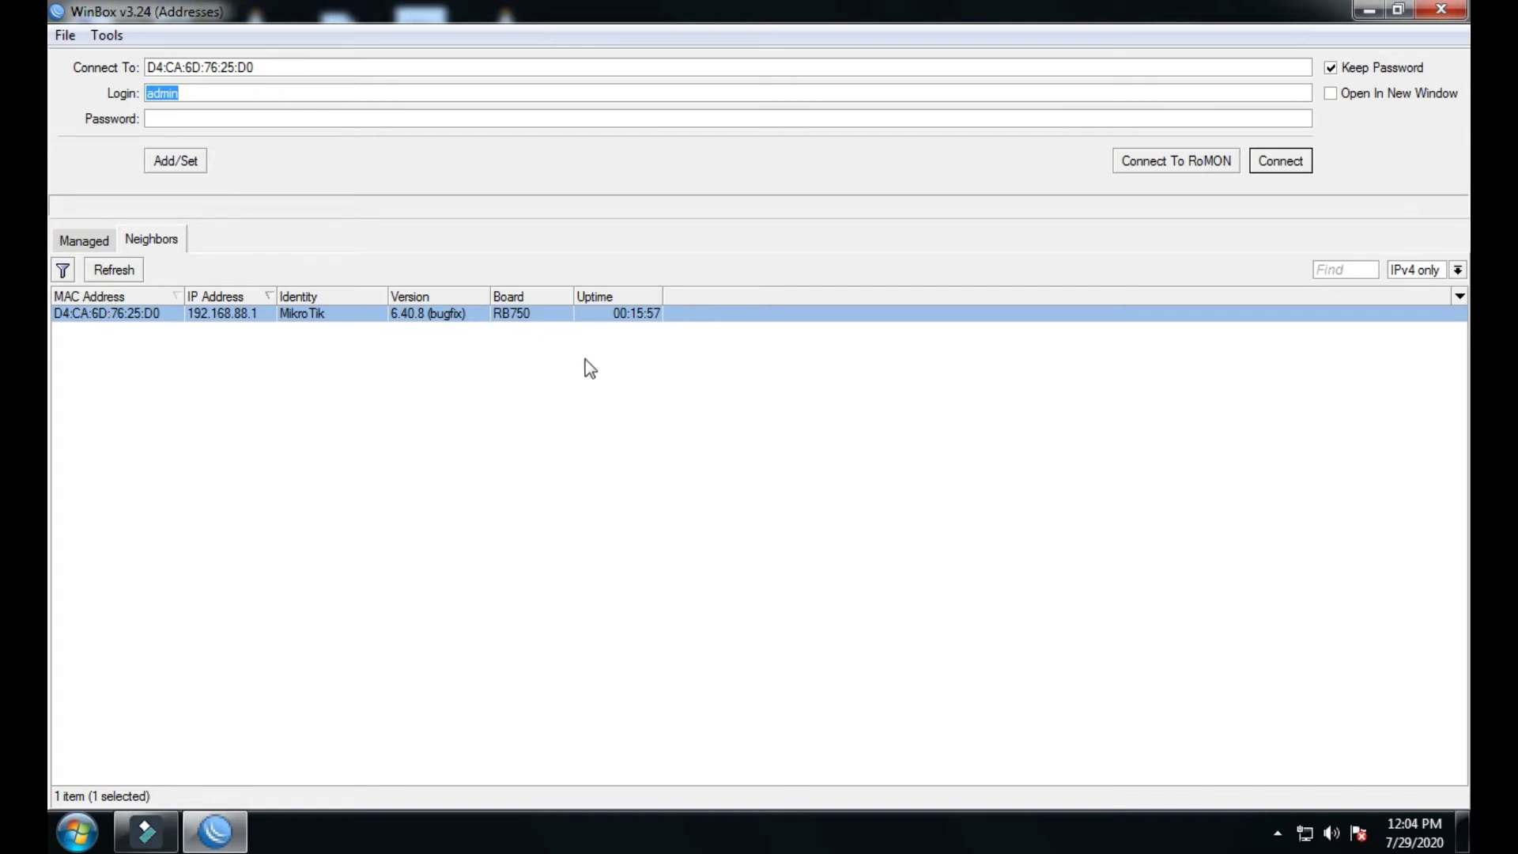
Connect to the MikroTik RB750 router as admin and remove its RouterOS default configuration.
{"action": "left_click", "coordinate": [1258, 161]}
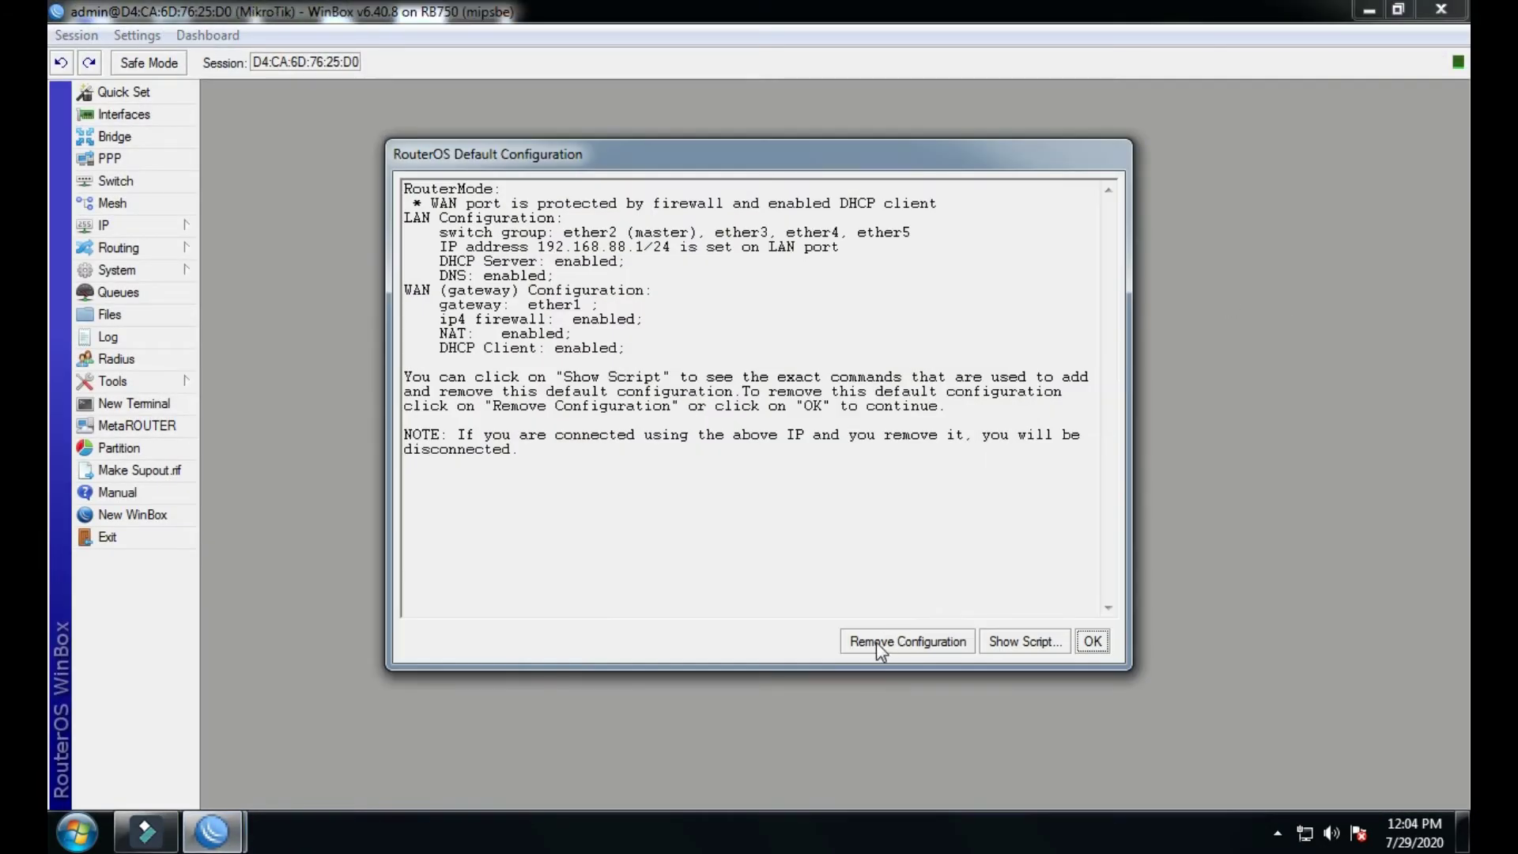
{"action": "left_click", "coordinate": [876, 642]}
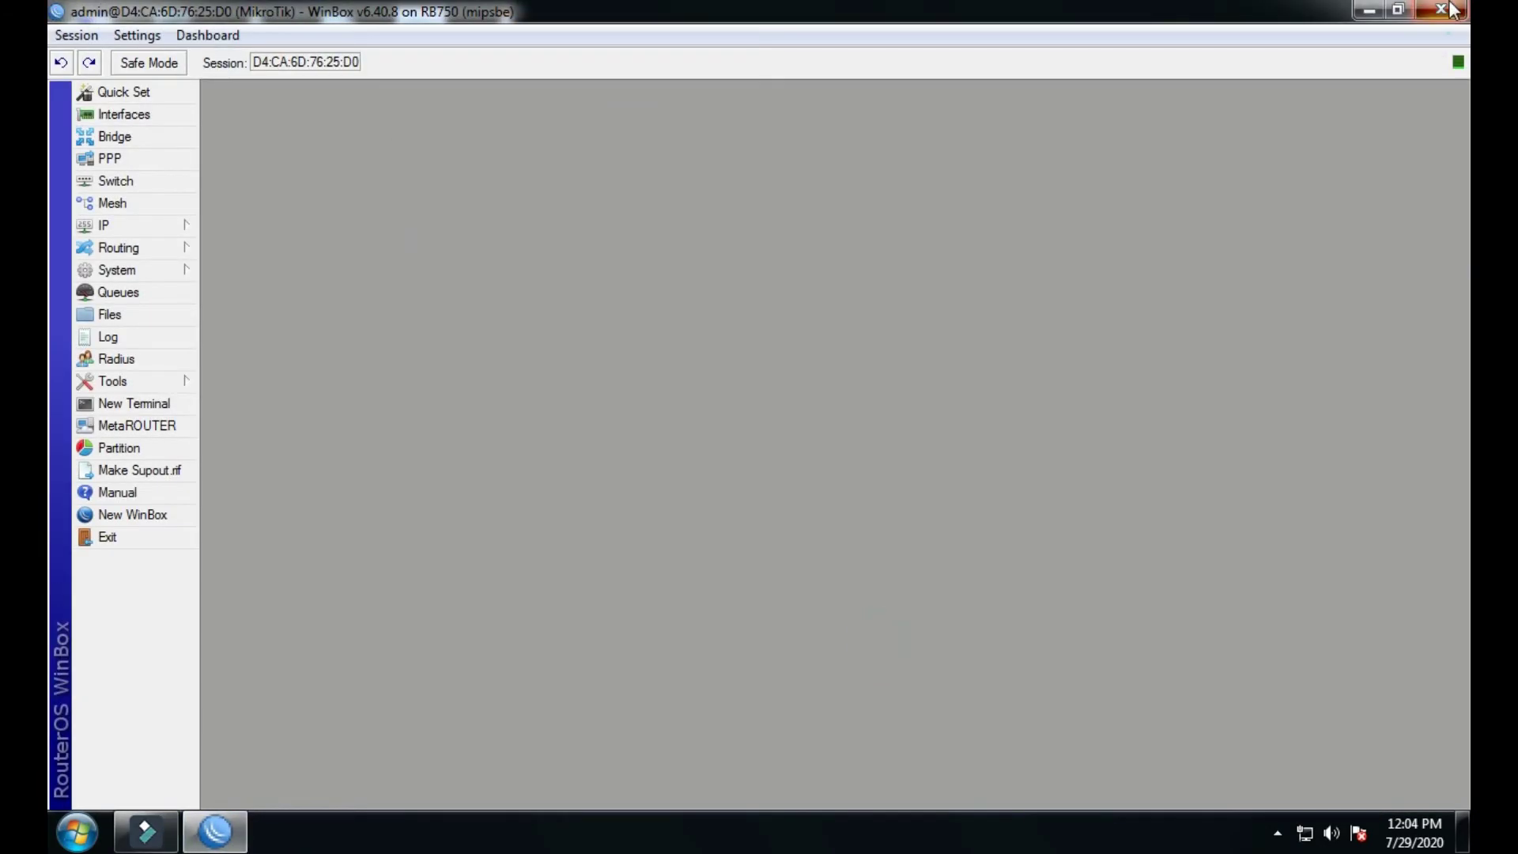
Close the router session, relaunch WinBox and refresh the list of neighboring devices.
{"action": "left_click", "coordinate": [1450, 4]}
{"action": "double_click", "coordinate": [512, 273]}
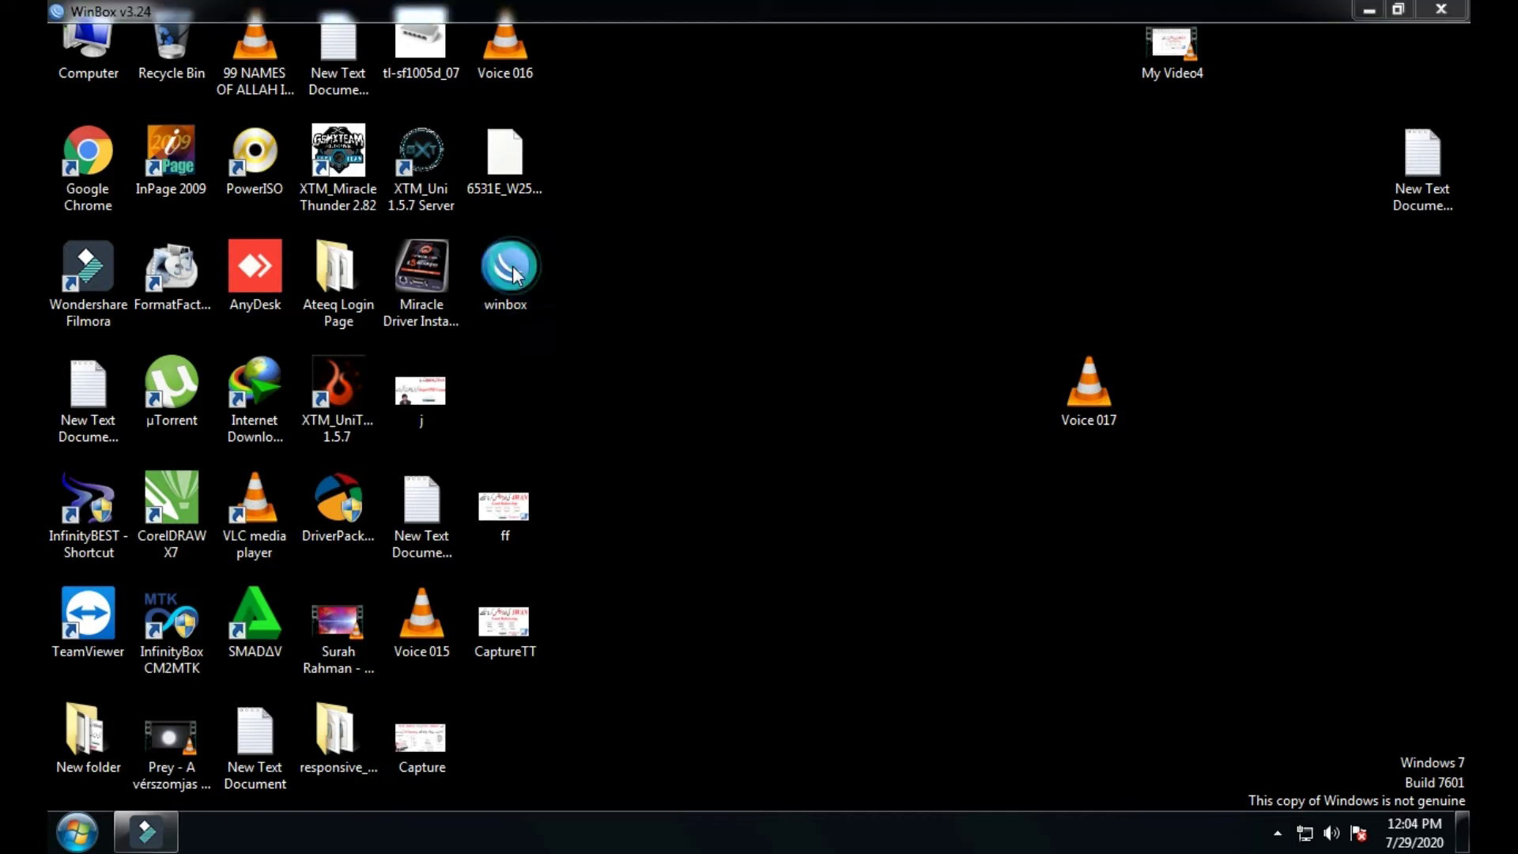
{"action": "left_click", "coordinate": [116, 271]}
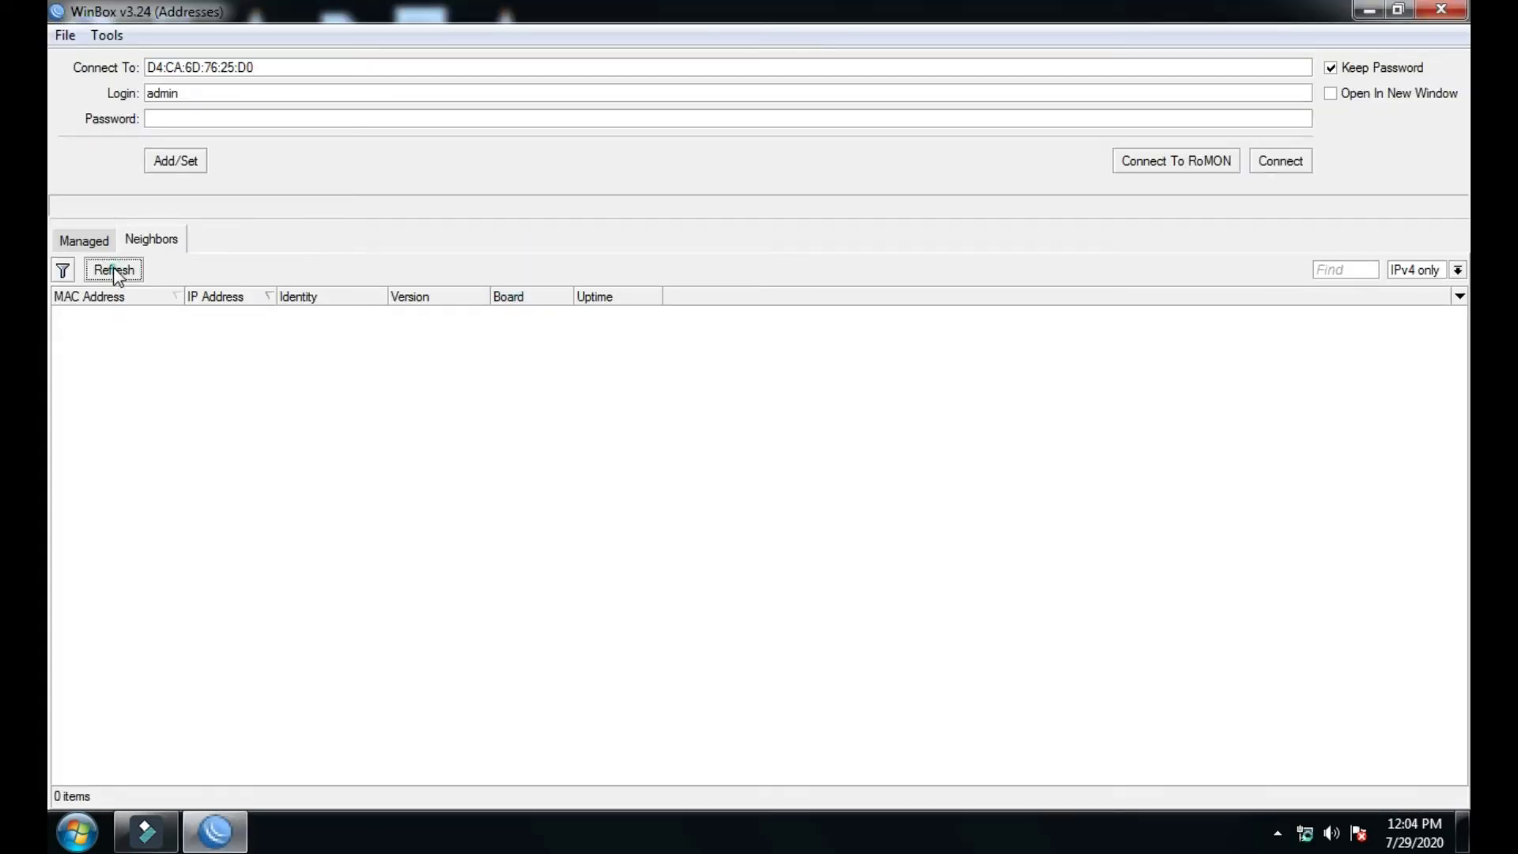
Examine the 3WAN load balancing diagram in the CaptureTT image for the WAN and LAN addressing, then close it.
{"action": "left_click", "coordinate": [1371, 10]}
{"action": "double_click", "coordinate": [507, 619]}
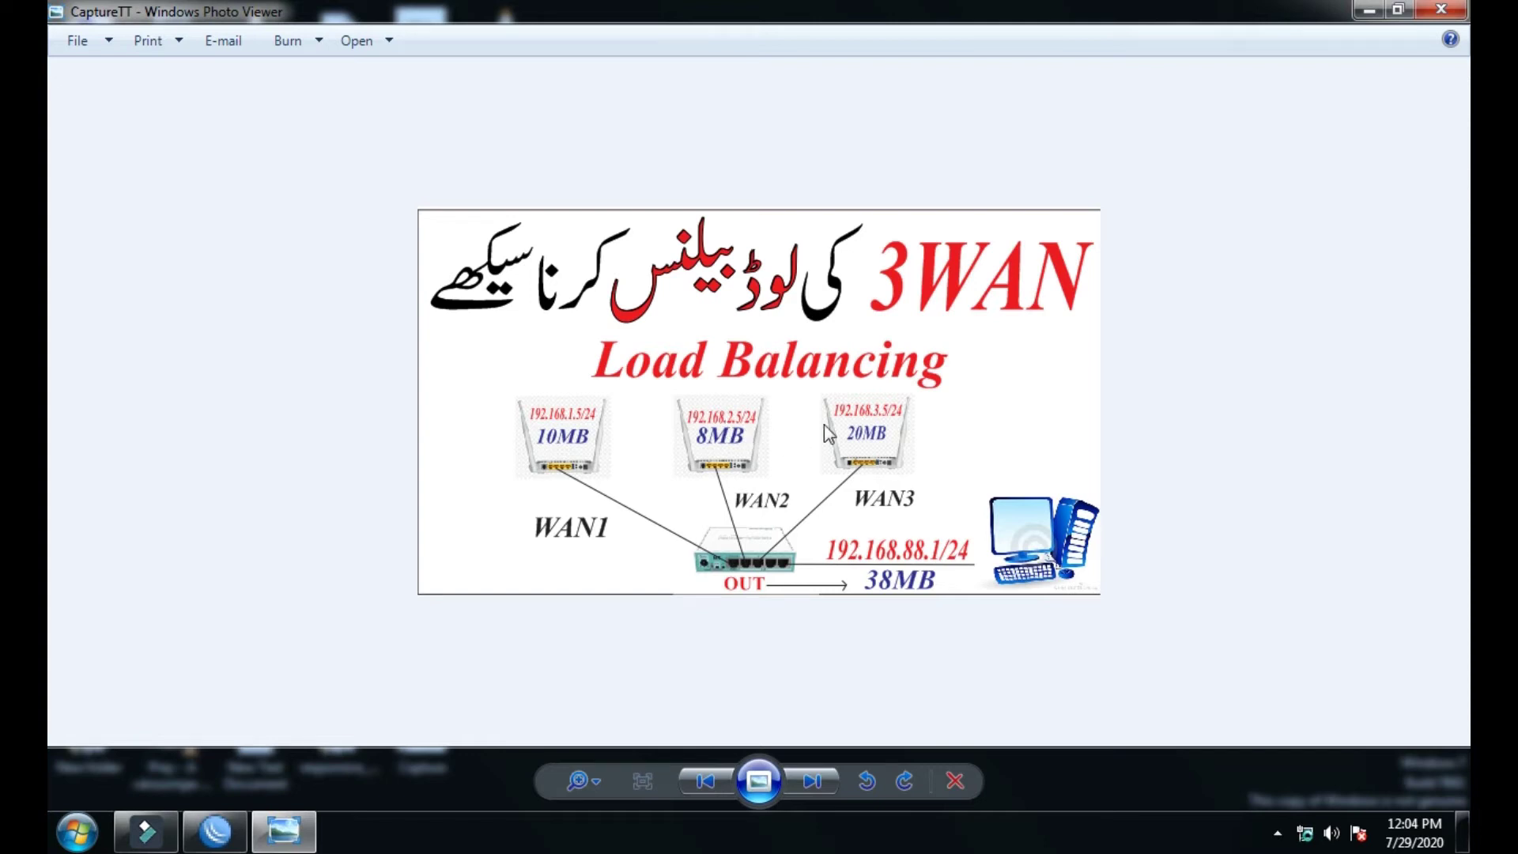
{"action": "scroll", "coordinate": [760, 466], "scroll_direction": "up", "scroll_amount": 2}
{"action": "scroll", "coordinate": [759, 467], "scroll_direction": "down", "scroll_amount": 2}
{"action": "left_click", "coordinate": [1441, 8]}
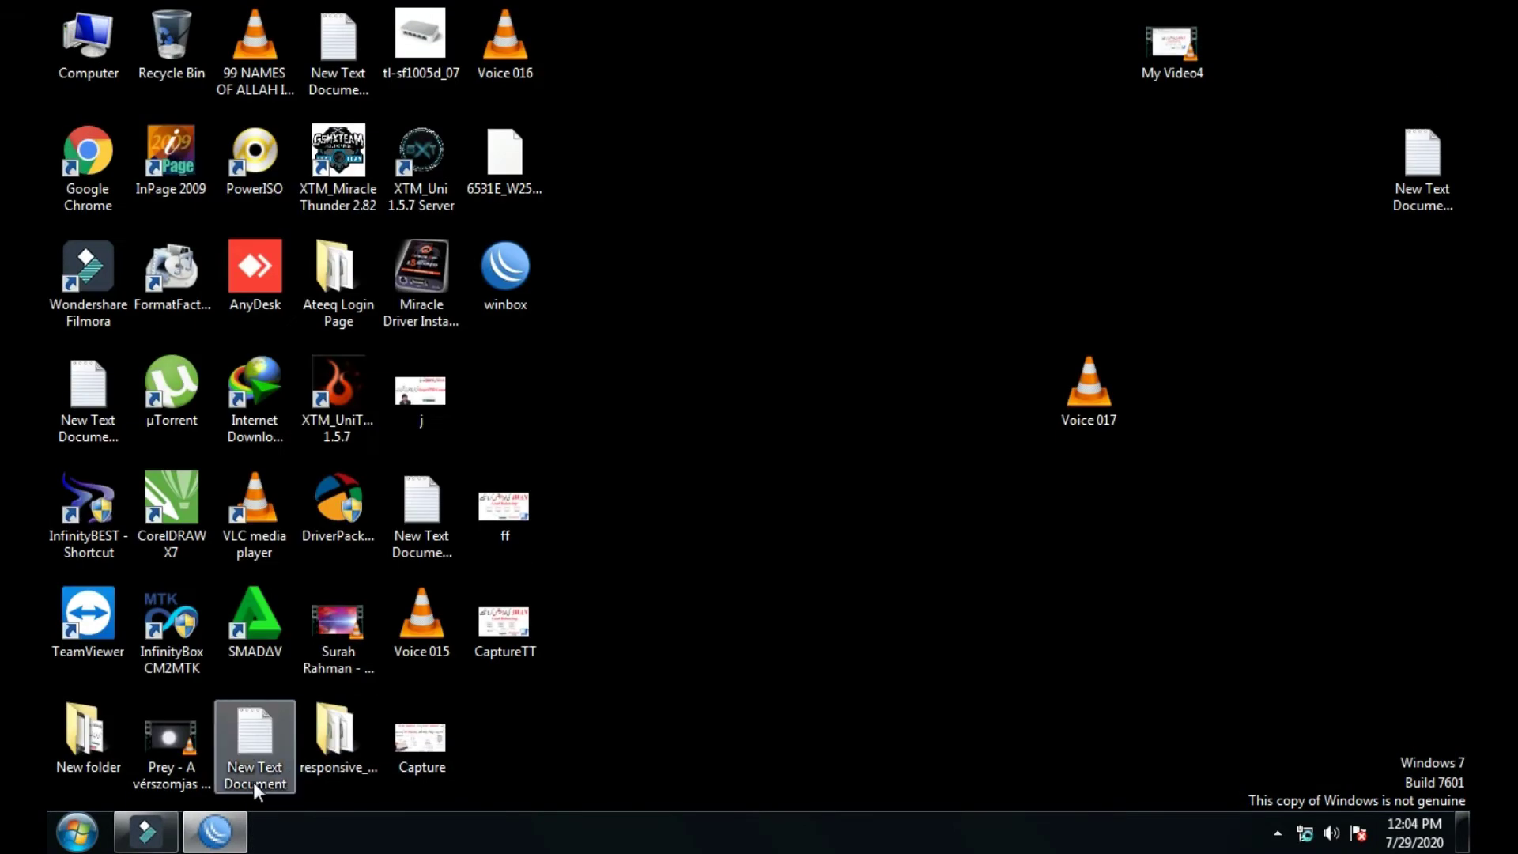
Reconnect to the RB750 from the WinBox neighbors list as admin and close the Hotspot window.
{"action": "left_click", "coordinate": [214, 830]}
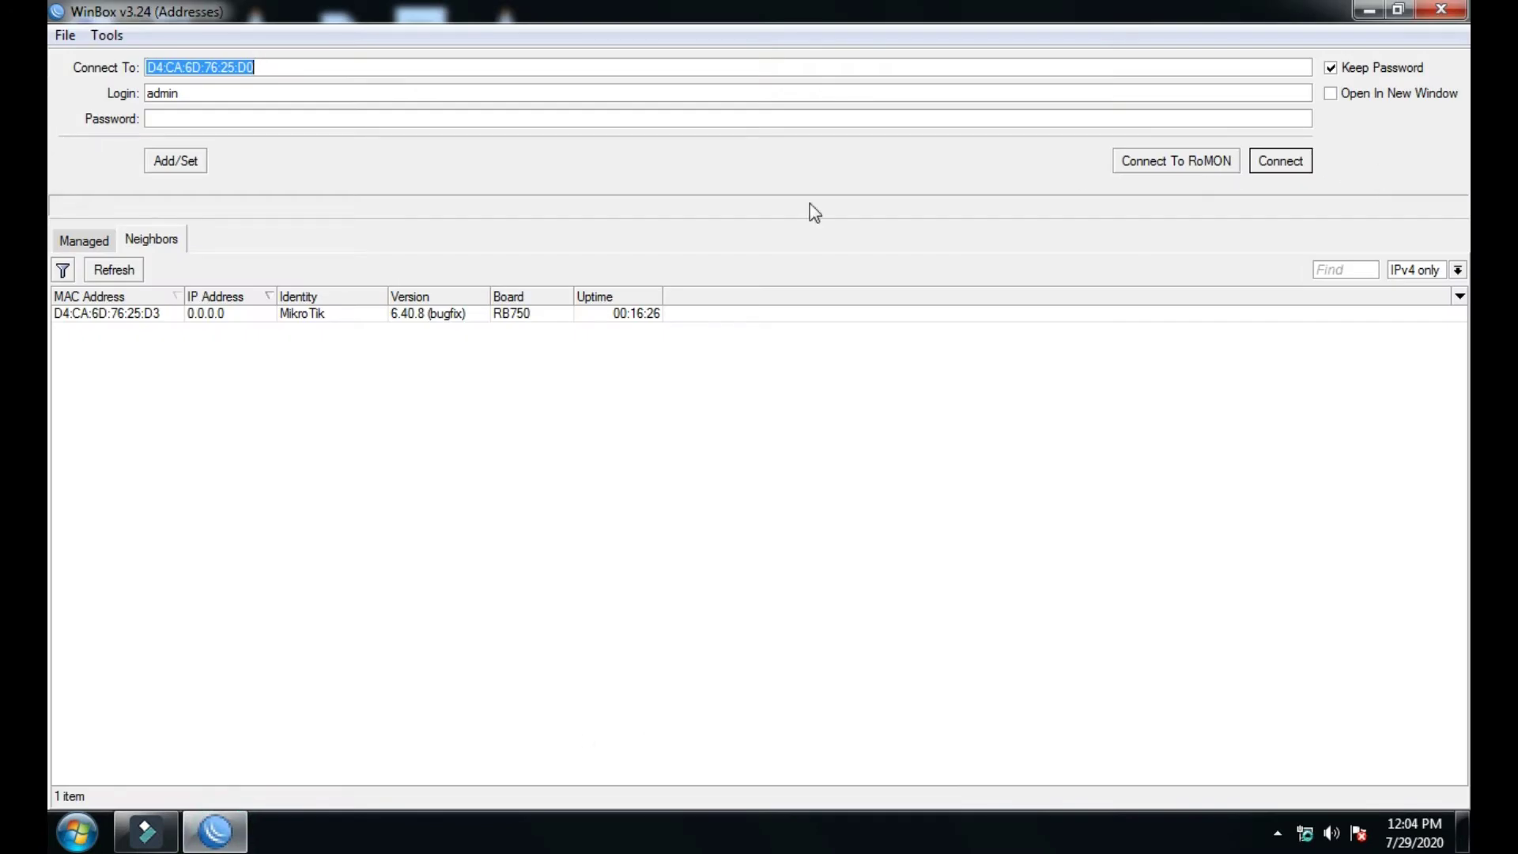
{"action": "left_click", "coordinate": [105, 314]}
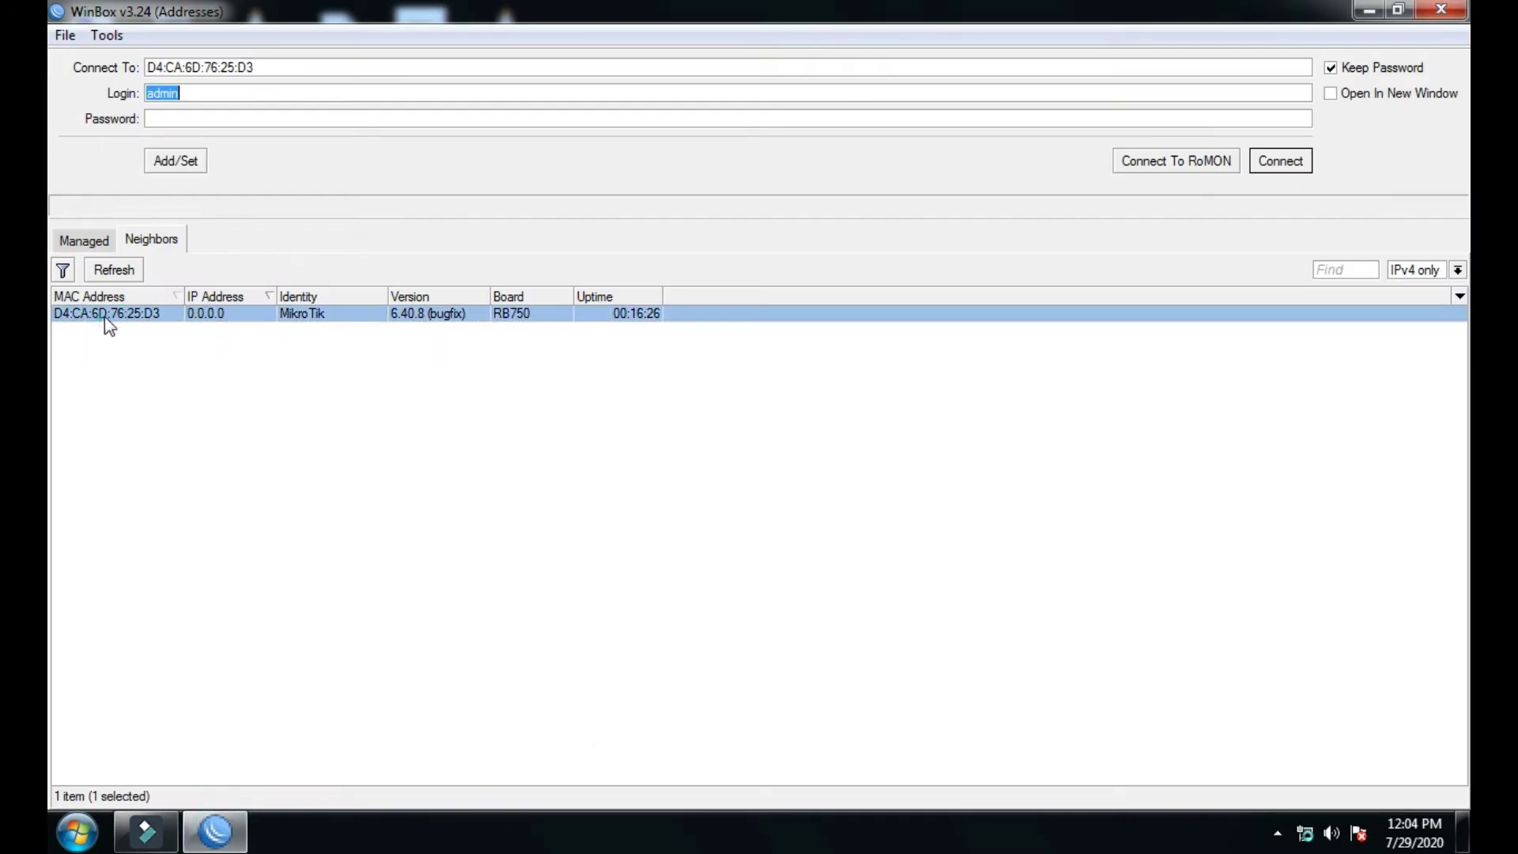
{"action": "left_click", "coordinate": [1275, 164]}
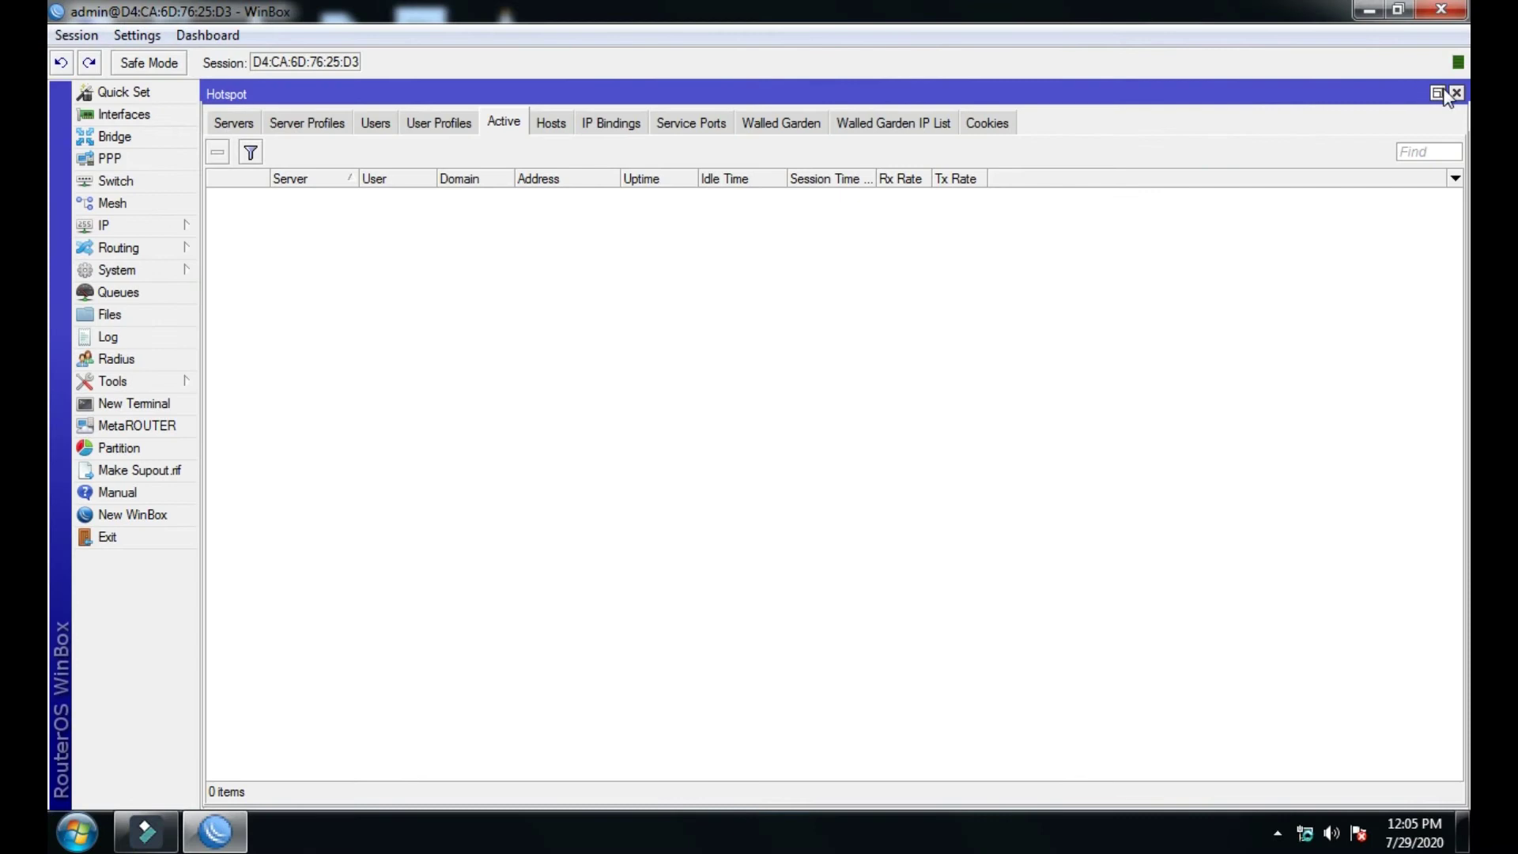
{"action": "left_click", "coordinate": [1456, 93]}
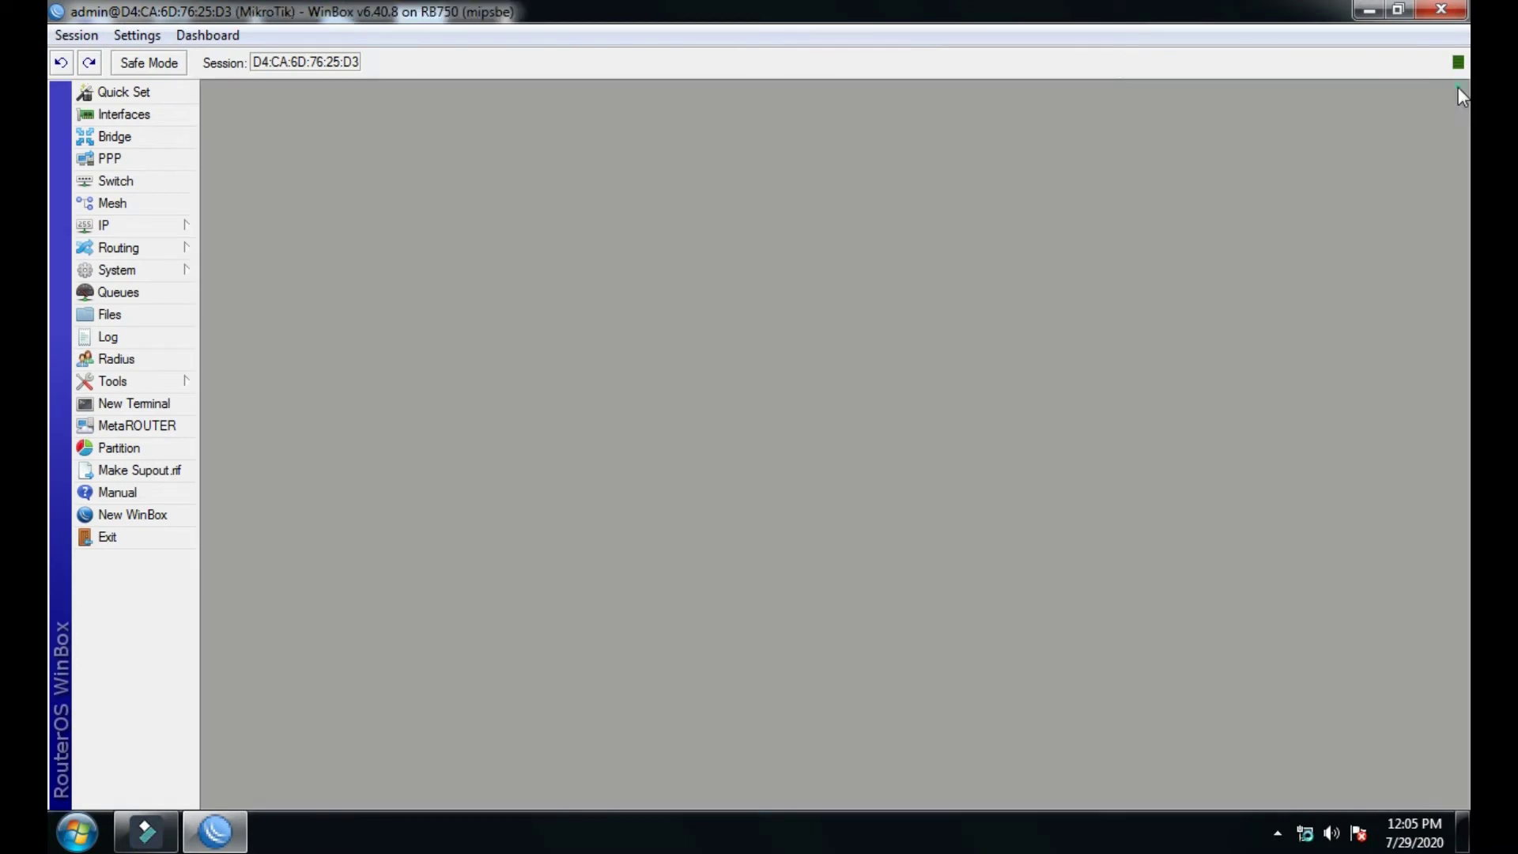
Rename the ether1 interface to WAN1 in the interface list.
{"action": "left_click", "coordinate": [142, 116]}
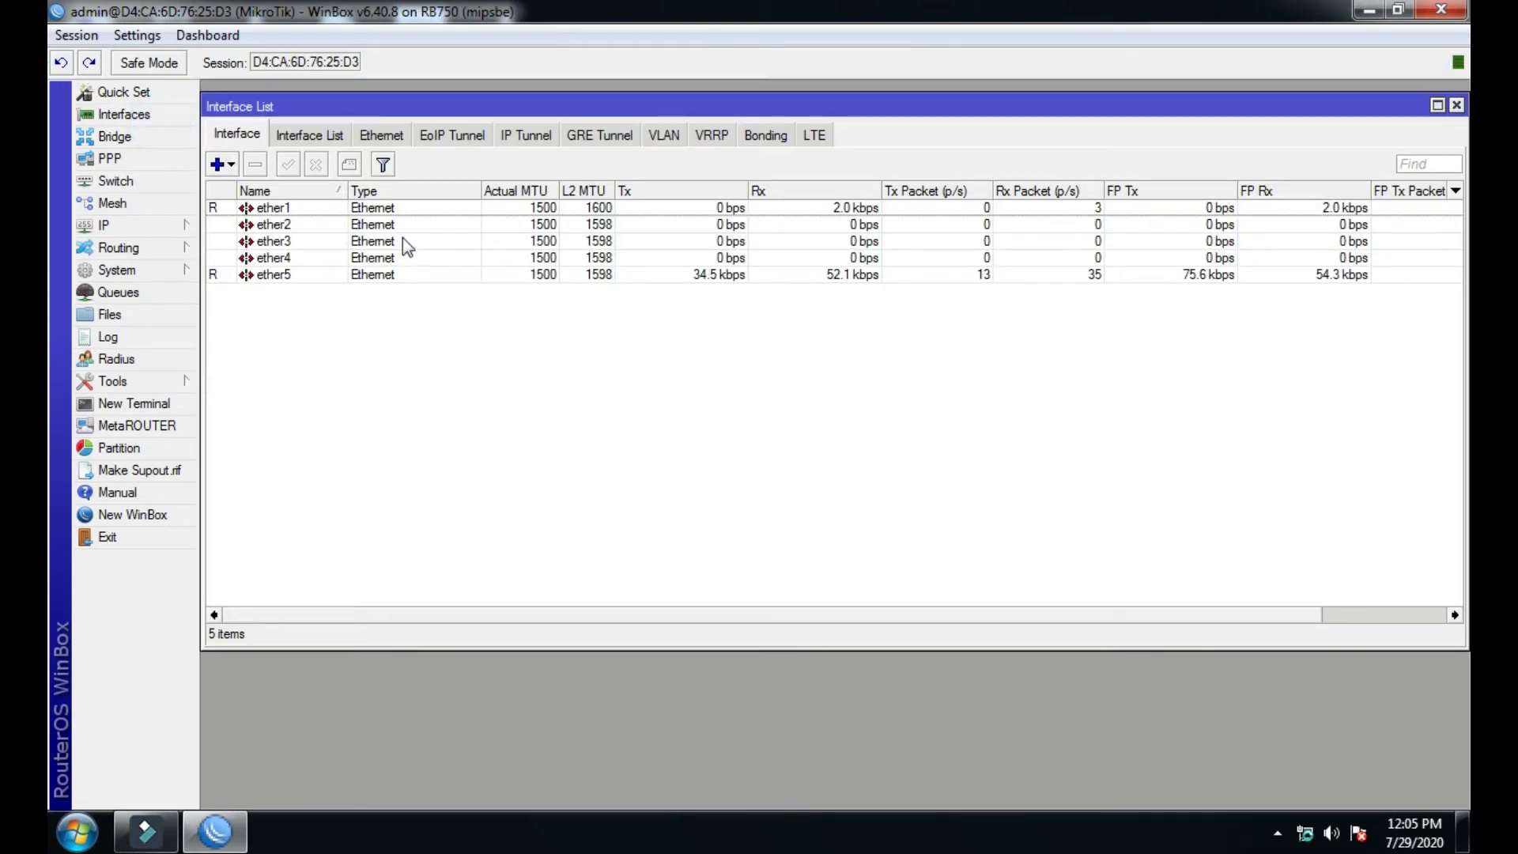
{"action": "double_click", "coordinate": [321, 209]}
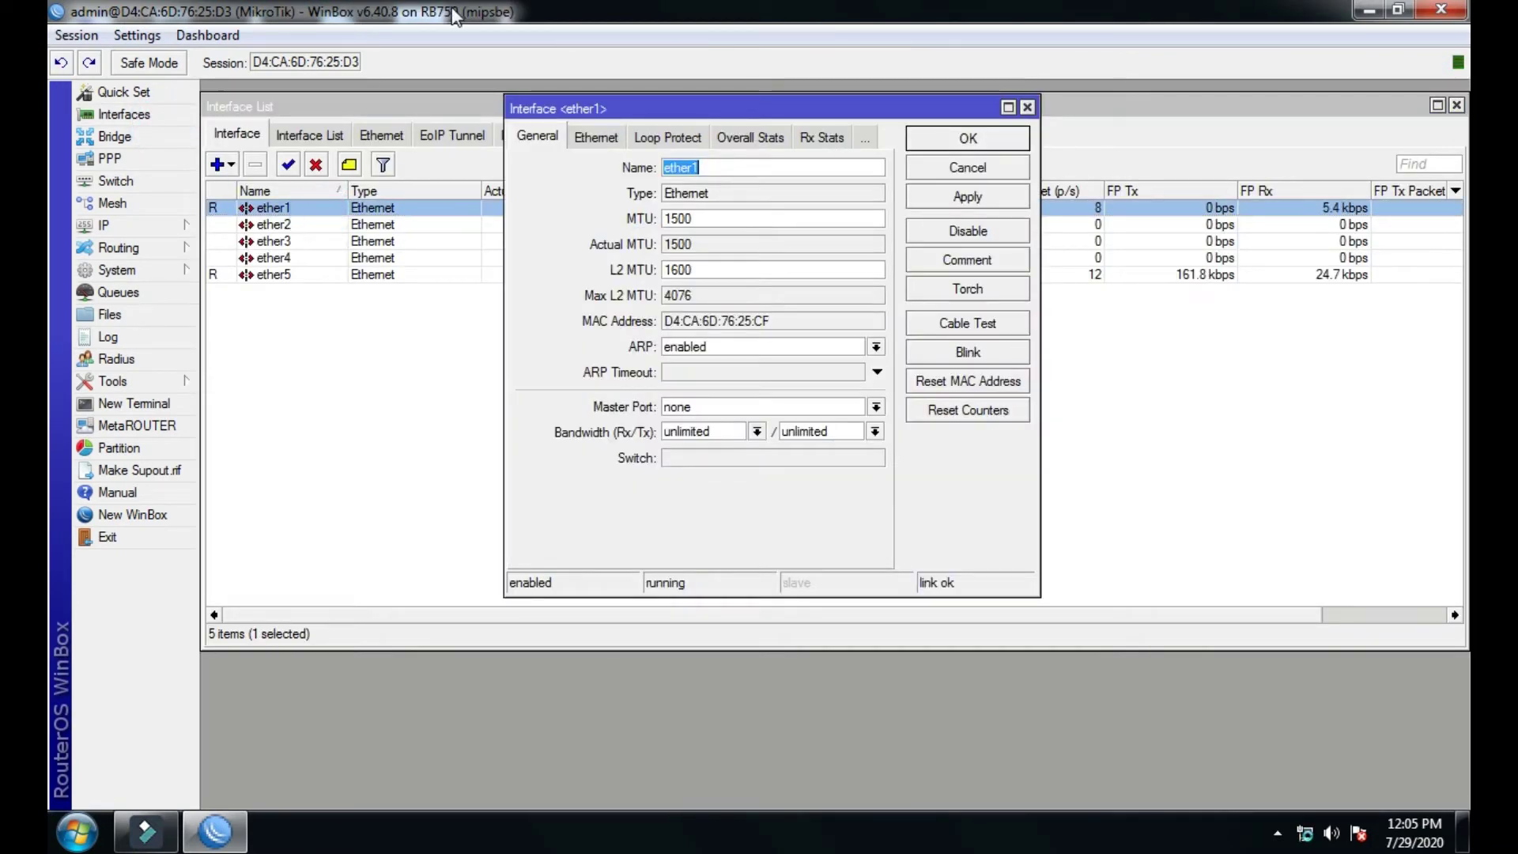
{"action": "type", "text": "WA"}
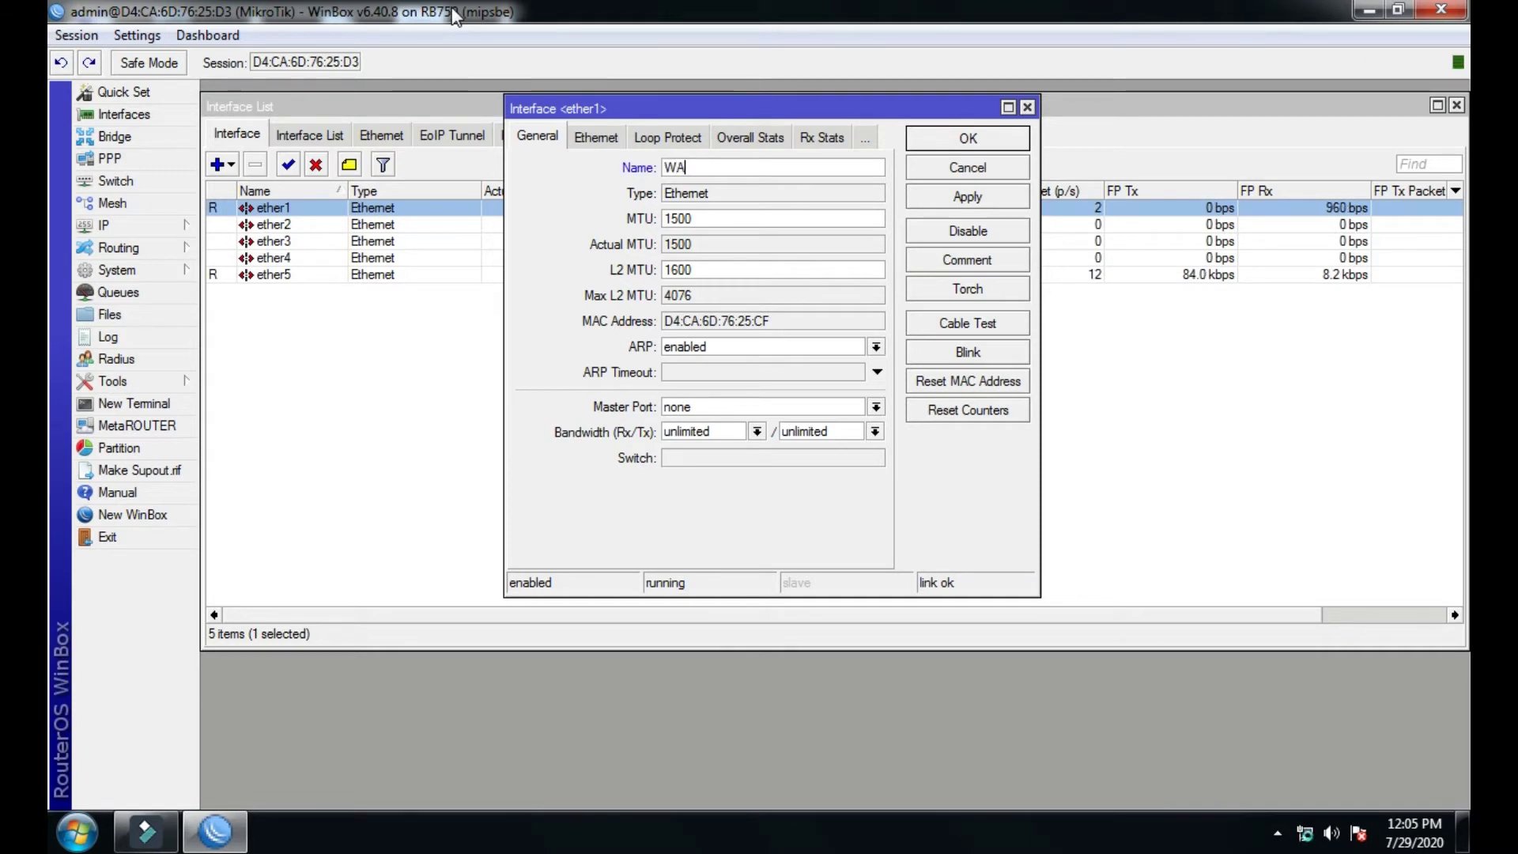
{"action": "type", "text": "N1"}
{"action": "left_click", "coordinate": [968, 139]}
Rename the ether2 interface to WAN2.
{"action": "left_click", "coordinate": [265, 225]}
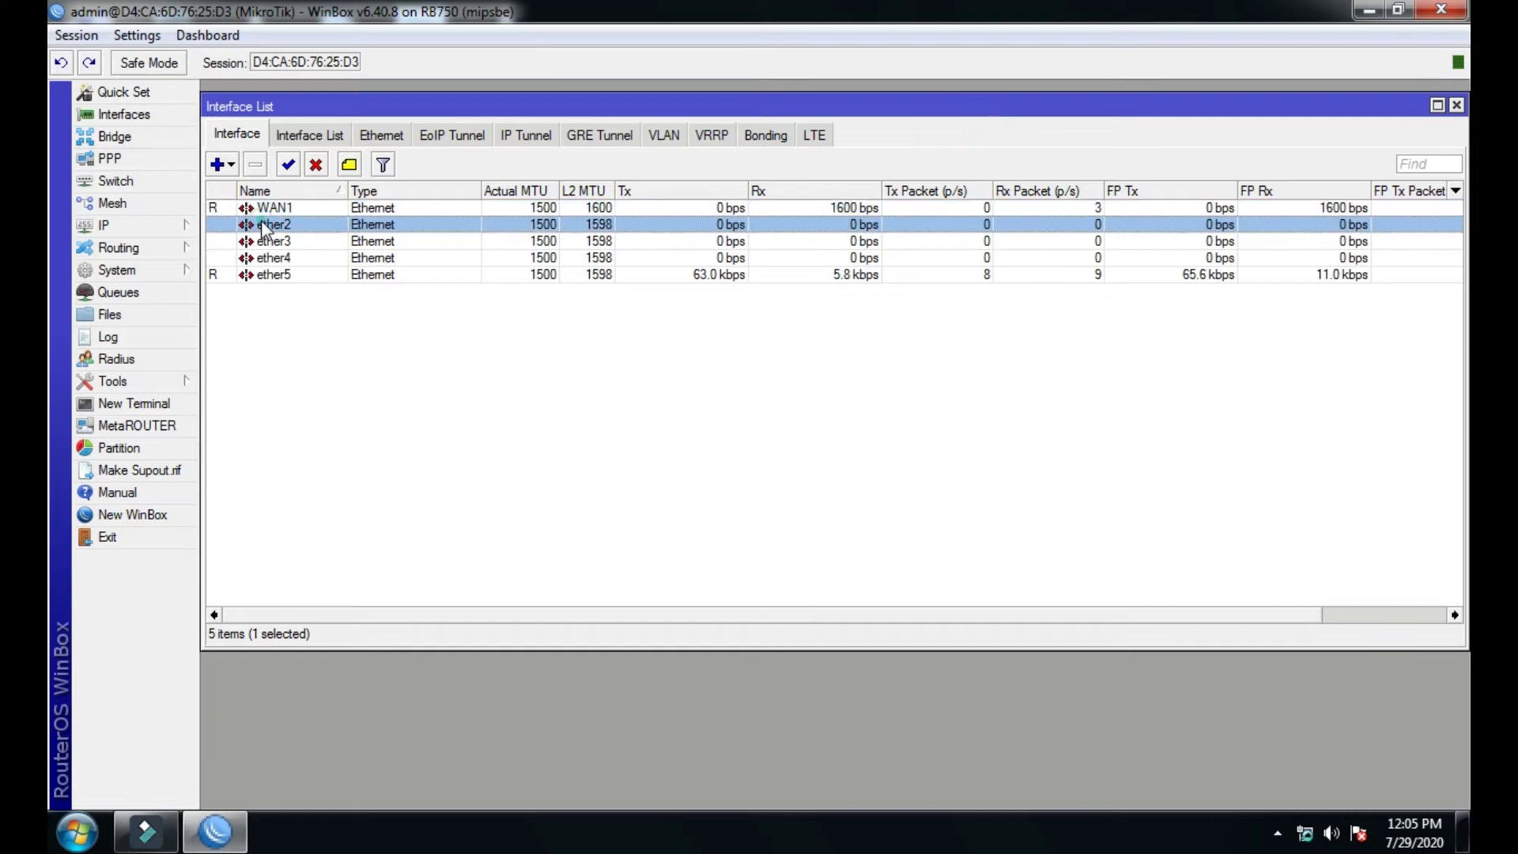
{"action": "double_click", "coordinate": [265, 227]}
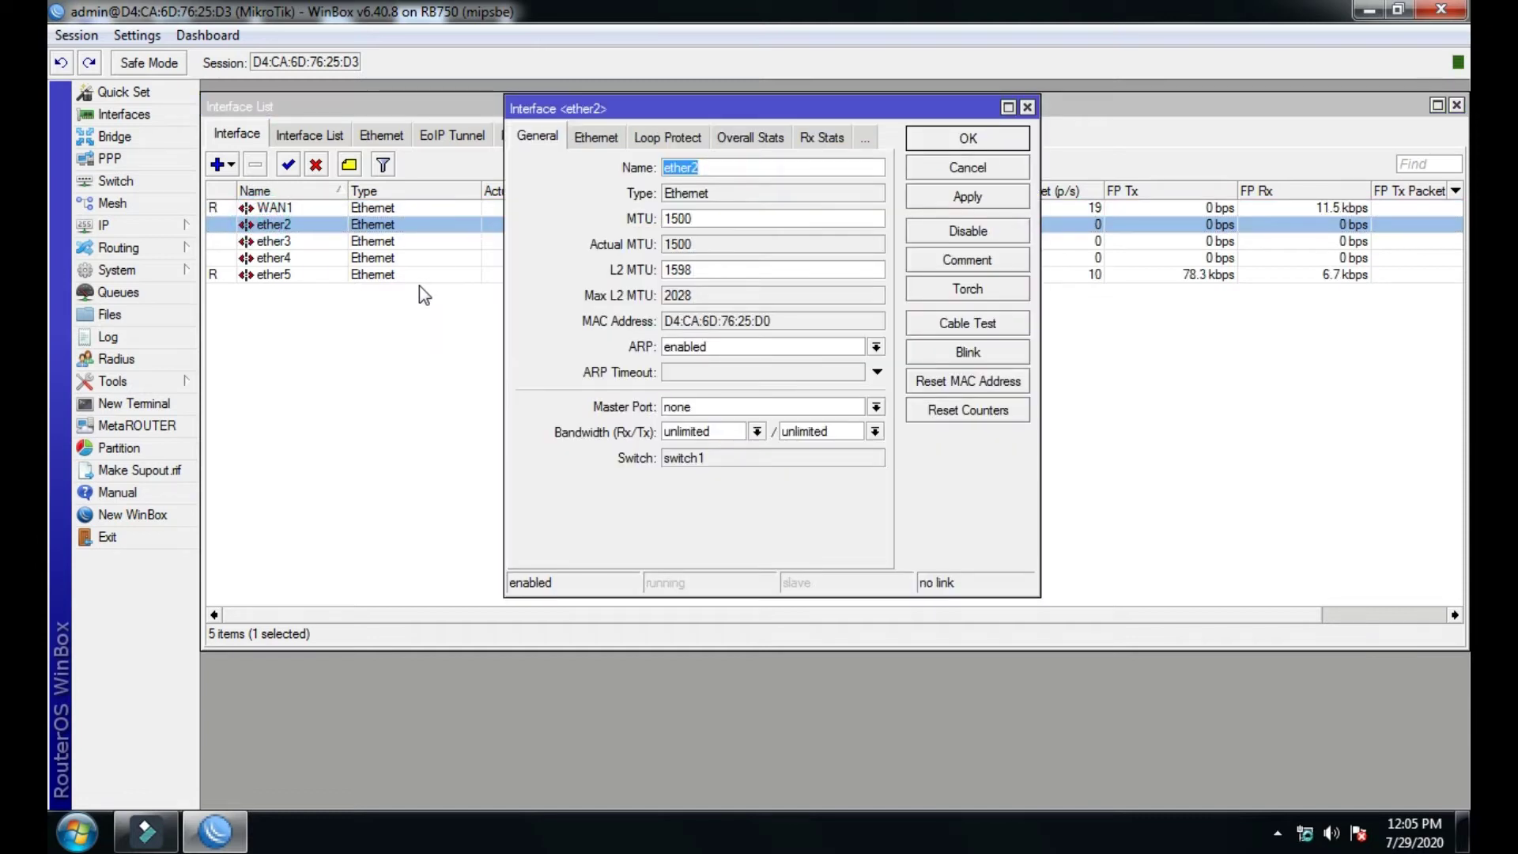
{"action": "type", "text": "WAN2"}
{"action": "key", "text": "Return"}
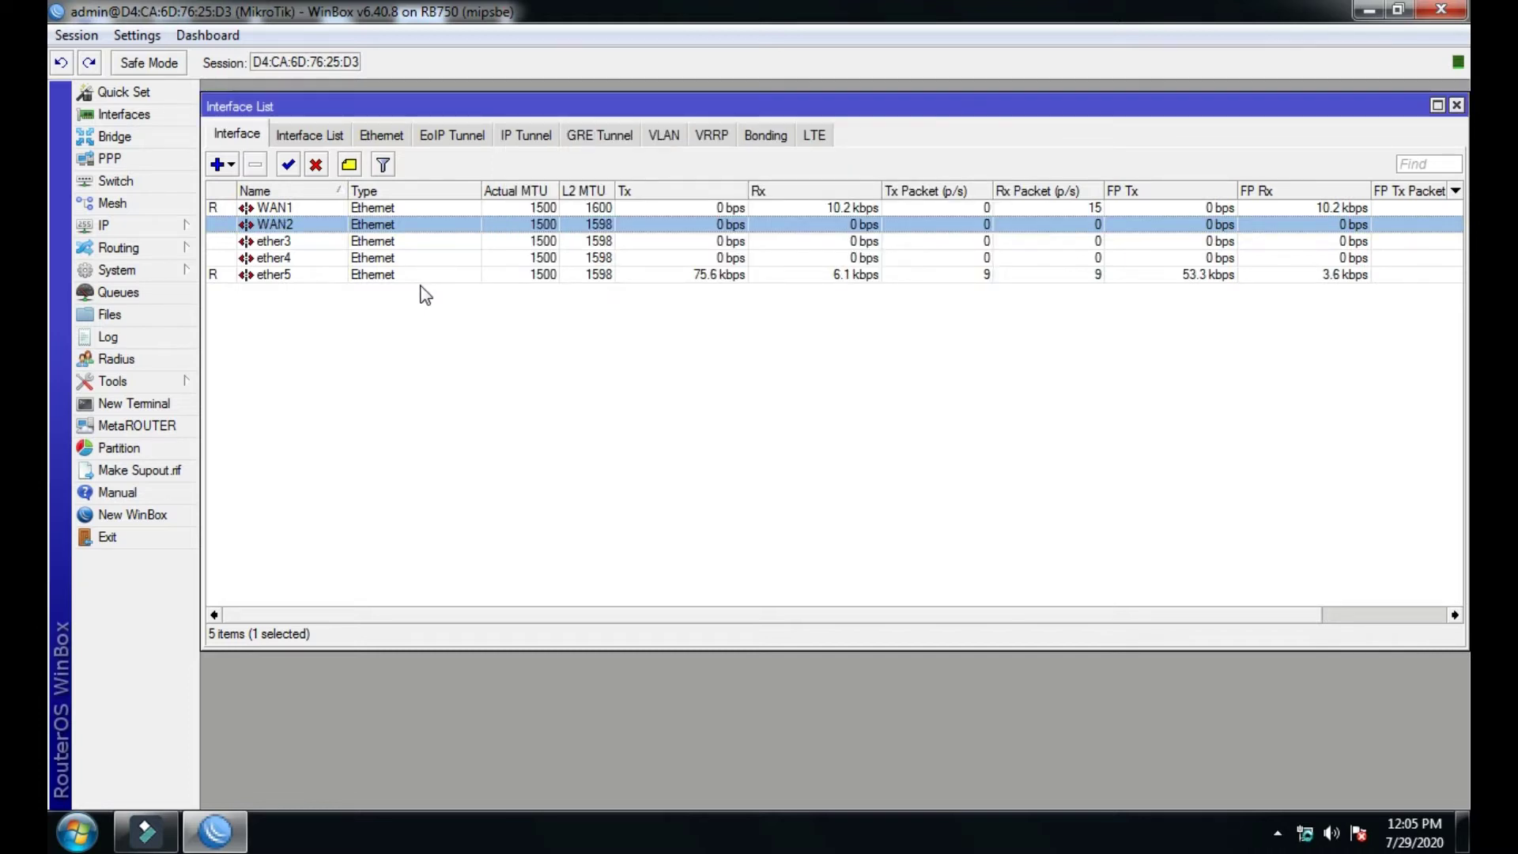
Rename the ether3 interface to WAN3.
{"action": "key", "text": "Down"}
{"action": "key", "text": "Return"}
{"action": "type", "text": "WAN3"}
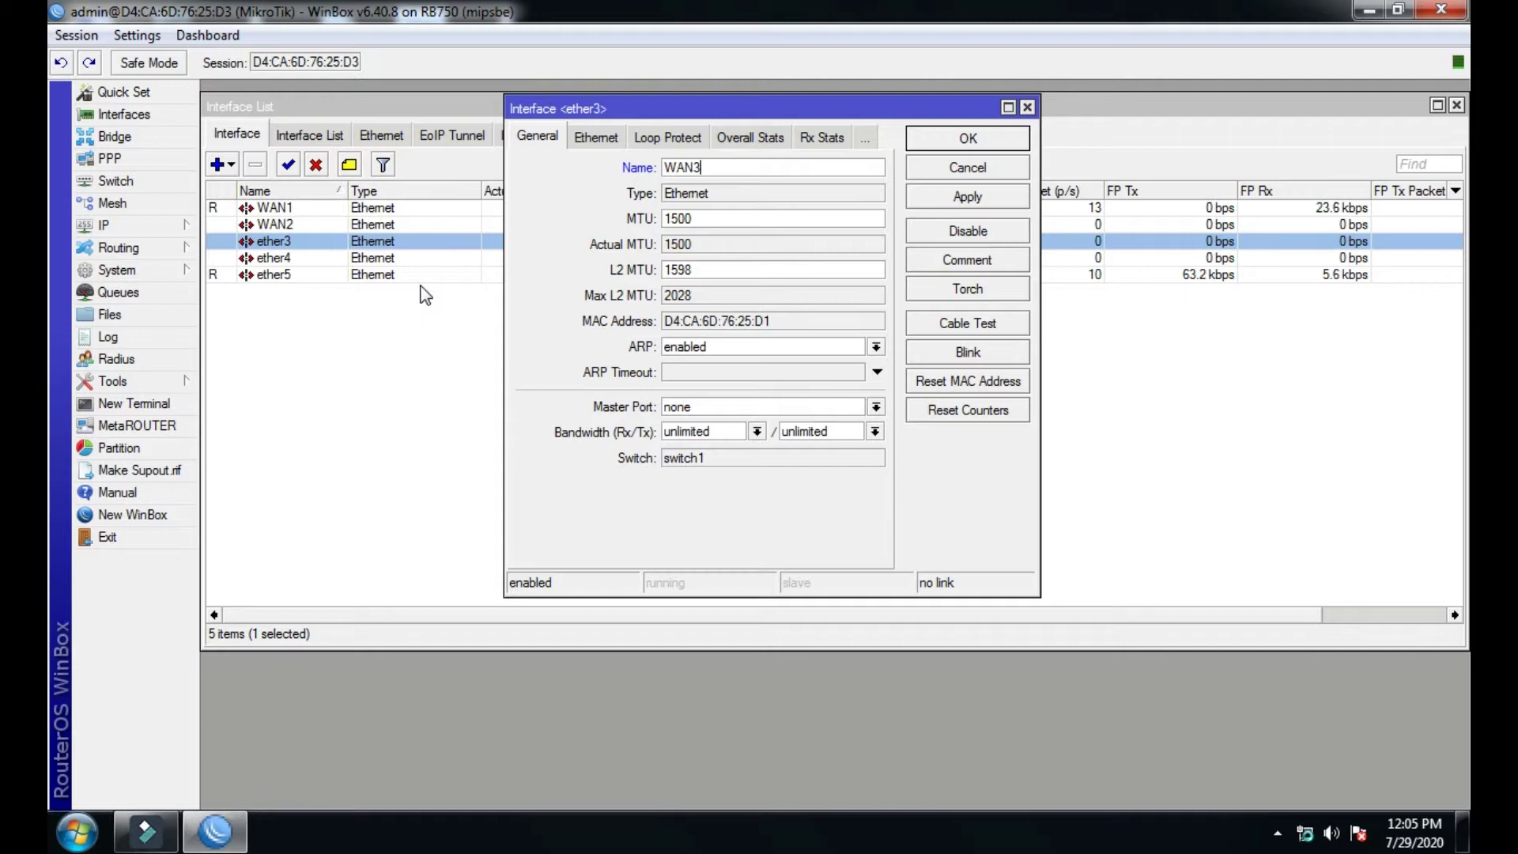
{"action": "key", "text": "Return"}
Try to rename the ether4 interface to LAN1.
{"action": "key", "text": "Down"}
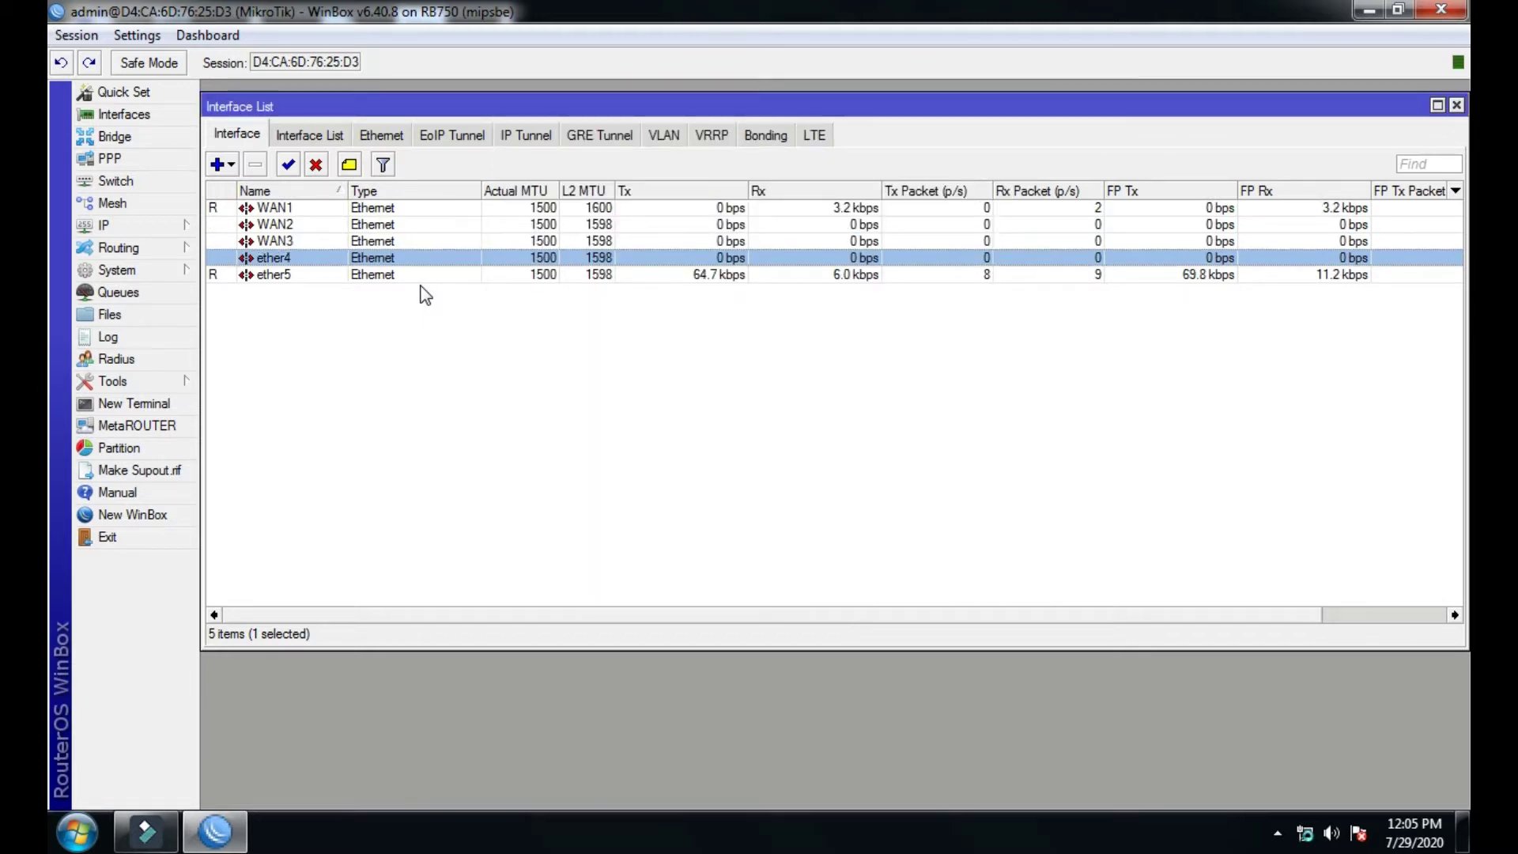
{"action": "key", "text": "Return"}
{"action": "type", "text": "LAN1"}
{"action": "key", "text": "Return"}
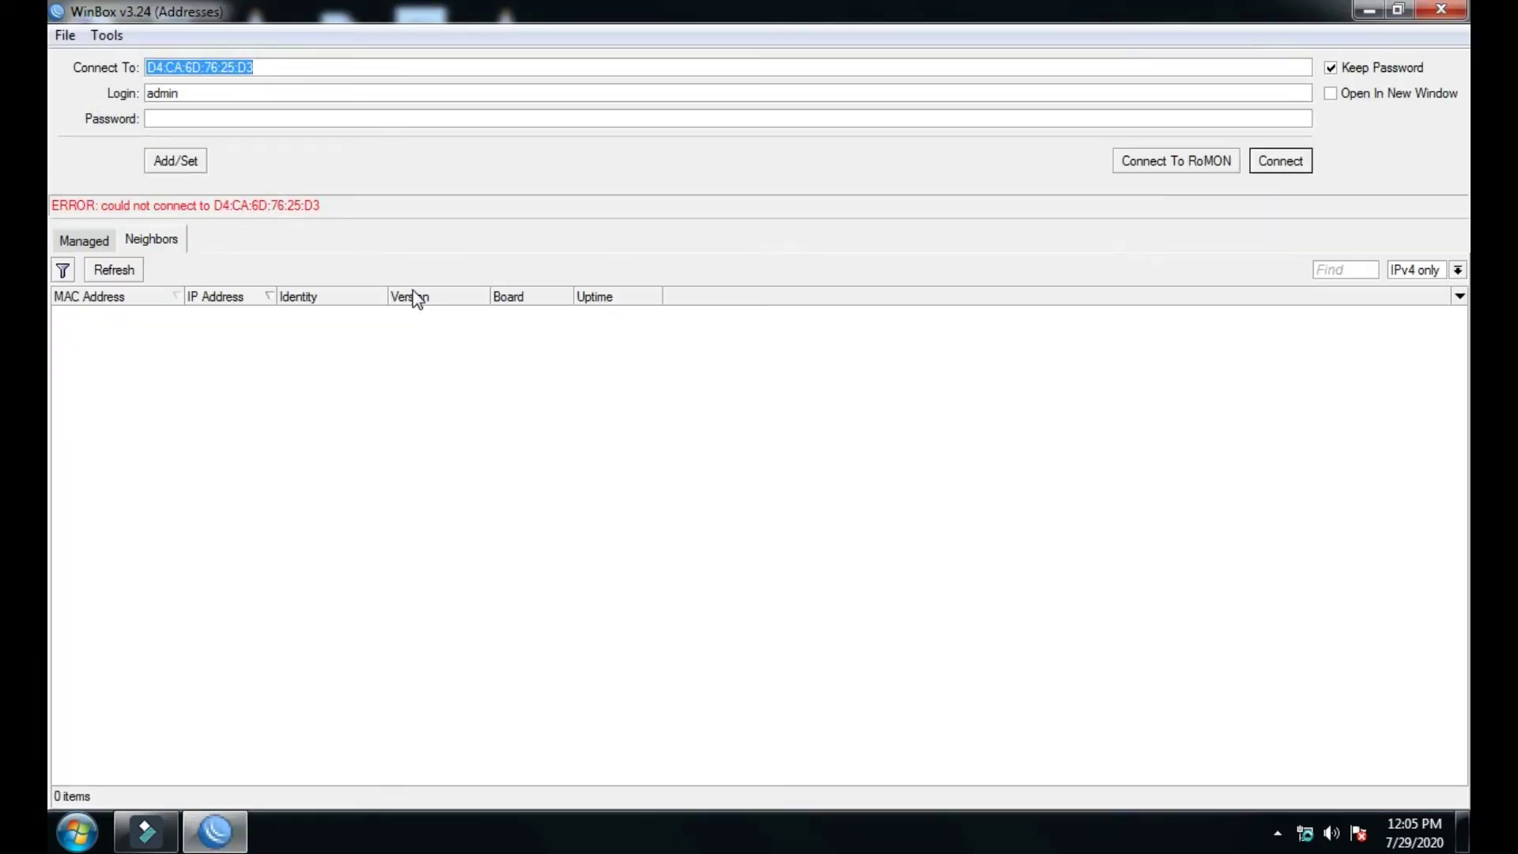
Refresh the neighbors list, select the RB750 router and reconnect to it as admin.
{"action": "left_click", "coordinate": [115, 271]}
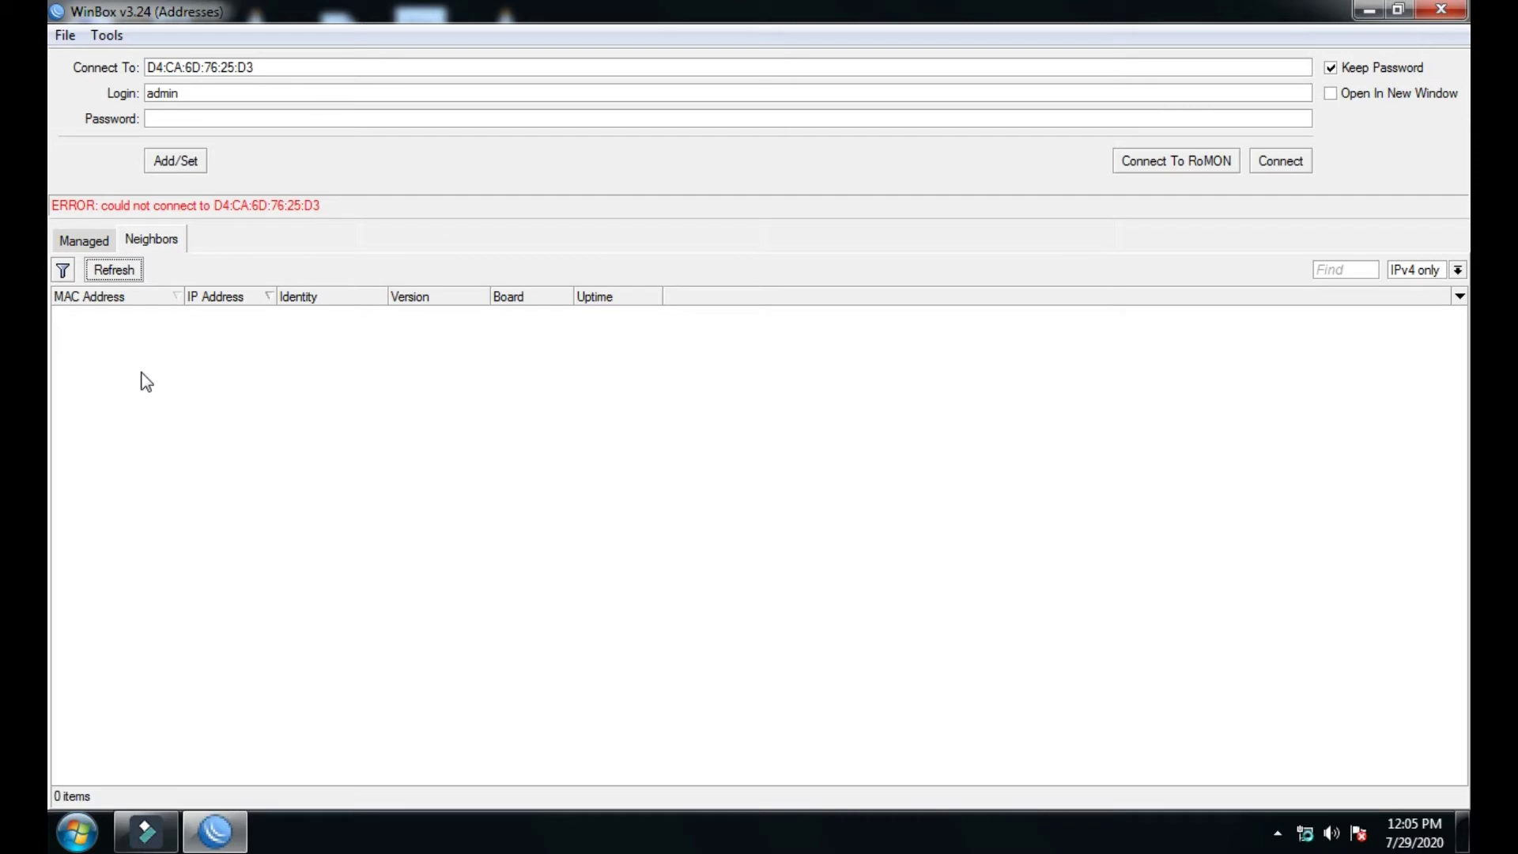
{"action": "left_click", "coordinate": [125, 269]}
{"action": "left_click", "coordinate": [134, 317]}
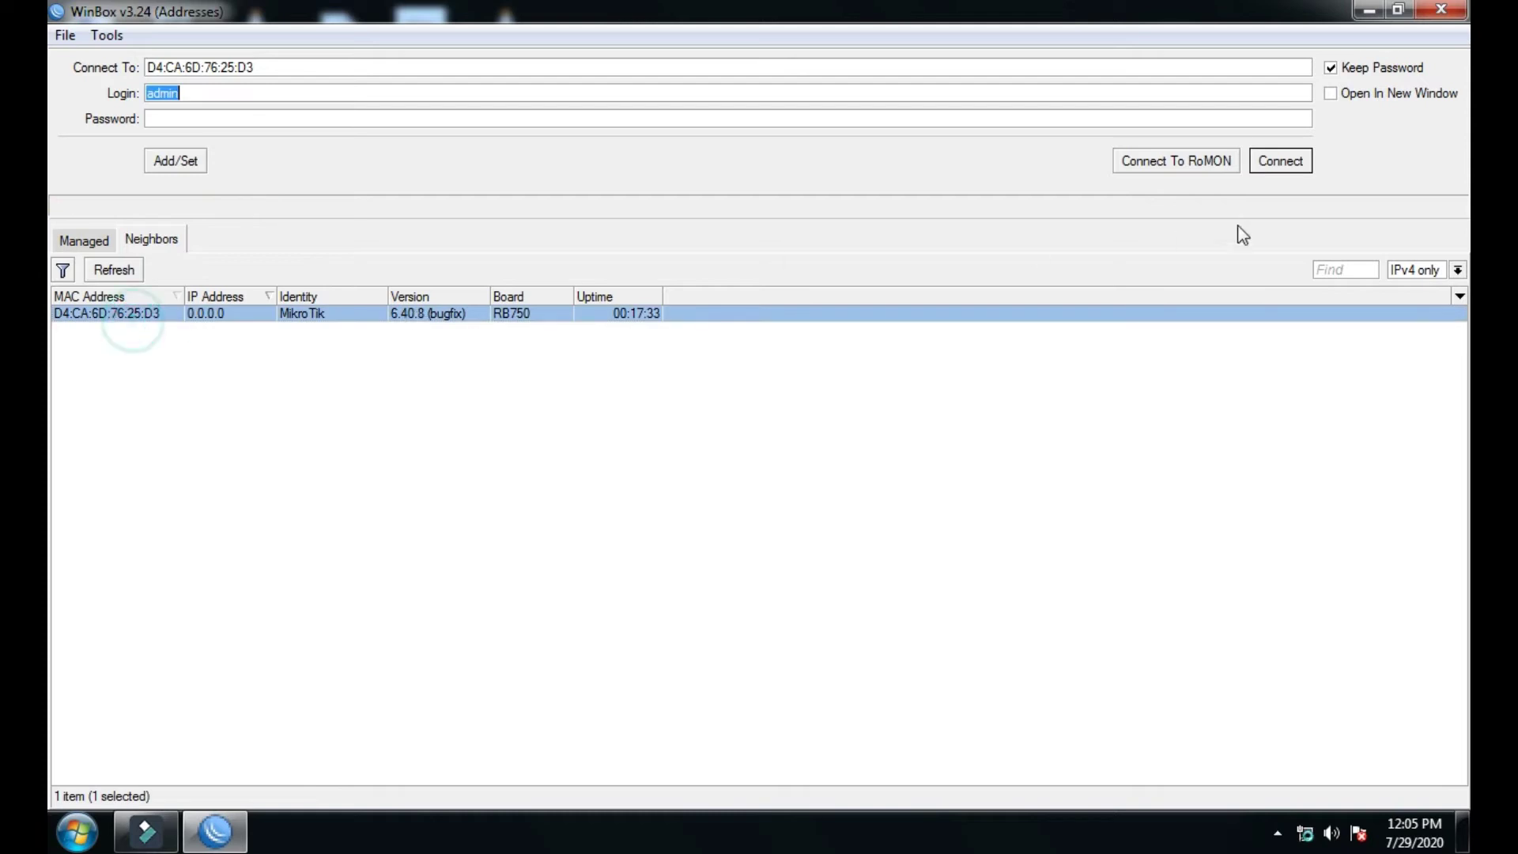
{"action": "left_click", "coordinate": [1262, 173]}
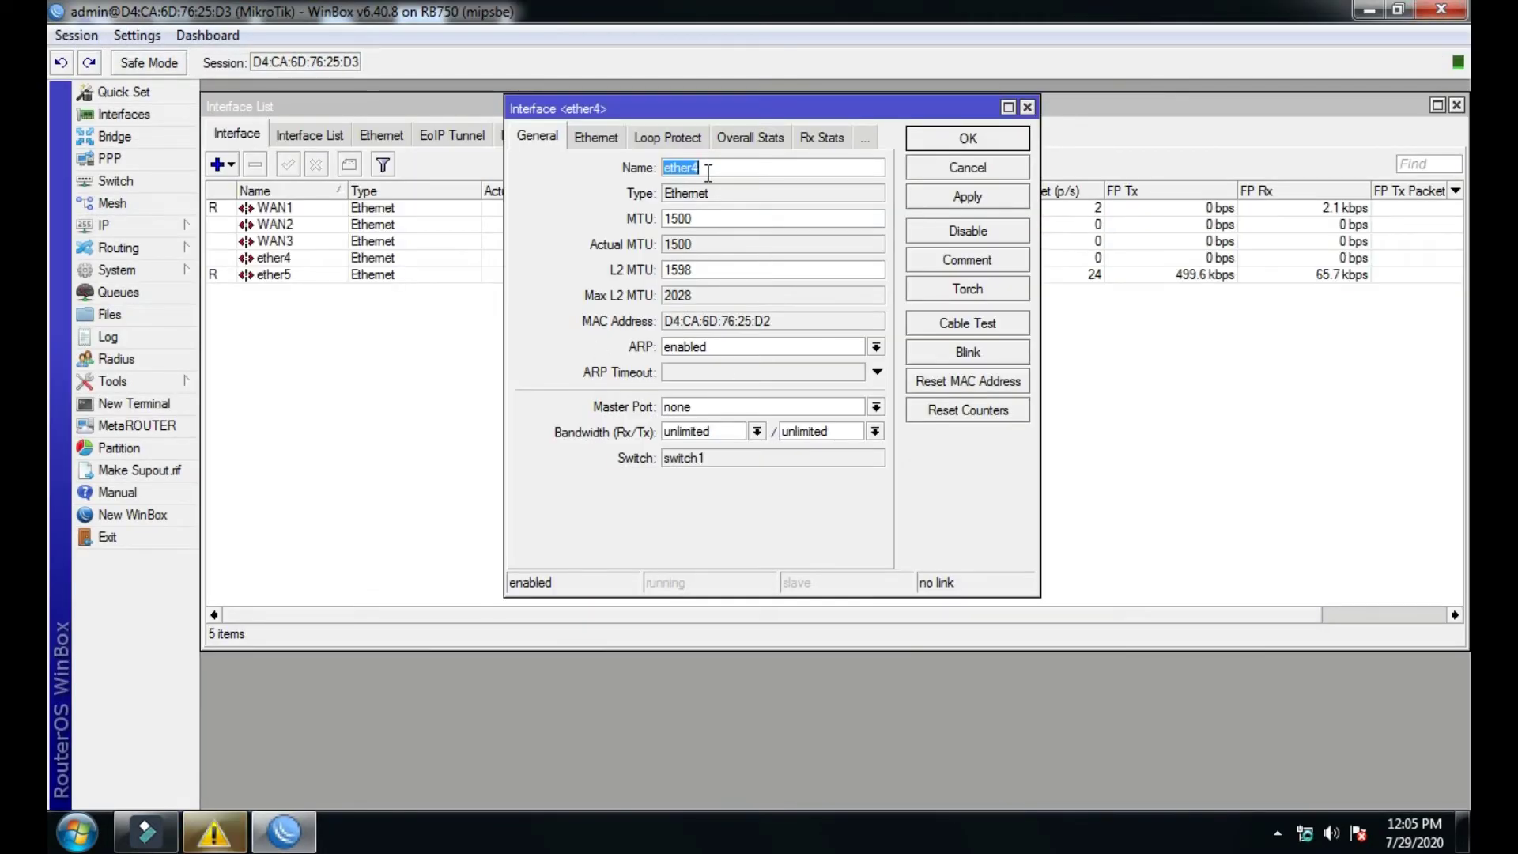
Set the name of the ether4 interface to LAN1 and confirm it.
{"action": "type", "text": "LA"}
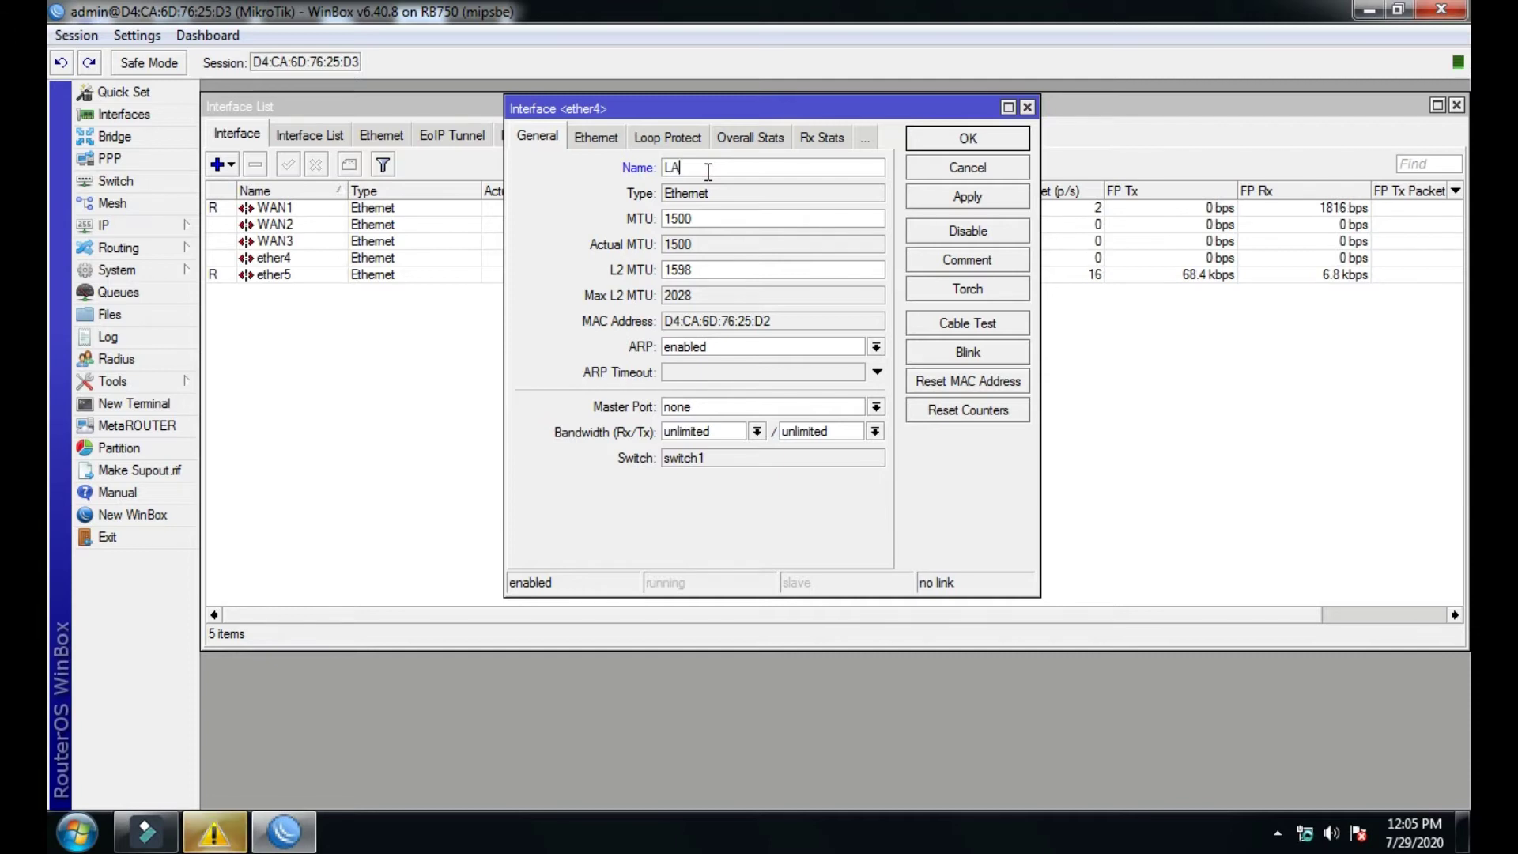
{"action": "type", "text": "N1"}
{"action": "key", "text": "Return"}
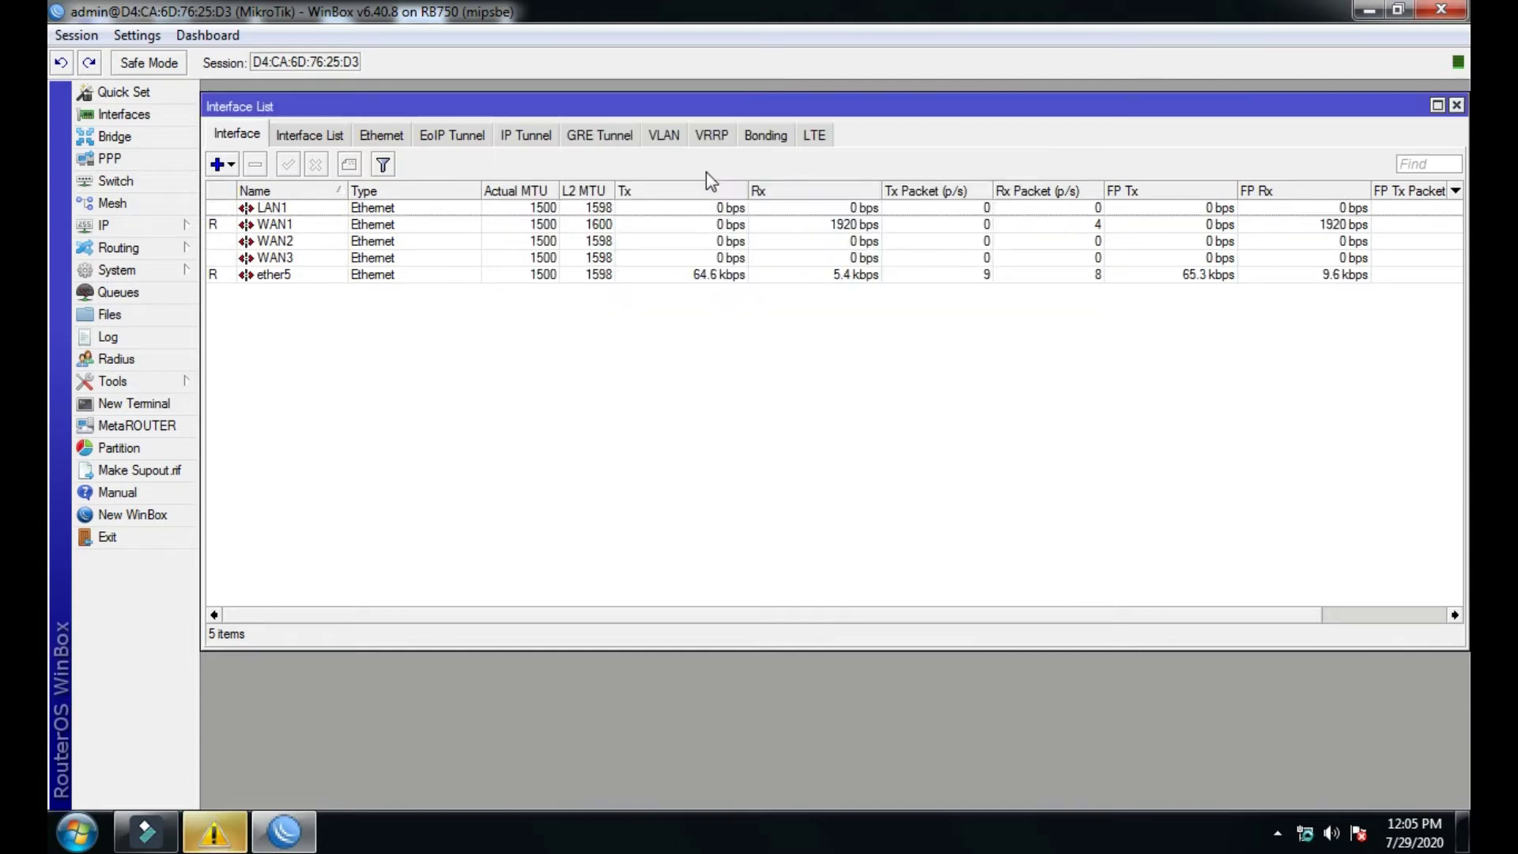
Rename the ether5 interface to LAN2.
{"action": "key", "text": "Down"}
{"action": "key", "text": "Down"}
{"action": "key", "text": "Down"}
{"action": "key", "text": "Down"}
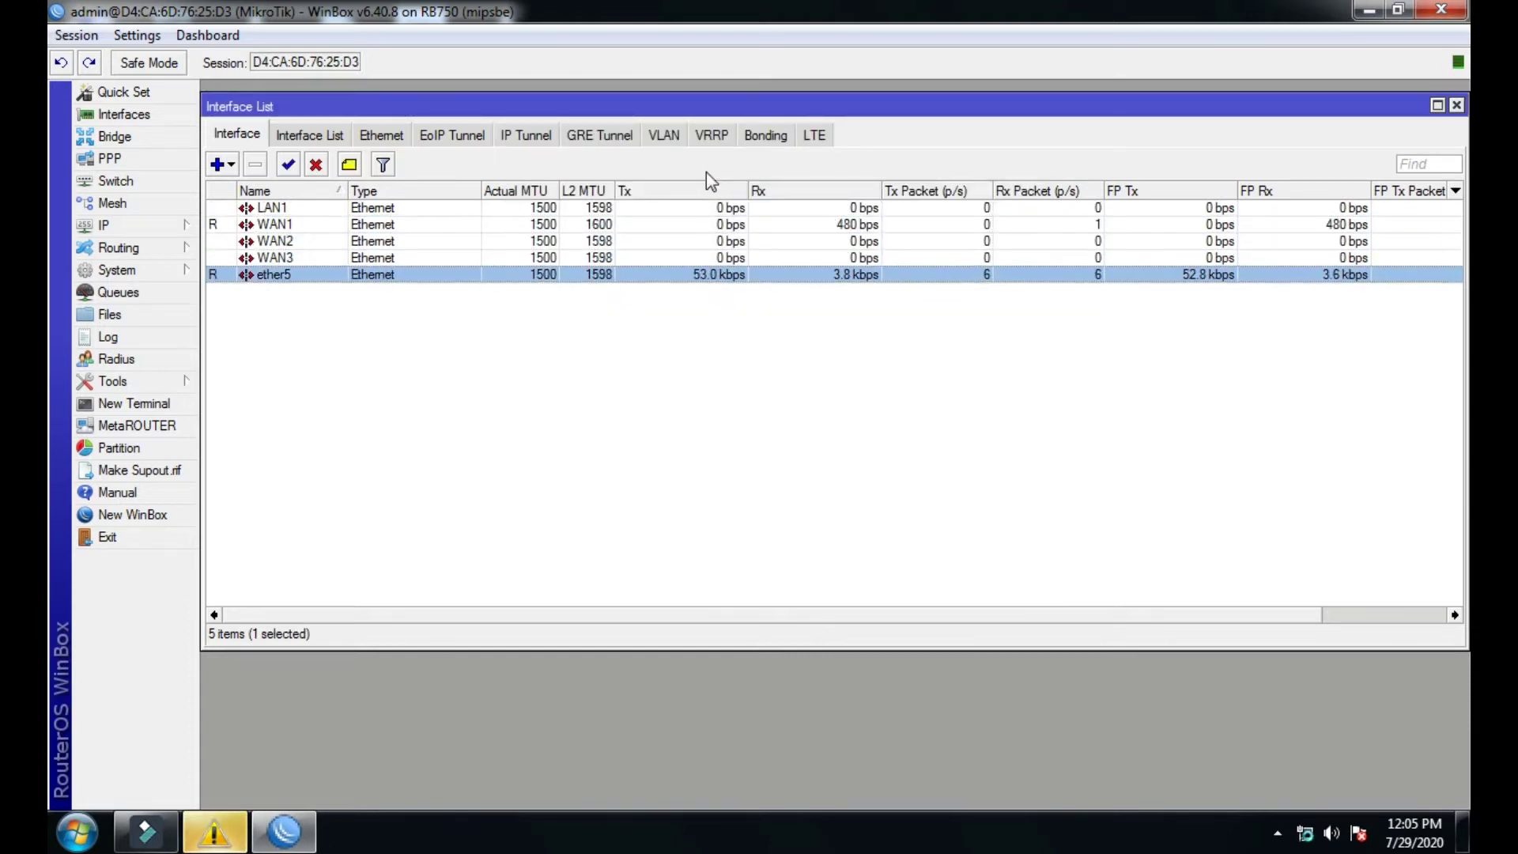
{"action": "key", "text": "Return"}
{"action": "type", "text": "LAN"}
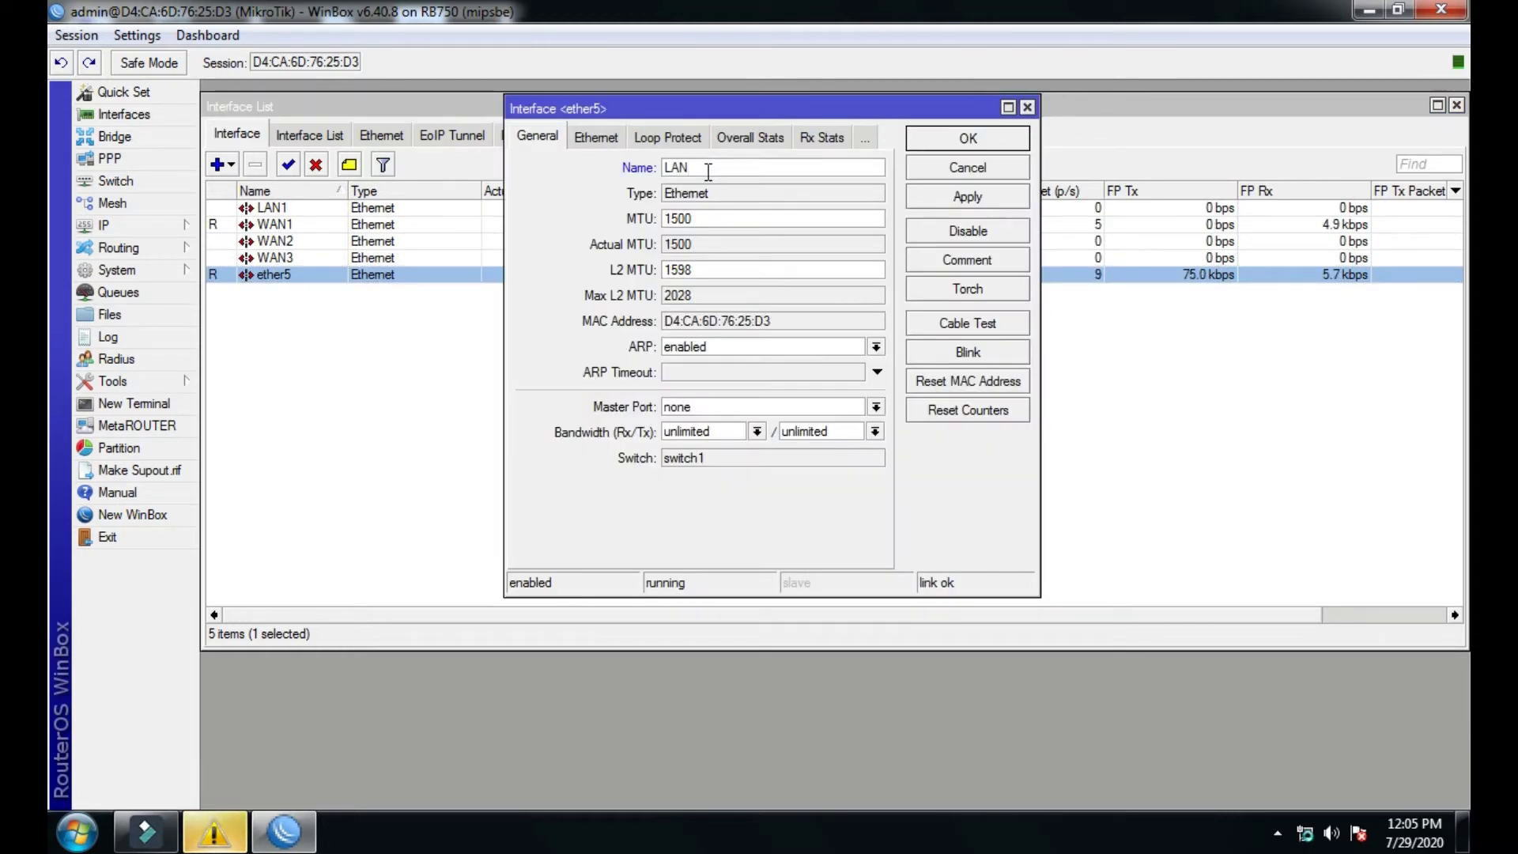
{"action": "type", "text": "2"}
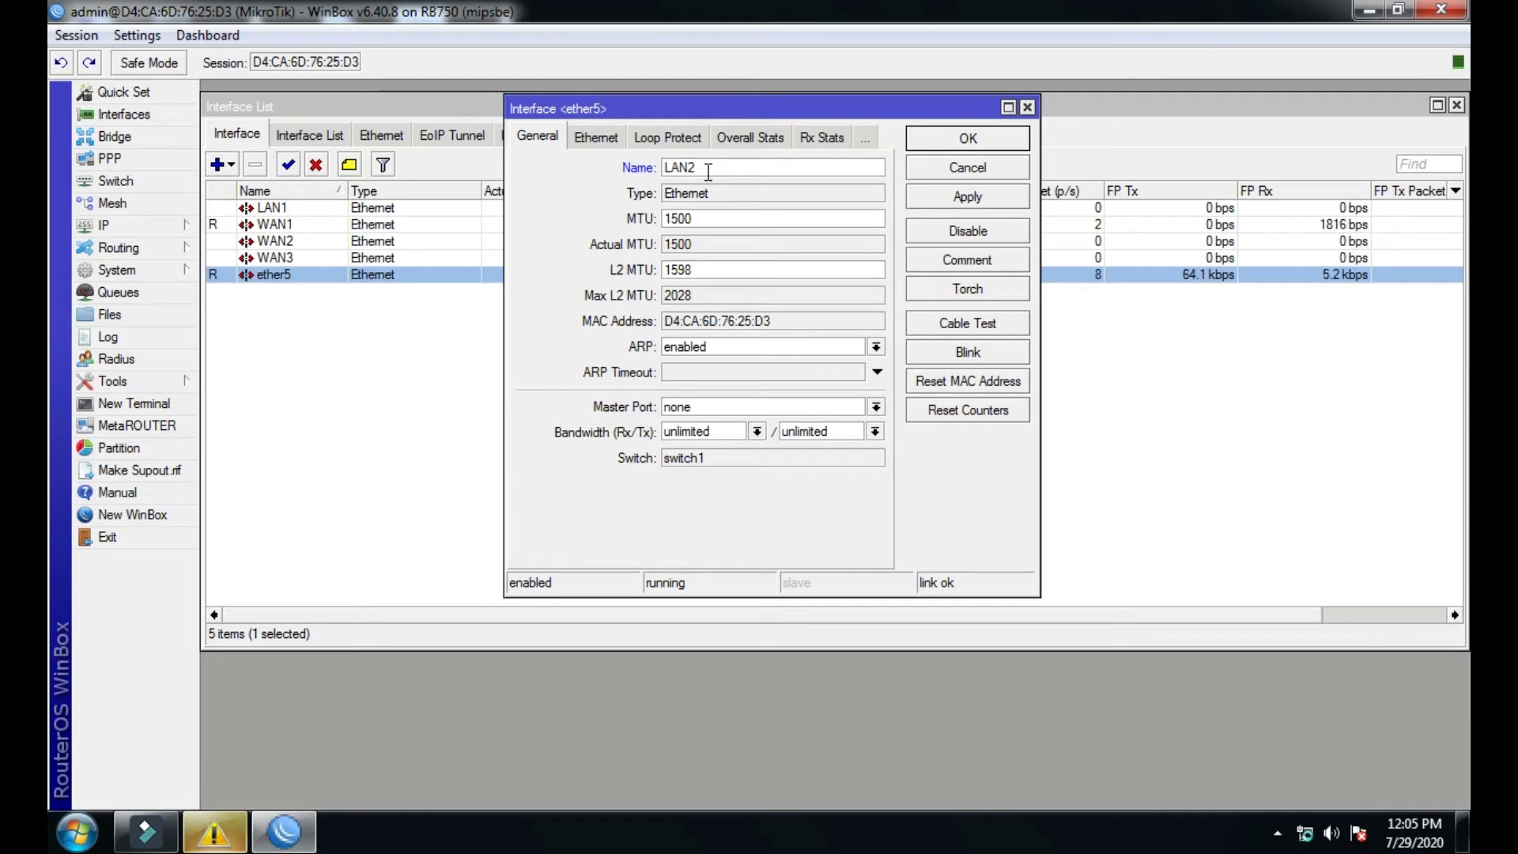
{"action": "key", "text": "Return"}
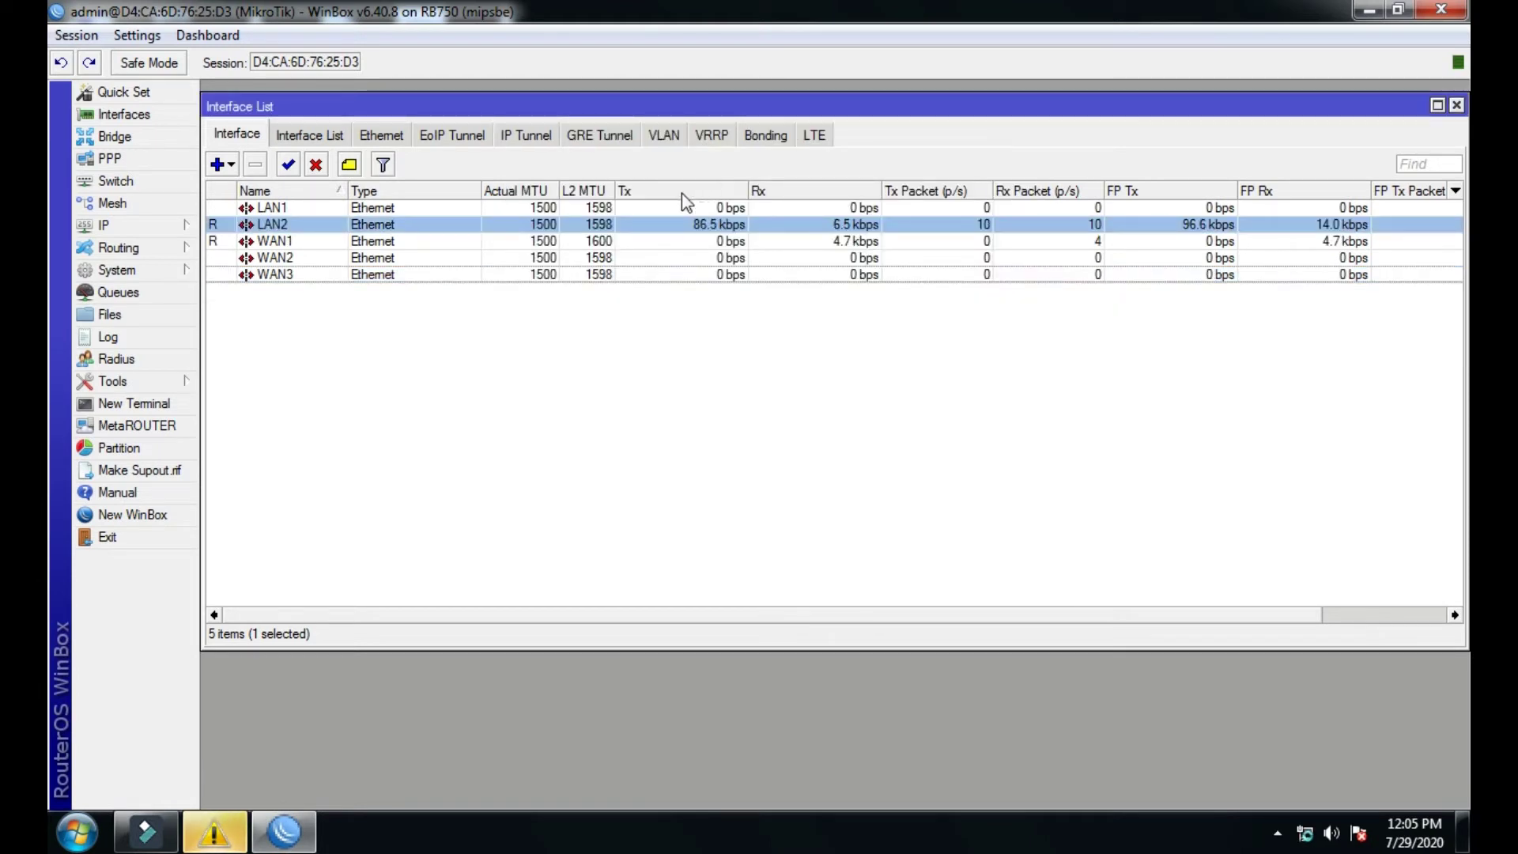
Review the LAN and WAN entries in the interface list and close the list.
{"action": "left_click", "coordinate": [290, 241]}
{"action": "left_click", "coordinate": [289, 223]}
{"action": "left_click", "coordinate": [292, 242]}
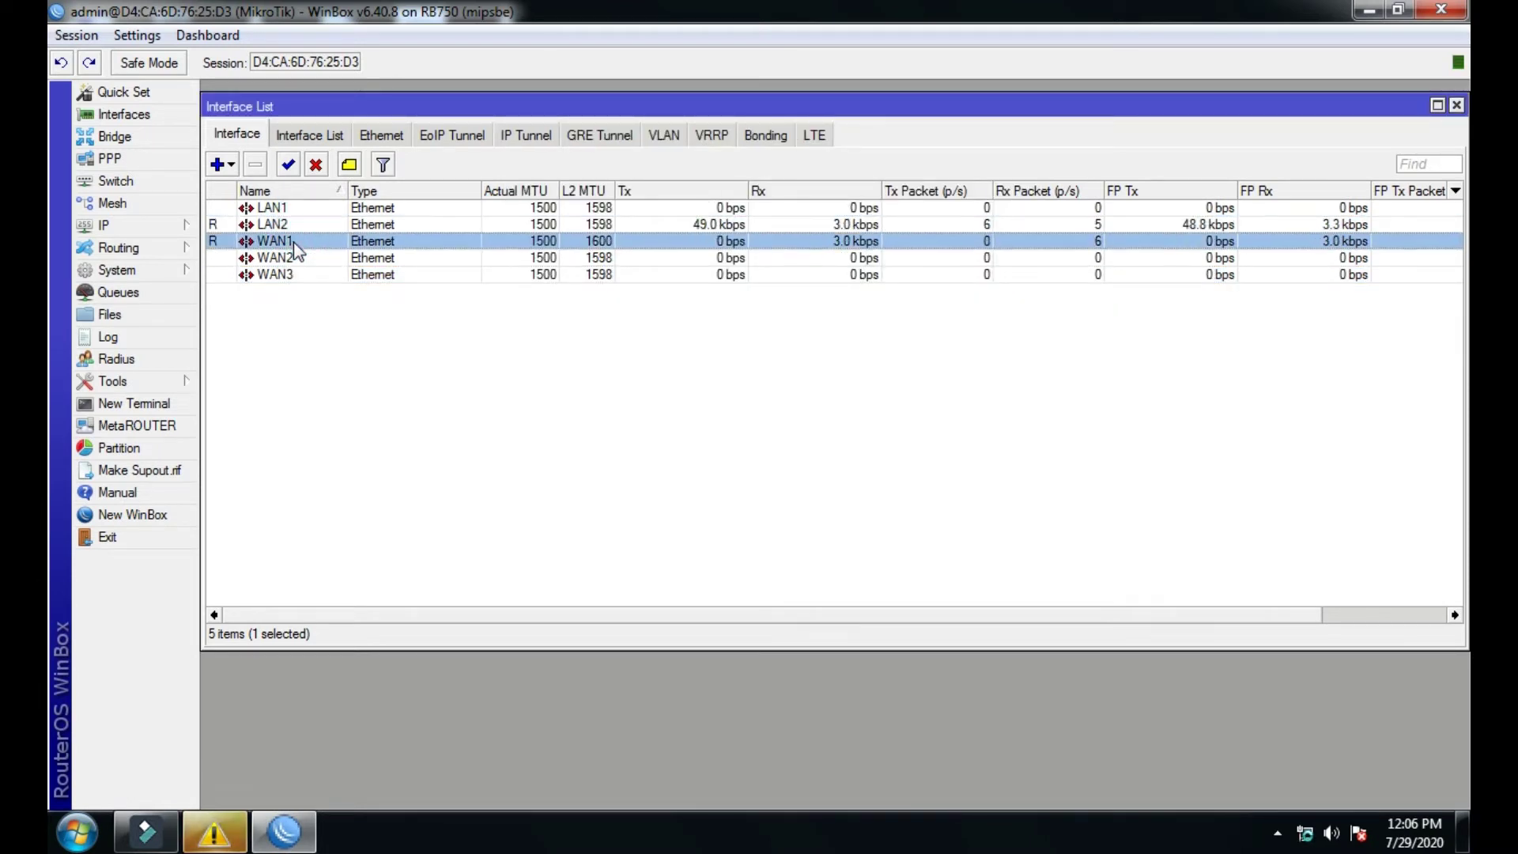
{"action": "left_click", "coordinate": [1456, 106]}
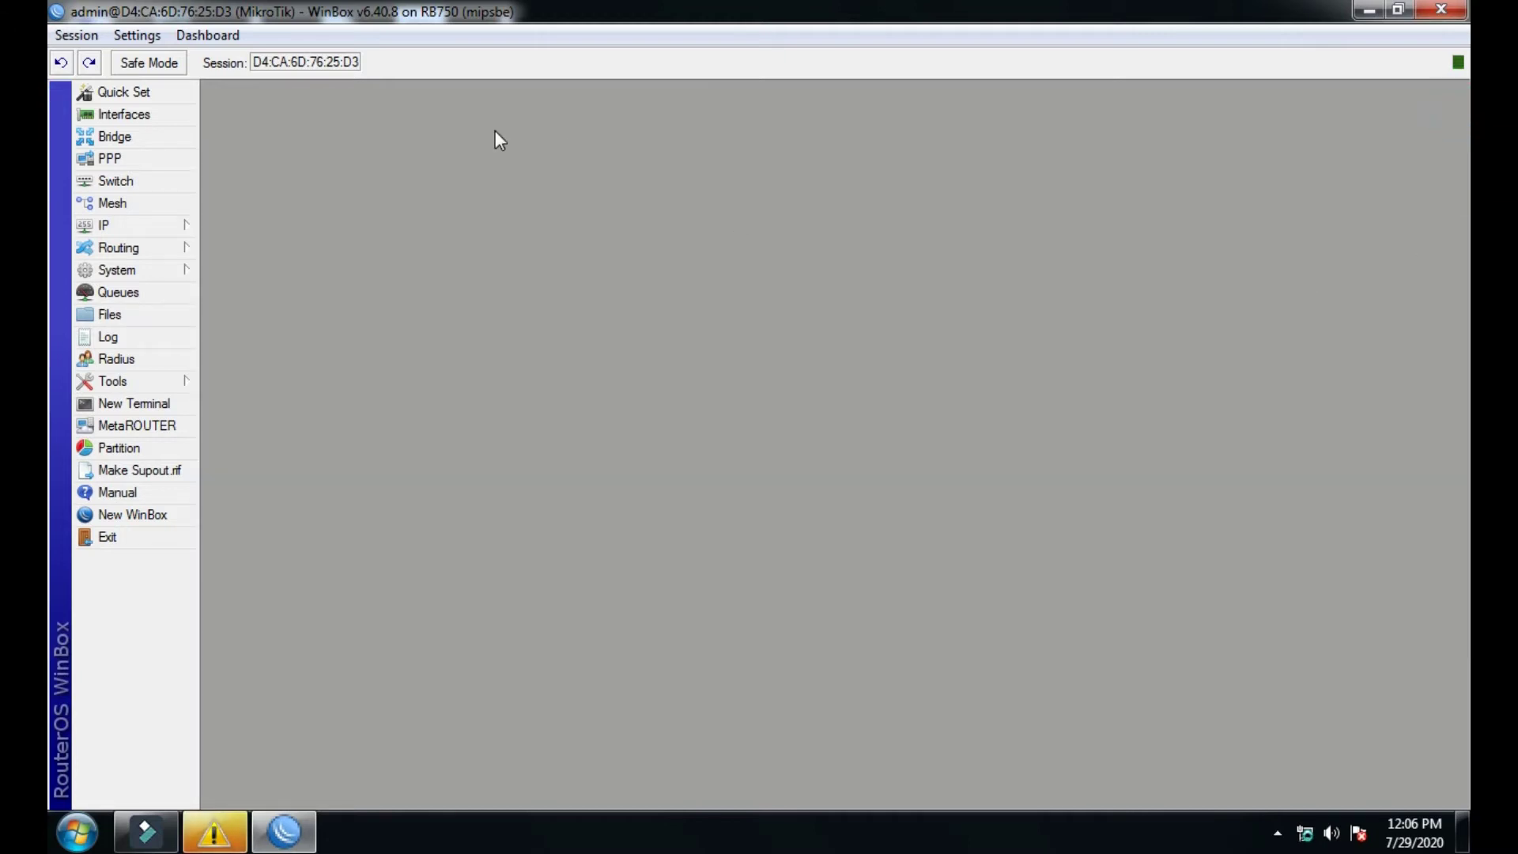
{"action": "left_click", "coordinate": [120, 115]}
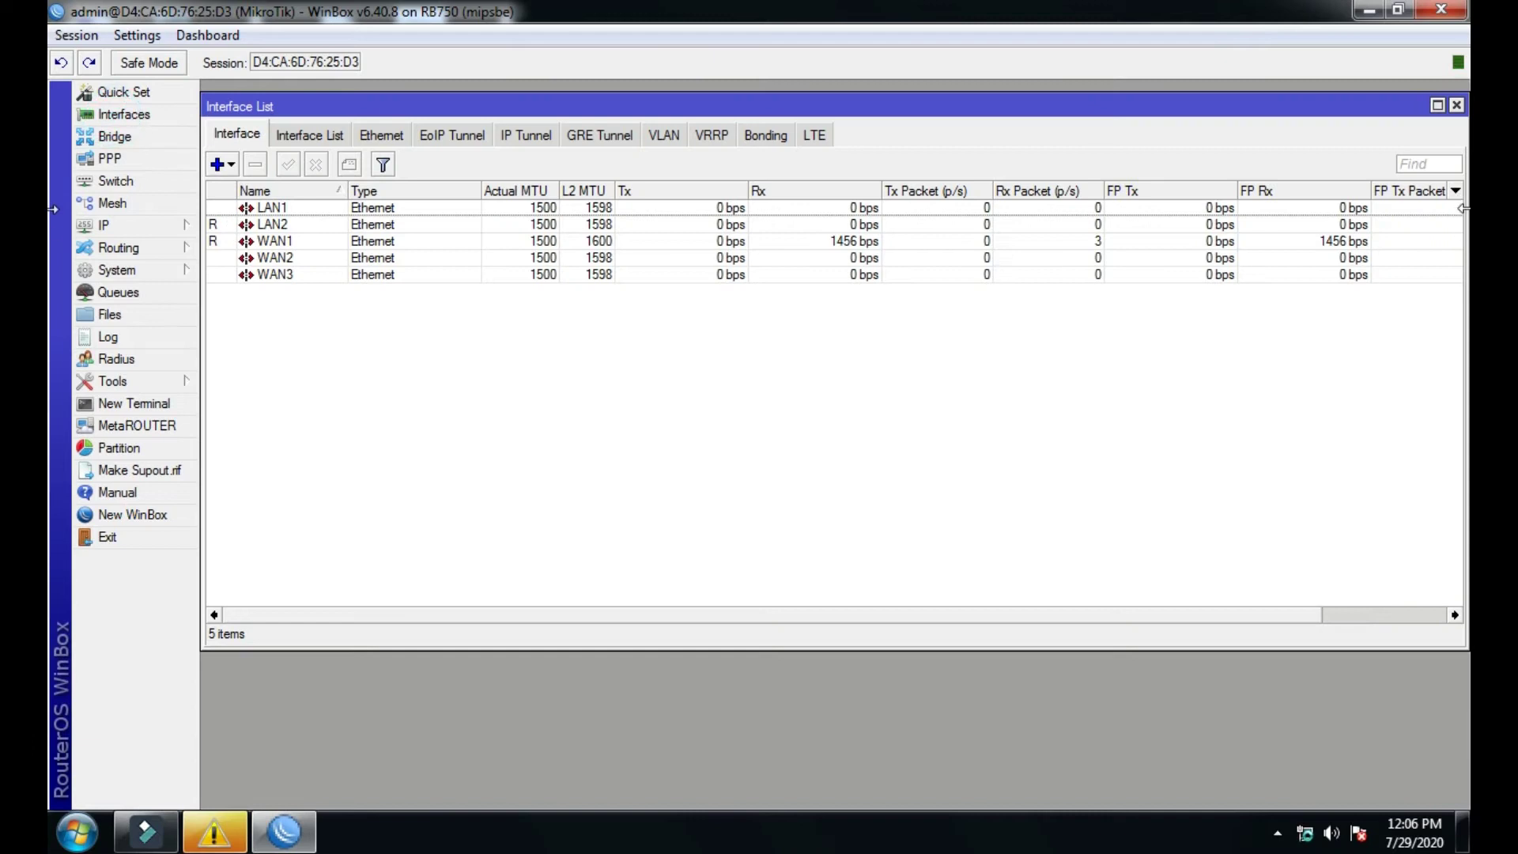
{"action": "left_click", "coordinate": [1456, 105]}
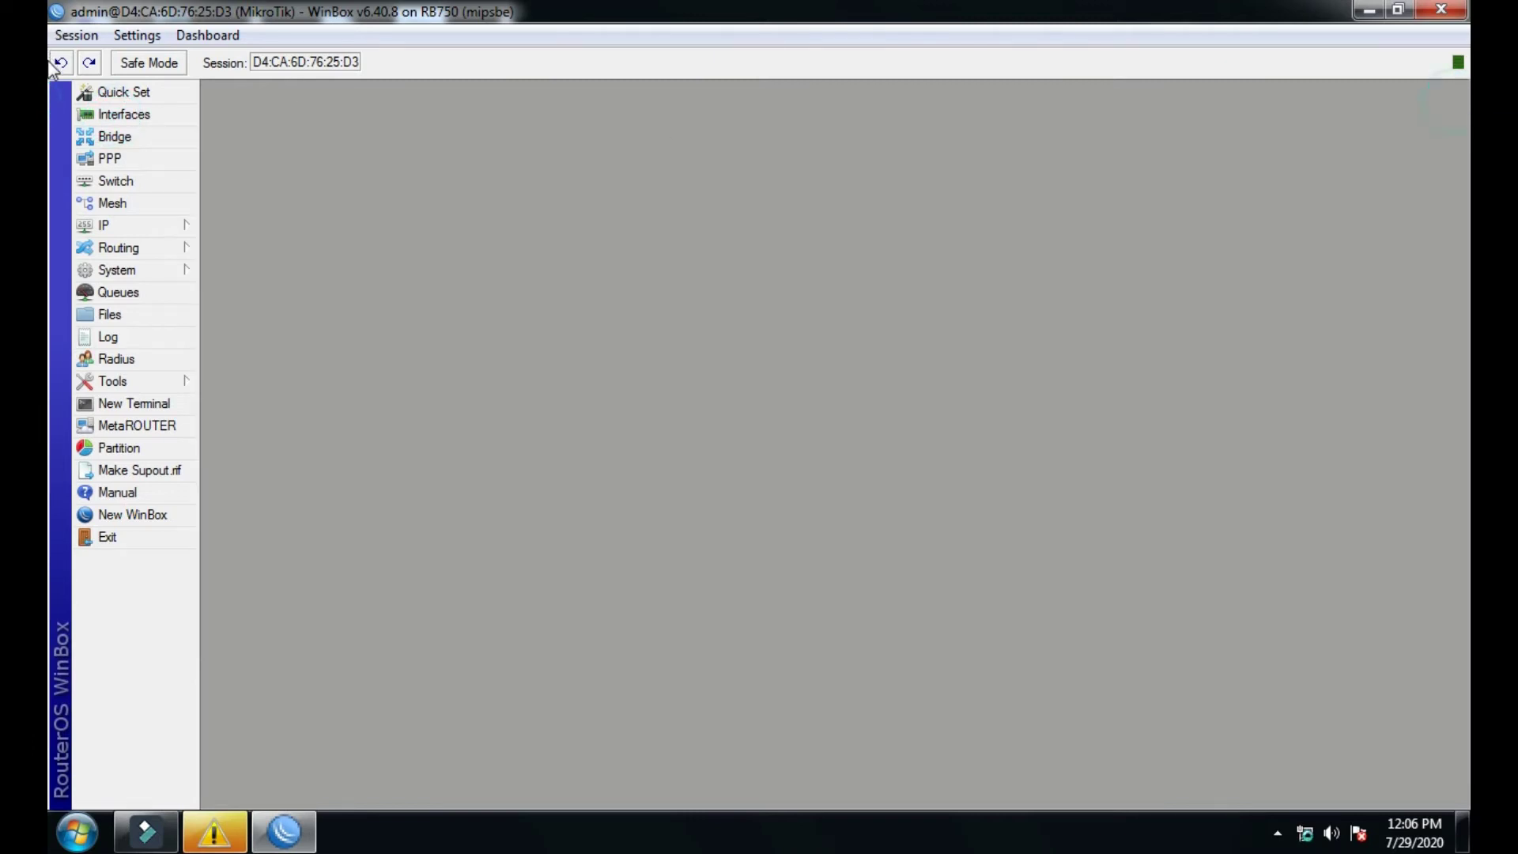
Add the IP address 192.168.1.5/24 on the WAN1 interface and apply it.
{"action": "left_click", "coordinate": [131, 217]}
{"action": "left_click", "coordinate": [239, 272]}
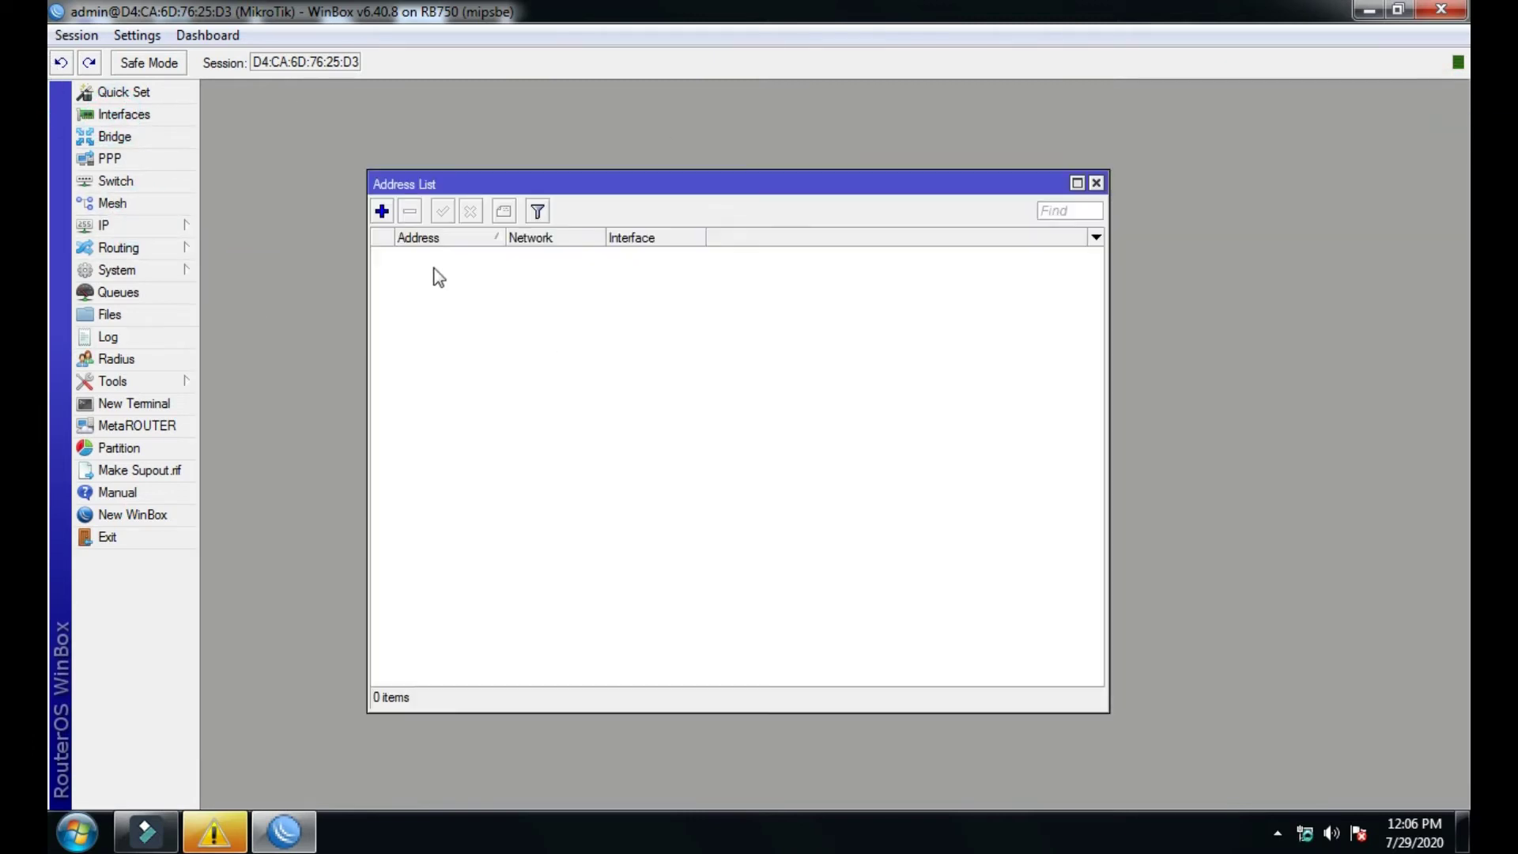
{"action": "left_click", "coordinate": [382, 211]}
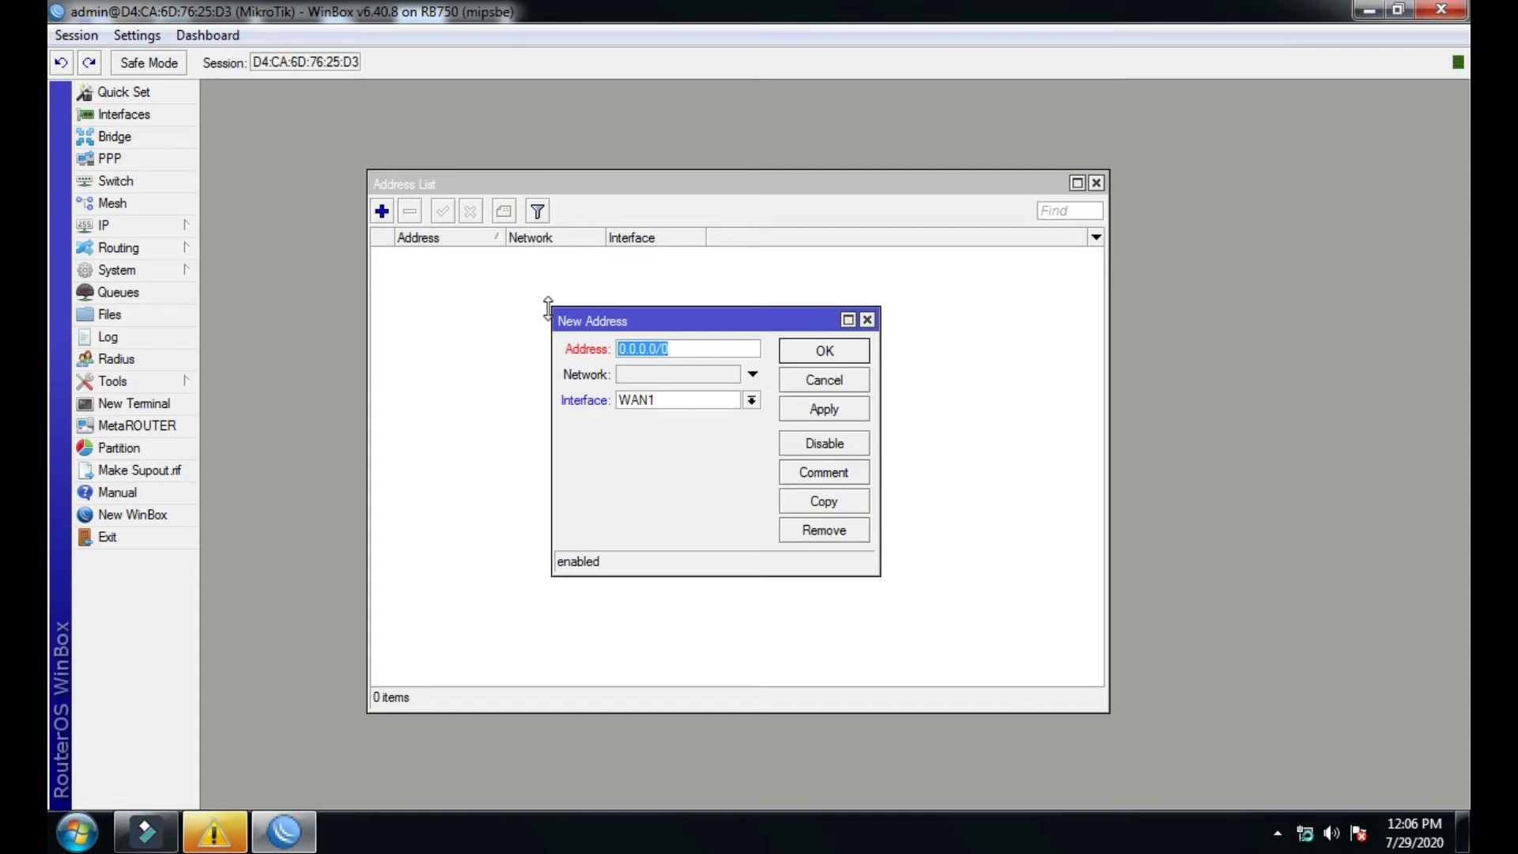
{"action": "left_click_drag", "start_coordinate": [548, 304], "coordinate": [309, 273]}
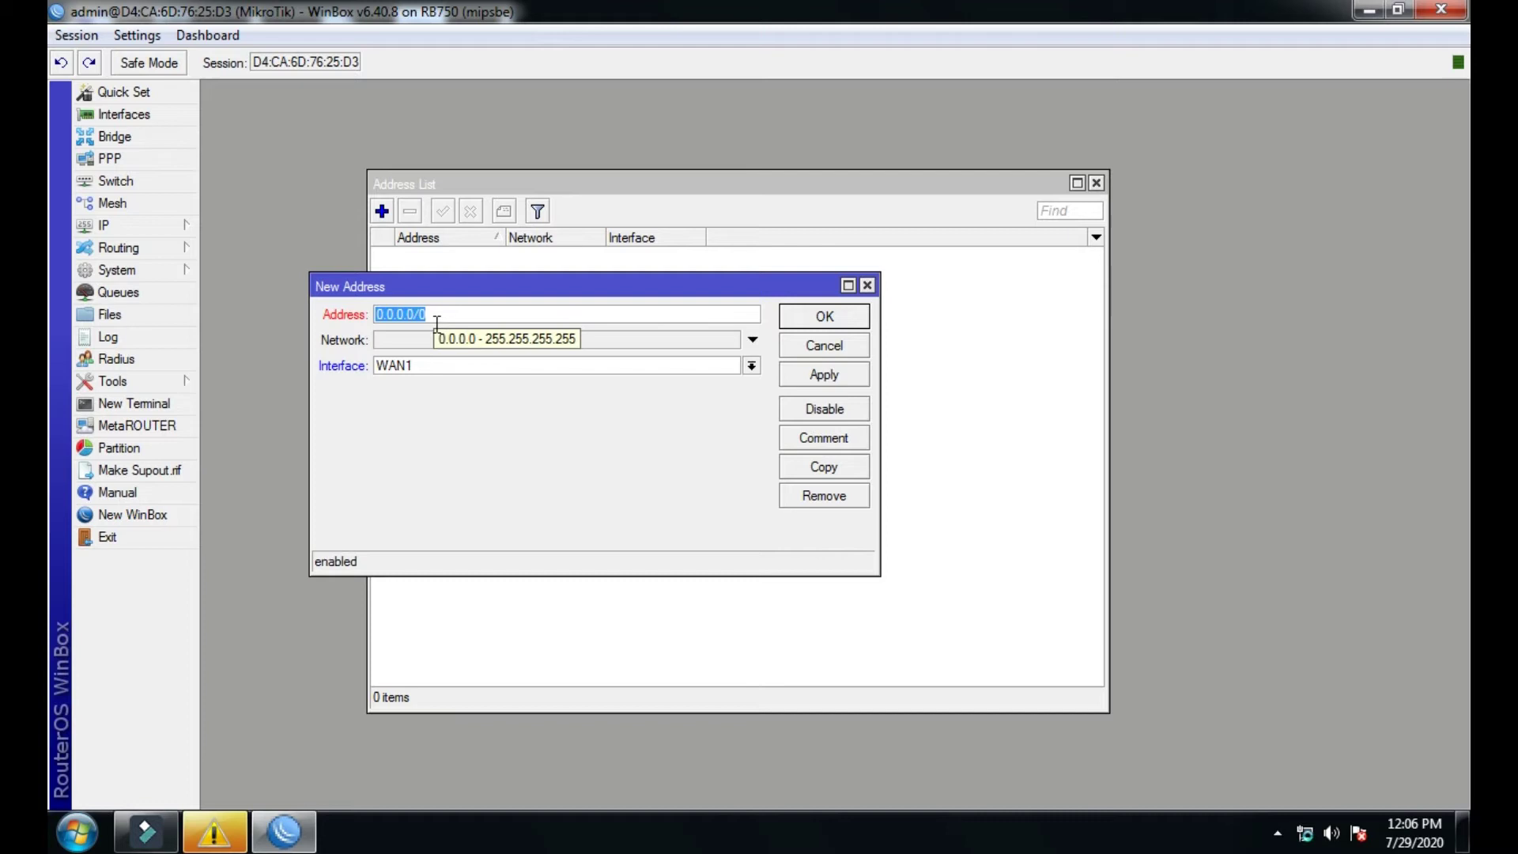
{"action": "type", "text": "192"}
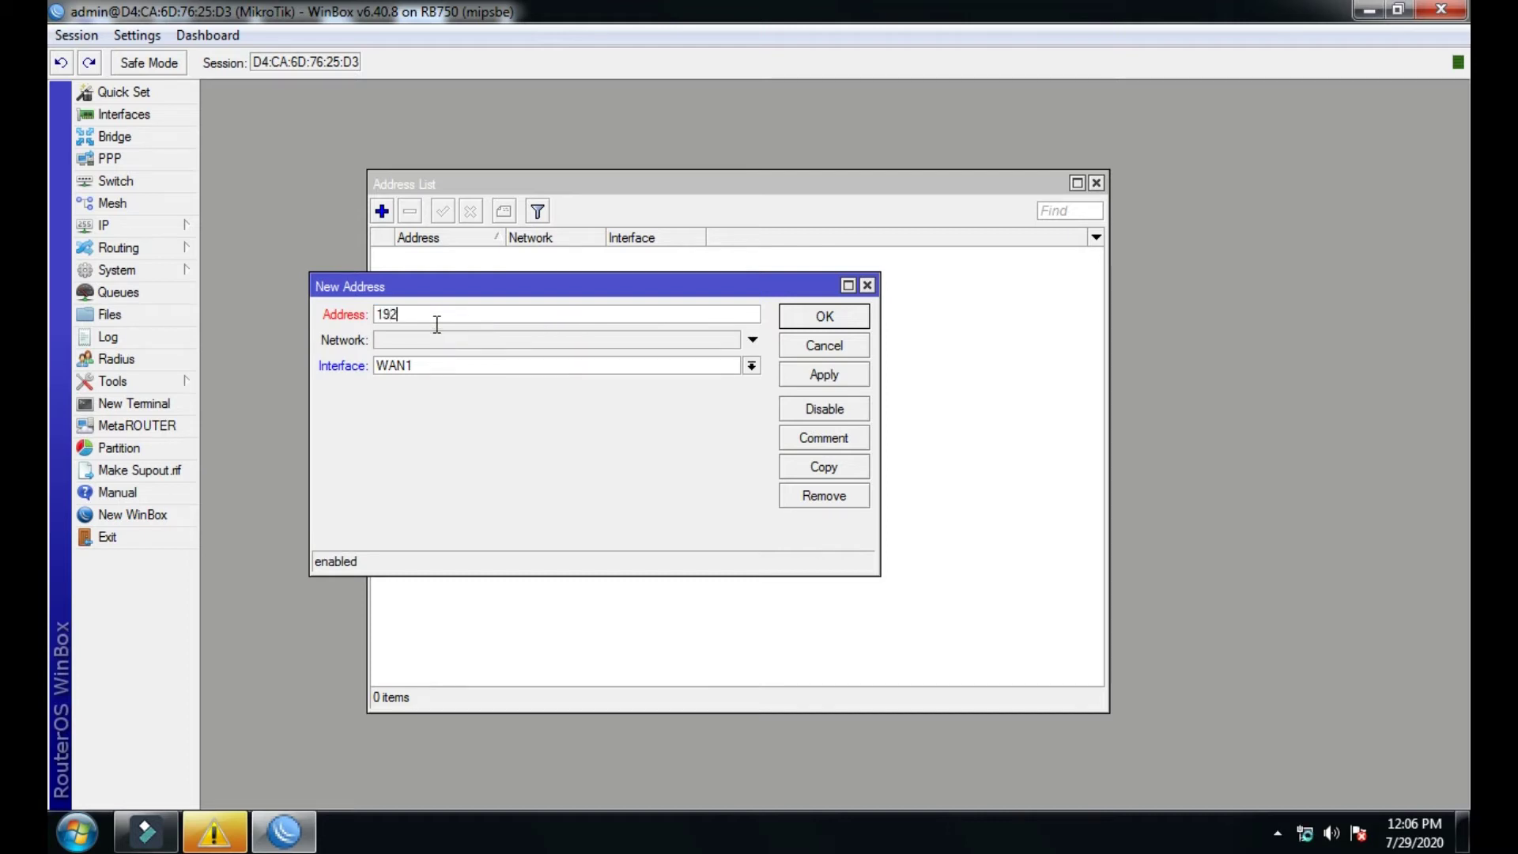
{"action": "type", "text": ".168.1.5/24"}
{"action": "left_click", "coordinate": [751, 366]}
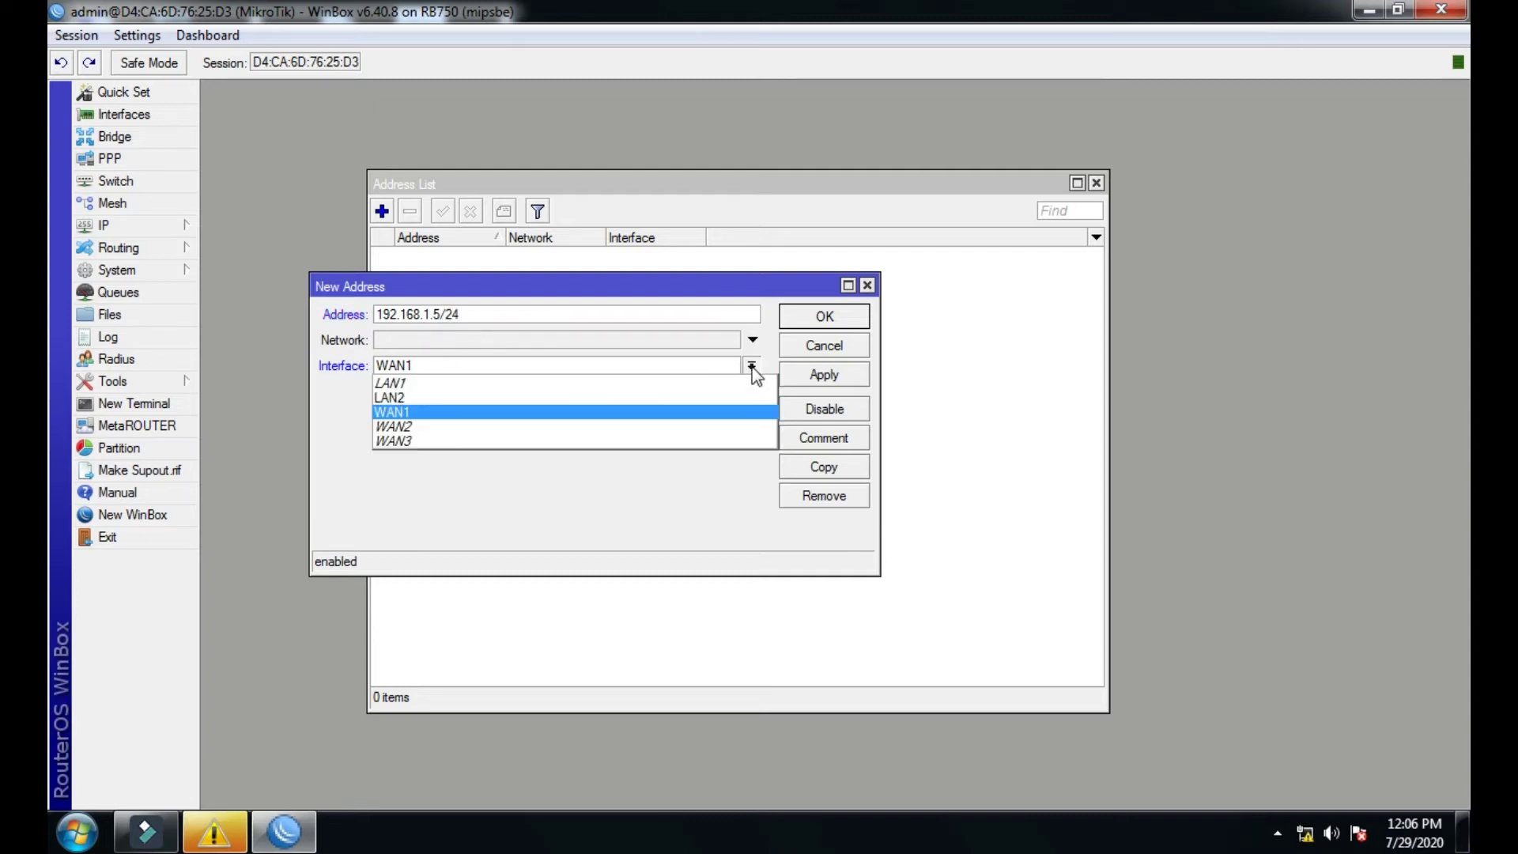
{"action": "left_click", "coordinate": [552, 412]}
{"action": "left_click", "coordinate": [794, 376]}
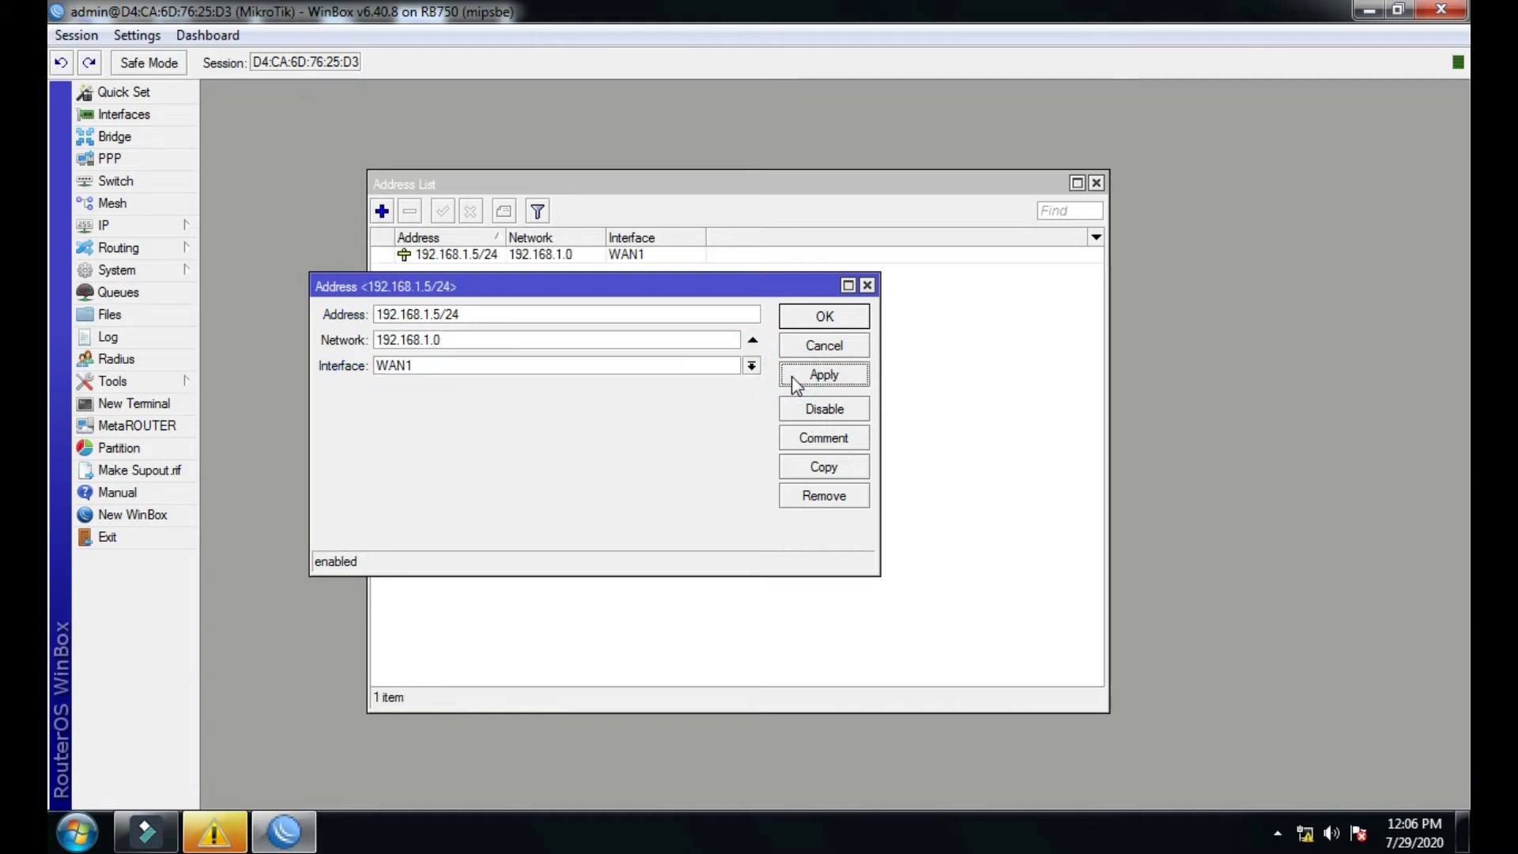
Copy the WAN1 address into a new entry with address 192.168.2.5/24 on interface WAN2 and apply it.
{"action": "left_click", "coordinate": [799, 465]}
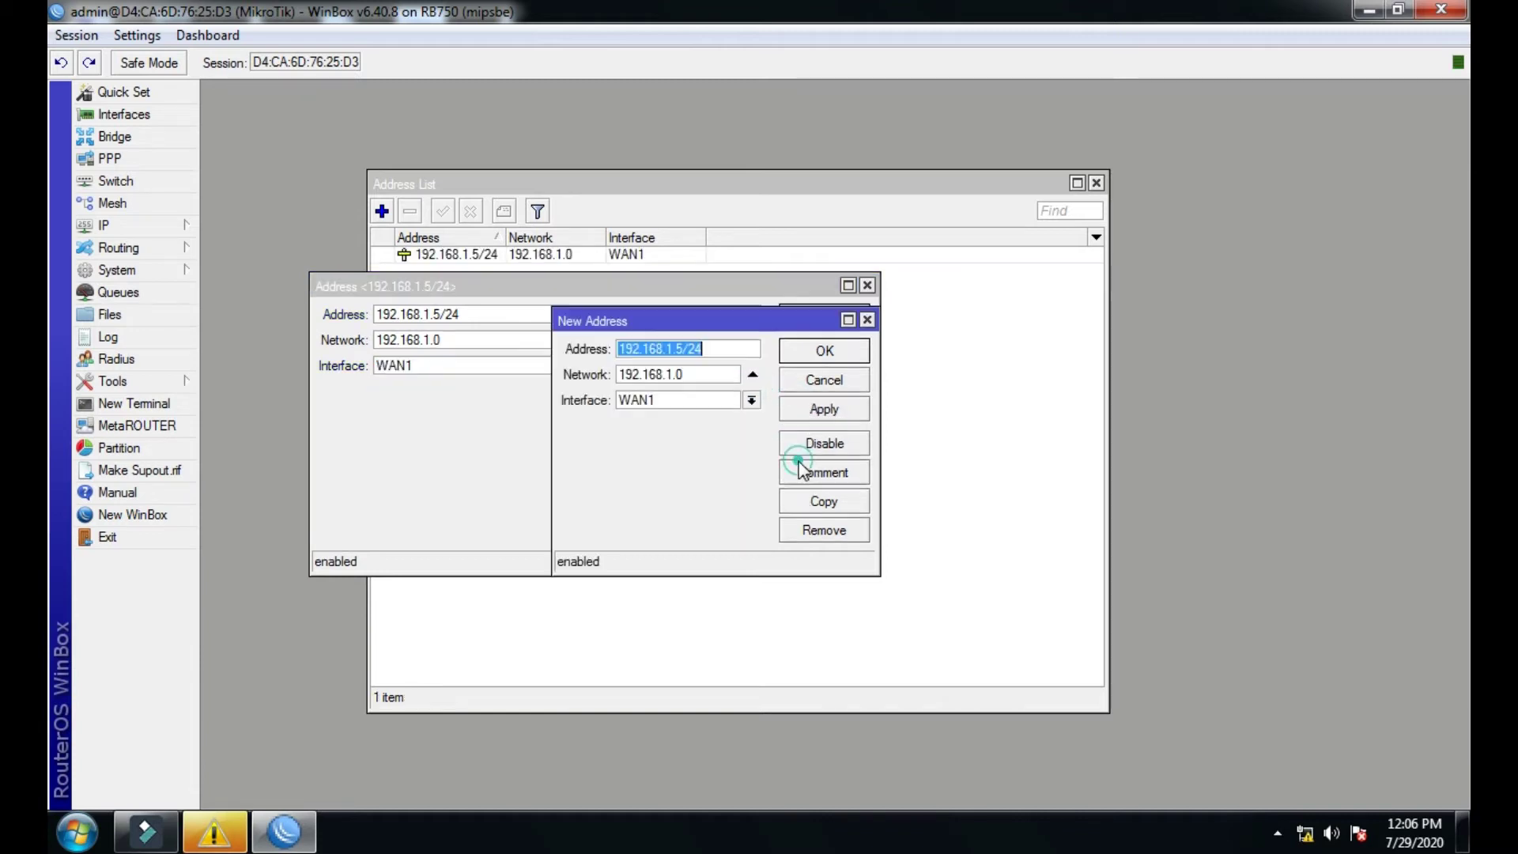
{"action": "left_click_drag", "start_coordinate": [552, 309], "coordinate": [499, 295]}
{"action": "left_click", "coordinate": [545, 302]}
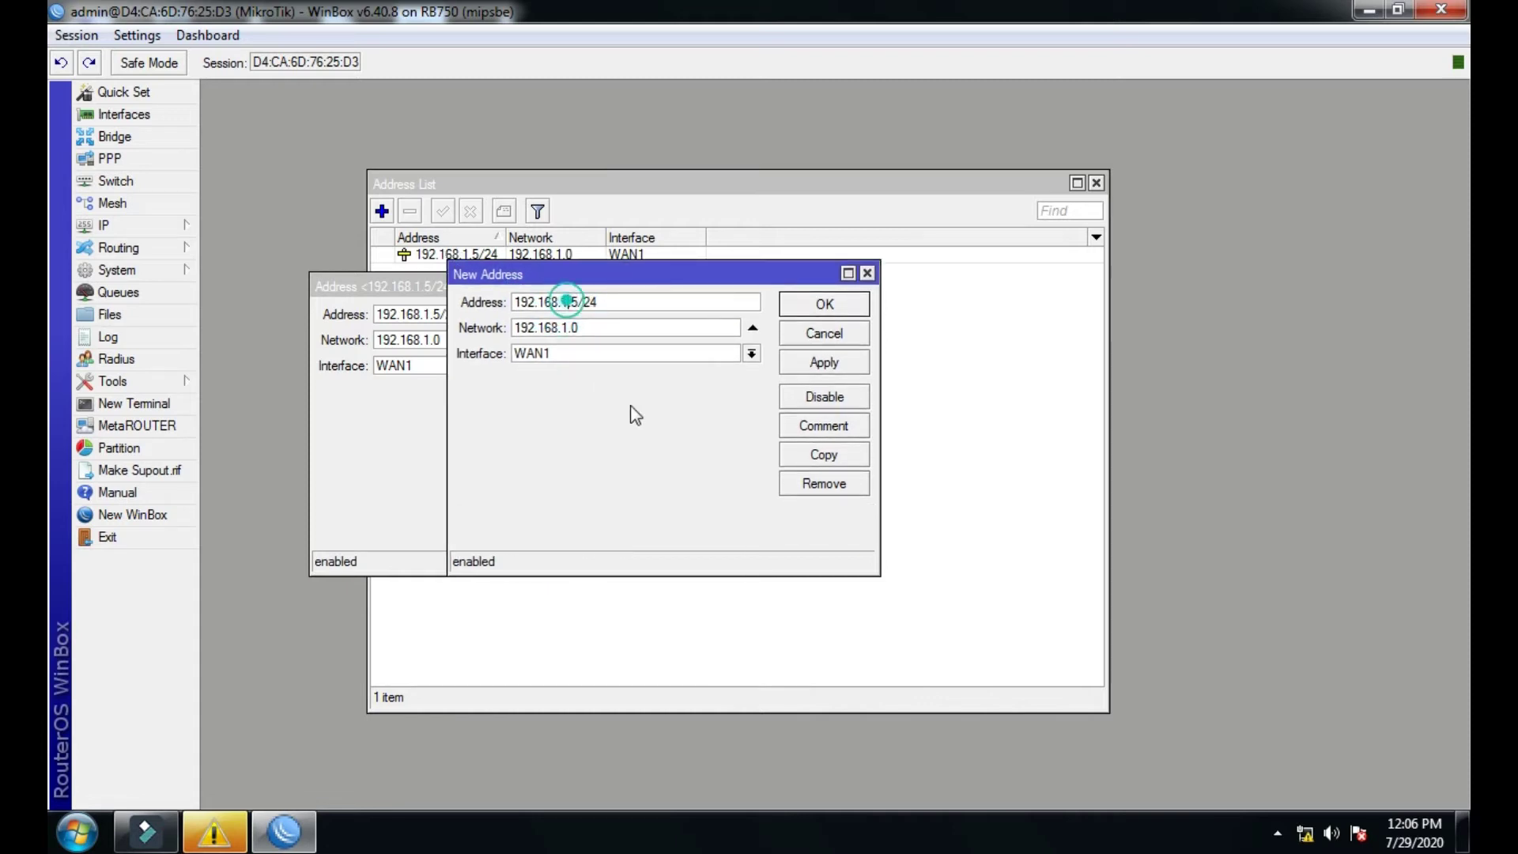
{"action": "key", "text": "BackSpace"}
{"action": "type", "text": "2"}
{"action": "left_click", "coordinate": [751, 353]}
{"action": "left_click", "coordinate": [627, 410]}
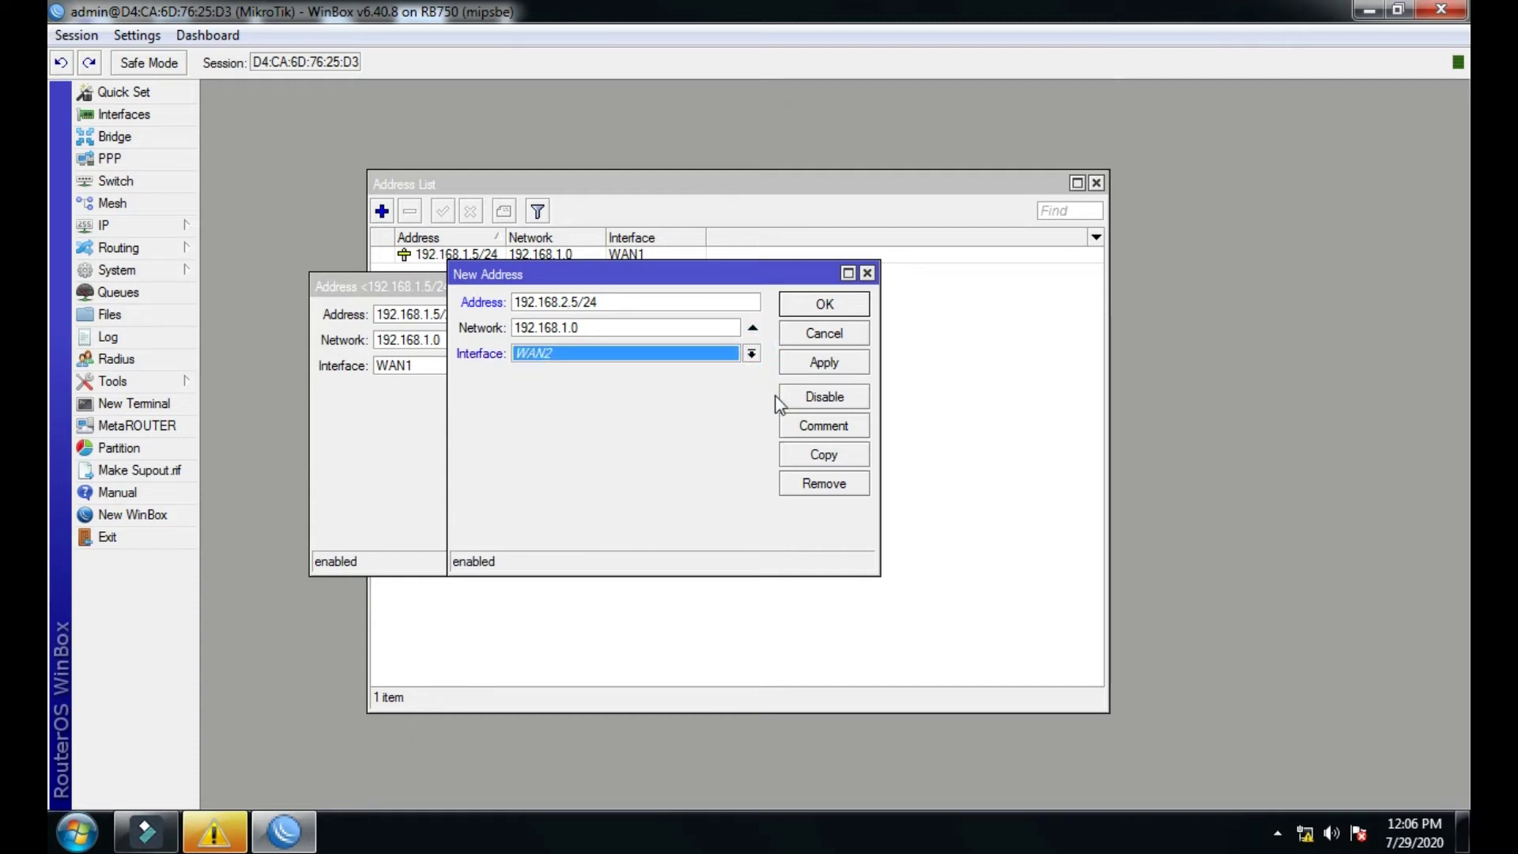
{"action": "left_click", "coordinate": [843, 364]}
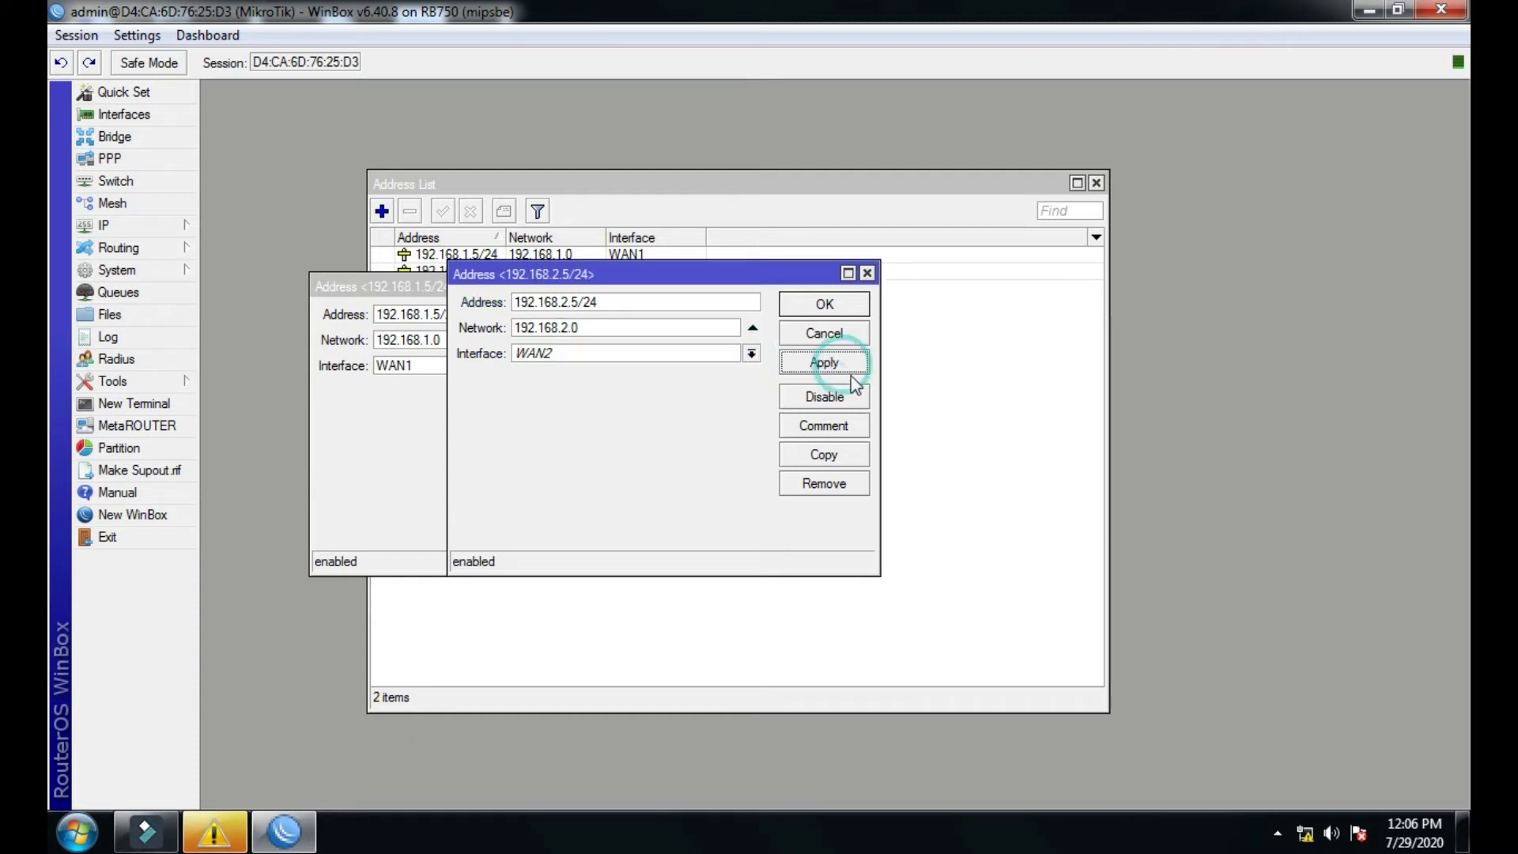
Copy the WAN2 address into a new entry with address 192.168.3.5/24 on interface WAN3 and apply it.
{"action": "left_click", "coordinate": [850, 456]}
{"action": "left_click", "coordinate": [677, 349]}
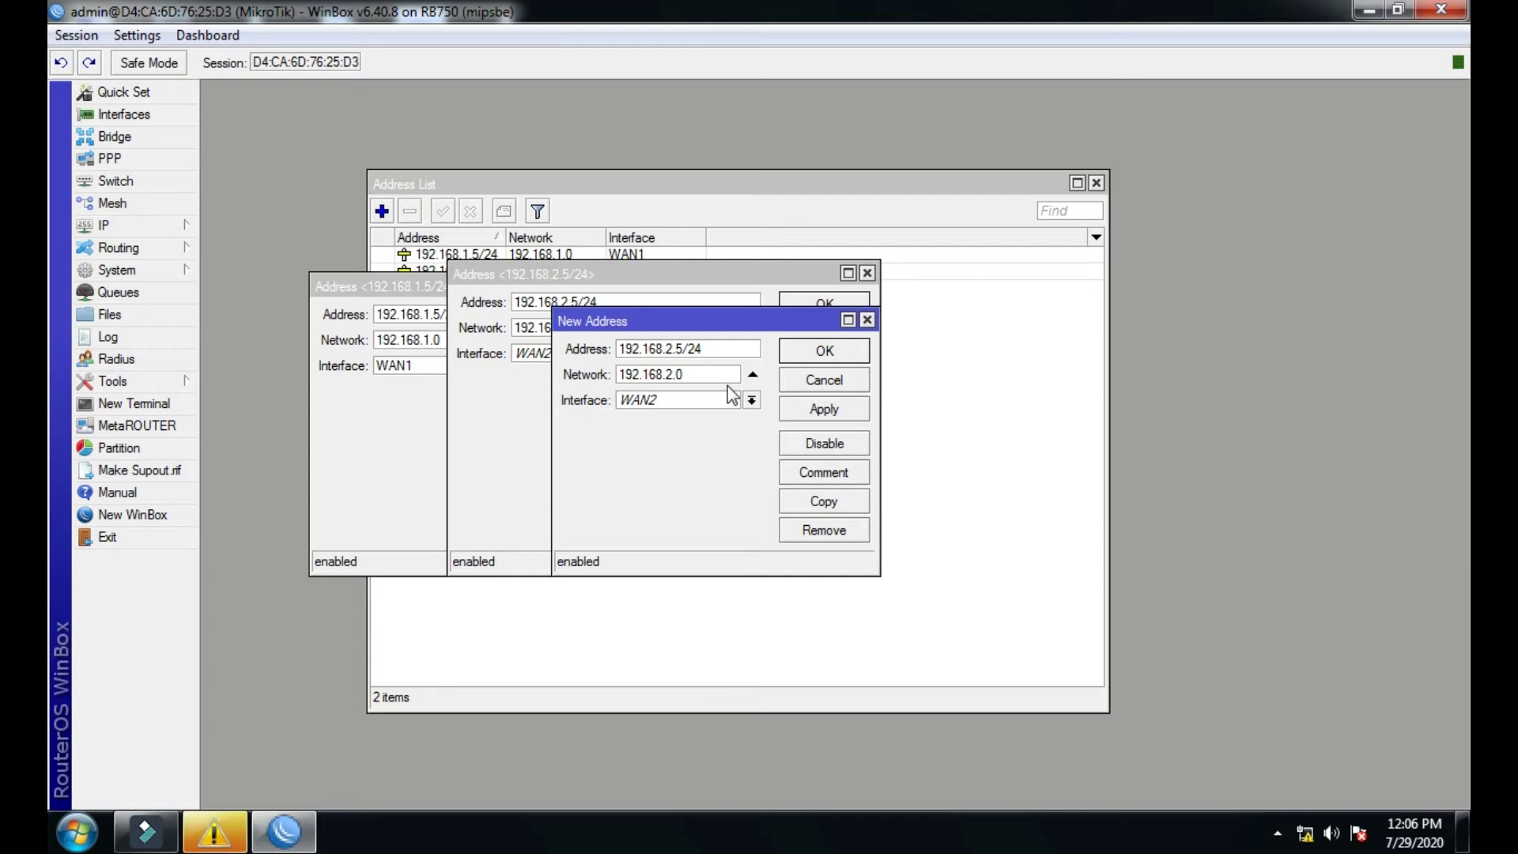
{"action": "key", "text": "BackSpace"}
{"action": "type", "text": "3"}
{"action": "left_click", "coordinate": [751, 400]}
{"action": "left_click", "coordinate": [662, 475]}
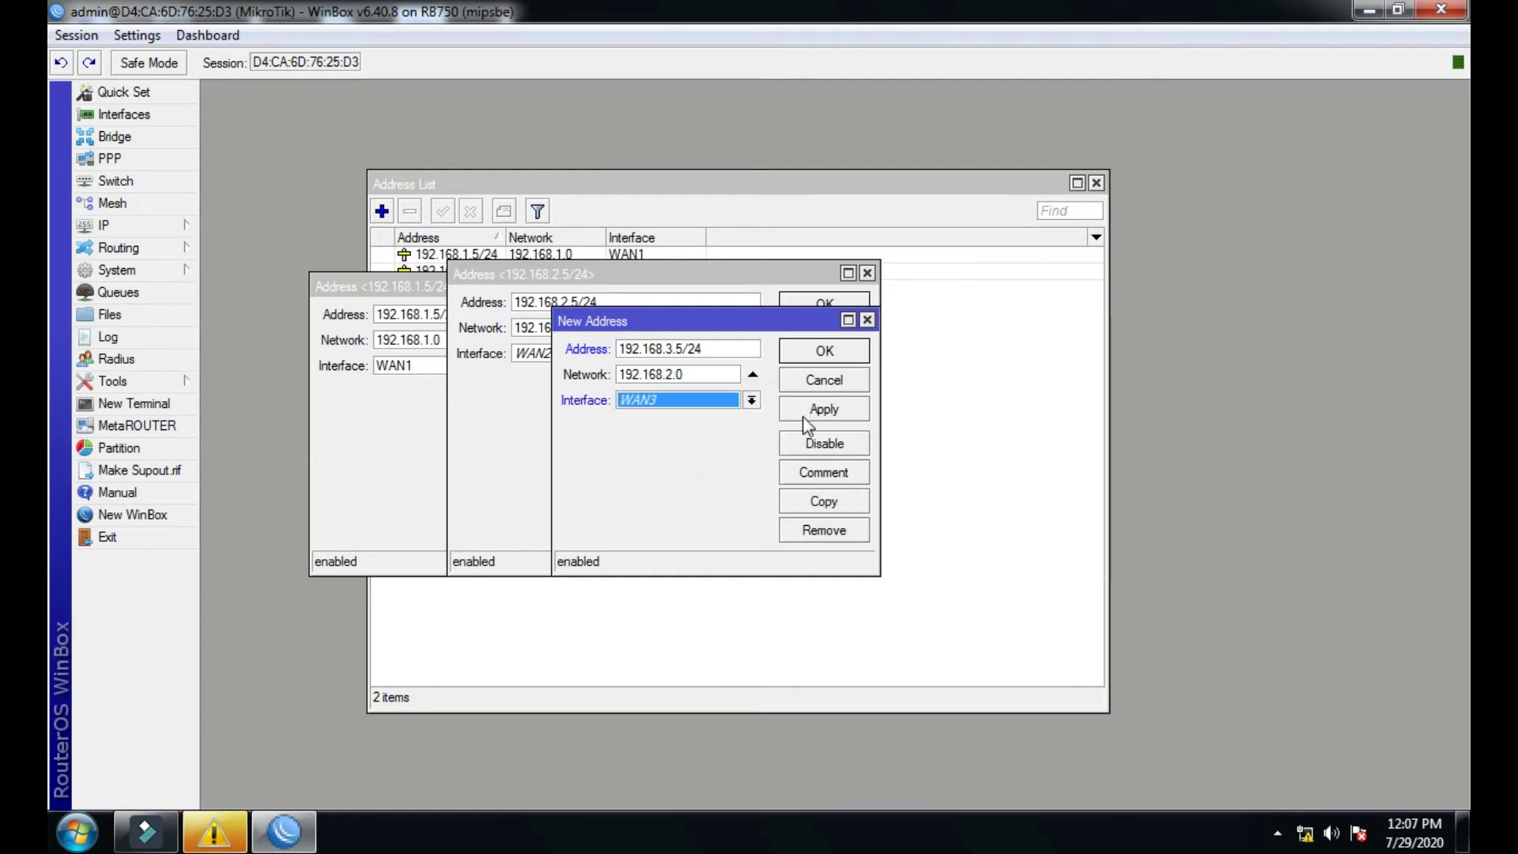
{"action": "left_click", "coordinate": [804, 412]}
{"action": "left_click", "coordinate": [798, 503]}
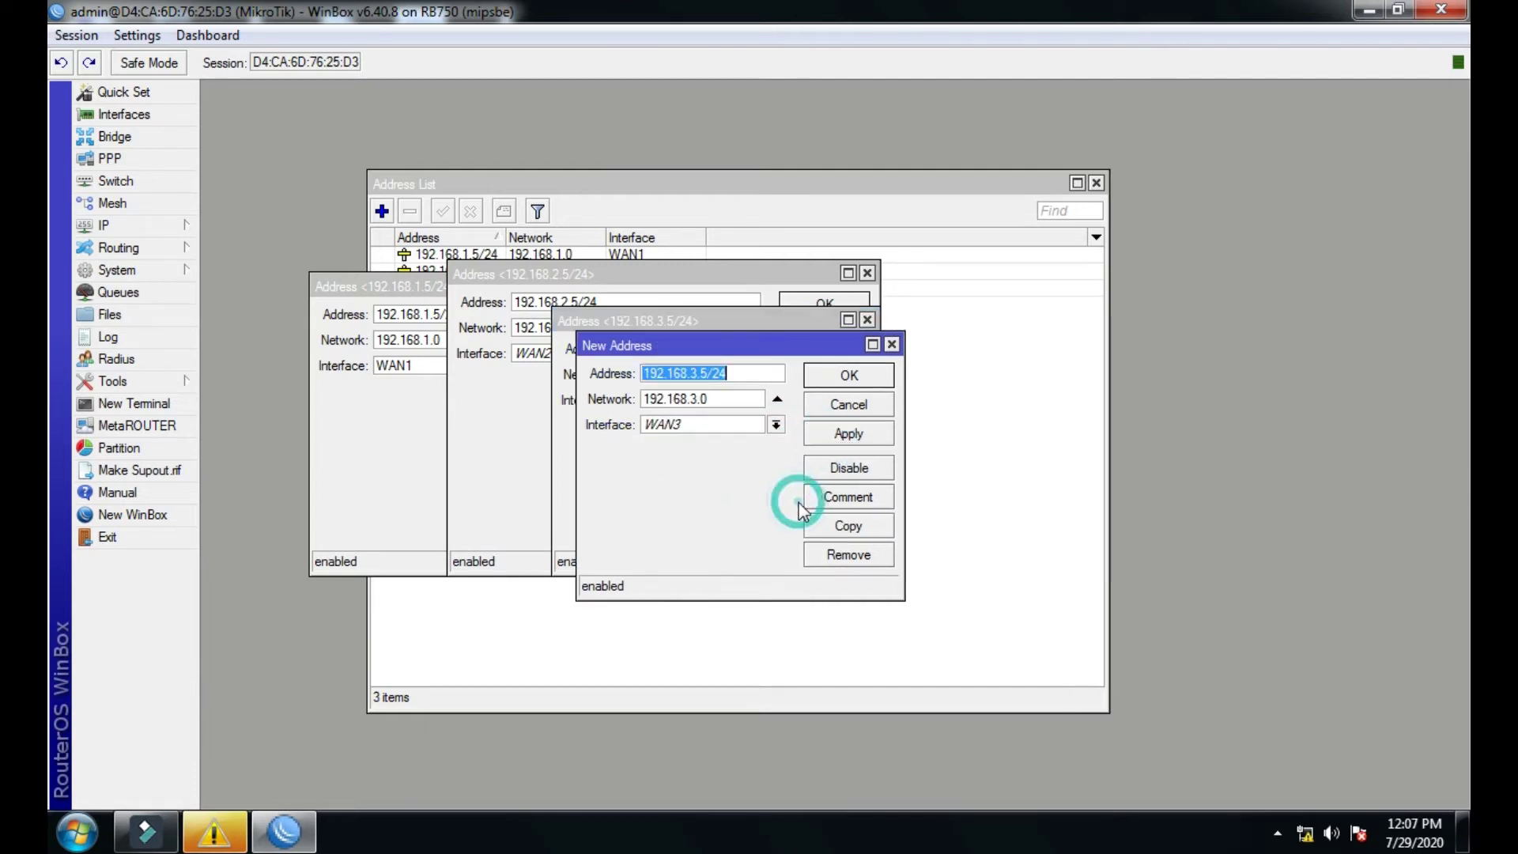
{"action": "left_click", "coordinate": [727, 374]}
{"action": "left_click", "coordinate": [698, 371]}
{"action": "key", "text": "BackSpace"}
{"action": "type", "text": "88"}
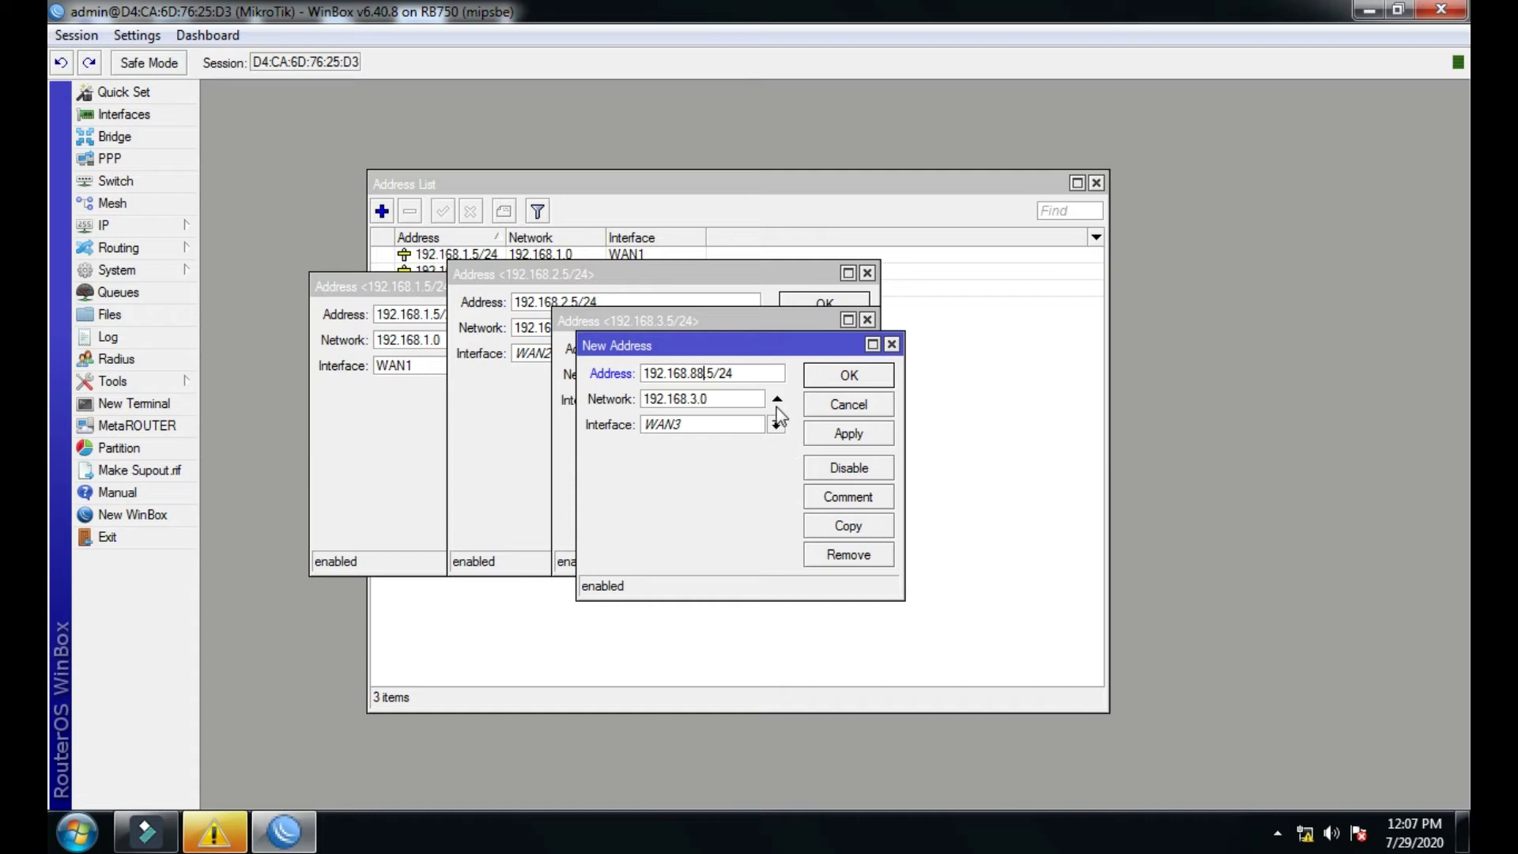
{"action": "left_click", "coordinate": [712, 372]}
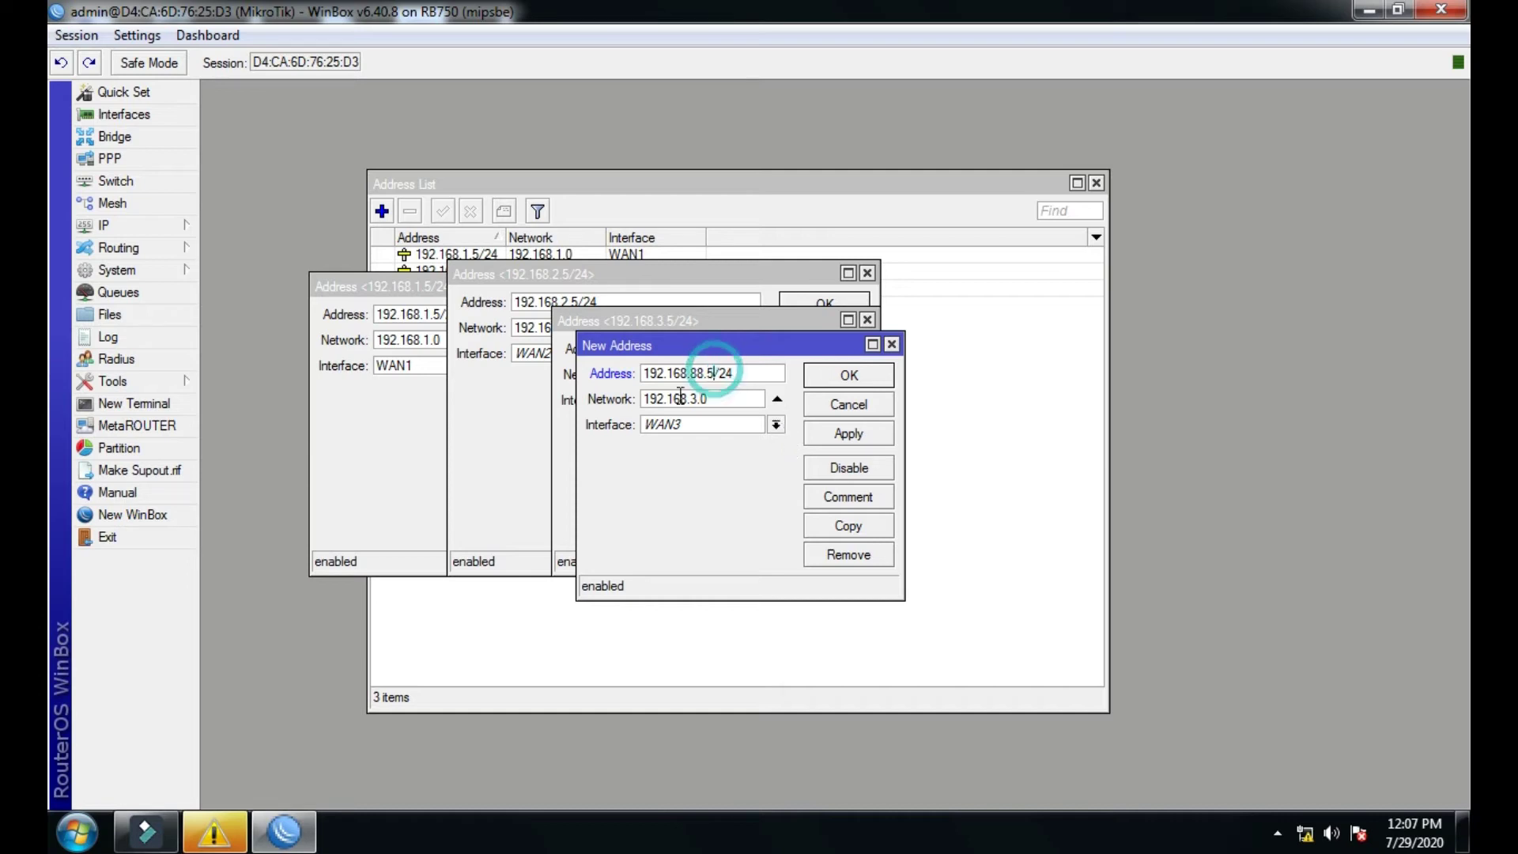
{"action": "key", "text": "BackSpace"}
{"action": "type", "text": "1"}
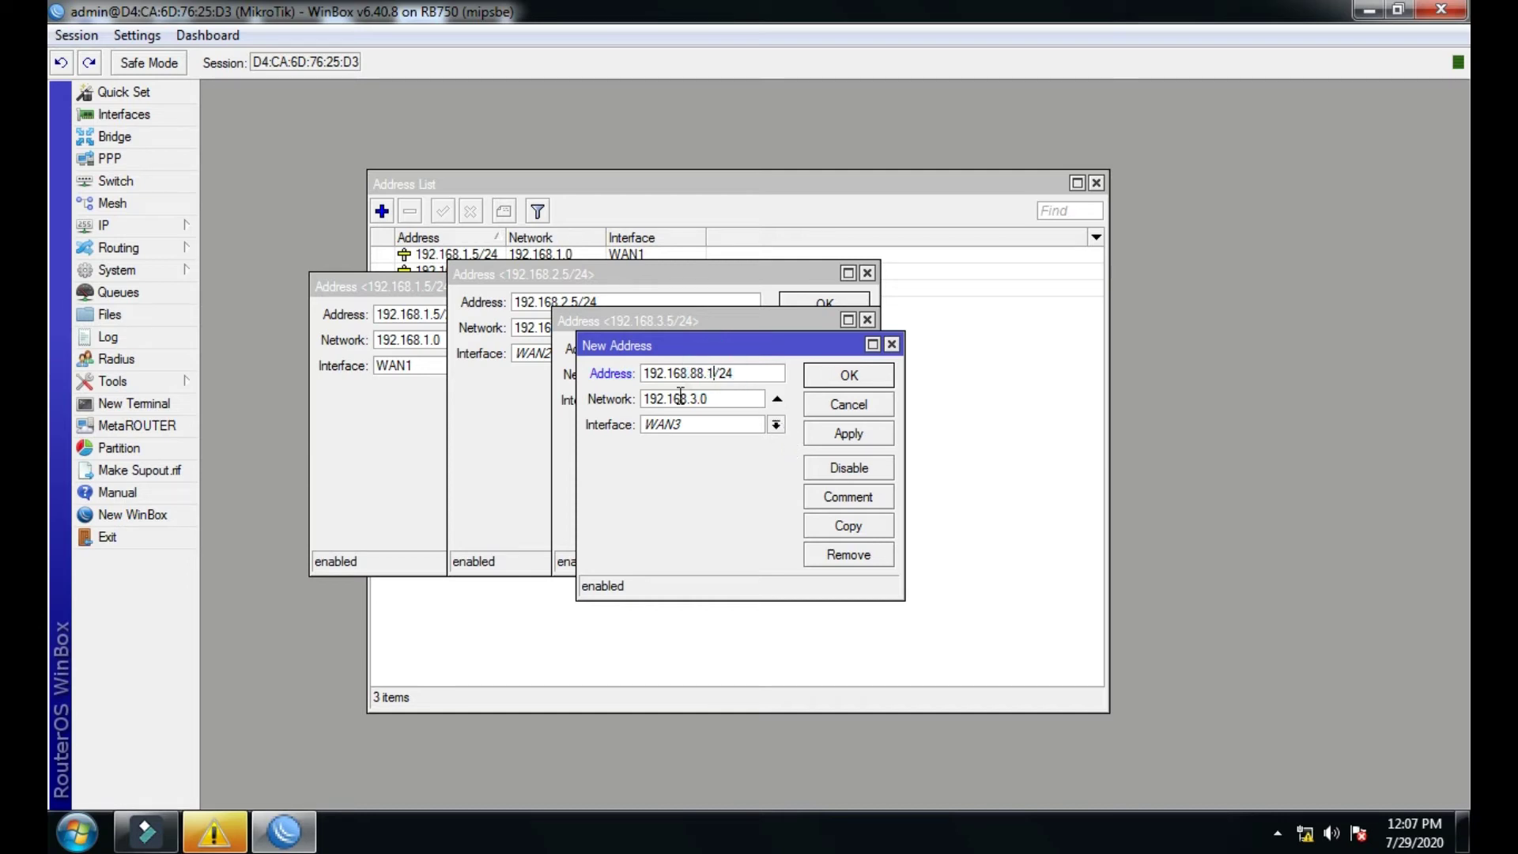
{"action": "left_click", "coordinate": [775, 425]}
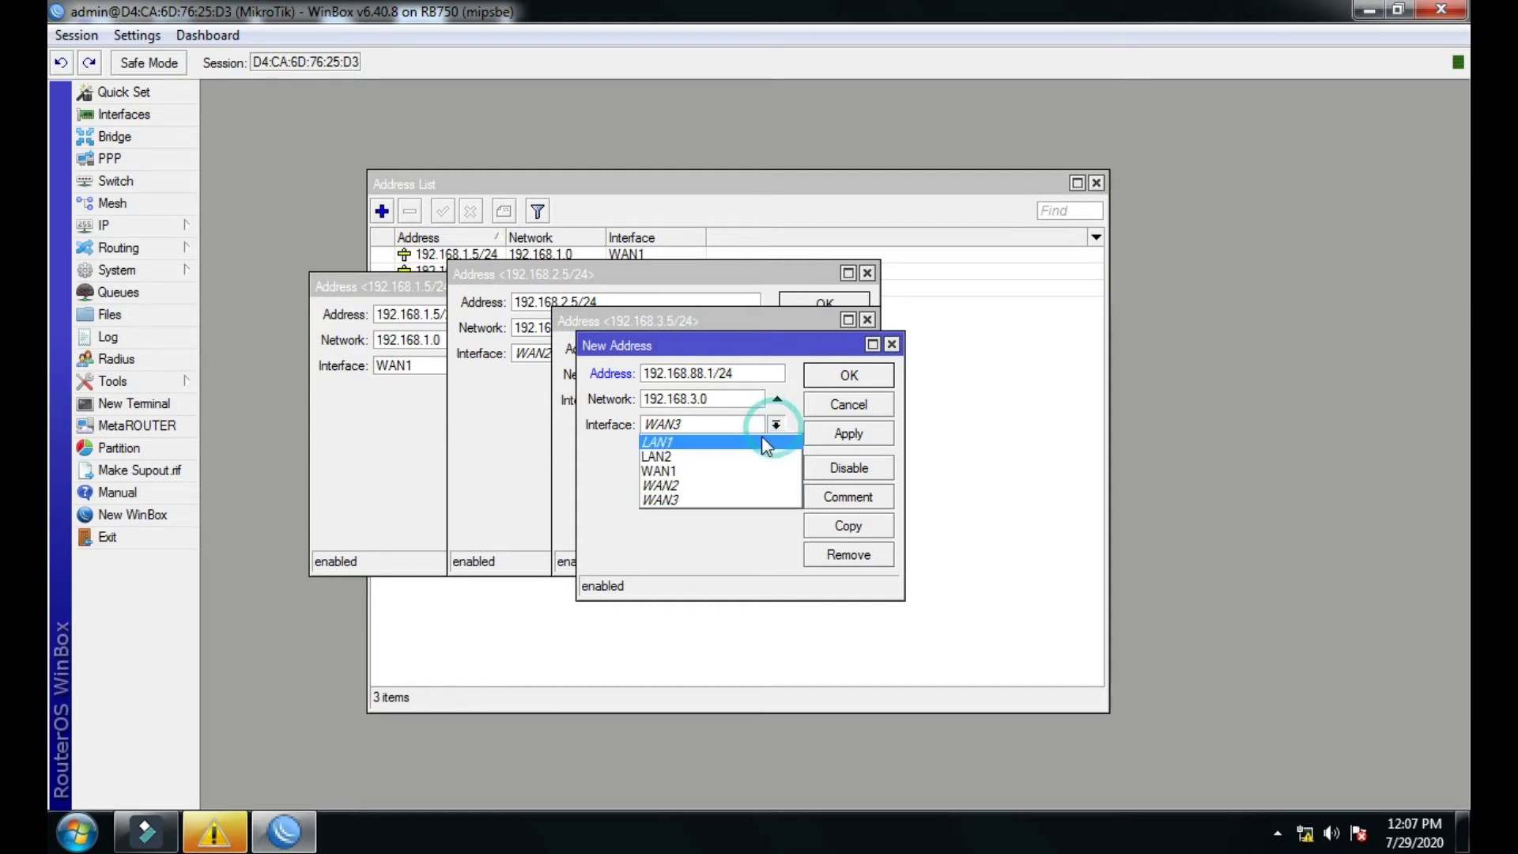
{"action": "left_click", "coordinate": [755, 442]}
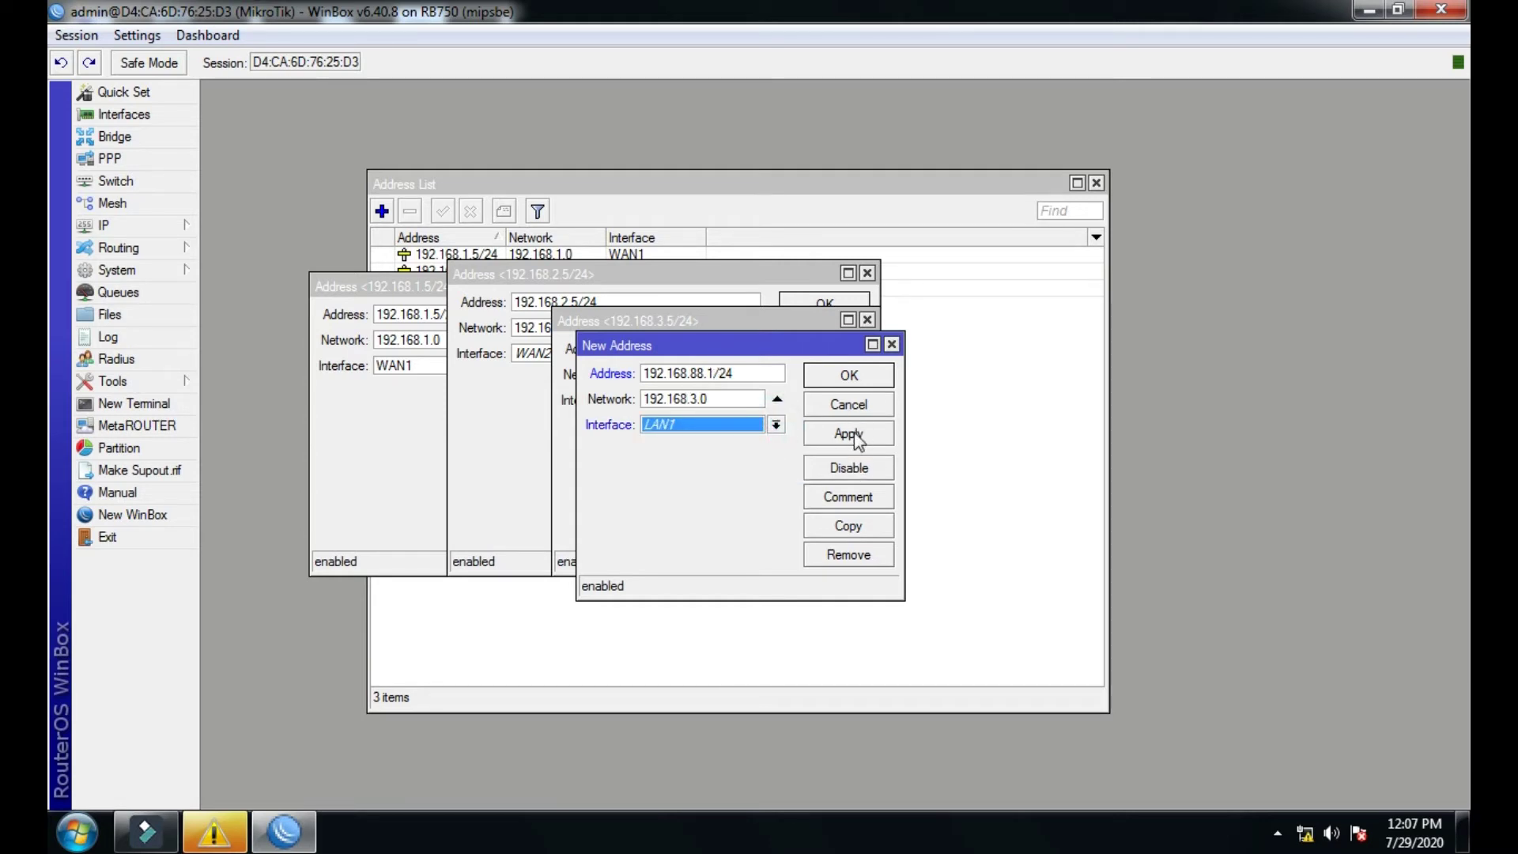
{"action": "left_click", "coordinate": [775, 426]}
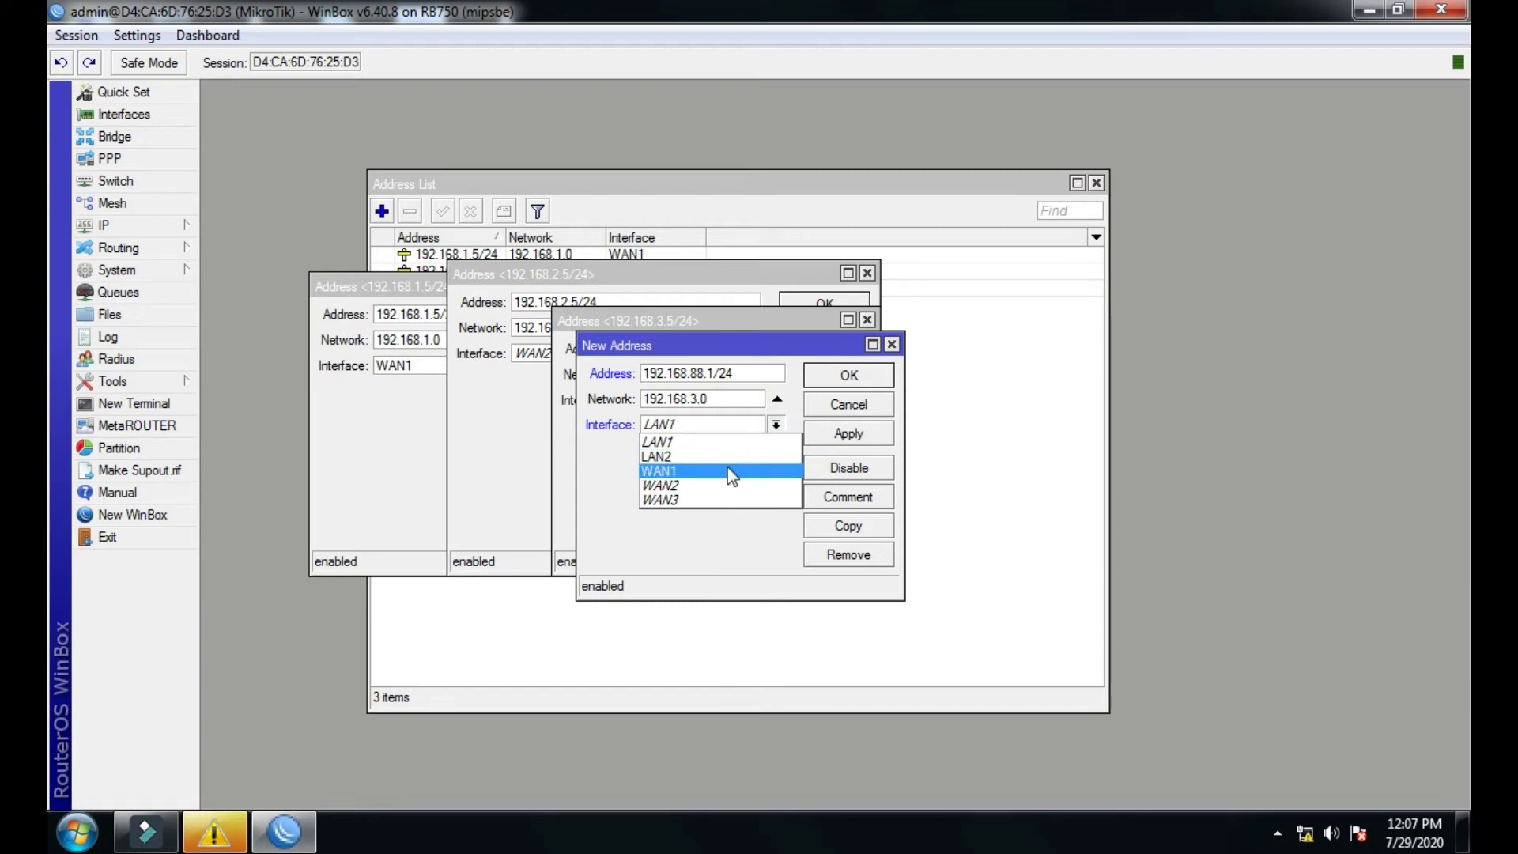
{"action": "left_click", "coordinate": [892, 348]}
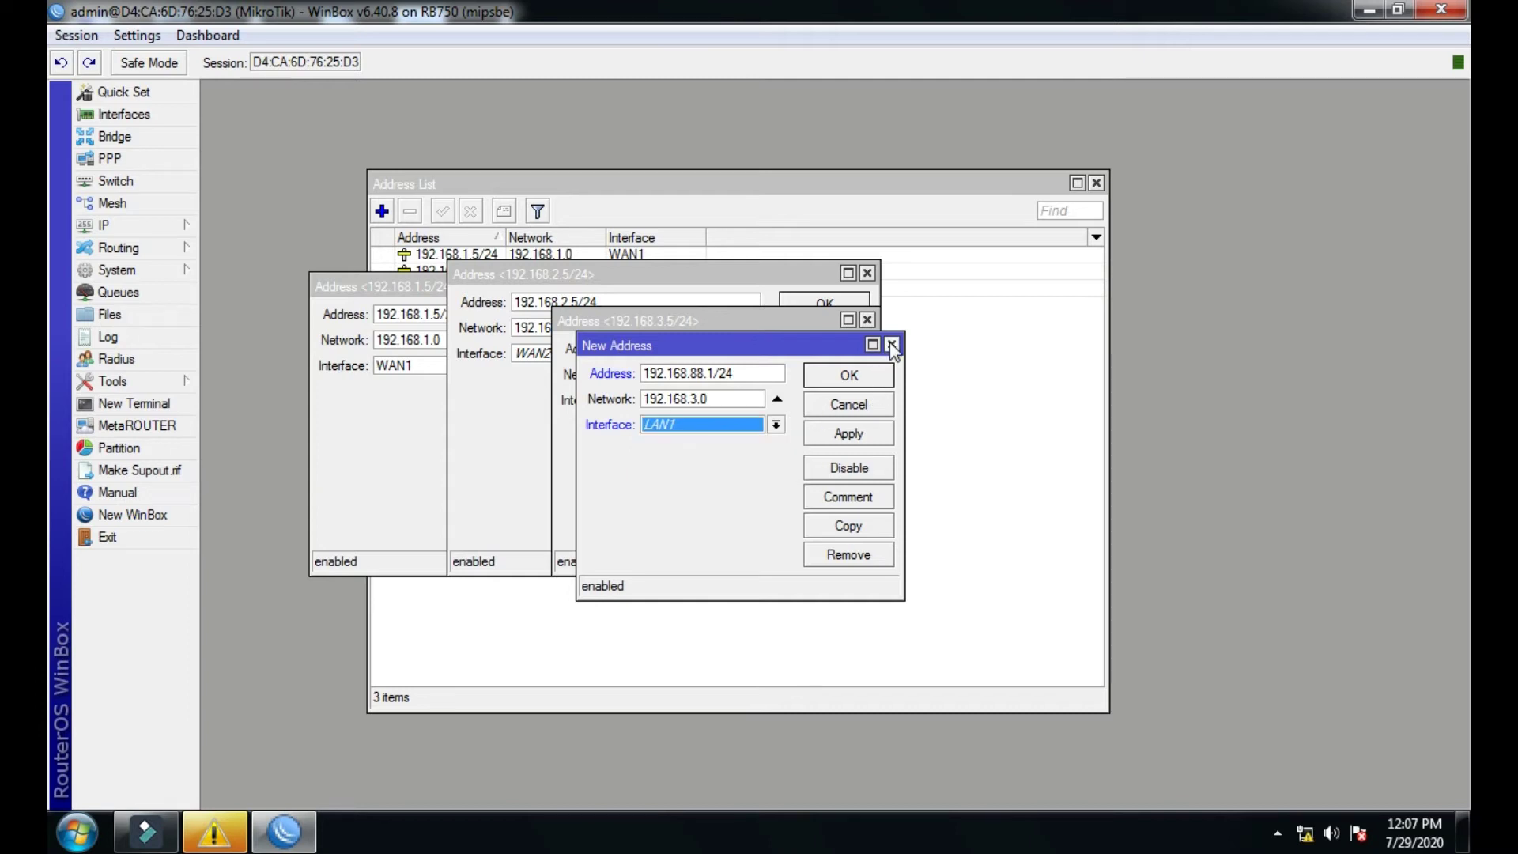
{"action": "left_click", "coordinate": [892, 346]}
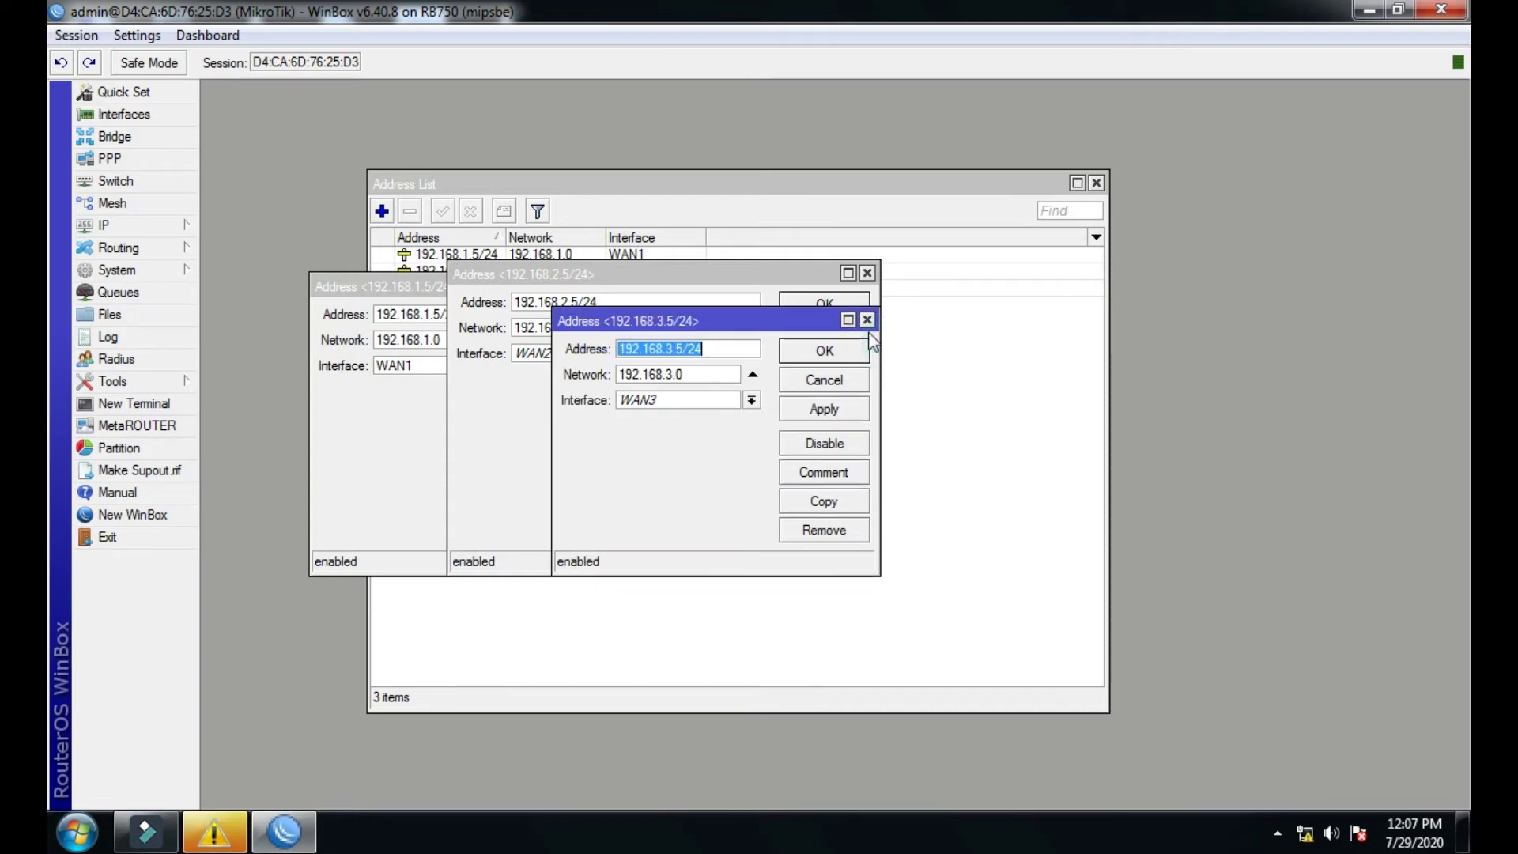
Confirm the open address entries, review the three WAN addresses and close the address list.
{"action": "left_click", "coordinate": [836, 359]}
{"action": "left_click", "coordinate": [816, 307]}
{"action": "left_click", "coordinate": [819, 318]}
{"action": "left_click", "coordinate": [526, 287]}
{"action": "left_click", "coordinate": [539, 273]}
{"action": "left_click", "coordinate": [566, 254]}
{"action": "left_click", "coordinate": [562, 273]}
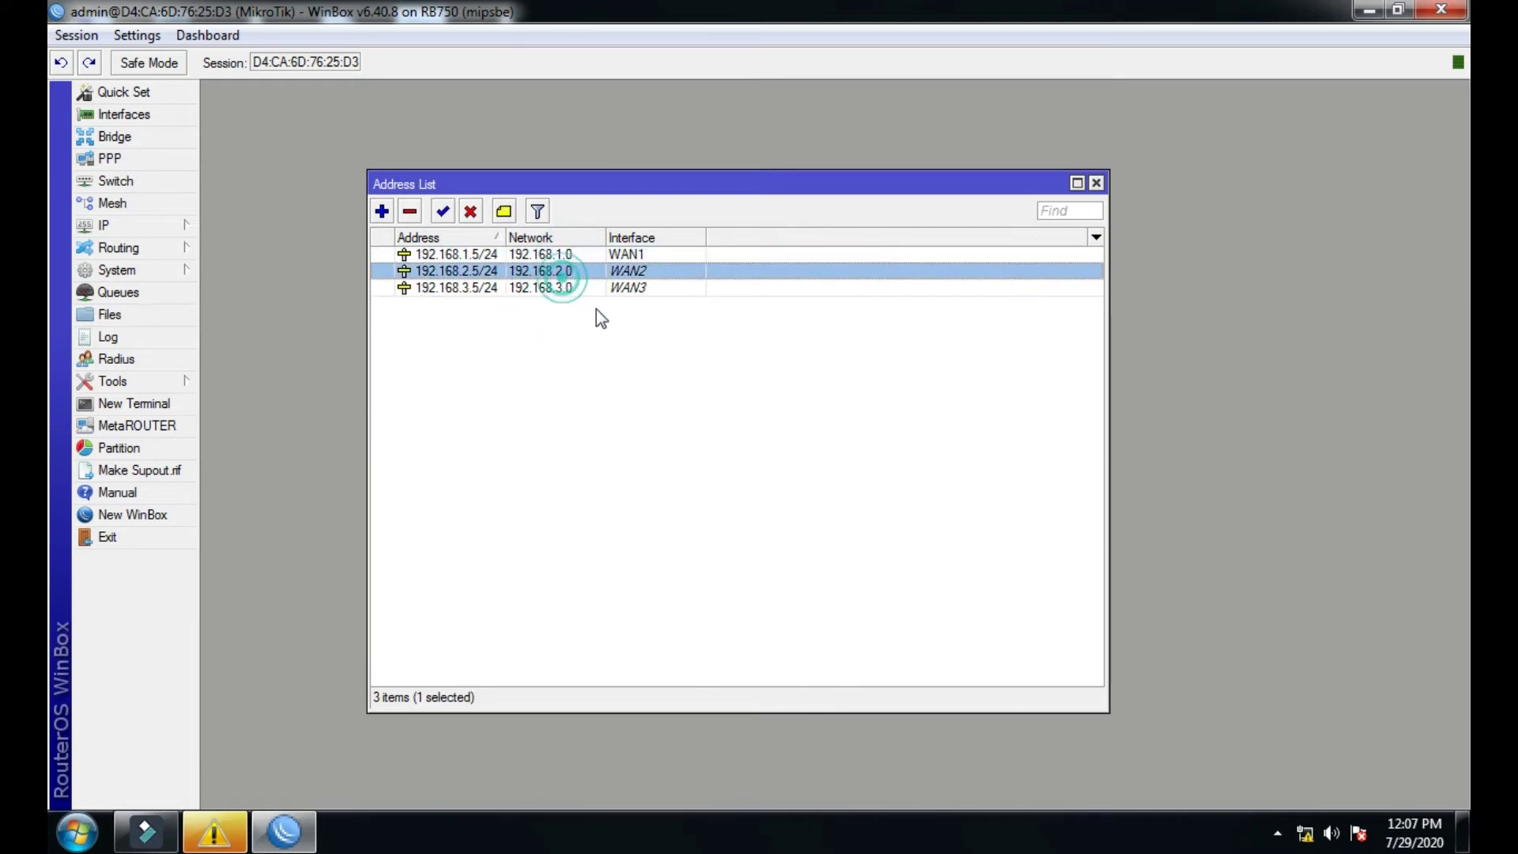
{"action": "left_click", "coordinate": [1095, 183]}
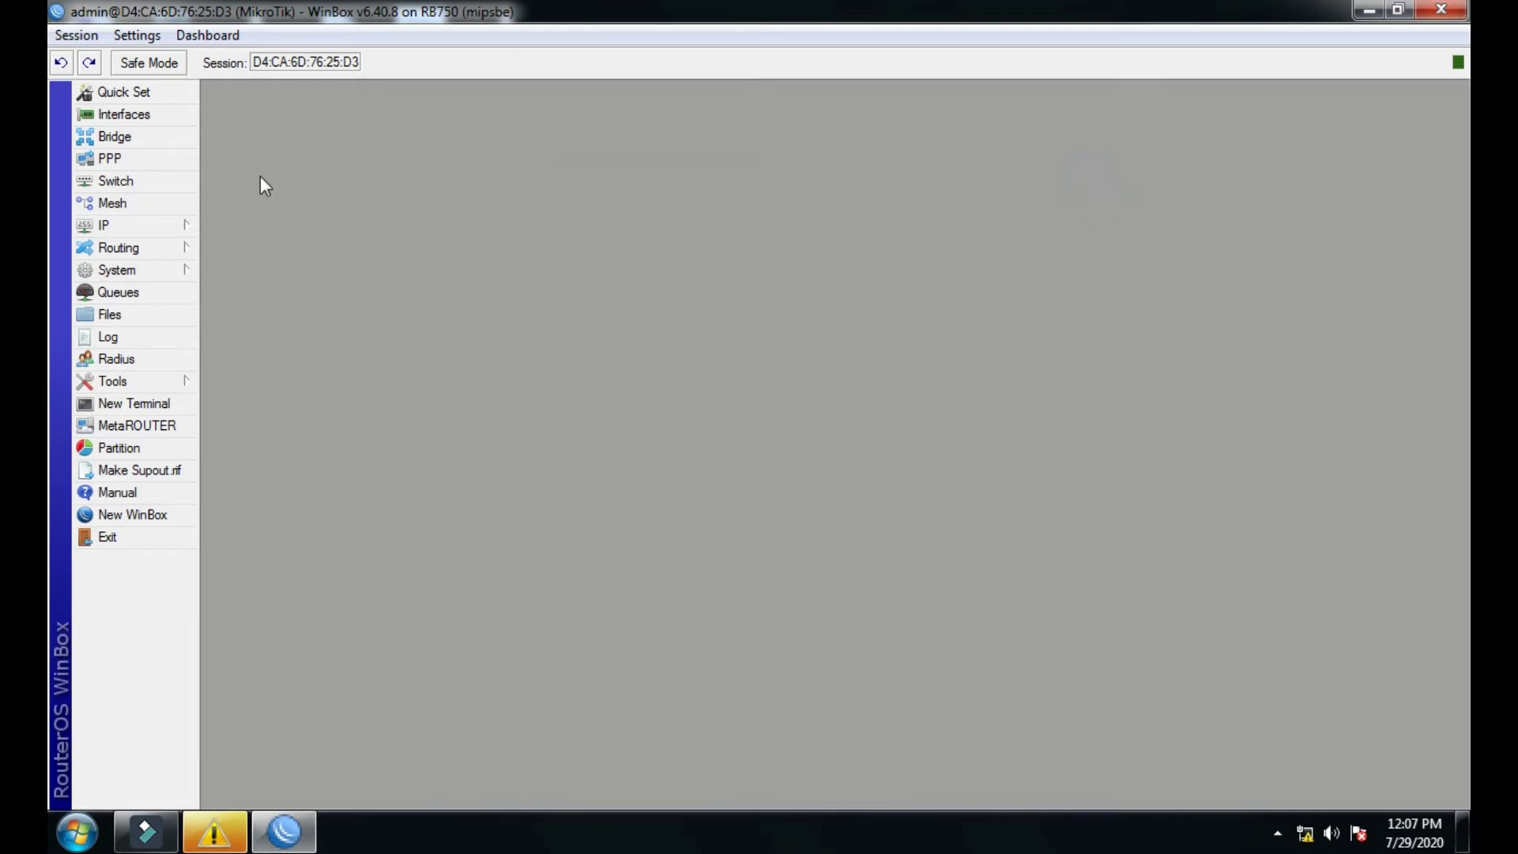
Create a new bridge interface named bridge+LANS.
{"action": "left_click", "coordinate": [115, 136]}
{"action": "left_click_drag", "start_coordinate": [364, 250], "coordinate": [393, 233]}
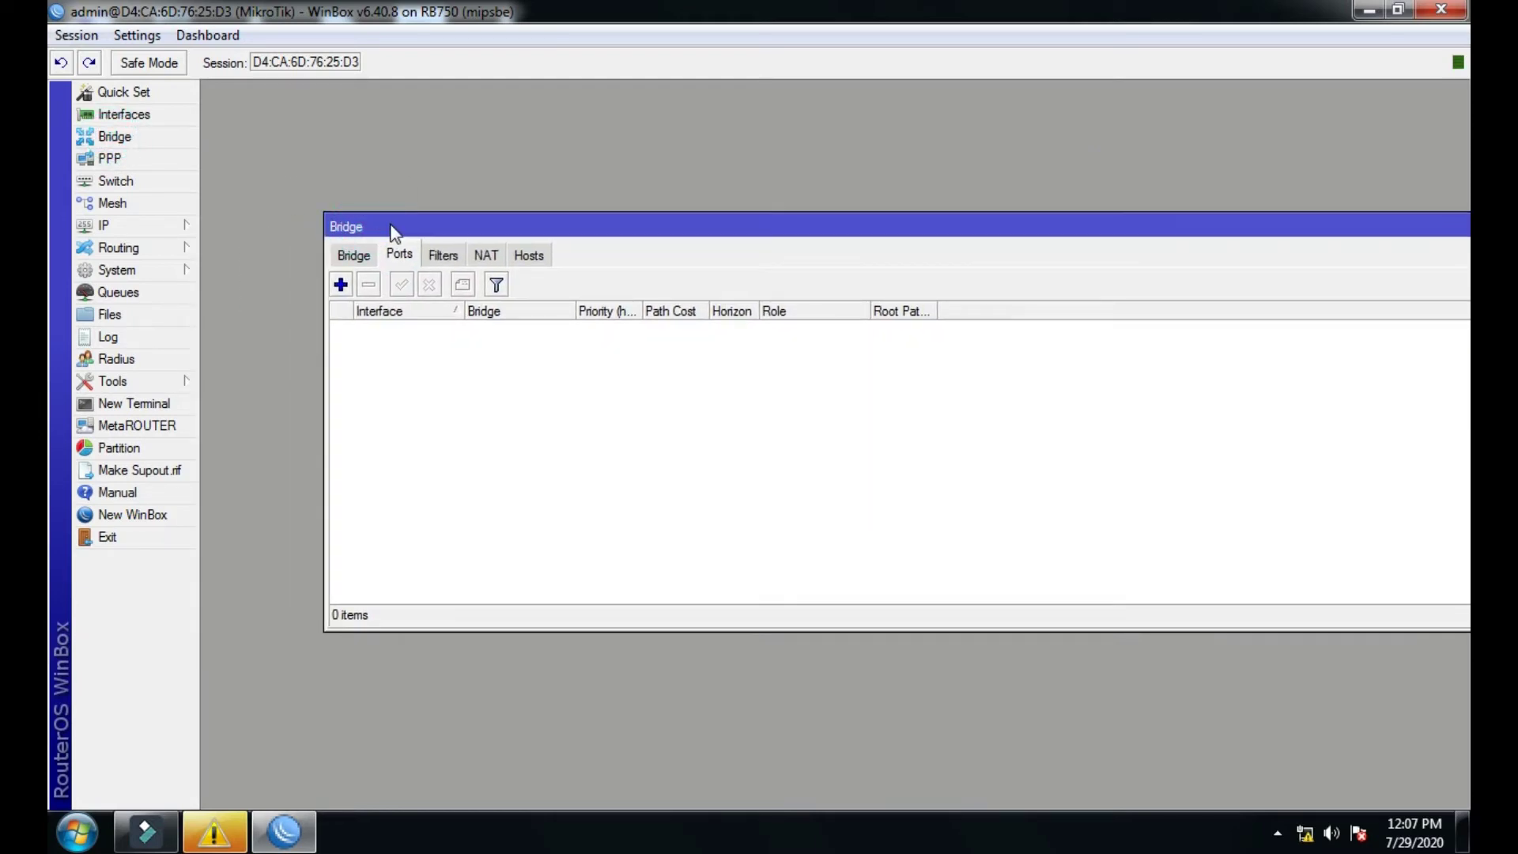
{"action": "left_click", "coordinate": [358, 256]}
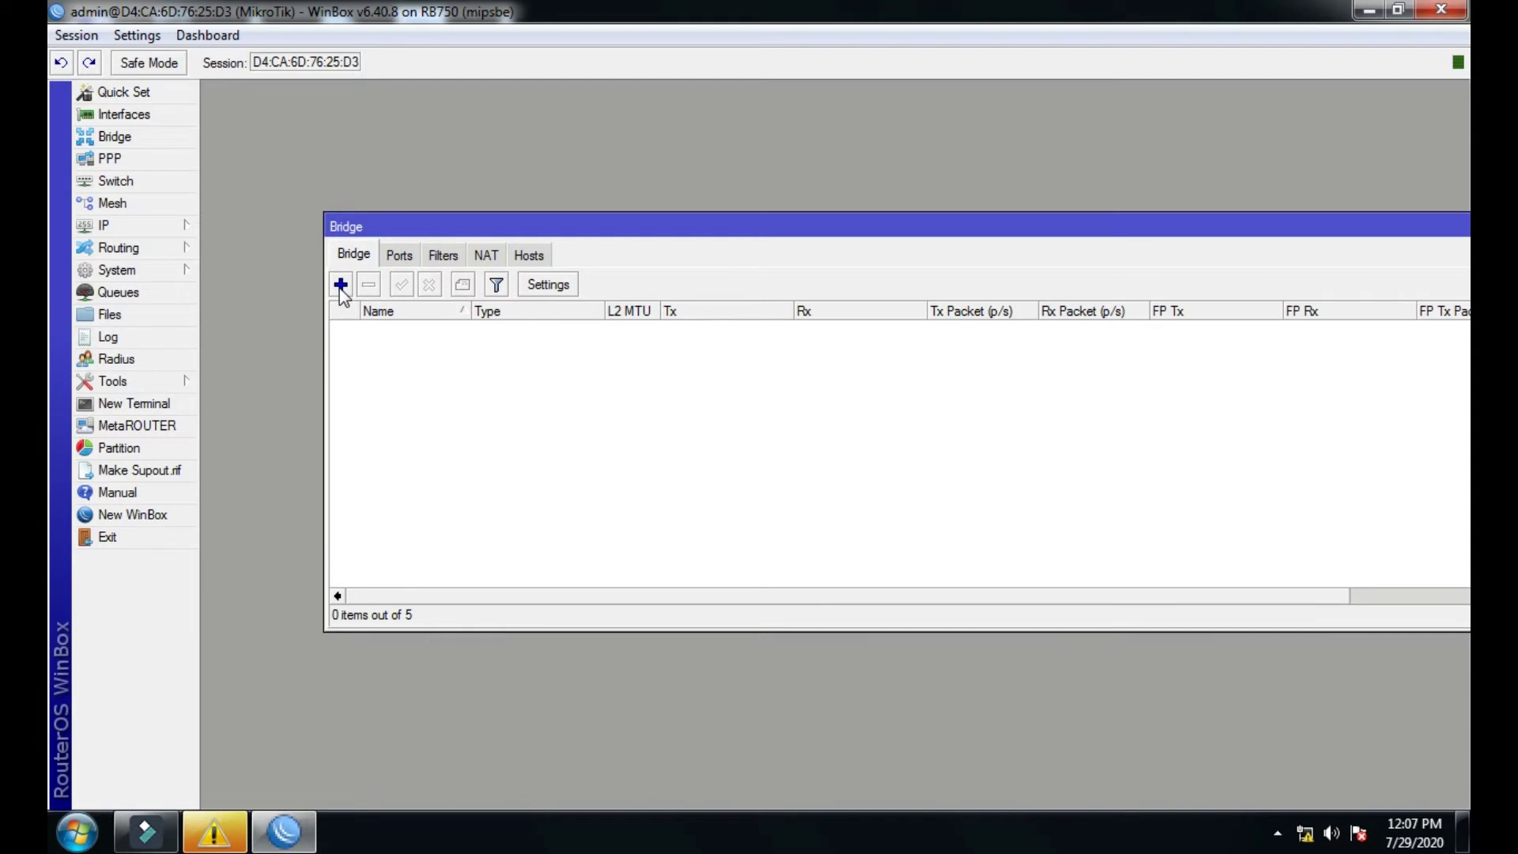
{"action": "left_click", "coordinate": [341, 285]}
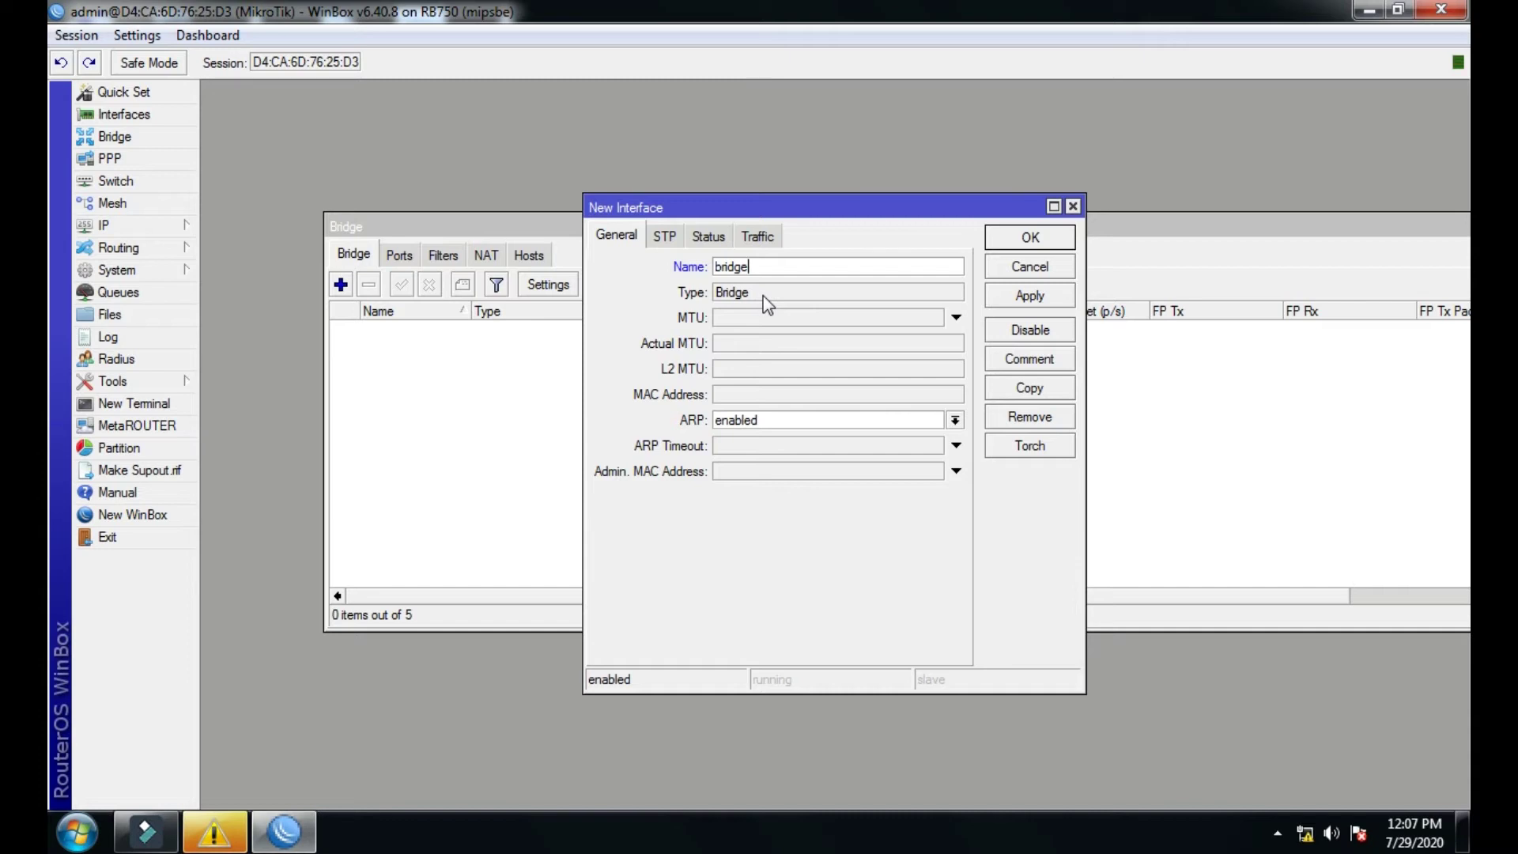
{"action": "type", "text": "+LANS"}
{"action": "left_click", "coordinate": [998, 299]}
{"action": "left_click", "coordinate": [1012, 237]}
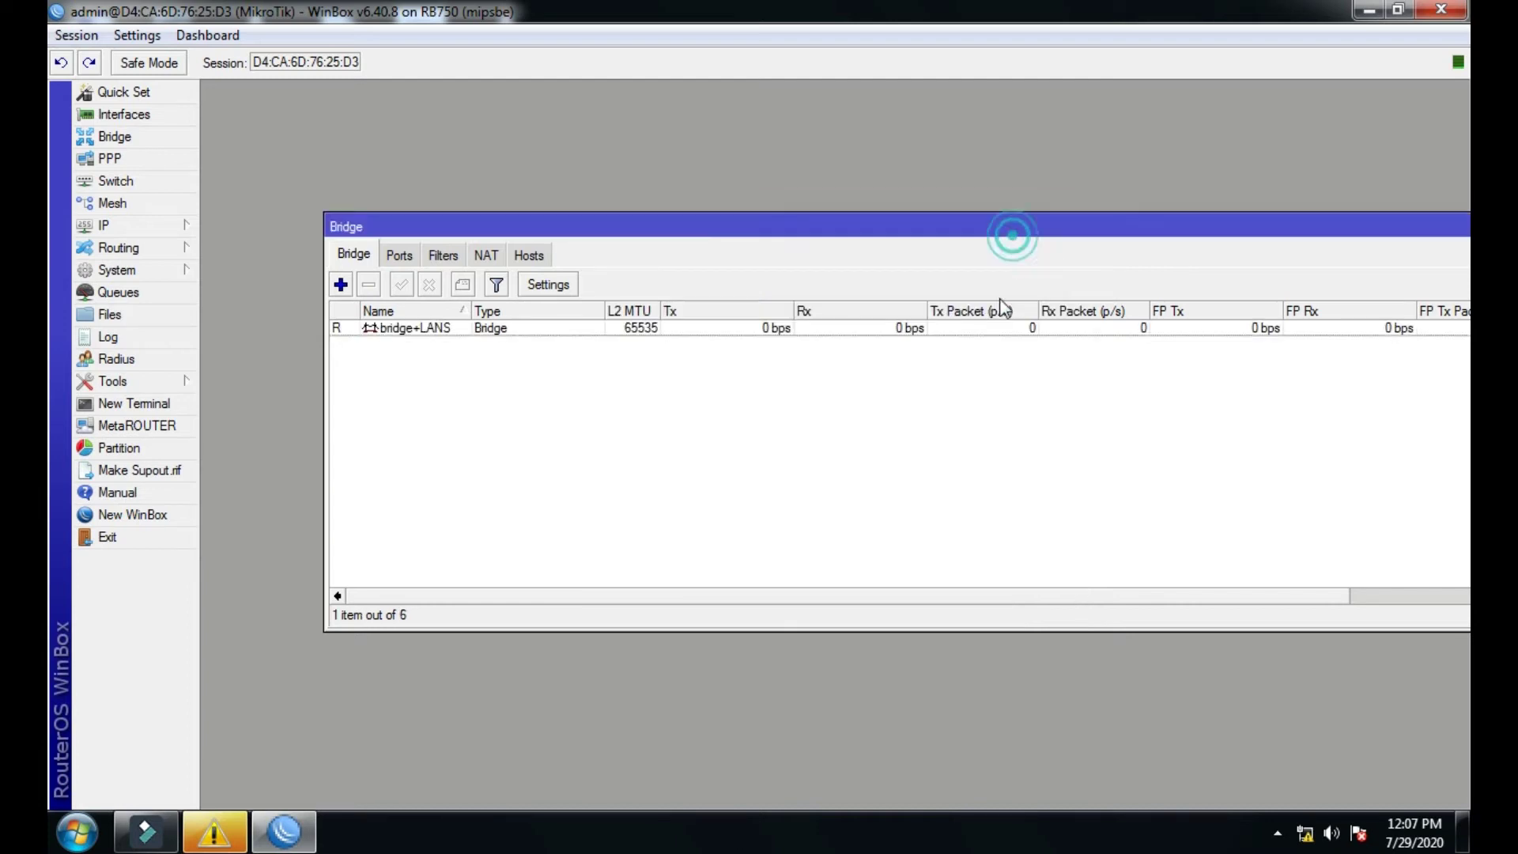
Add LAN1 as a port of the bridge+LANS bridge.
{"action": "left_click", "coordinate": [398, 256]}
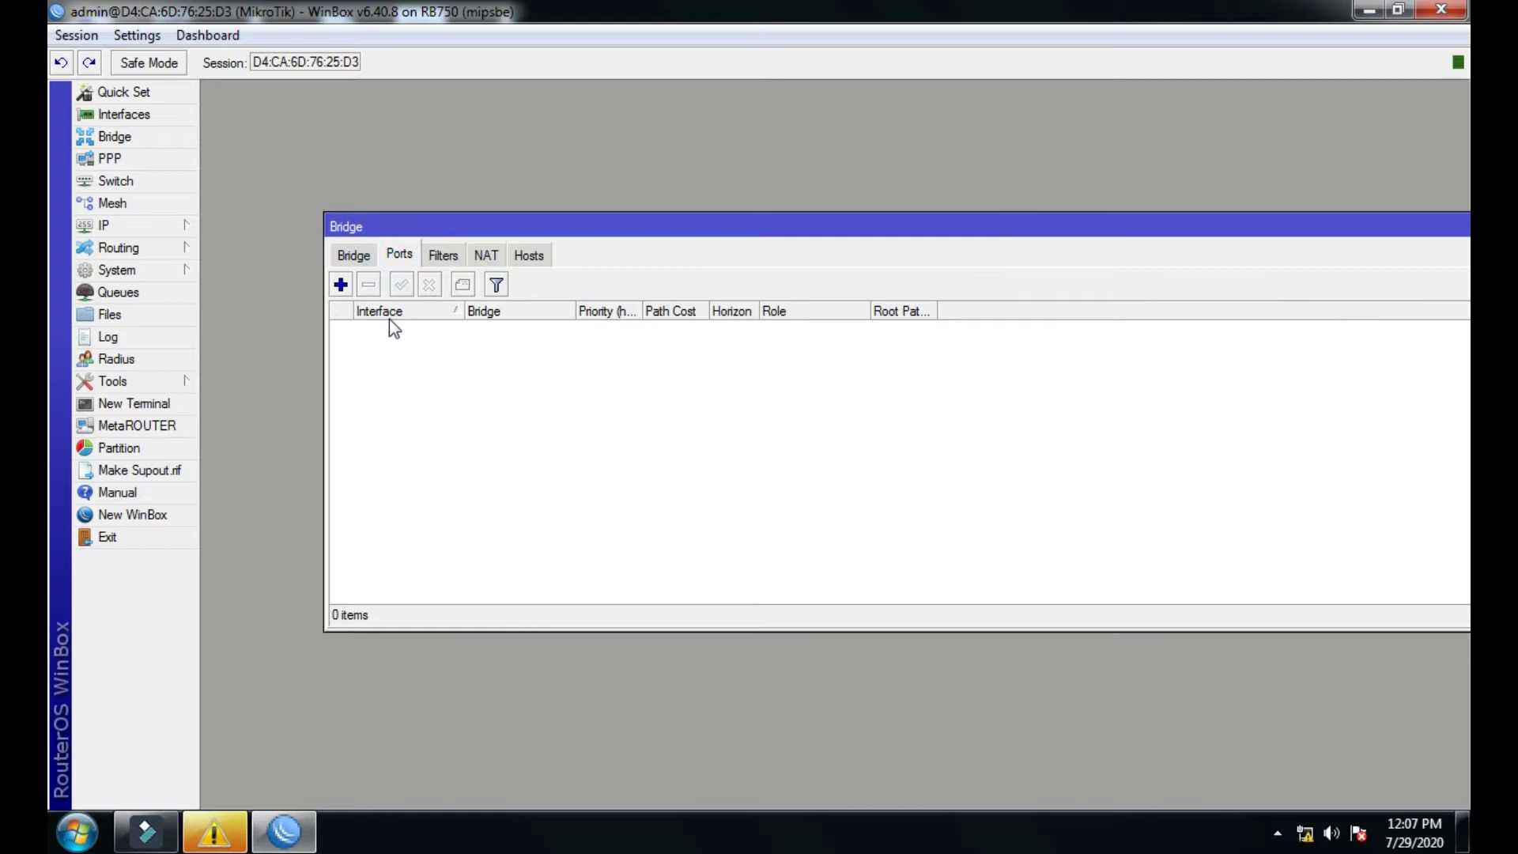
{"action": "left_click", "coordinate": [340, 285]}
{"action": "left_click", "coordinate": [875, 342]}
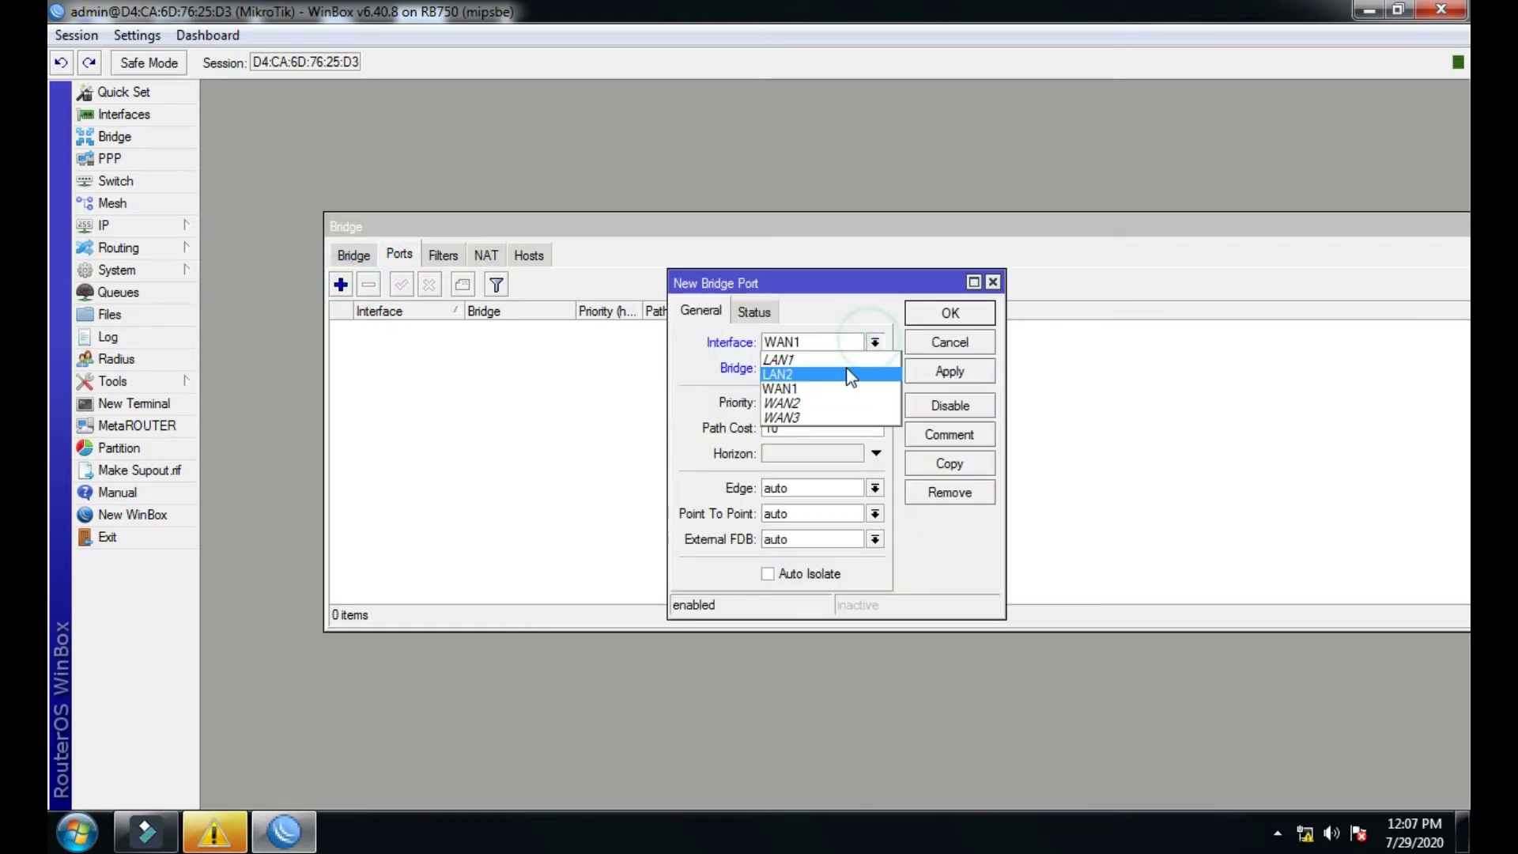
{"action": "left_click", "coordinate": [841, 359]}
{"action": "left_click", "coordinate": [933, 373]}
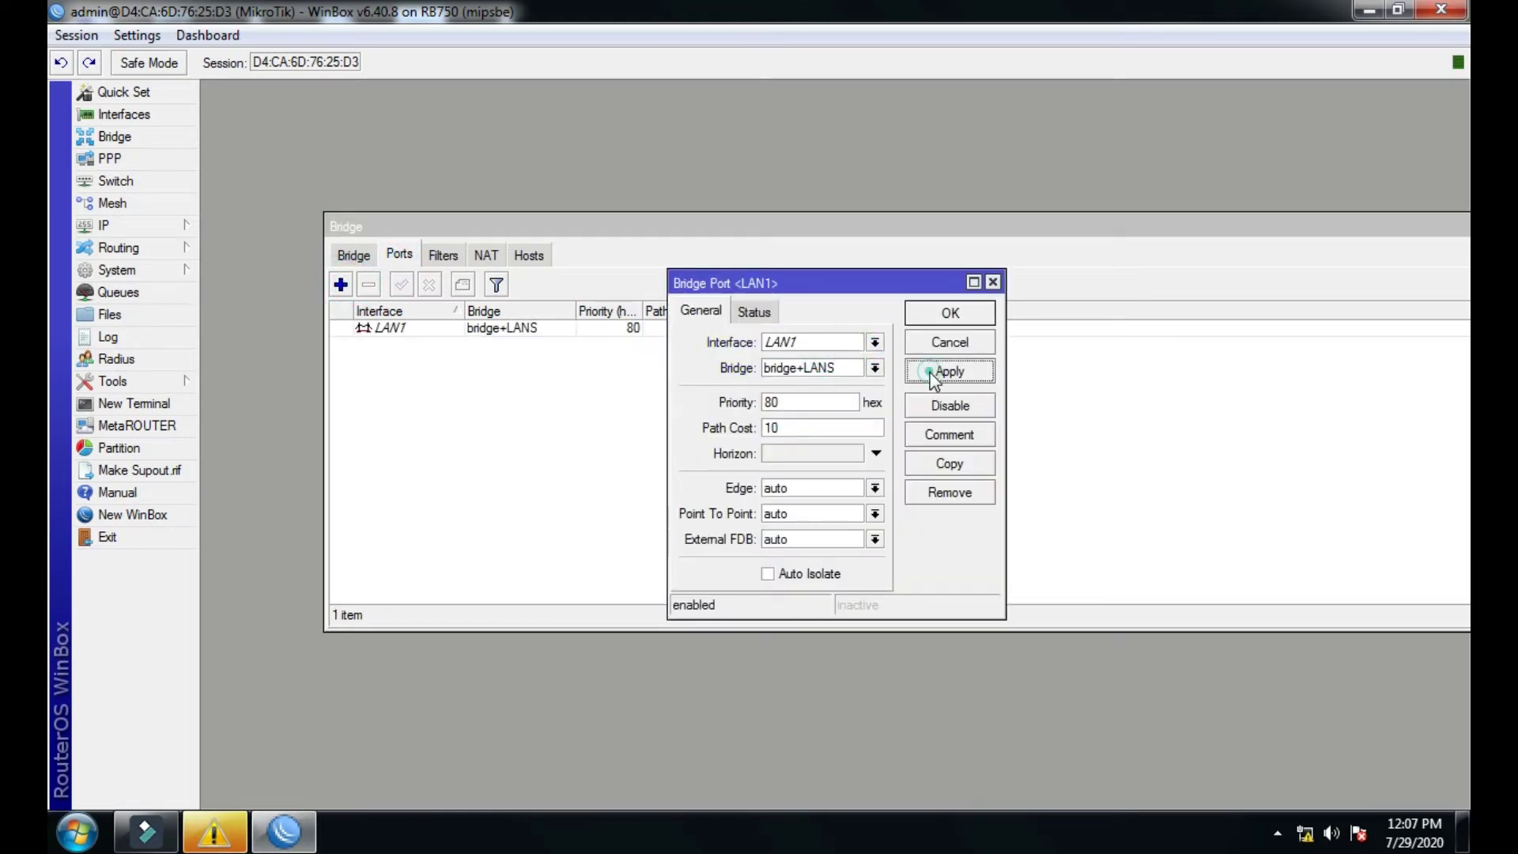
{"action": "left_click", "coordinate": [949, 312]}
Add LAN2 as a second port of the bridge+LANS bridge.
{"action": "left_click", "coordinate": [341, 285]}
{"action": "left_click", "coordinate": [875, 343]}
{"action": "left_click", "coordinate": [822, 371]}
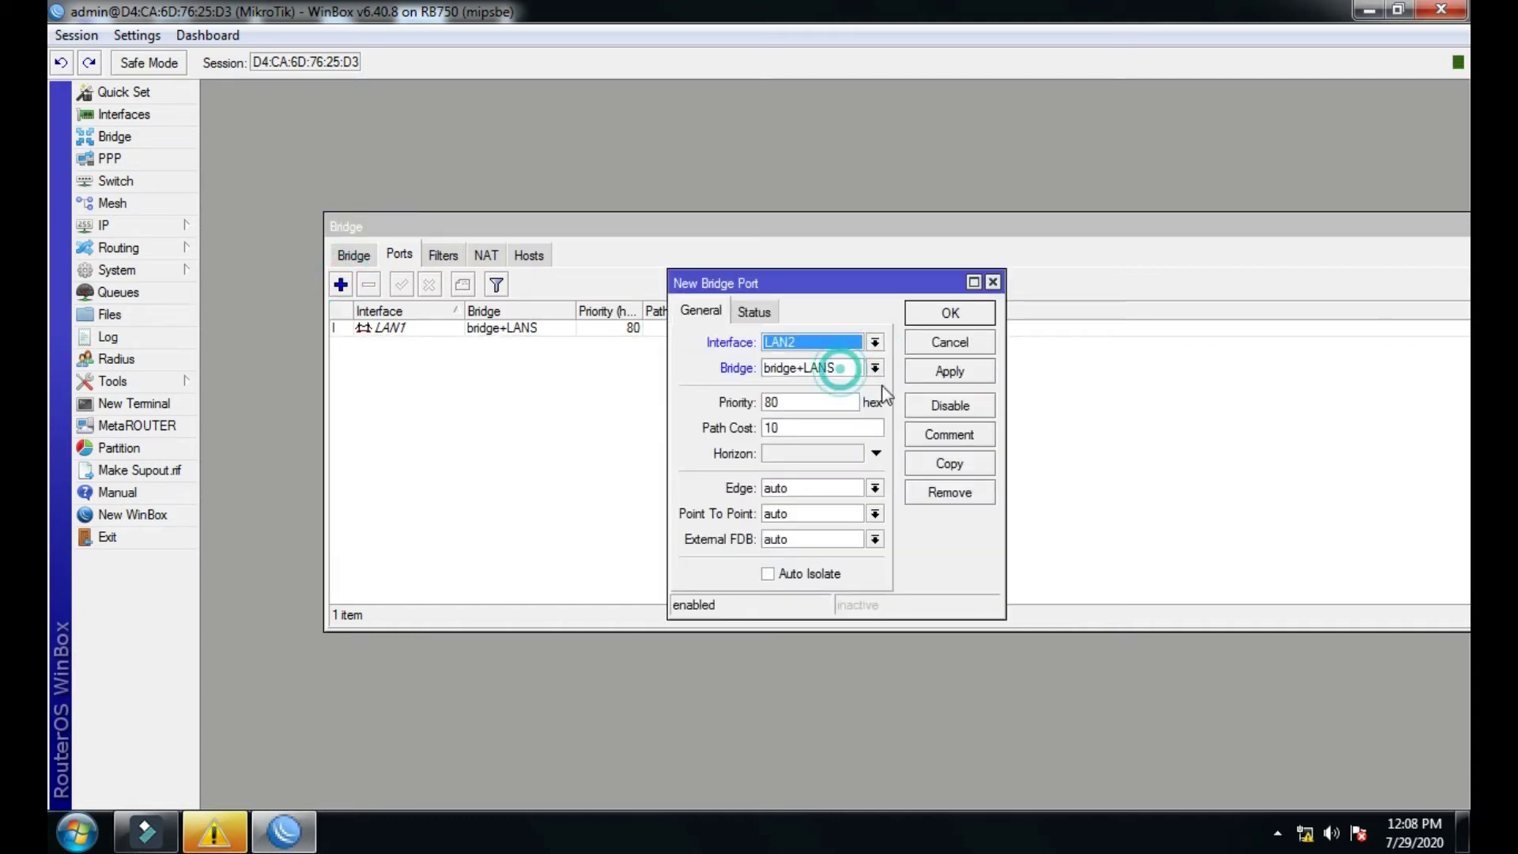
{"action": "left_click", "coordinate": [929, 378]}
{"action": "left_click", "coordinate": [941, 313]}
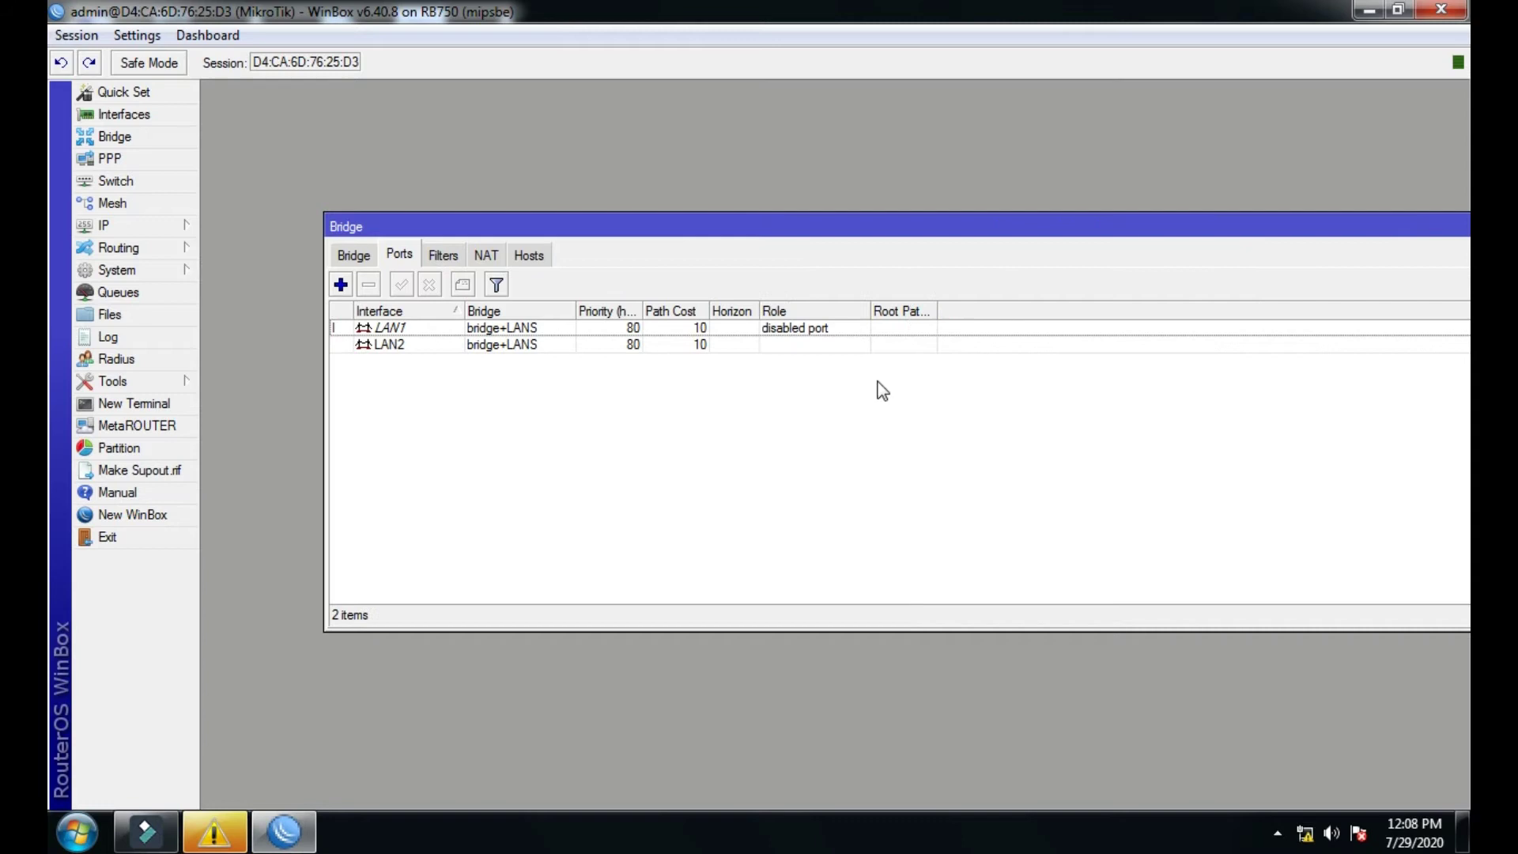
Dismiss the Windows validation notice and reconnect to the router.
{"action": "left_click", "coordinate": [700, 345]}
{"action": "left_click", "coordinate": [696, 331]}
{"action": "left_click", "coordinate": [686, 346]}
{"action": "left_click", "coordinate": [865, 477]}
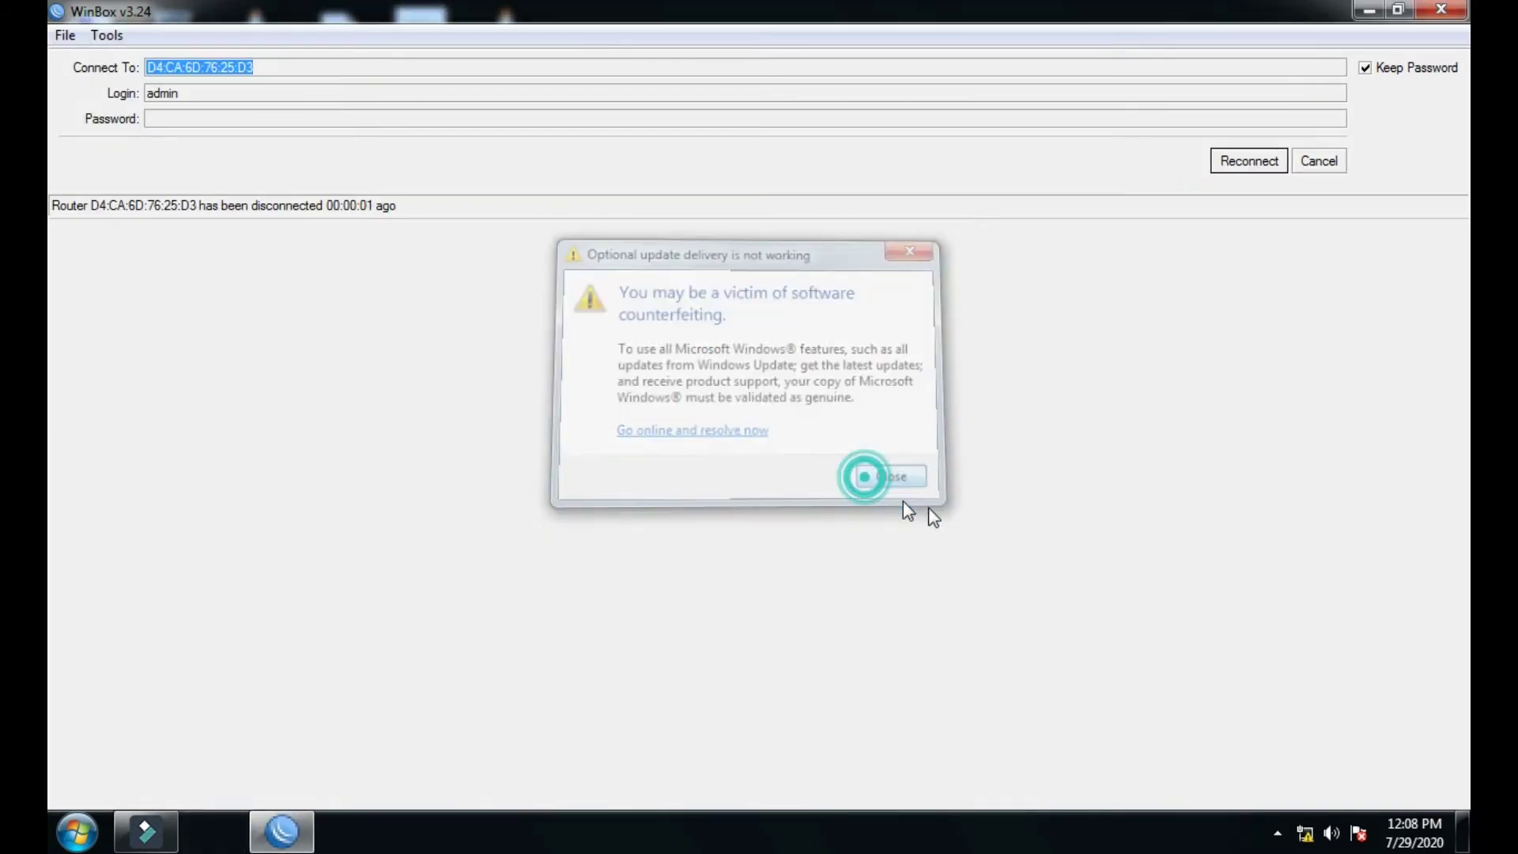
{"action": "left_click", "coordinate": [1255, 161]}
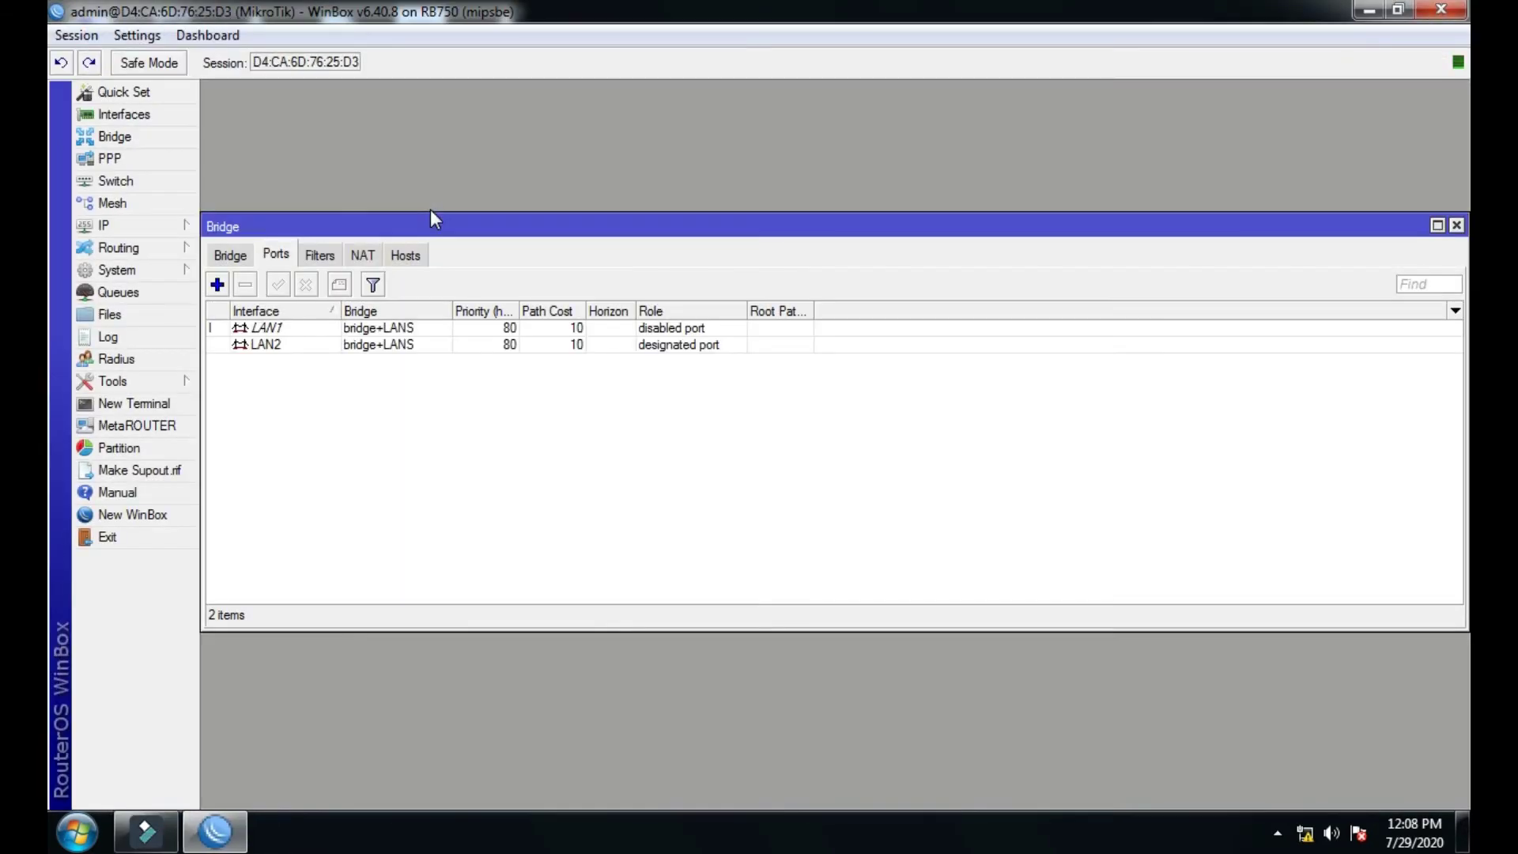
Check the LAN1 and LAN2 entries in the bridge port list.
{"action": "left_click", "coordinate": [273, 328]}
{"action": "left_click", "coordinate": [275, 344]}
{"action": "left_click", "coordinate": [268, 327]}
{"action": "left_click", "coordinate": [269, 344]}
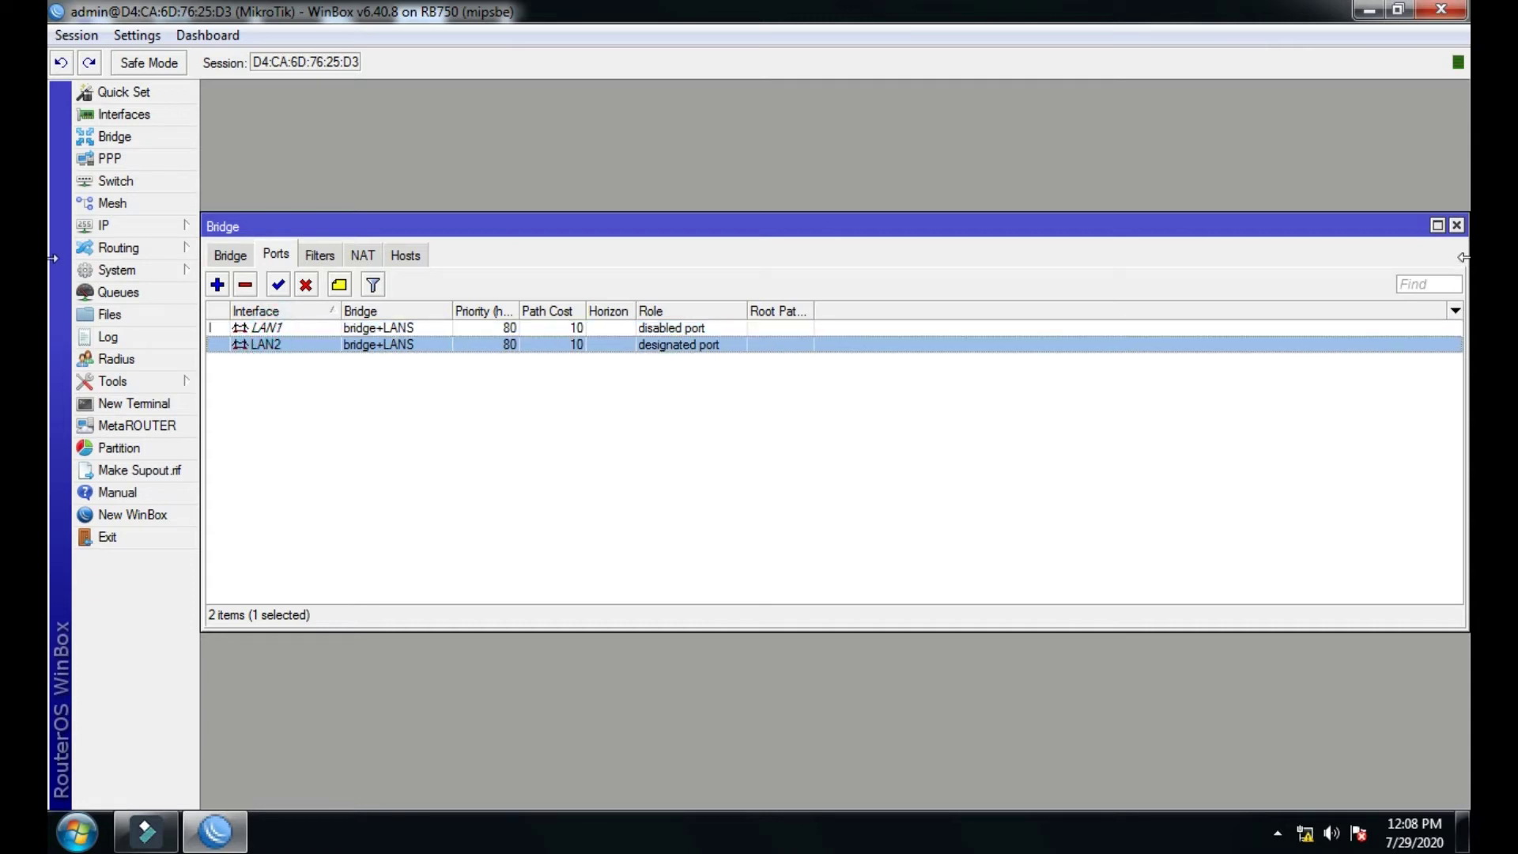
Close the bridge port list and add the IP address 192.168.88.1/24 to the bridge+LANS interface.
{"action": "left_click", "coordinate": [1457, 225]}
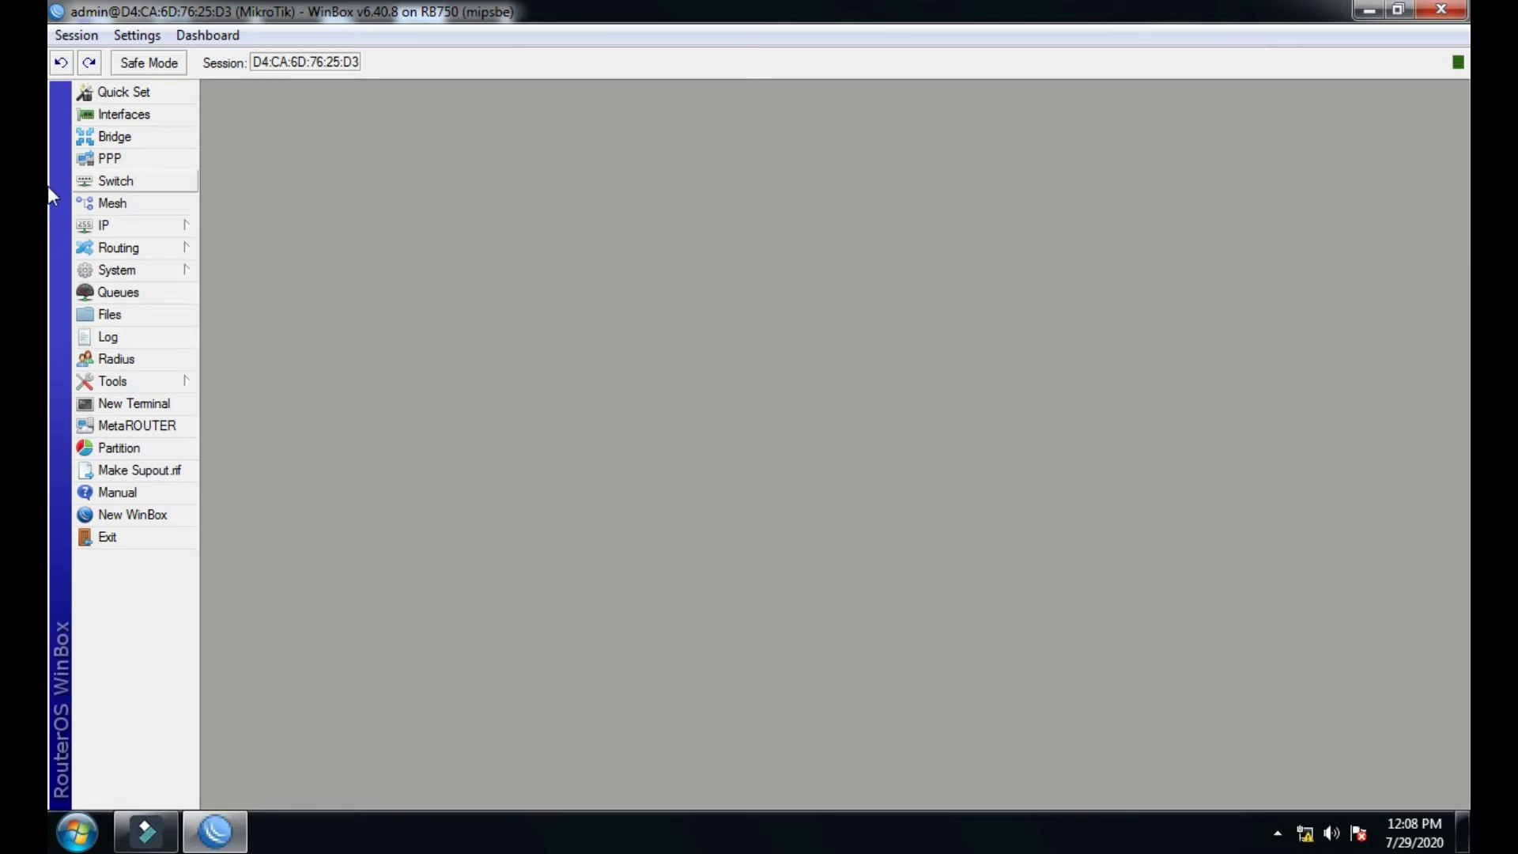
{"action": "left_click", "coordinate": [117, 229]}
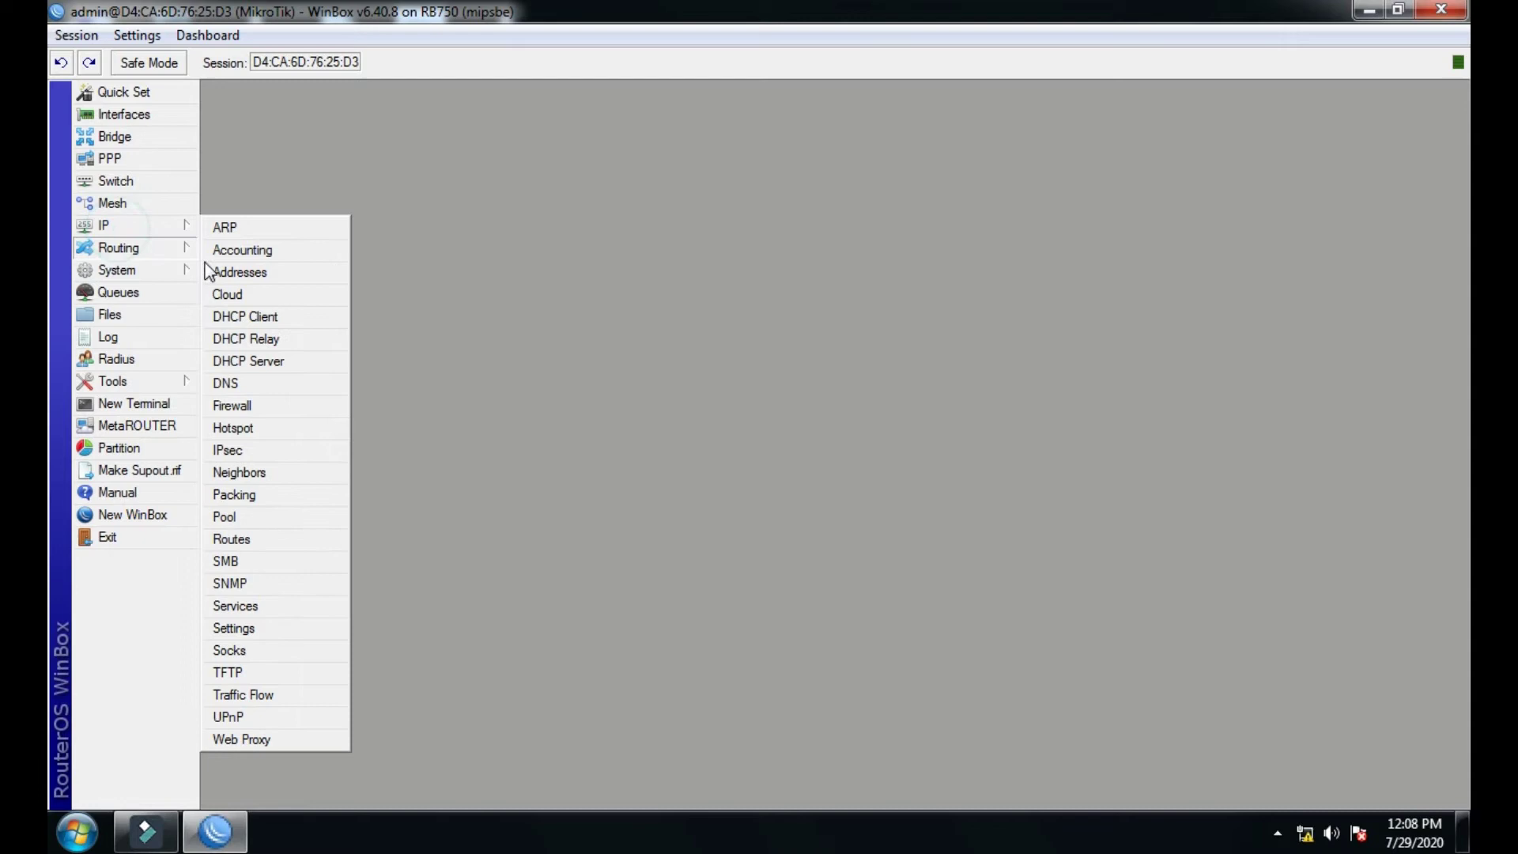
{"action": "left_click", "coordinate": [231, 279]}
{"action": "left_click", "coordinate": [383, 212]}
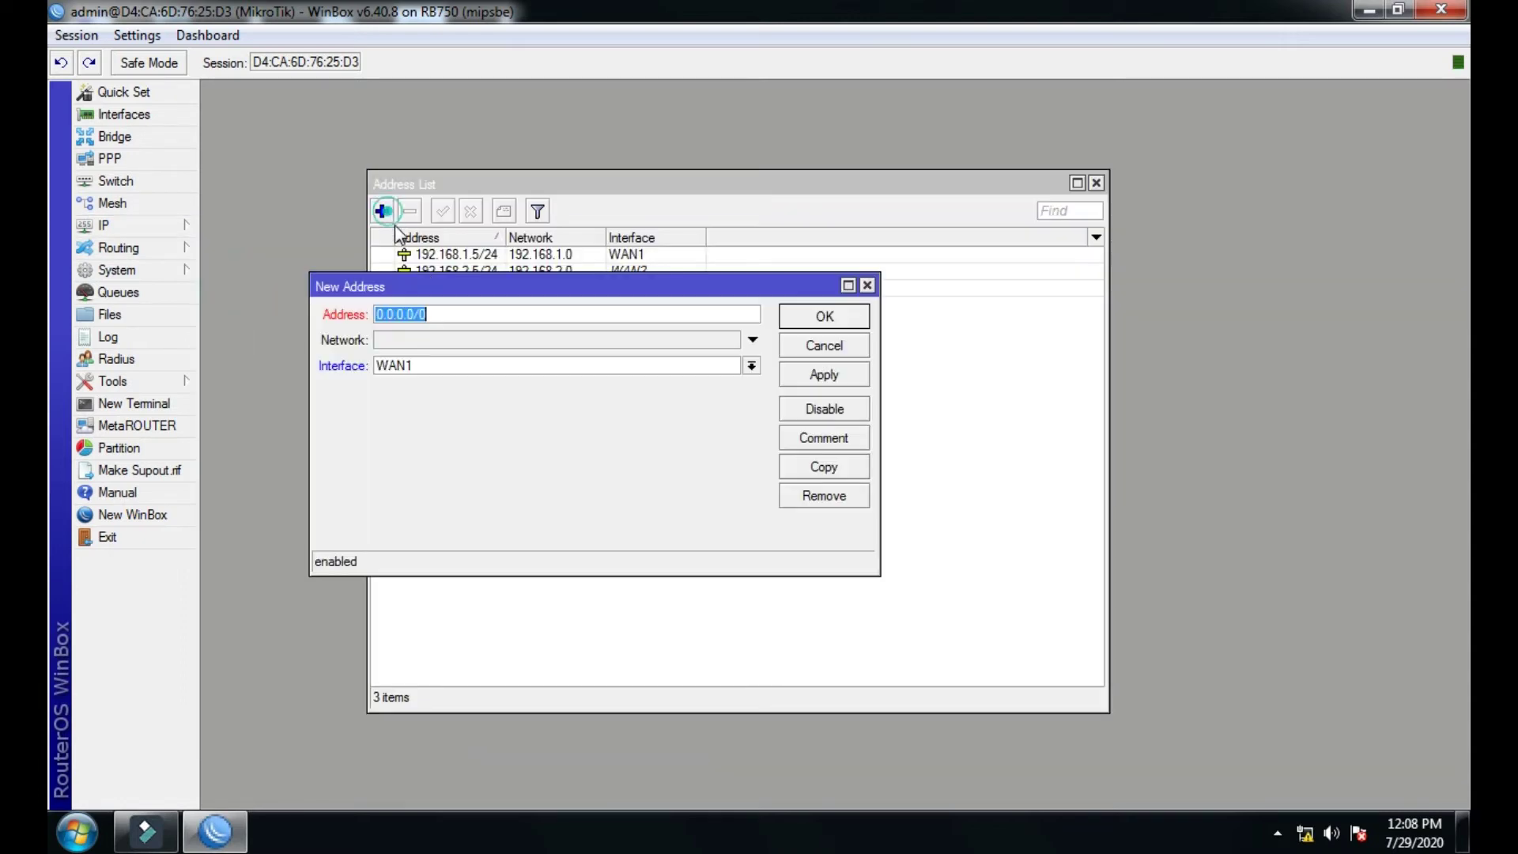
{"action": "left_click", "coordinate": [752, 366]}
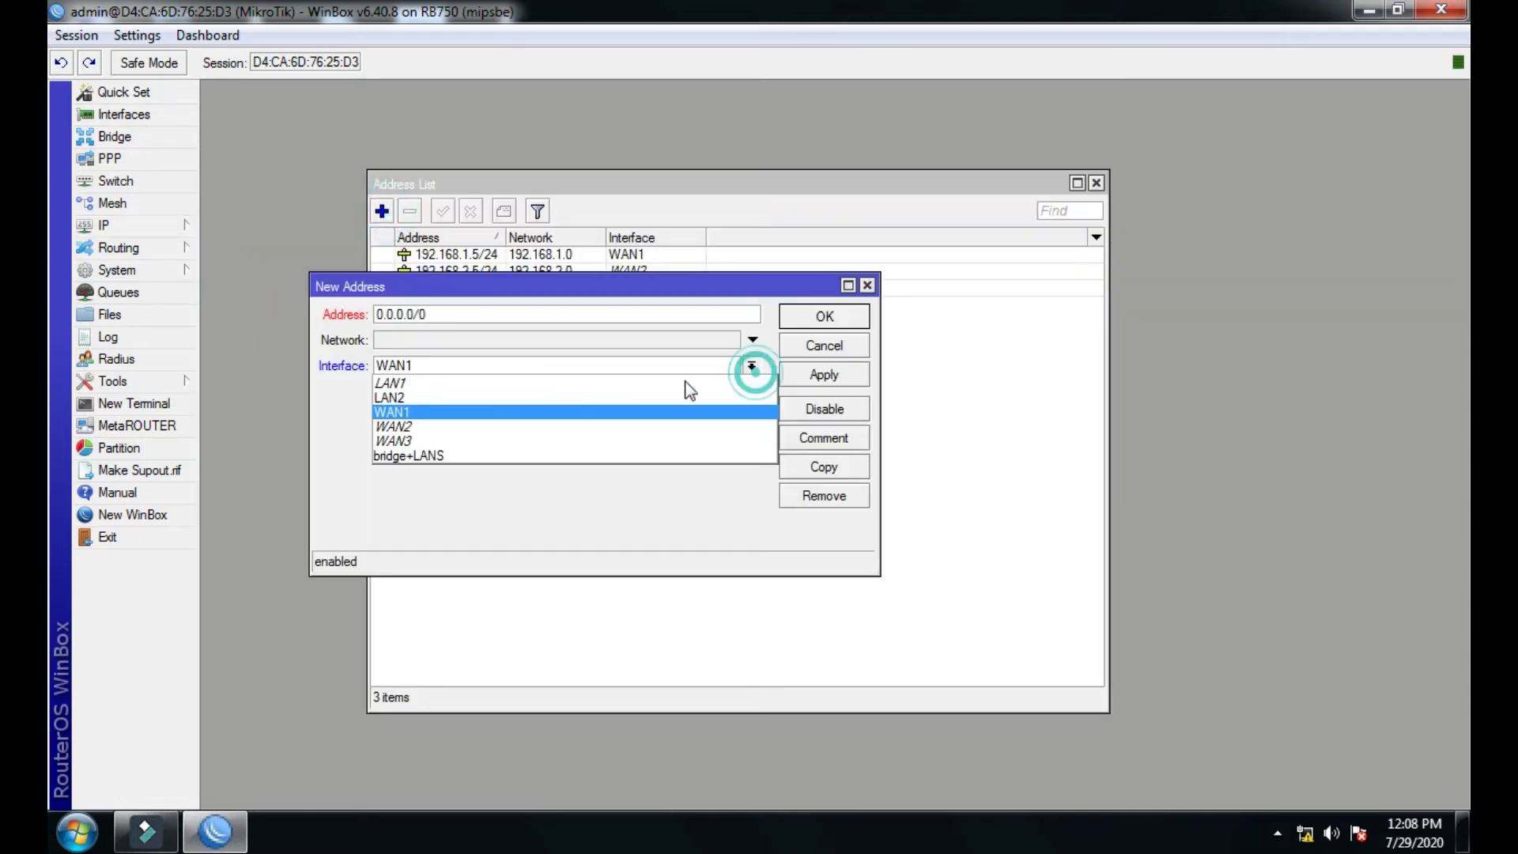
{"action": "left_click", "coordinate": [472, 455]}
{"action": "left_click", "coordinate": [479, 308]}
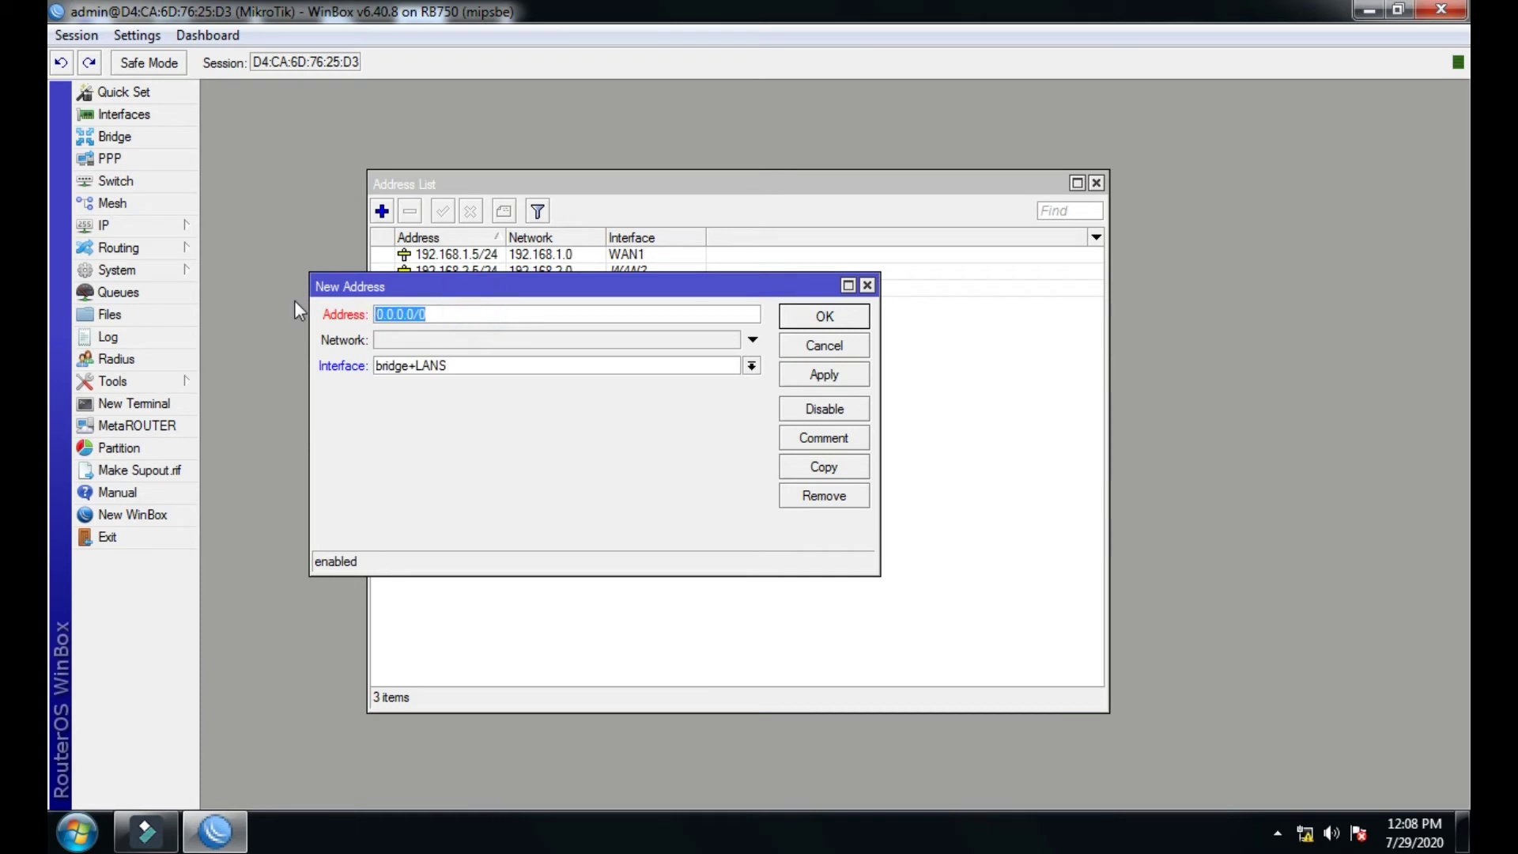
{"action": "type", "text": "192.168.88.1/24"}
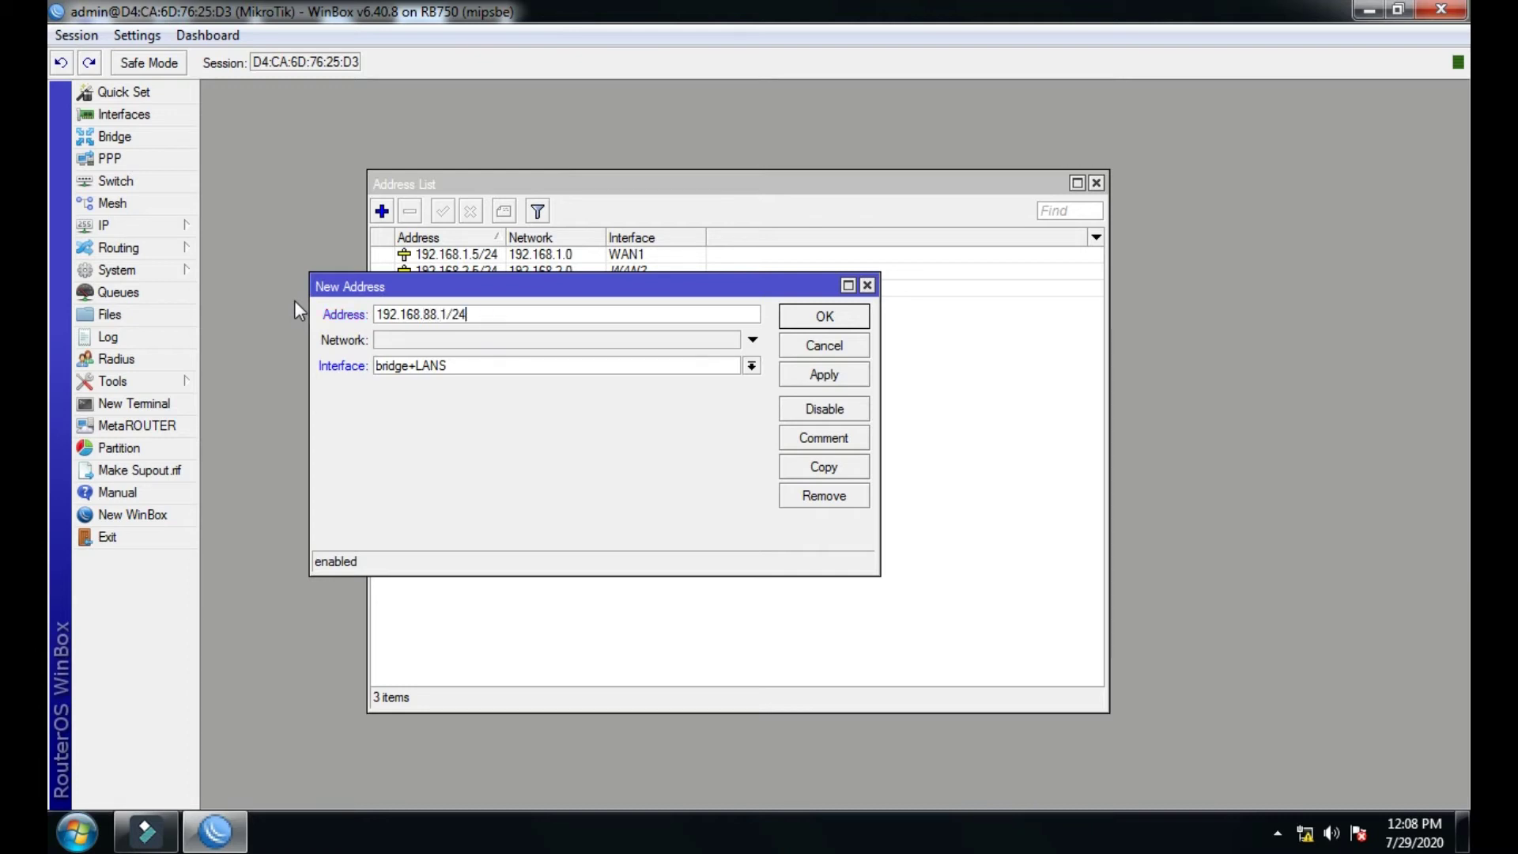
{"action": "left_click", "coordinate": [803, 378]}
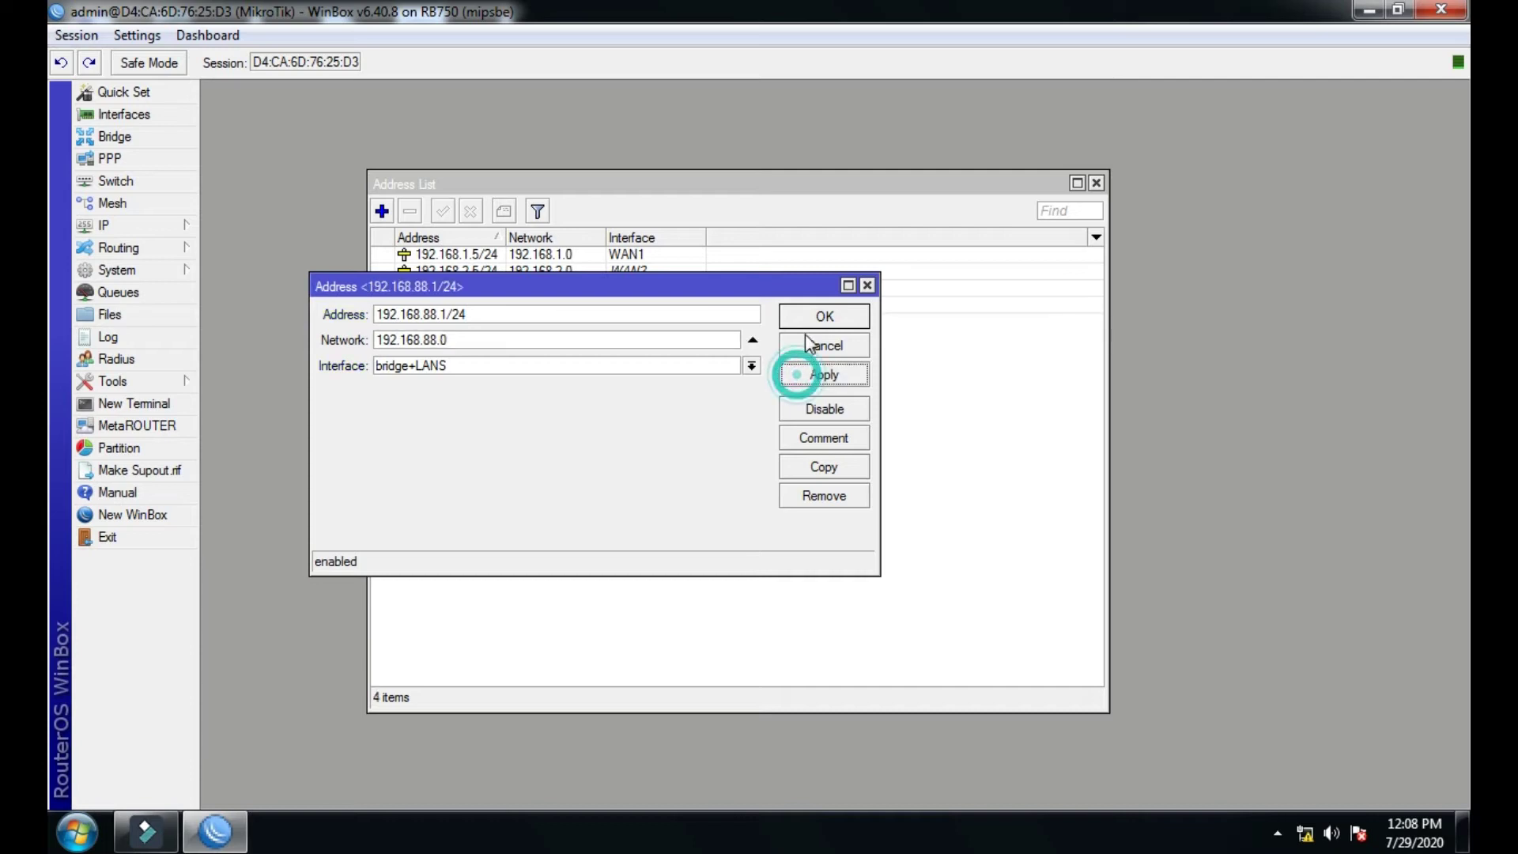
{"action": "left_click", "coordinate": [822, 318]}
Review the WAN and bridge entries in the IP address list and close it.
{"action": "left_click", "coordinate": [619, 305]}
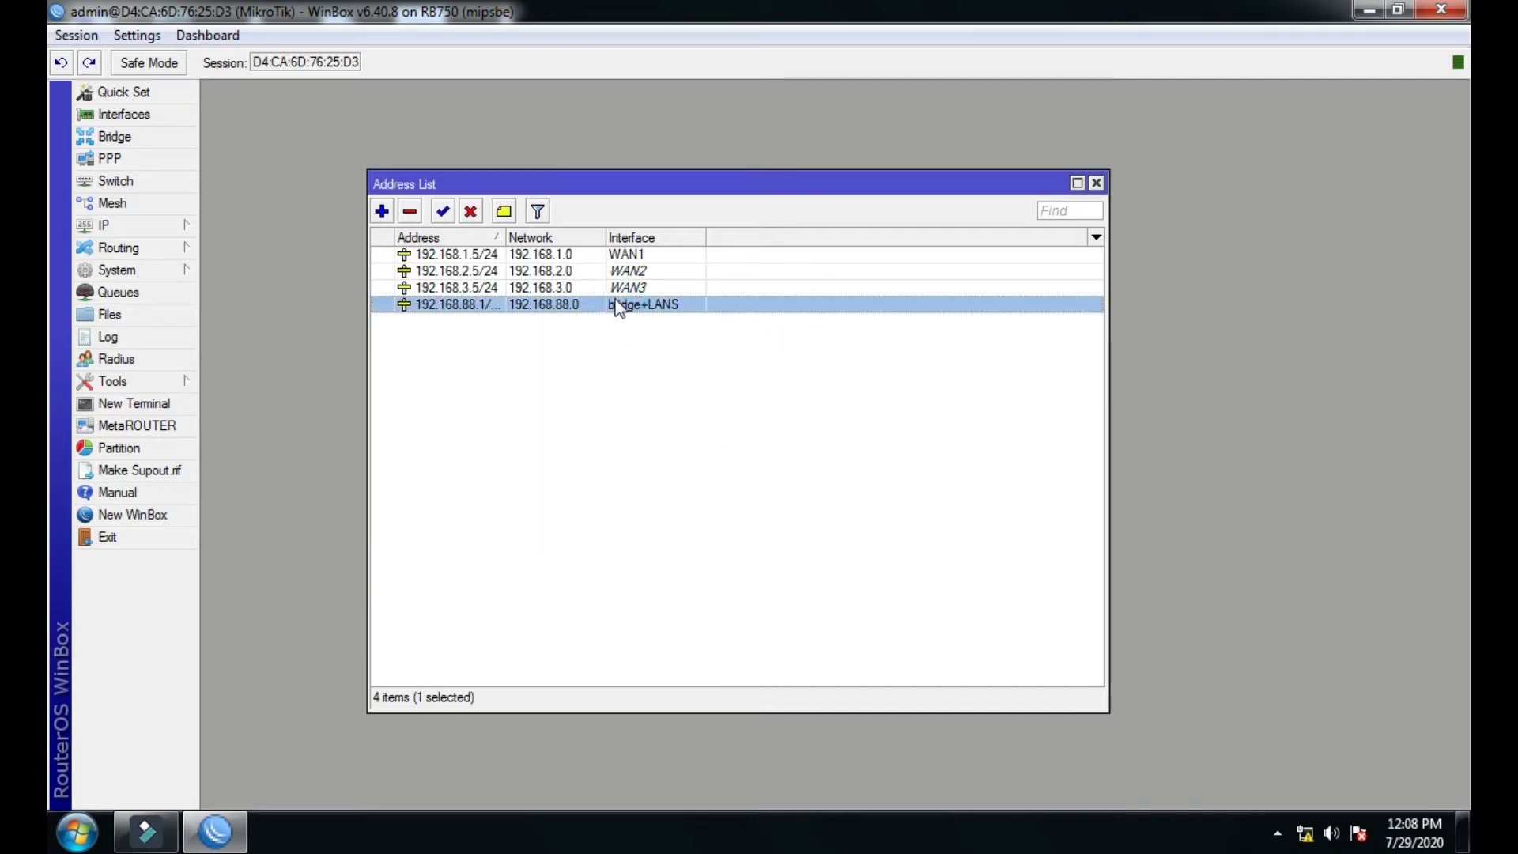
{"action": "left_click", "coordinate": [605, 290]}
{"action": "left_click", "coordinate": [605, 271]}
{"action": "left_click", "coordinate": [597, 254]}
{"action": "left_click", "coordinate": [593, 270]}
{"action": "left_click", "coordinate": [589, 288]}
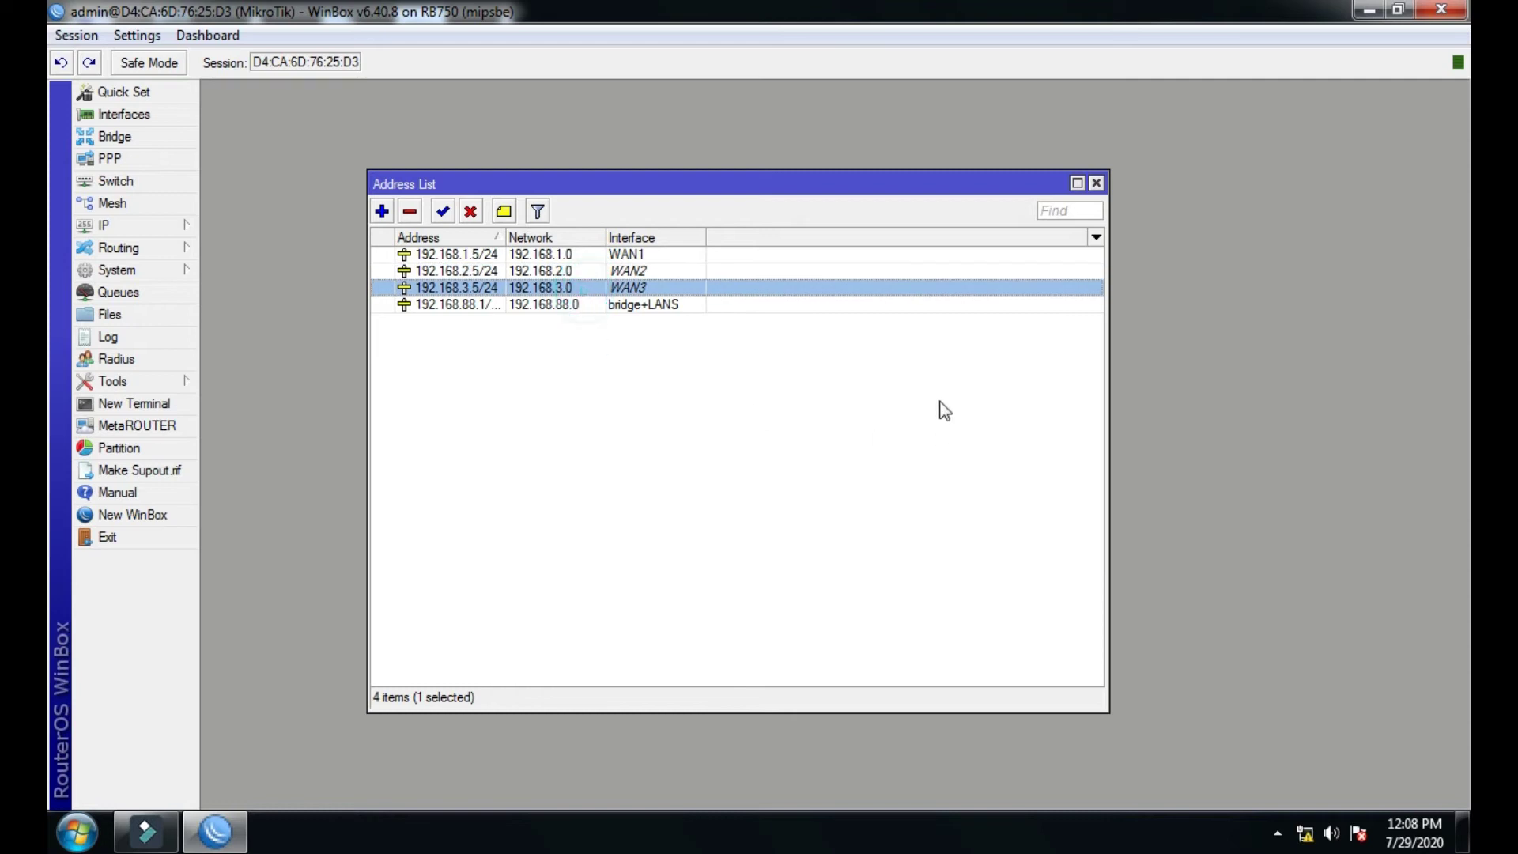
{"action": "left_click", "coordinate": [1096, 183]}
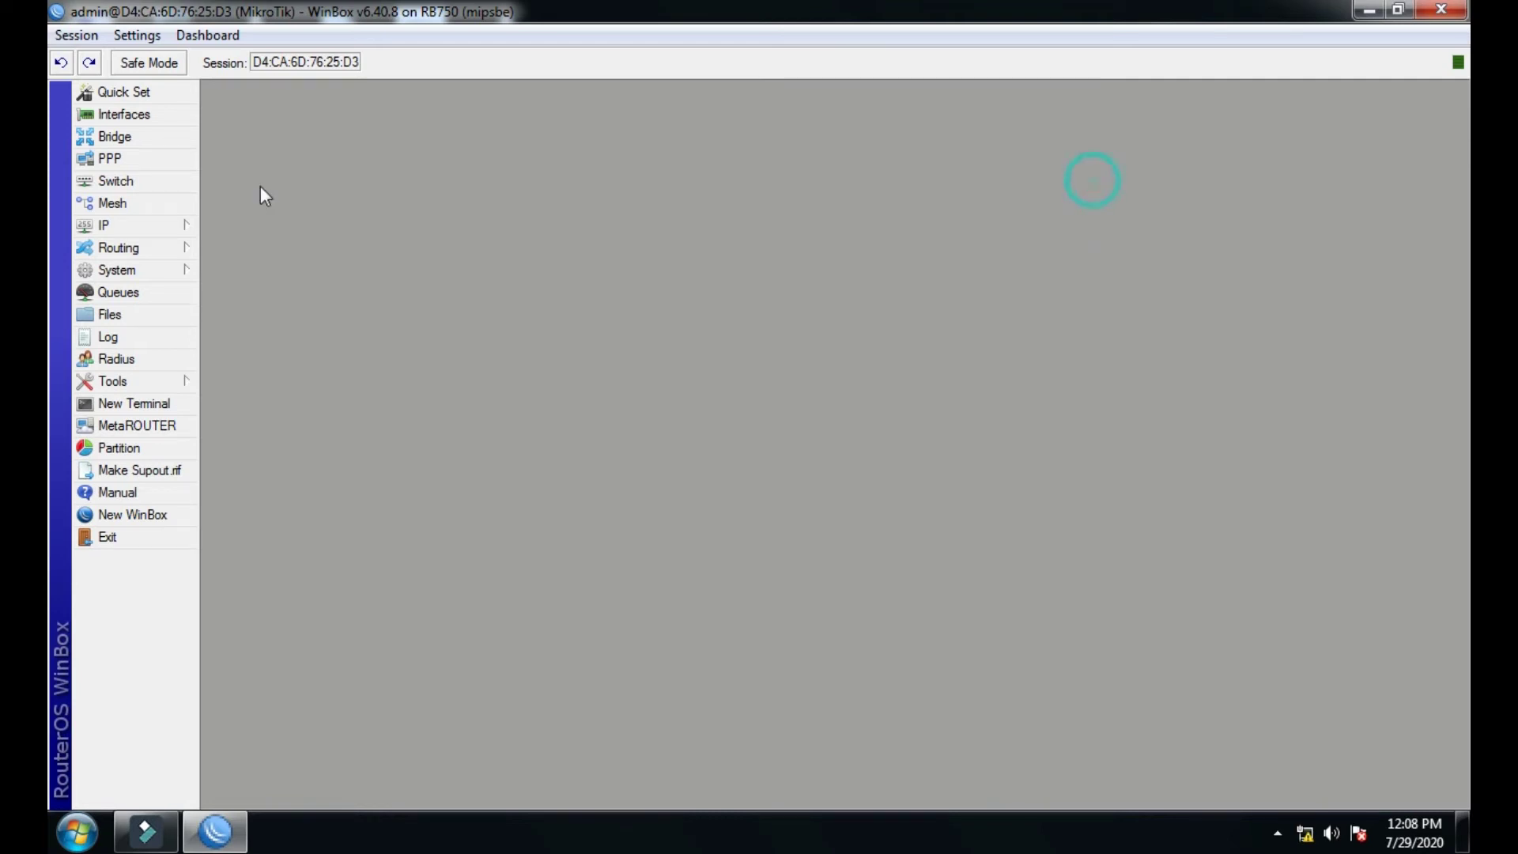
Configure DNS with servers 8.8.8.8 and 8.8.4.4 and allow remote requests.
{"action": "left_click", "coordinate": [162, 228]}
{"action": "left_click", "coordinate": [267, 382]}
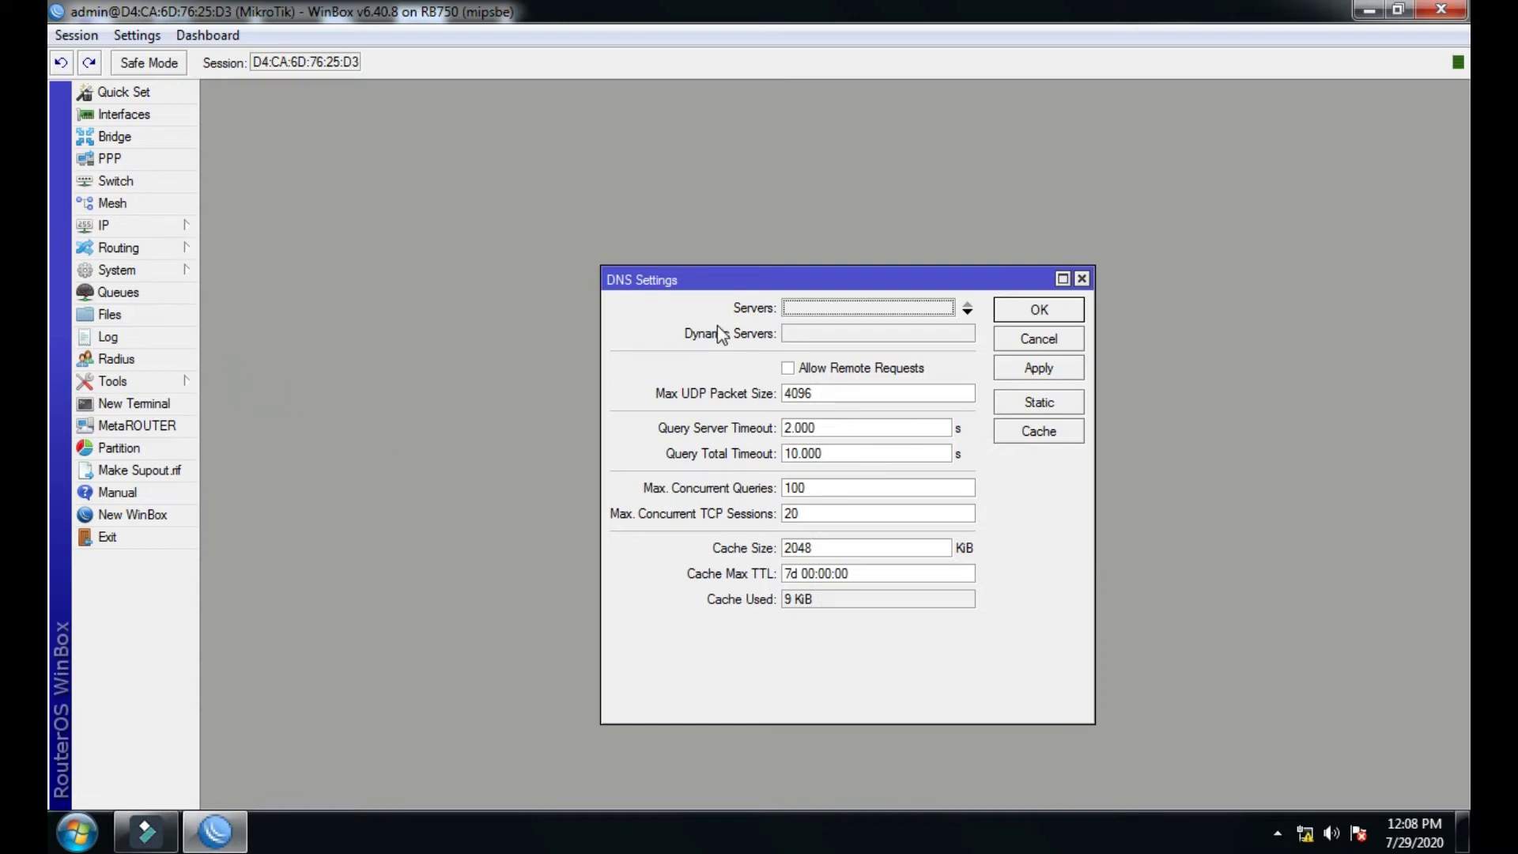
{"action": "left_click", "coordinate": [806, 305]}
{"action": "type", "text": "8.8."}
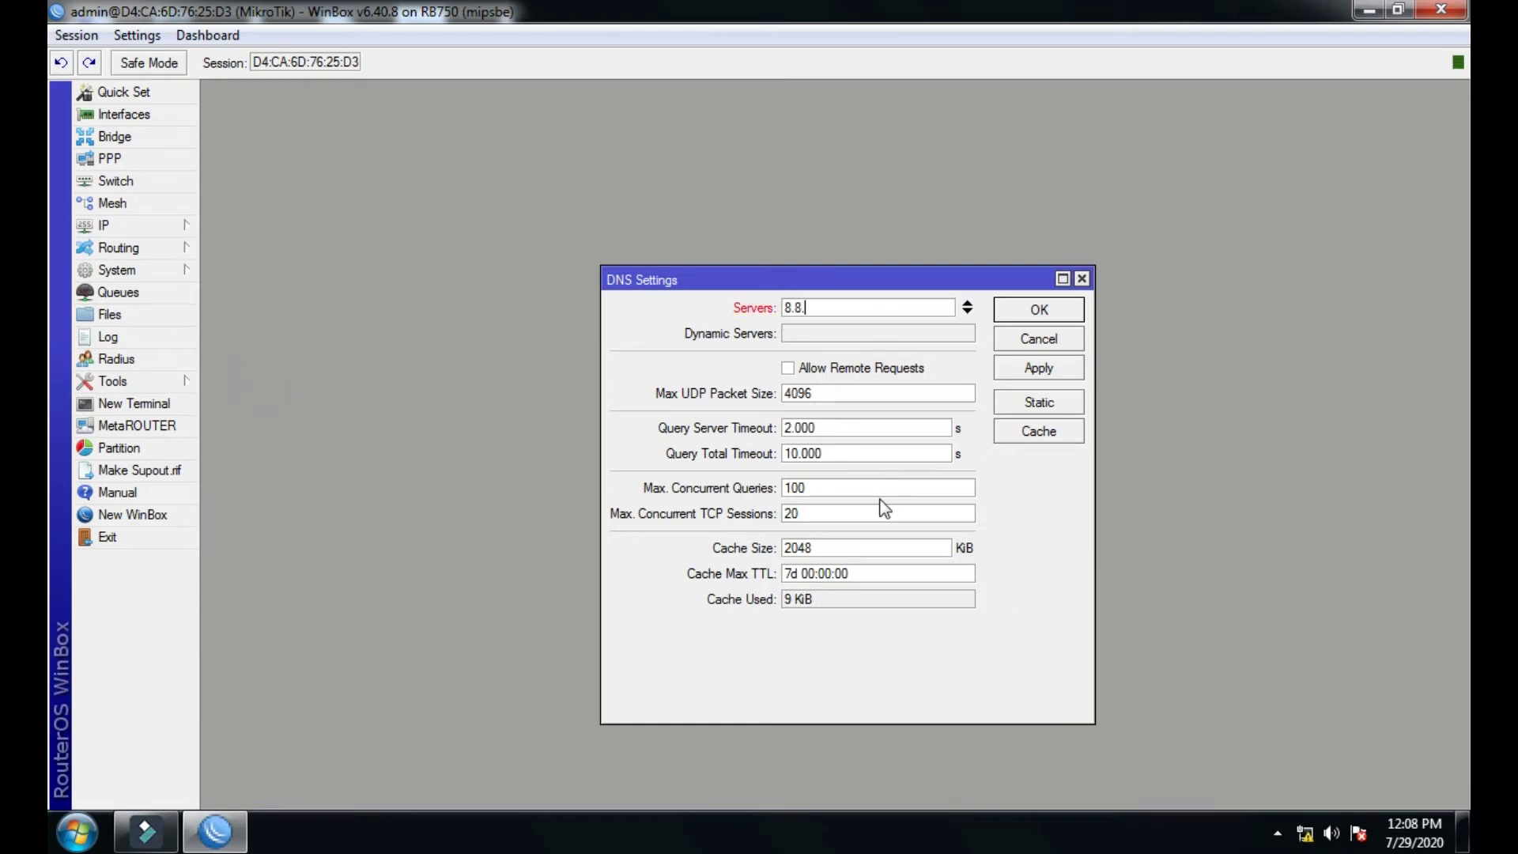
{"action": "type", "text": "8.8"}
{"action": "left_click", "coordinate": [966, 312]}
{"action": "type", "text": "8.8"}
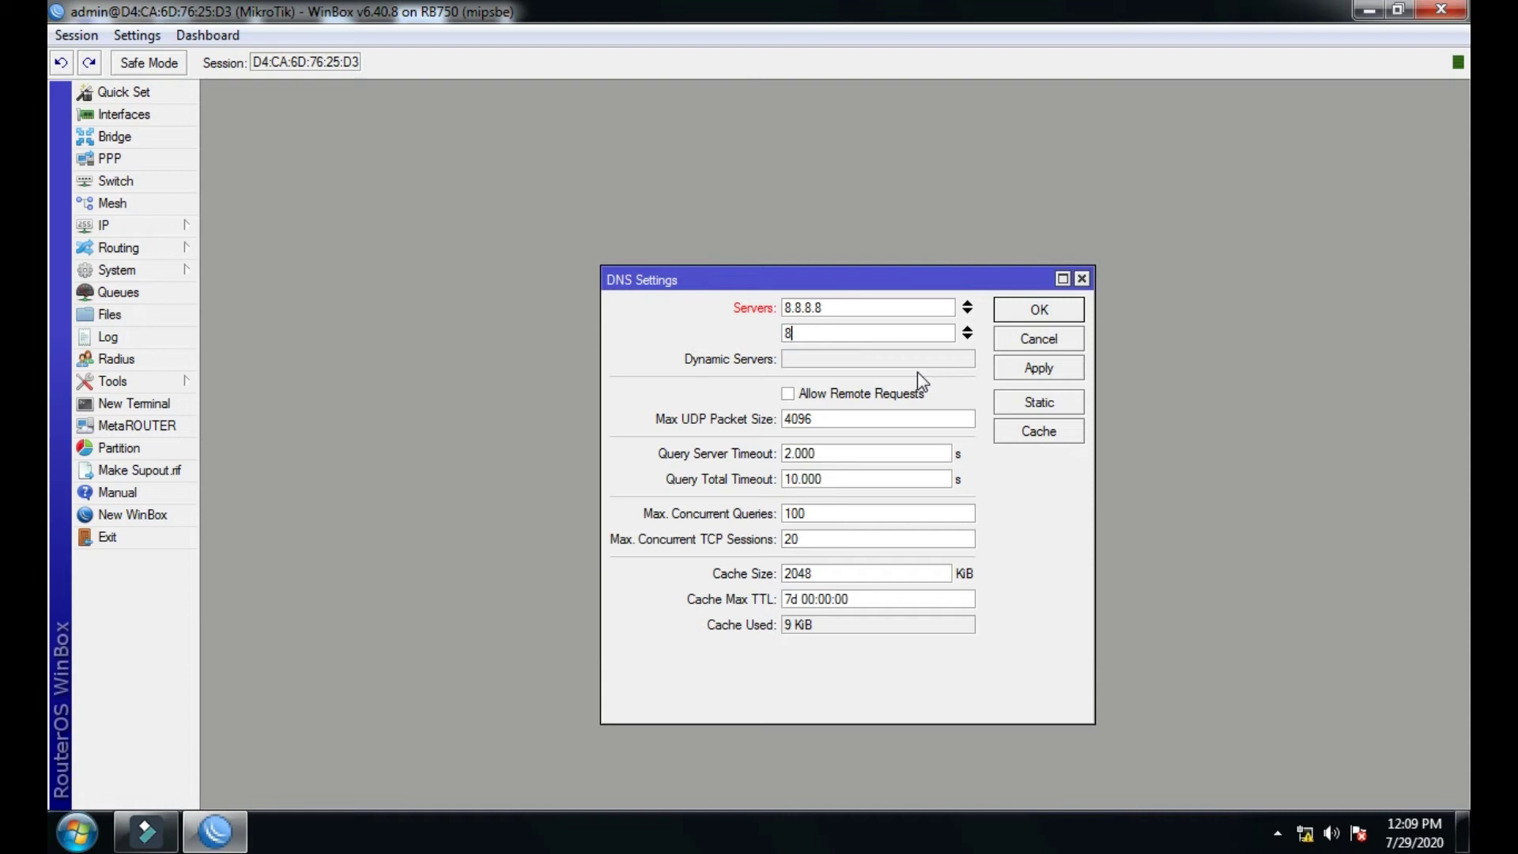
{"action": "type", "text": ".4.4"}
{"action": "left_click", "coordinate": [898, 394]}
{"action": "left_click", "coordinate": [1037, 367]}
{"action": "left_click", "coordinate": [1040, 311]}
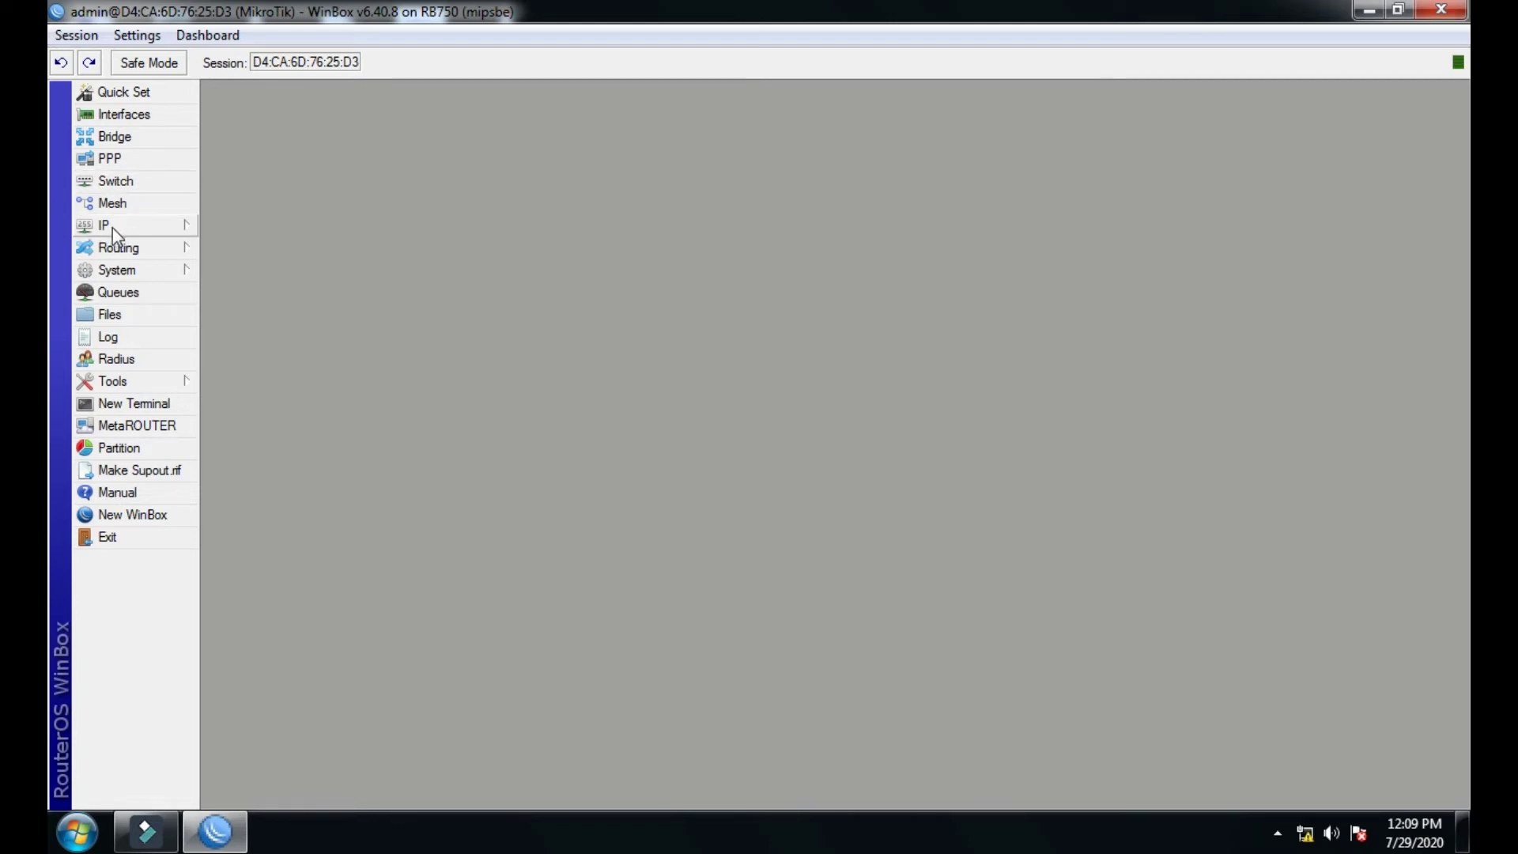
Open the firewall's mangle rules and enlarge and reposition the firewall window.
{"action": "left_click", "coordinate": [90, 230]}
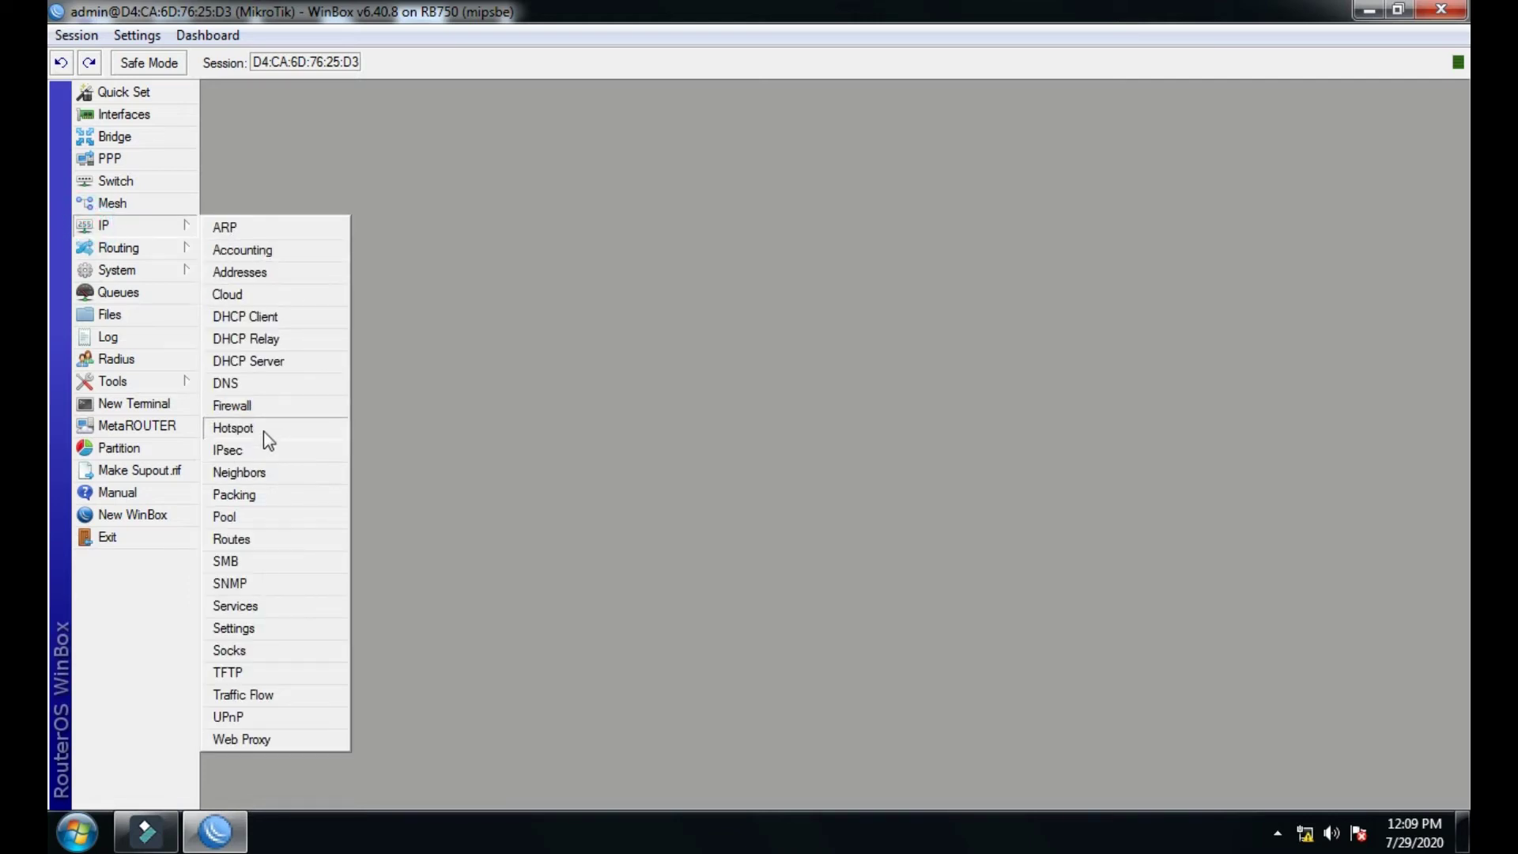
{"action": "left_click", "coordinate": [265, 409]}
{"action": "left_click_drag", "start_coordinate": [628, 248], "coordinate": [563, 170]}
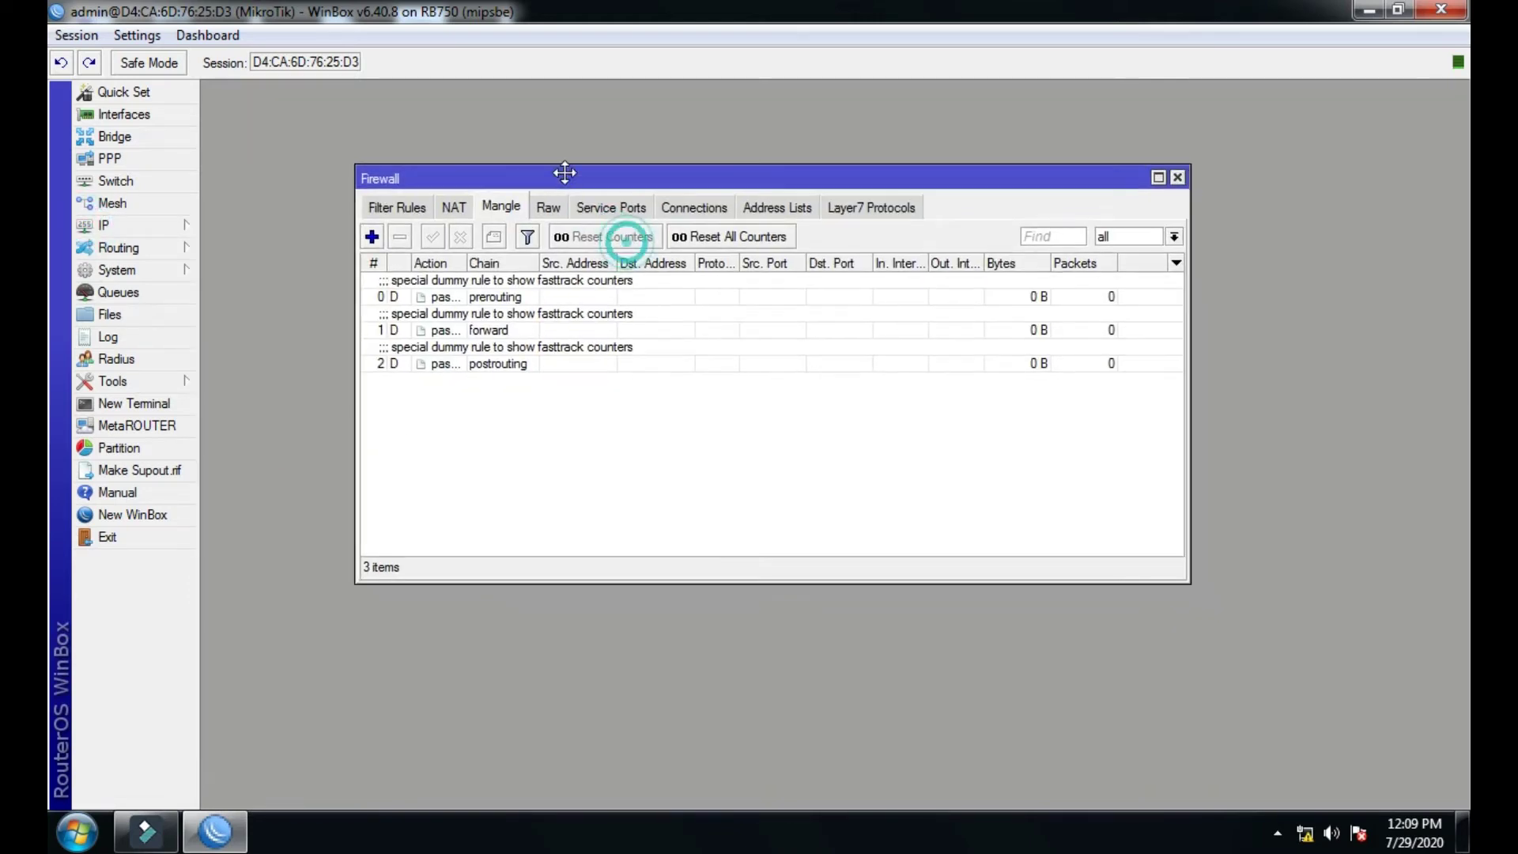
{"action": "left_click", "coordinate": [454, 207]}
{"action": "left_click", "coordinate": [500, 207]}
{"action": "left_click", "coordinate": [455, 208]}
{"action": "left_click", "coordinate": [498, 210]}
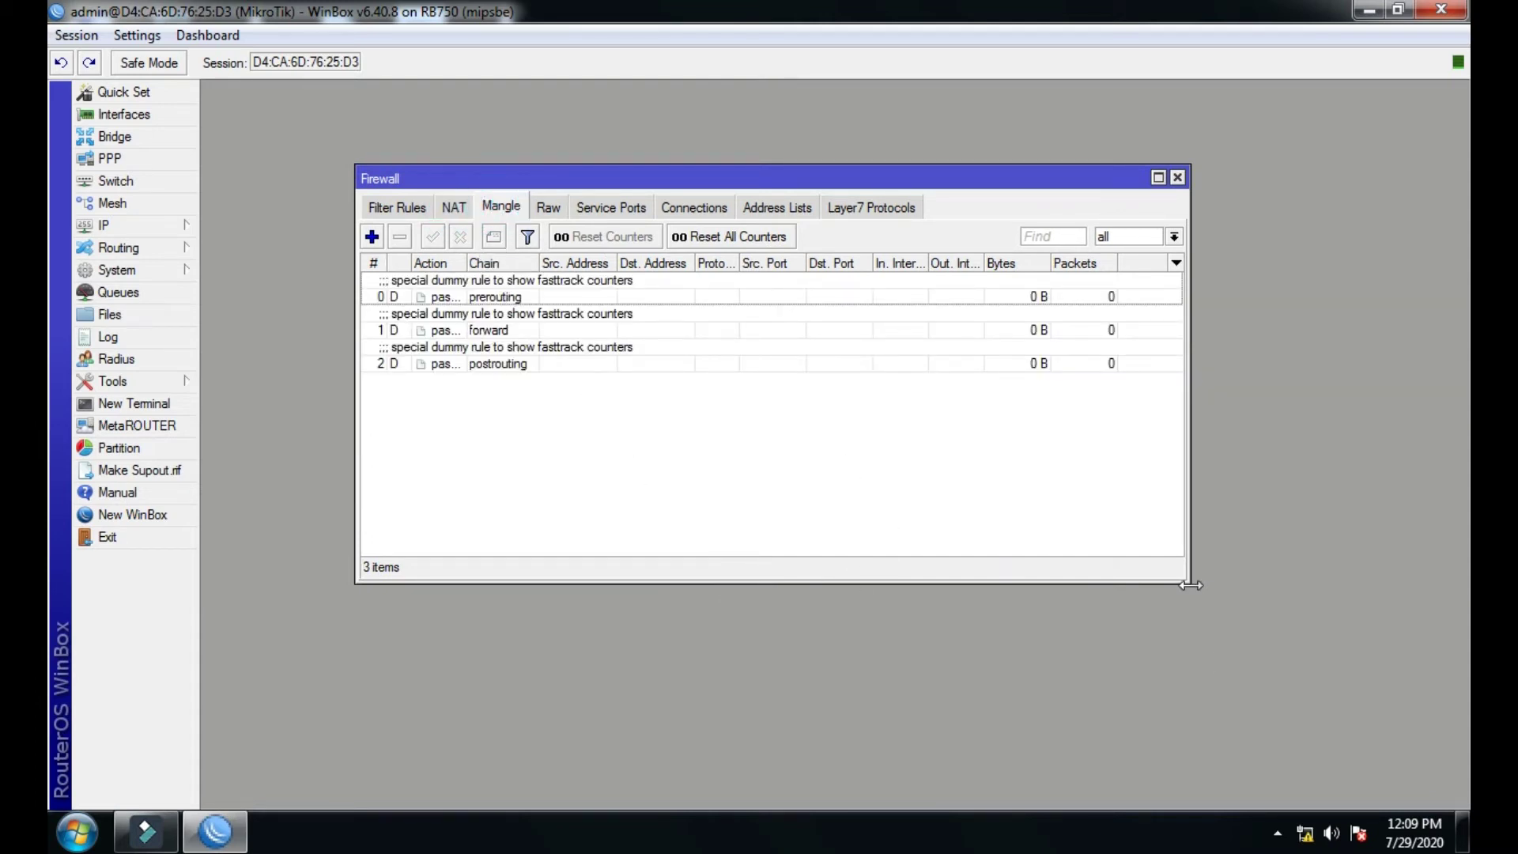
{"action": "left_click_drag", "start_coordinate": [1191, 585], "coordinate": [1352, 786]}
{"action": "left_click_drag", "start_coordinate": [862, 172], "coordinate": [827, 86]}
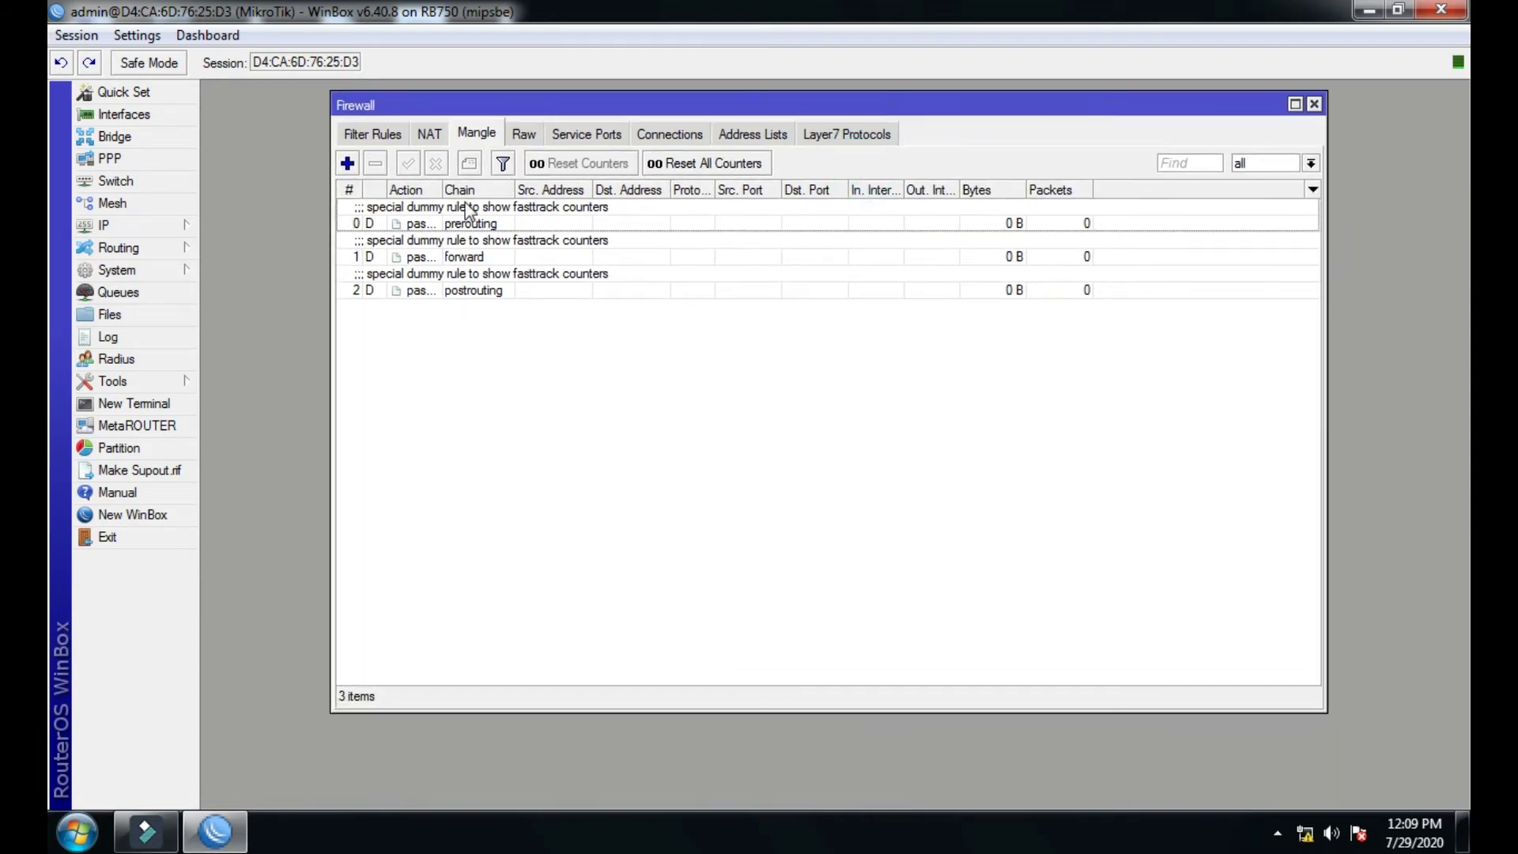
Start a new mangle rule with chain input and in-interface WAN1.
{"action": "left_click", "coordinate": [347, 164]}
{"action": "left_click", "coordinate": [869, 228]}
{"action": "left_click_drag", "start_coordinate": [682, 142], "coordinate": [679, 134]}
{"action": "left_click", "coordinate": [933, 201]}
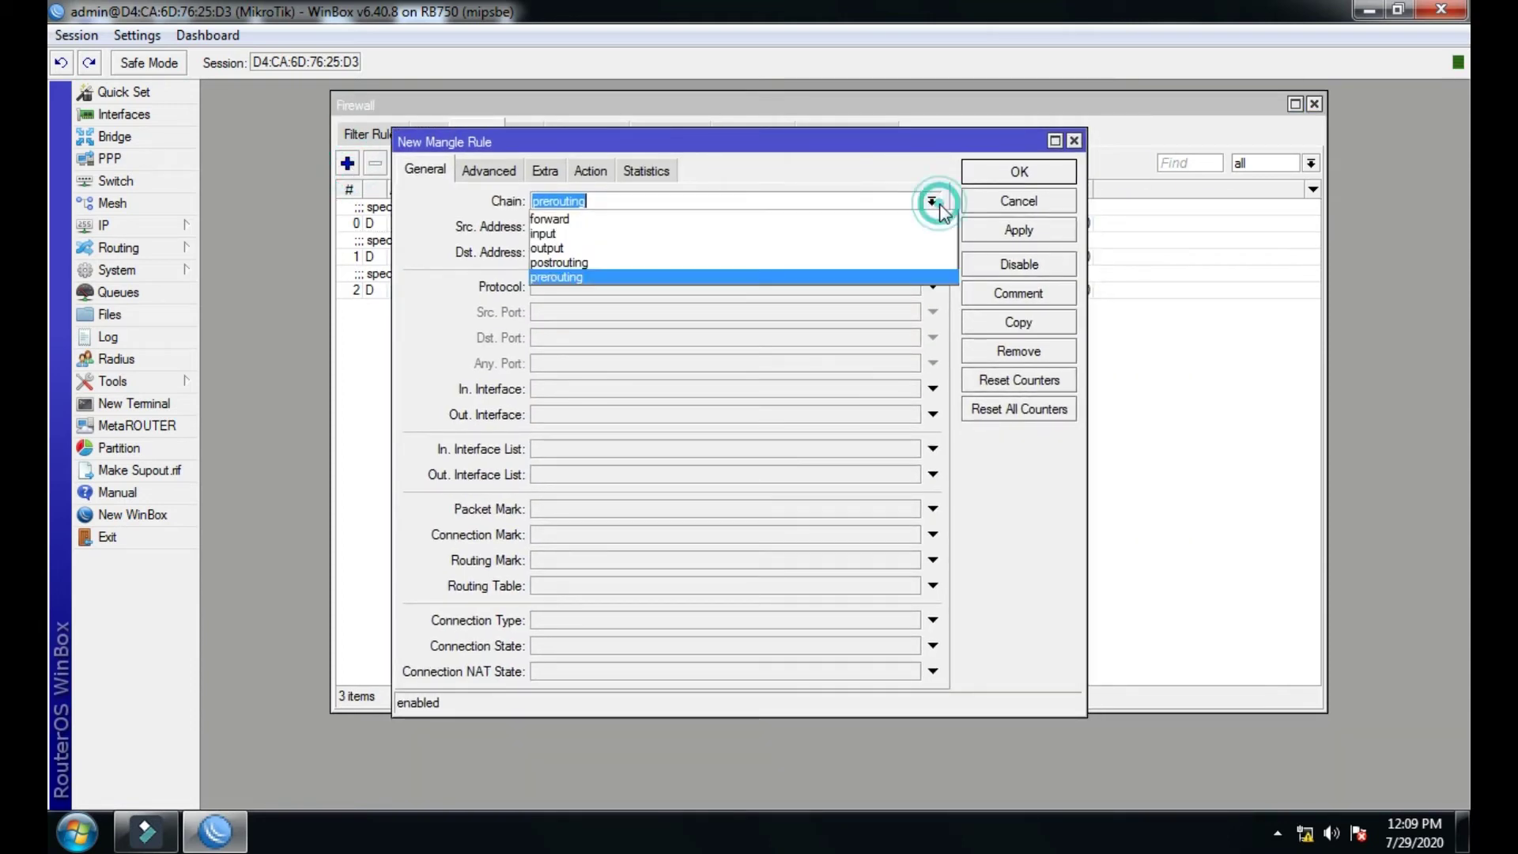
{"action": "left_click", "coordinate": [814, 229]}
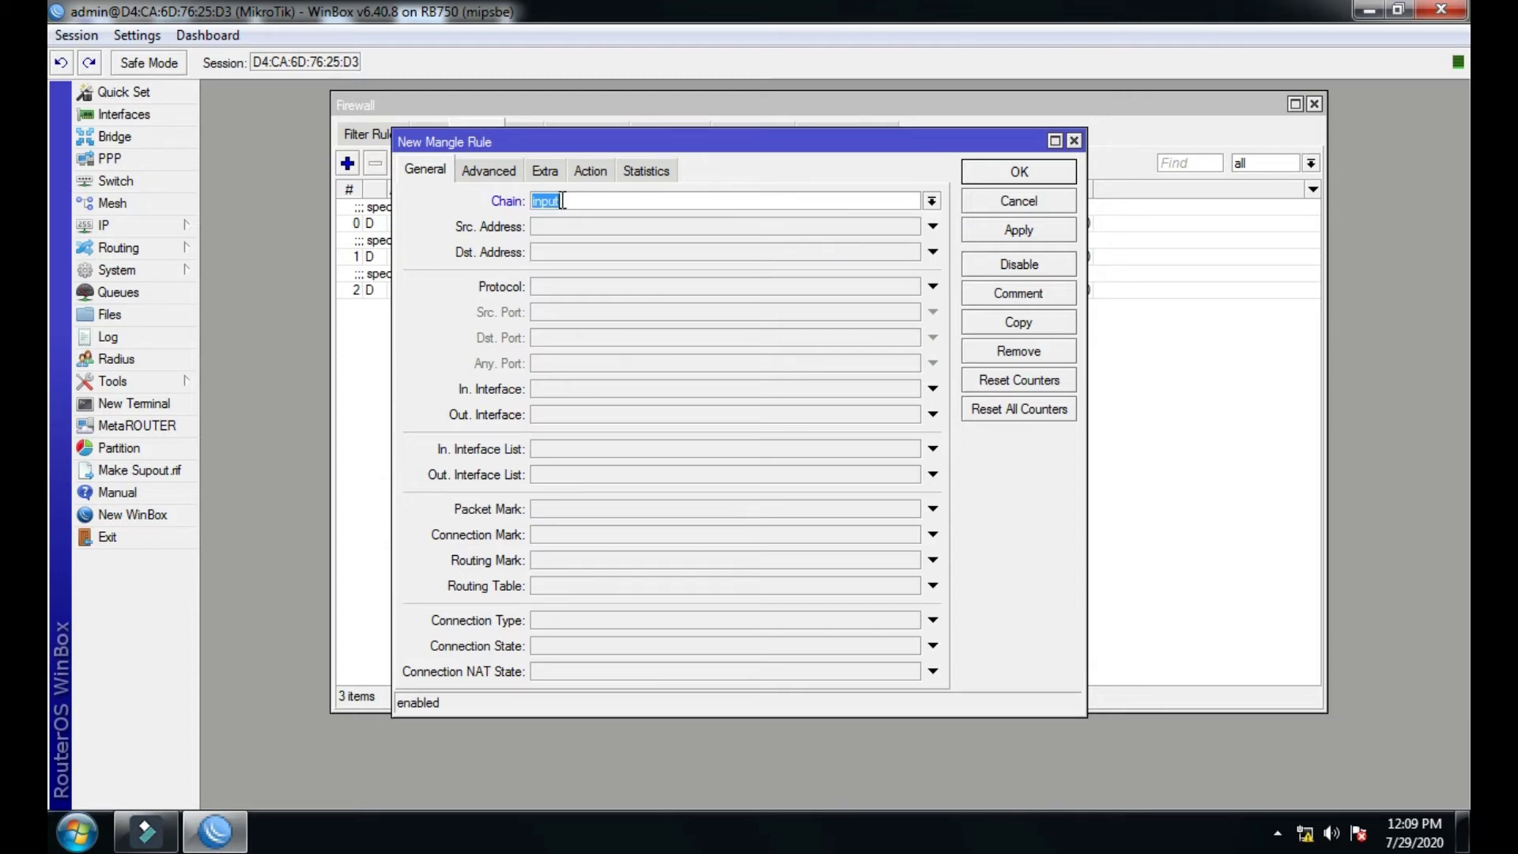
{"action": "left_click", "coordinate": [608, 389]}
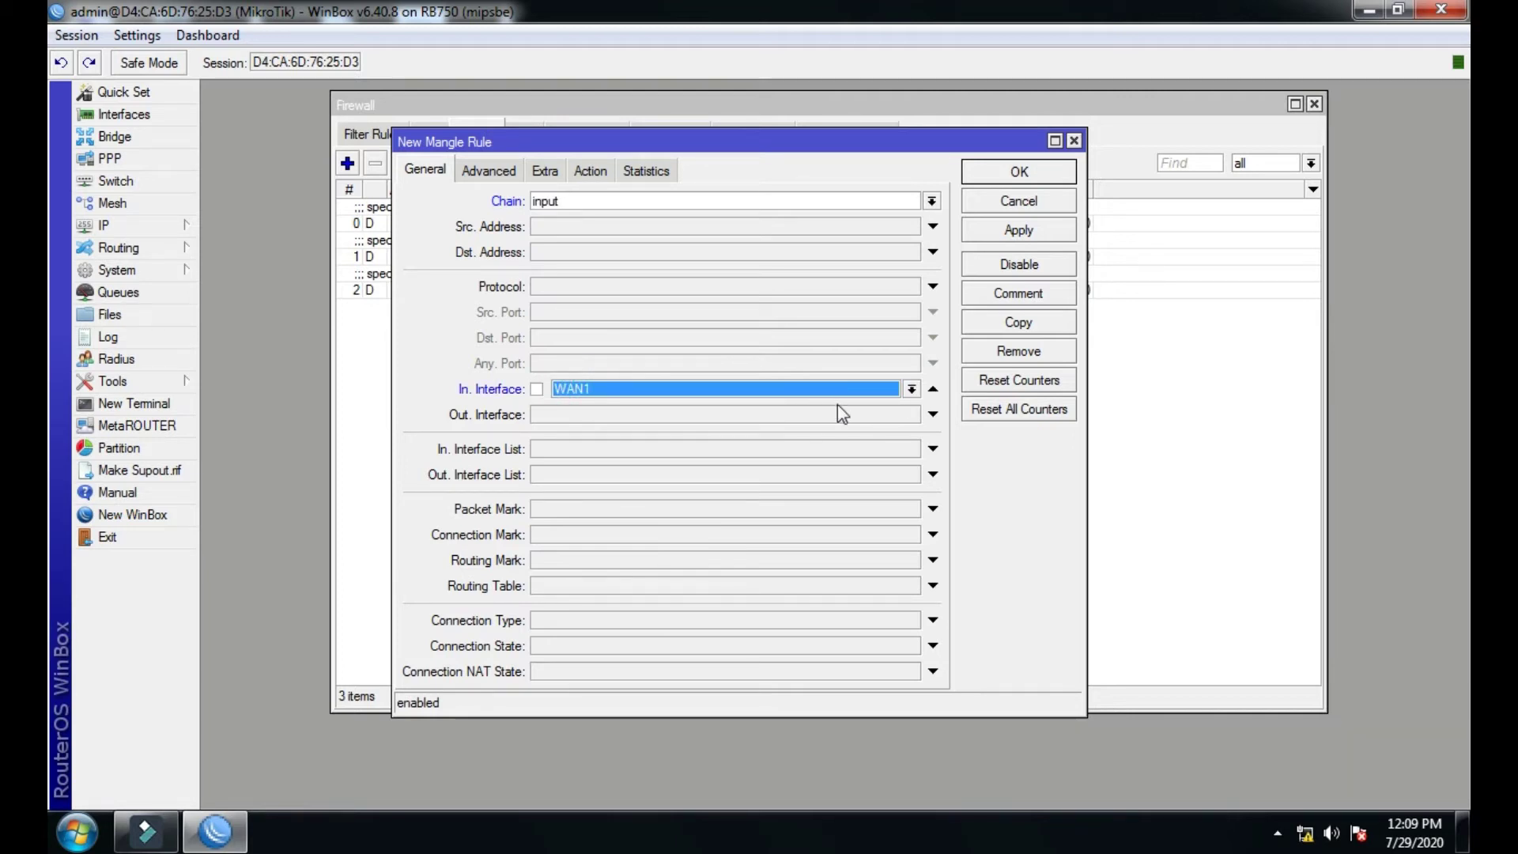
Set the WAN1 rule's action to mark connection with new connection mark WAN1_conn and apply it.
{"action": "left_click", "coordinate": [589, 170]}
{"action": "left_click", "coordinate": [633, 204]}
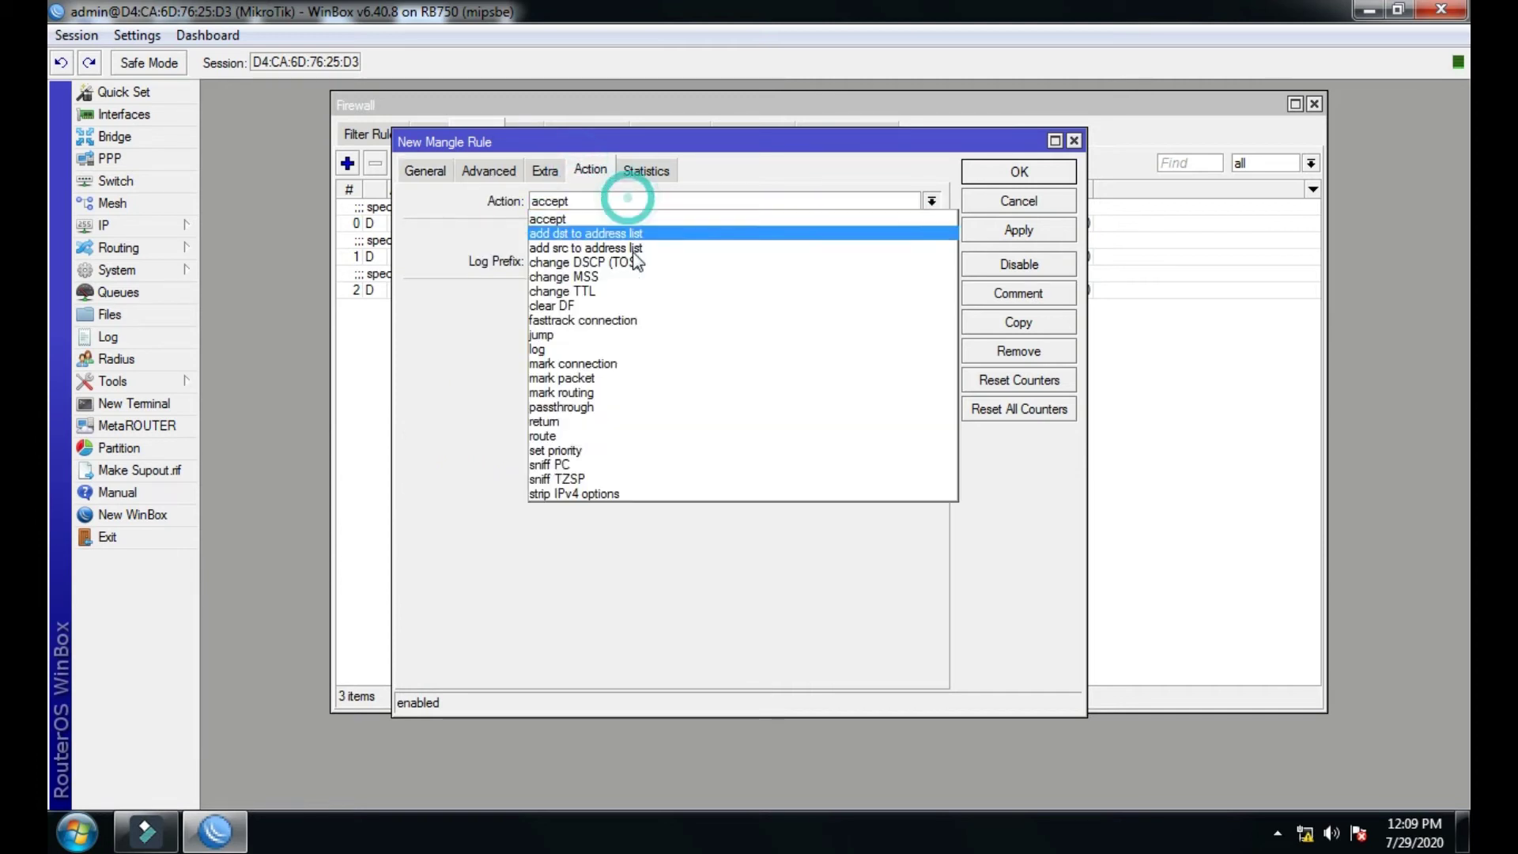
{"action": "left_click", "coordinate": [599, 353]}
{"action": "left_click", "coordinate": [620, 293]}
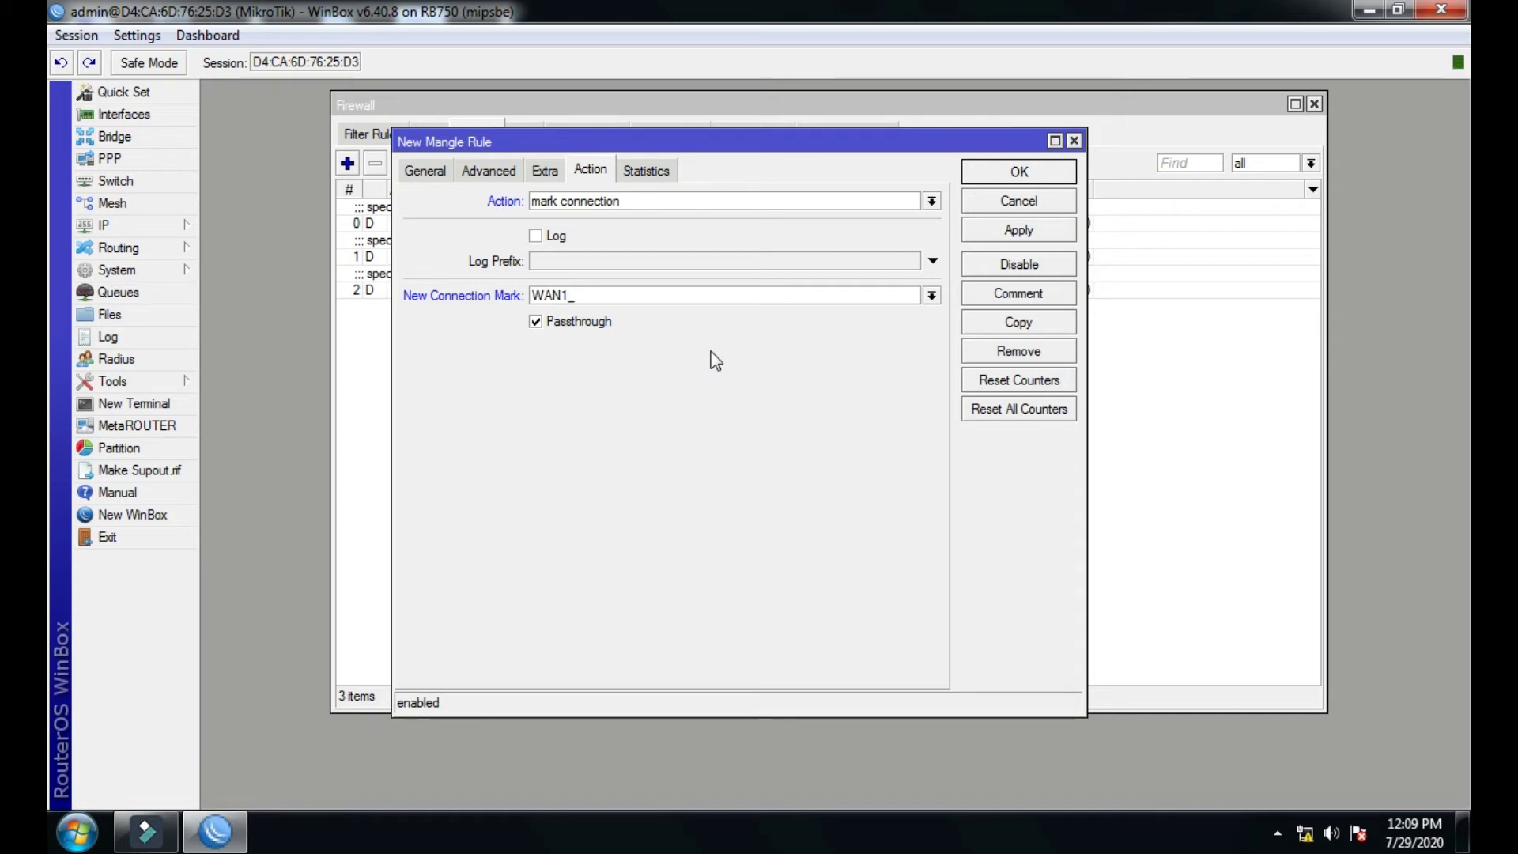
{"action": "type", "text": "onn"}
{"action": "left_click", "coordinate": [994, 237]}
Copy the WAN1 mangle rule and apply the copy with in-interface WAN2 and new connection mark WAN2_conn.
{"action": "left_click", "coordinate": [1020, 322]}
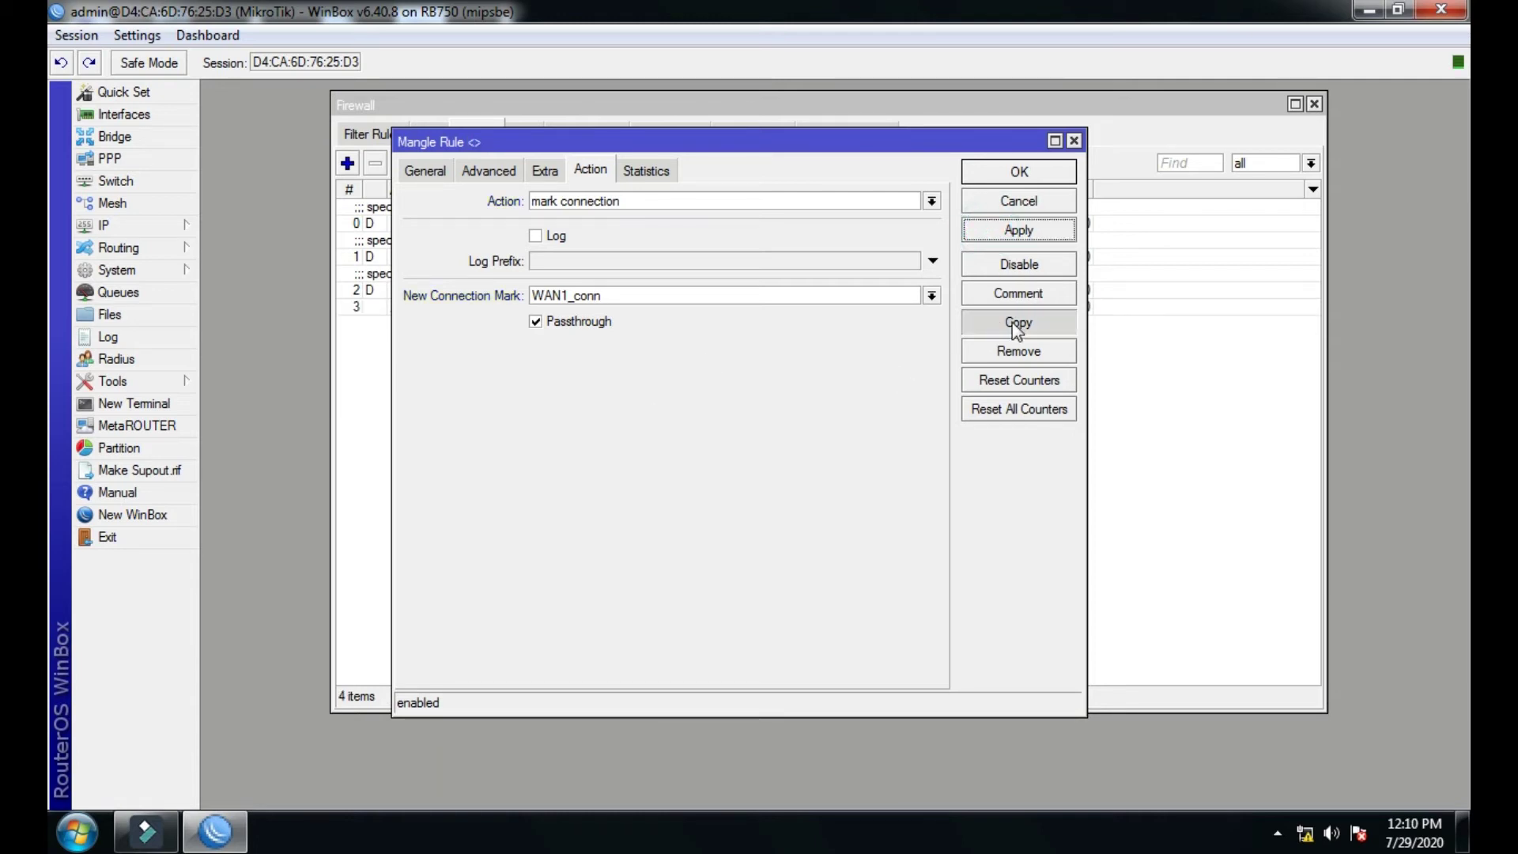
{"action": "left_click_drag", "start_coordinate": [755, 234], "coordinate": [586, 131]}
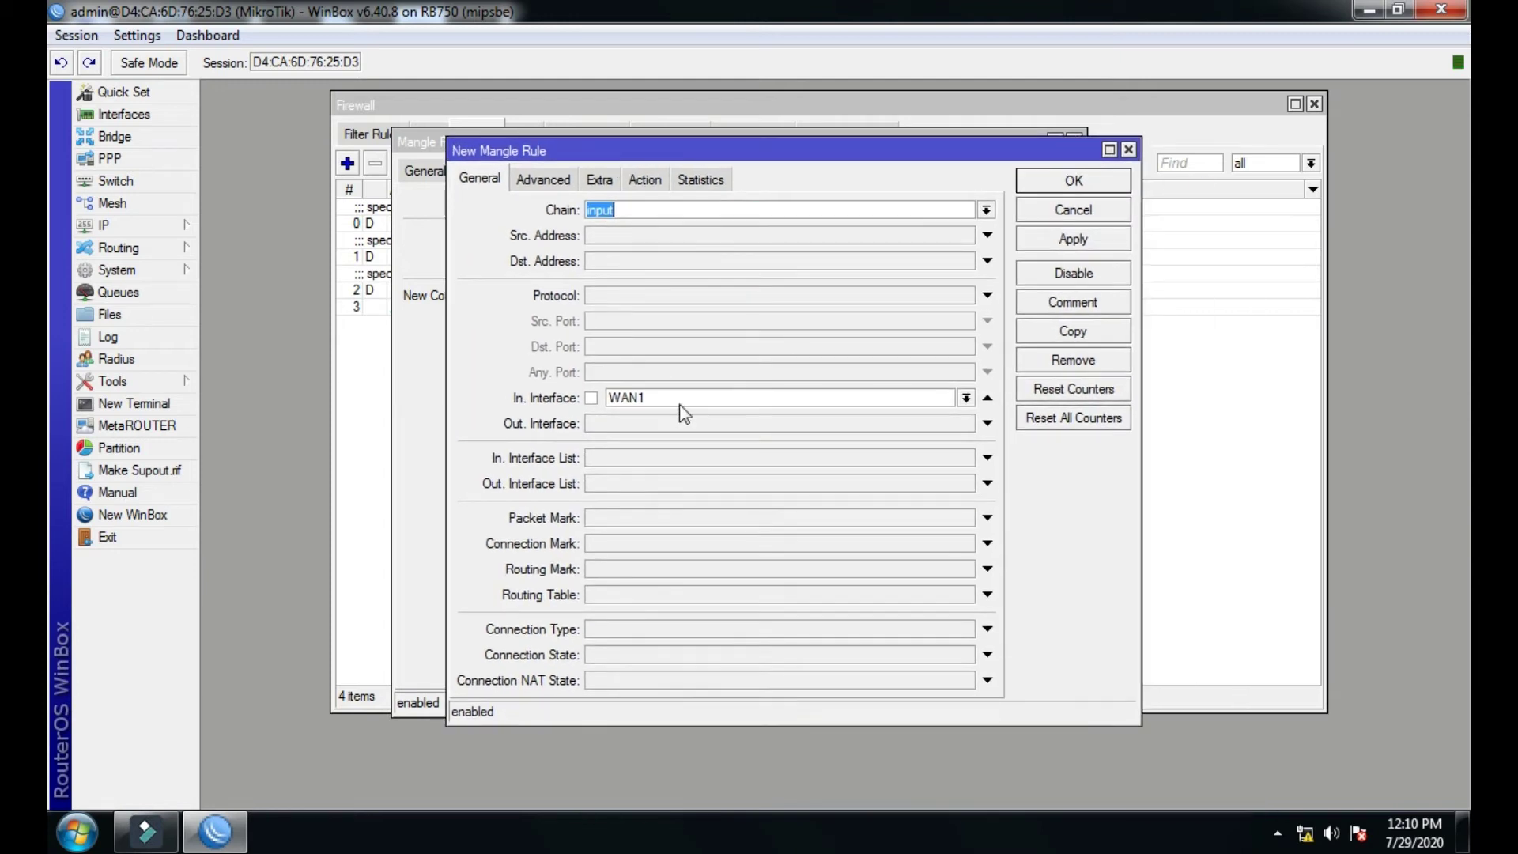
{"action": "left_click", "coordinate": [966, 399]}
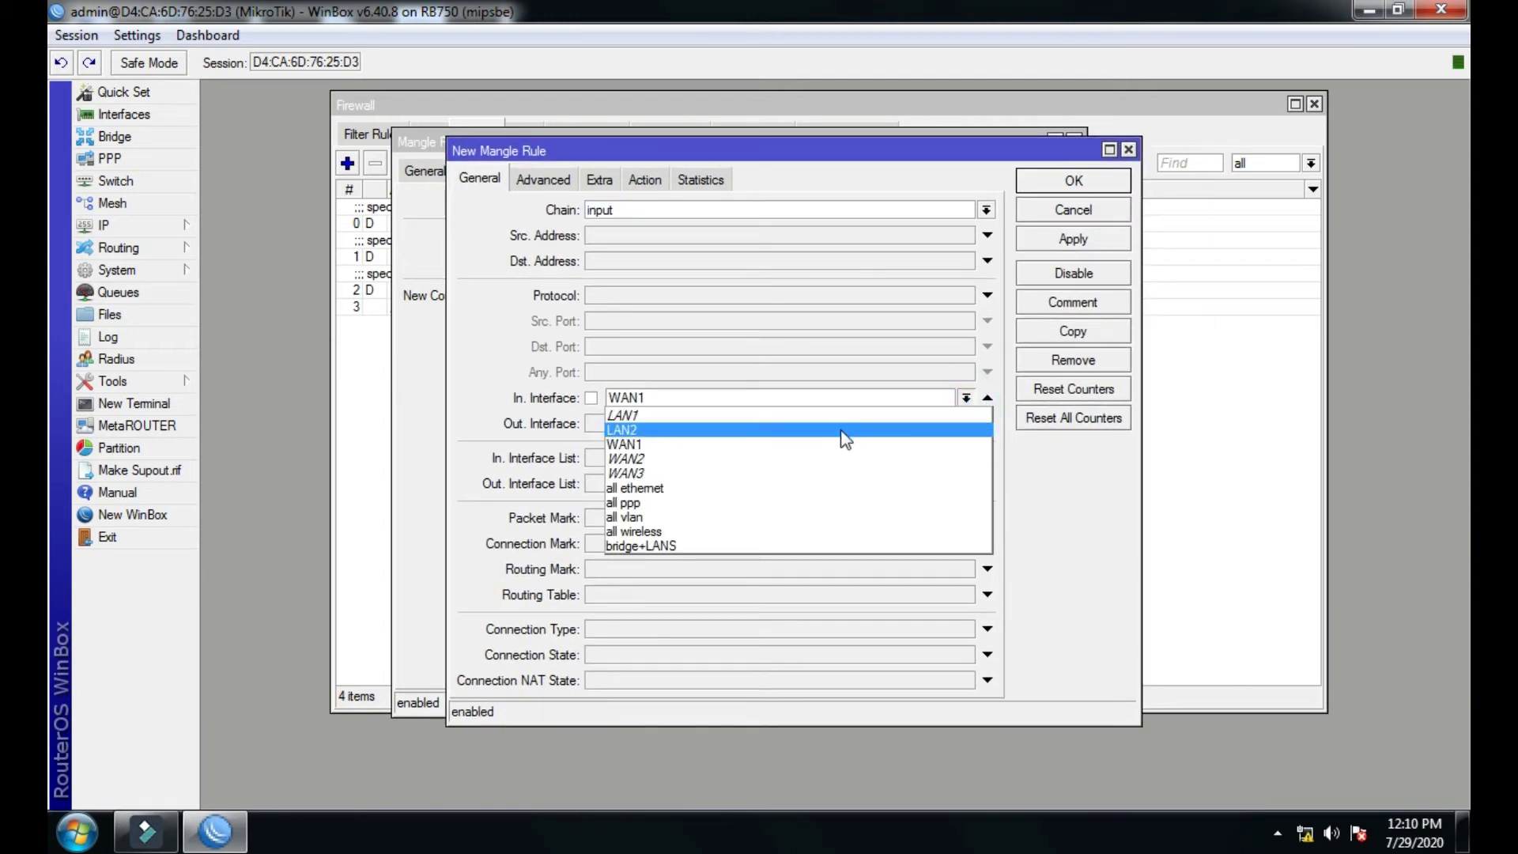
{"action": "left_click", "coordinate": [778, 460]}
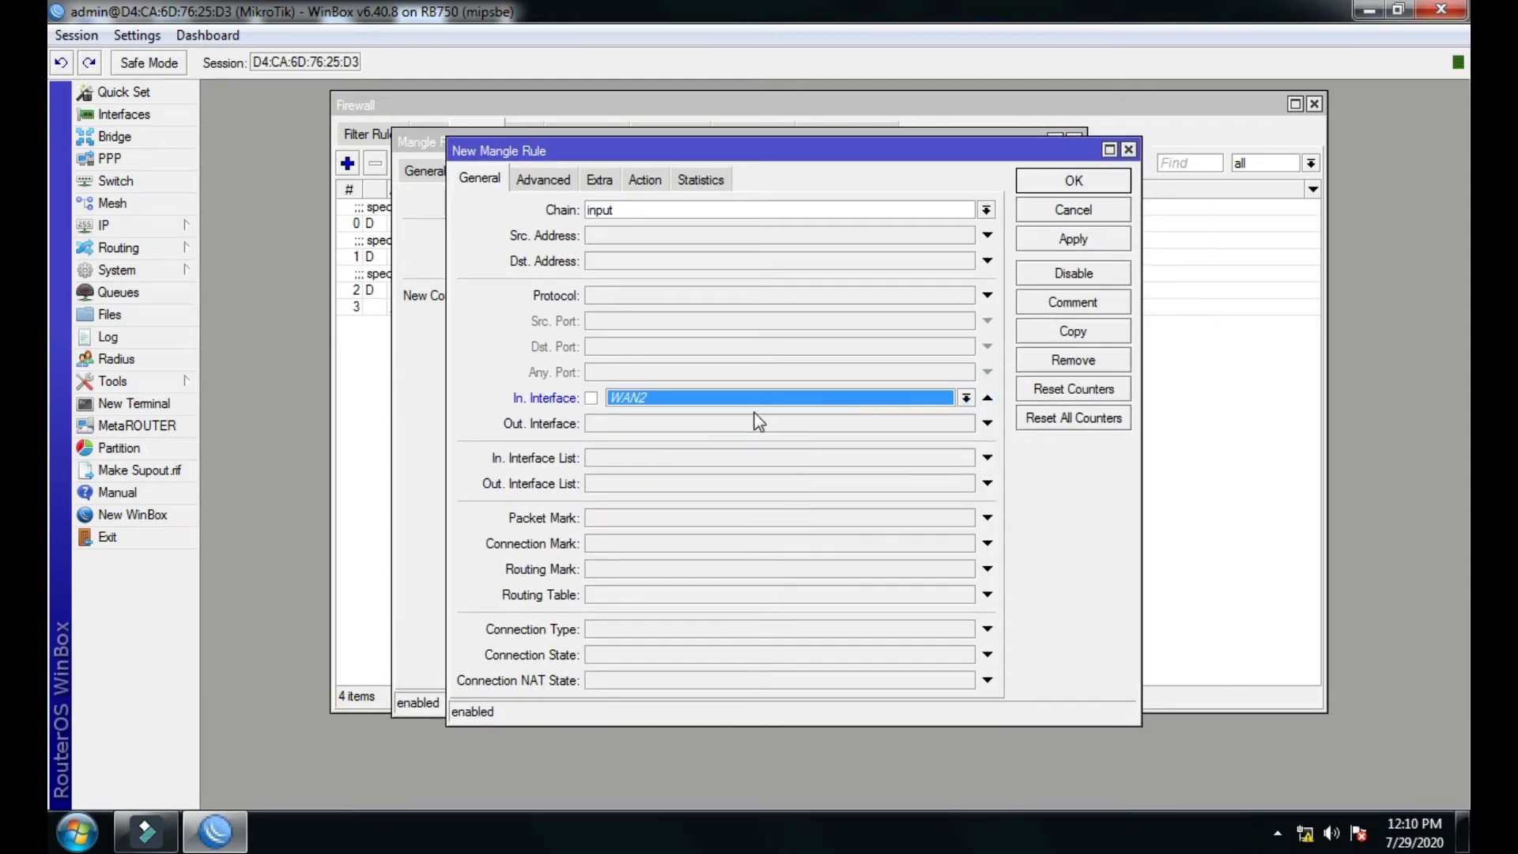
{"action": "left_click", "coordinate": [645, 180]}
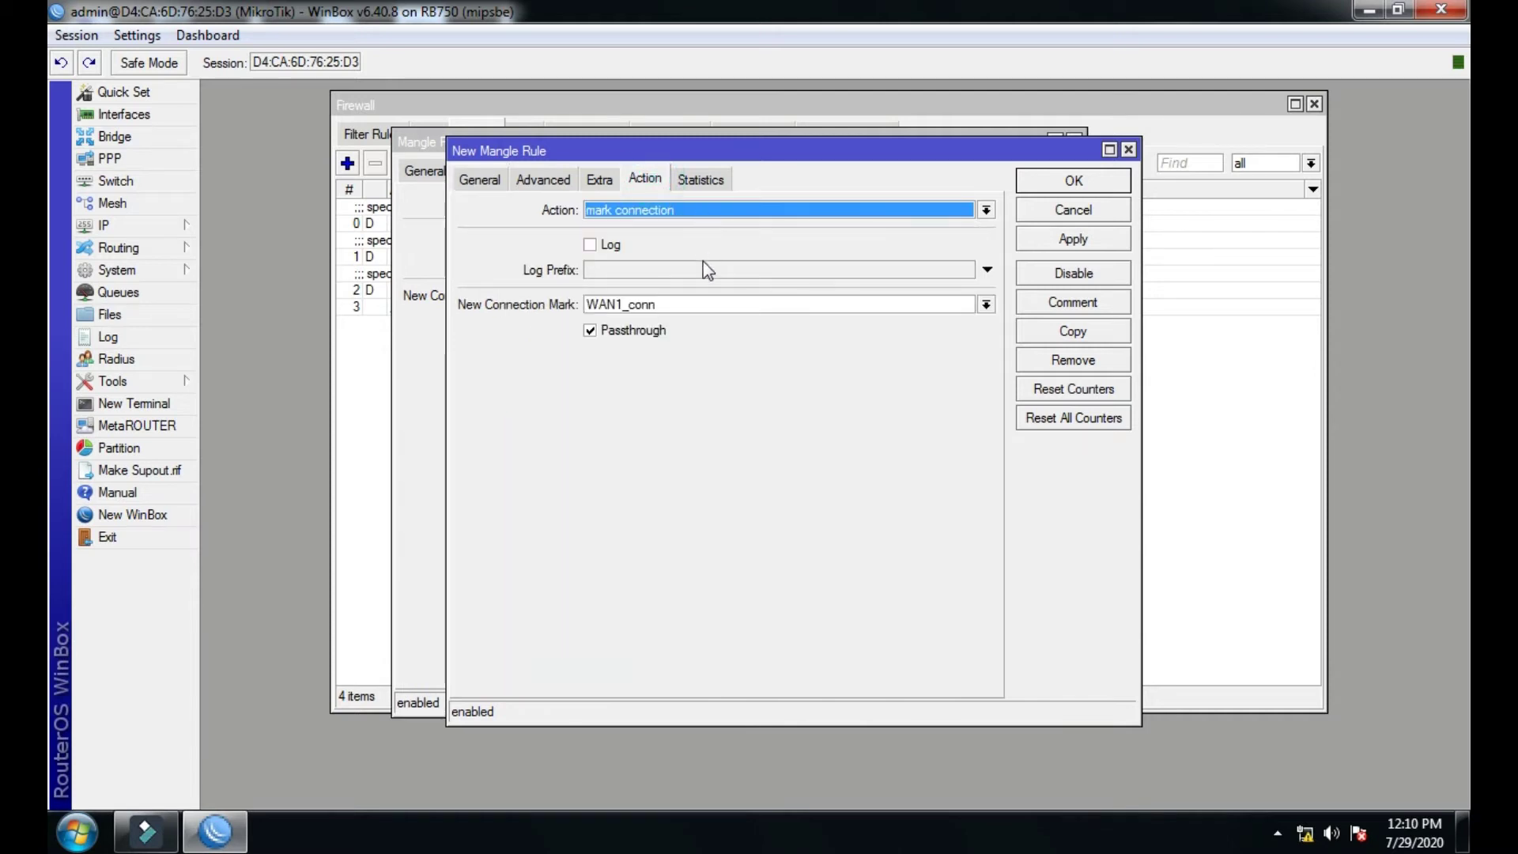
{"action": "left_click", "coordinate": [618, 304]}
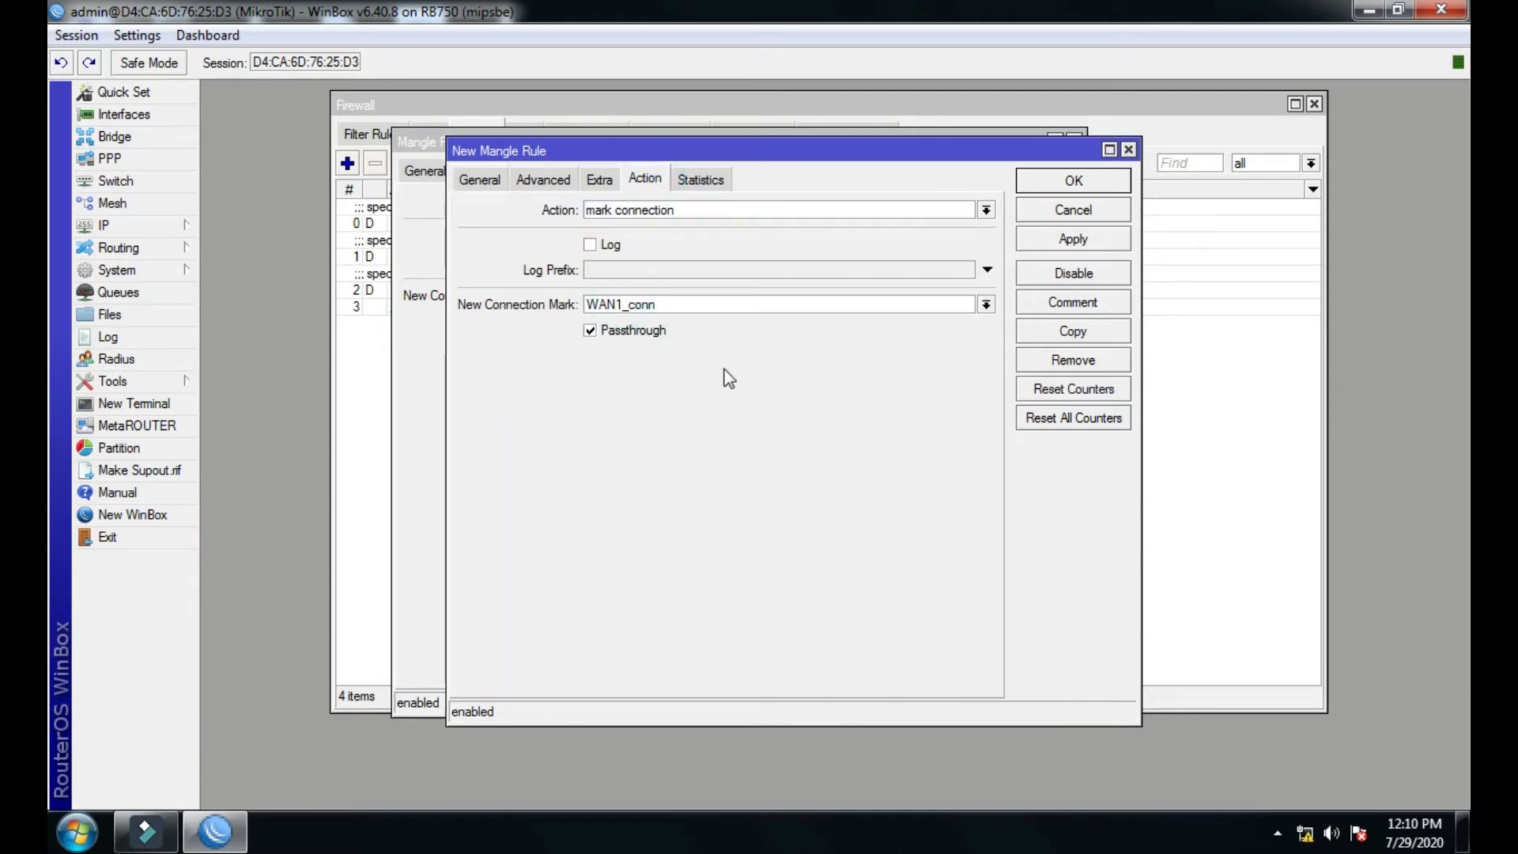
{"action": "key", "text": "BackSpace"}
{"action": "type", "text": "2"}
{"action": "left_click", "coordinate": [1043, 241]}
Copy the WAN2 mangle rule and save the copy with in-interface WAN3 and new connection mark WAN3_conn.
{"action": "left_click", "coordinate": [1040, 334]}
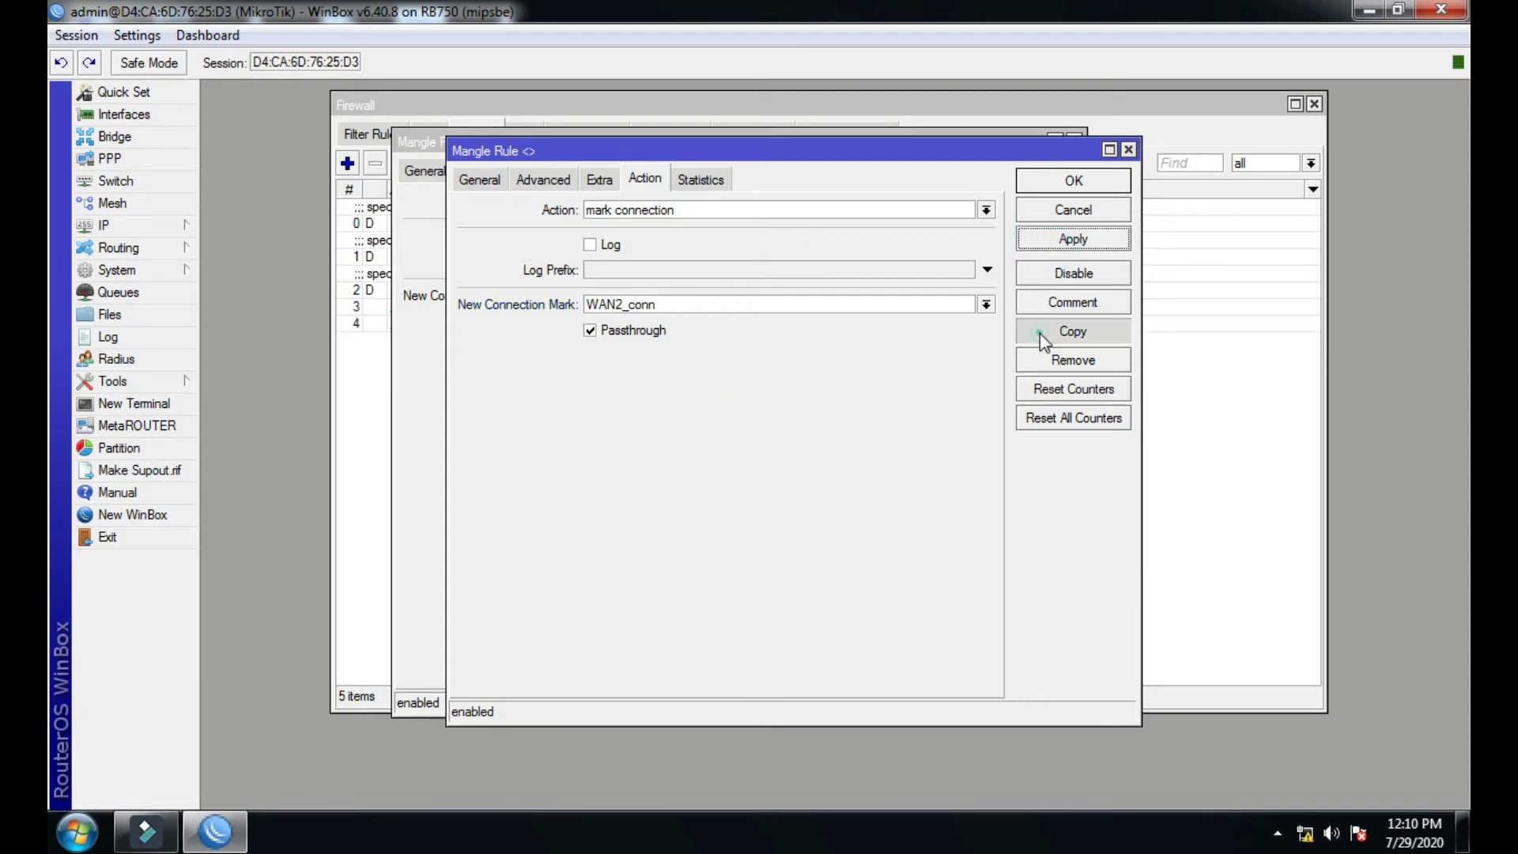
{"action": "left_click_drag", "start_coordinate": [825, 235], "coordinate": [772, 189]}
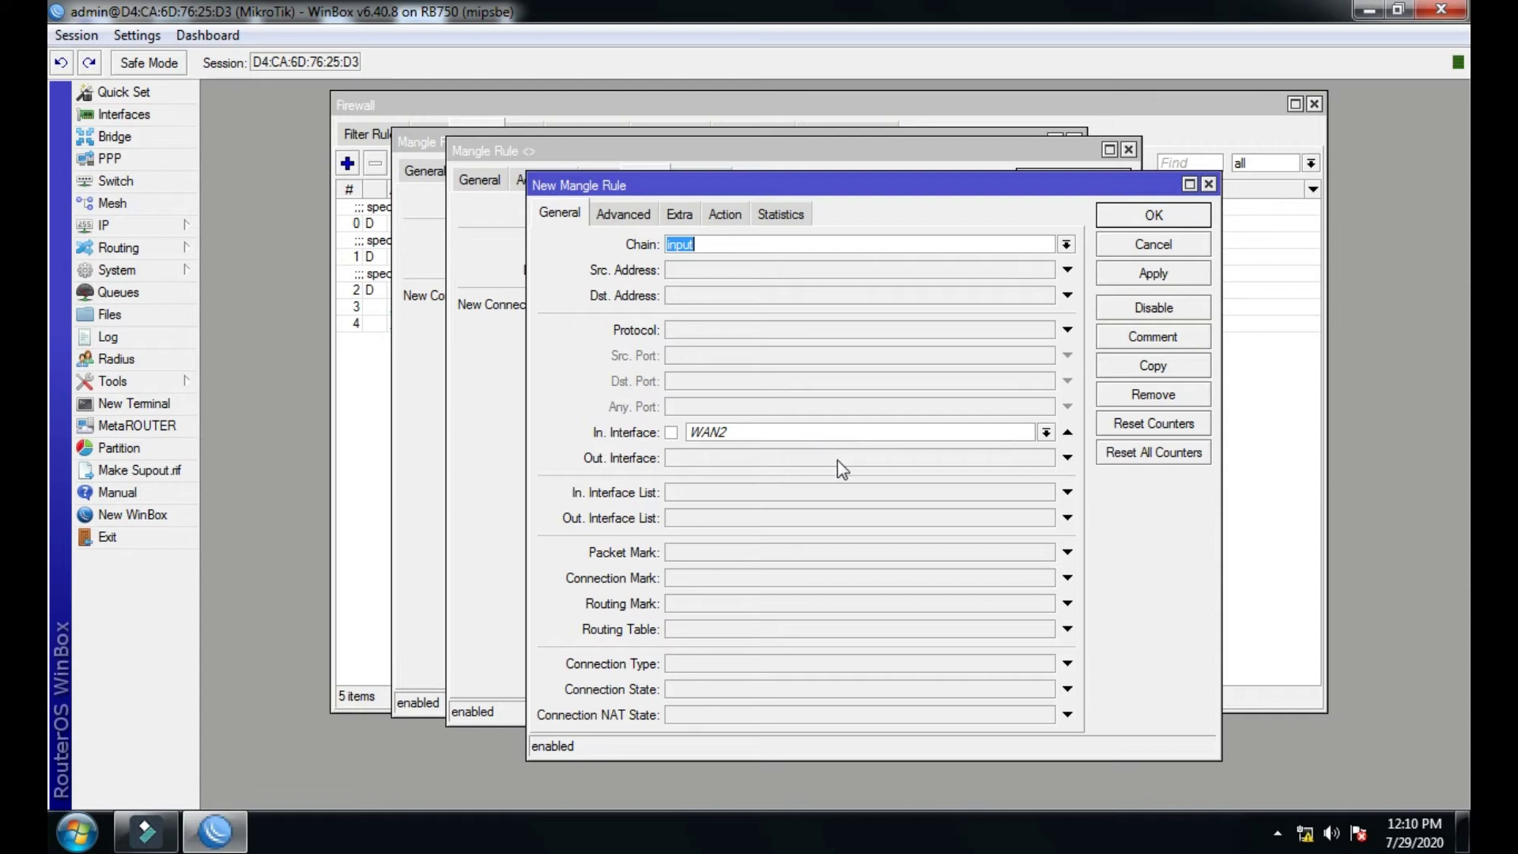
{"action": "left_click", "coordinate": [1046, 433]}
{"action": "left_click", "coordinate": [860, 506]}
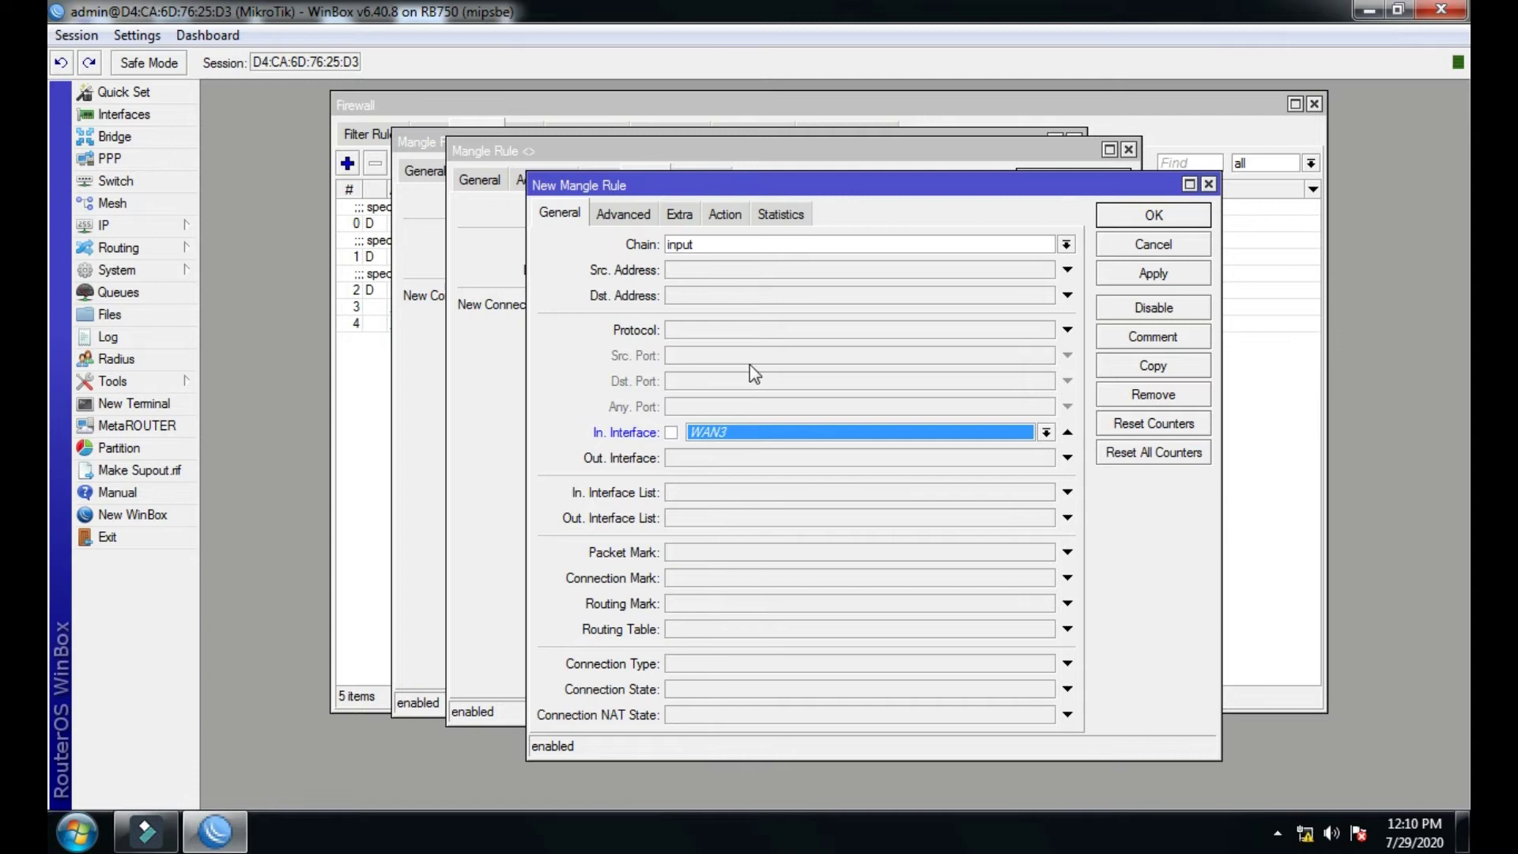
{"action": "left_click", "coordinate": [734, 217]}
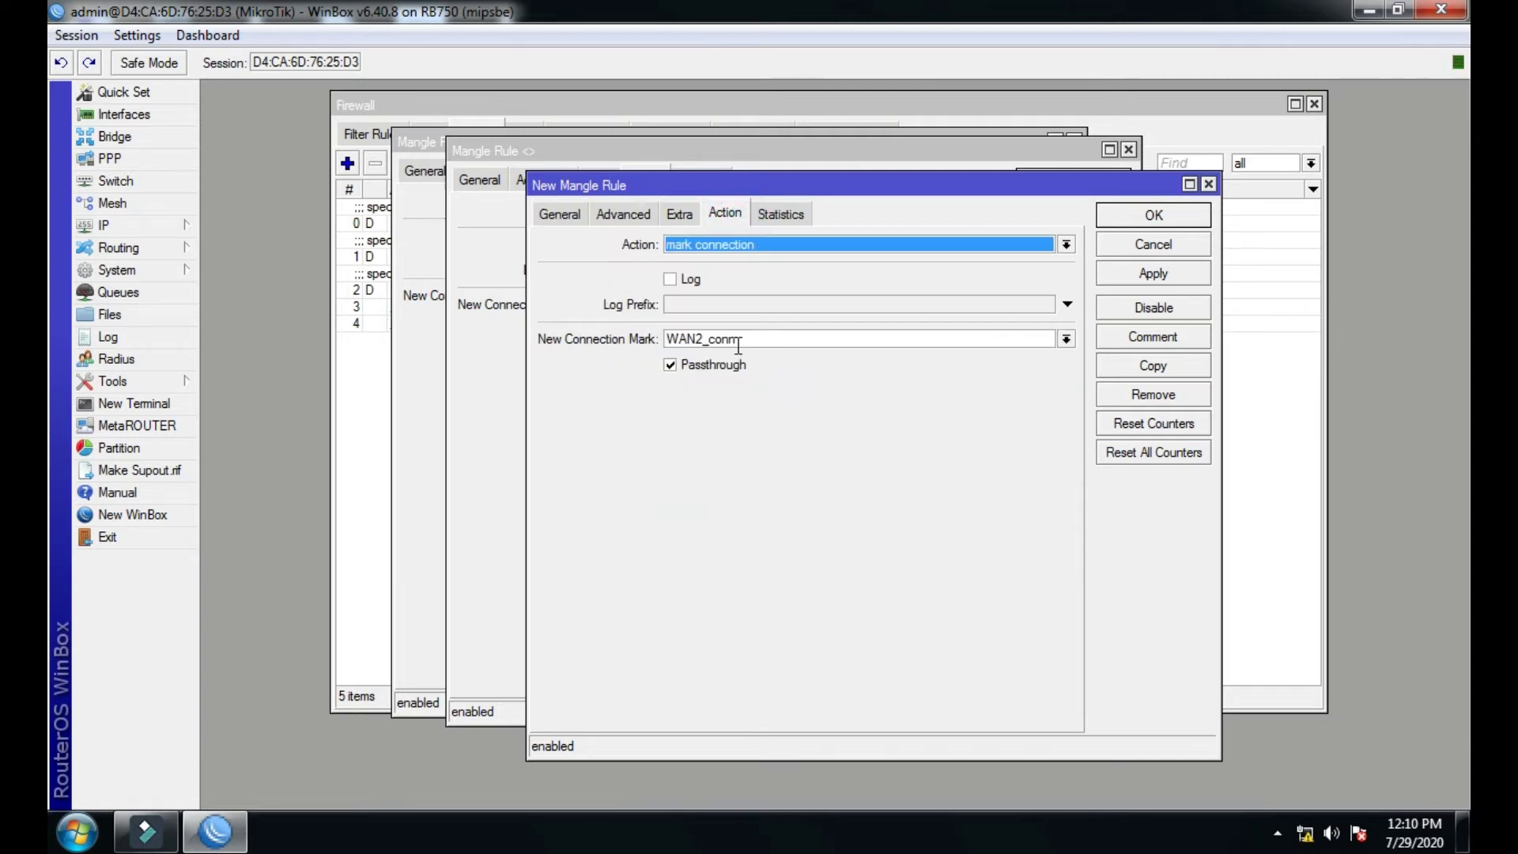
{"action": "left_click", "coordinate": [700, 339]}
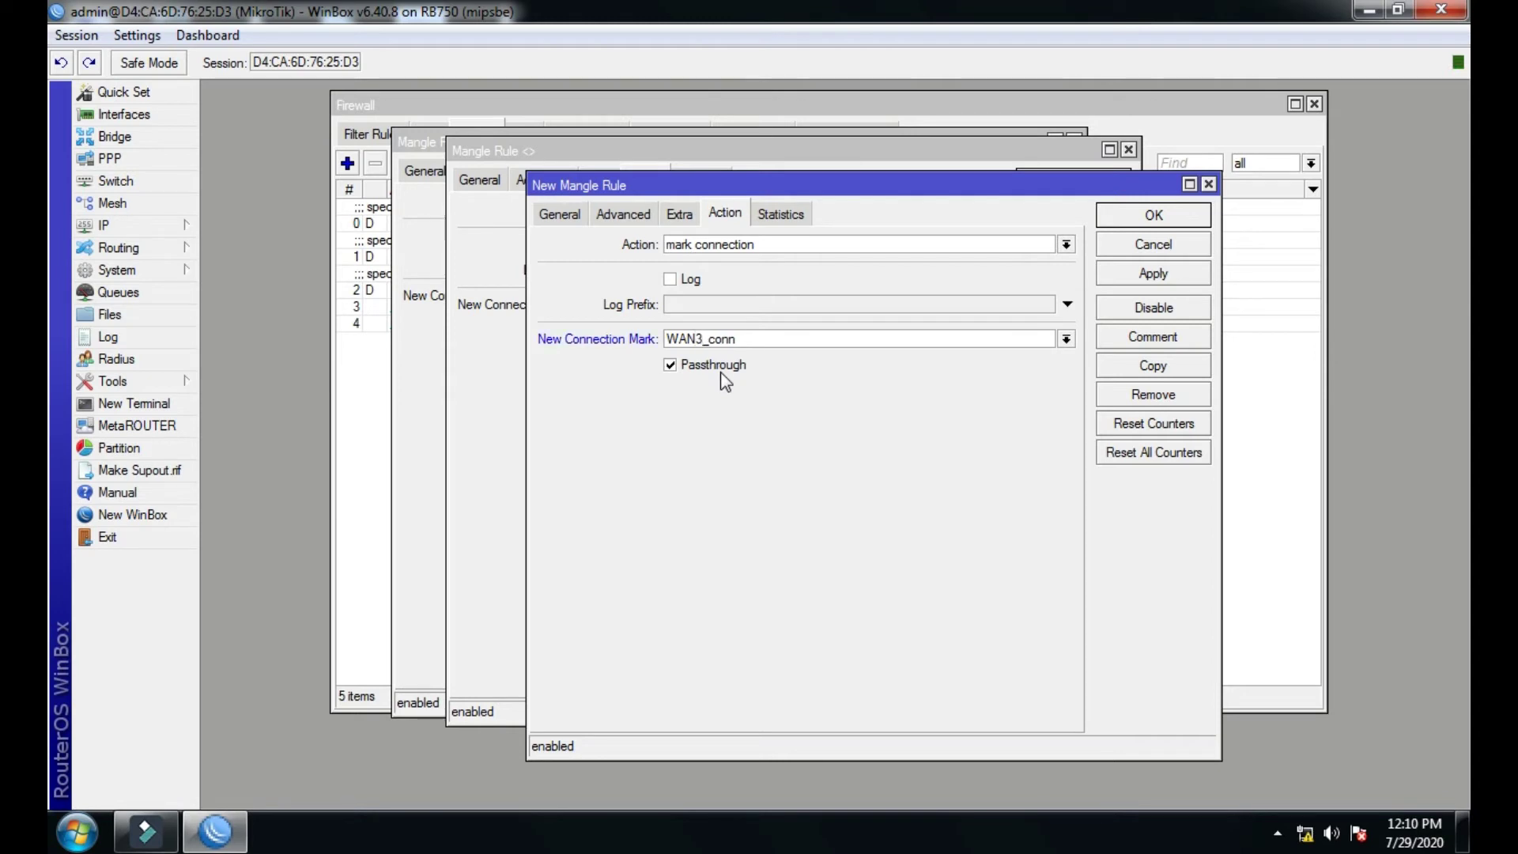
{"action": "left_click", "coordinate": [1111, 276]}
{"action": "left_click", "coordinate": [1118, 228]}
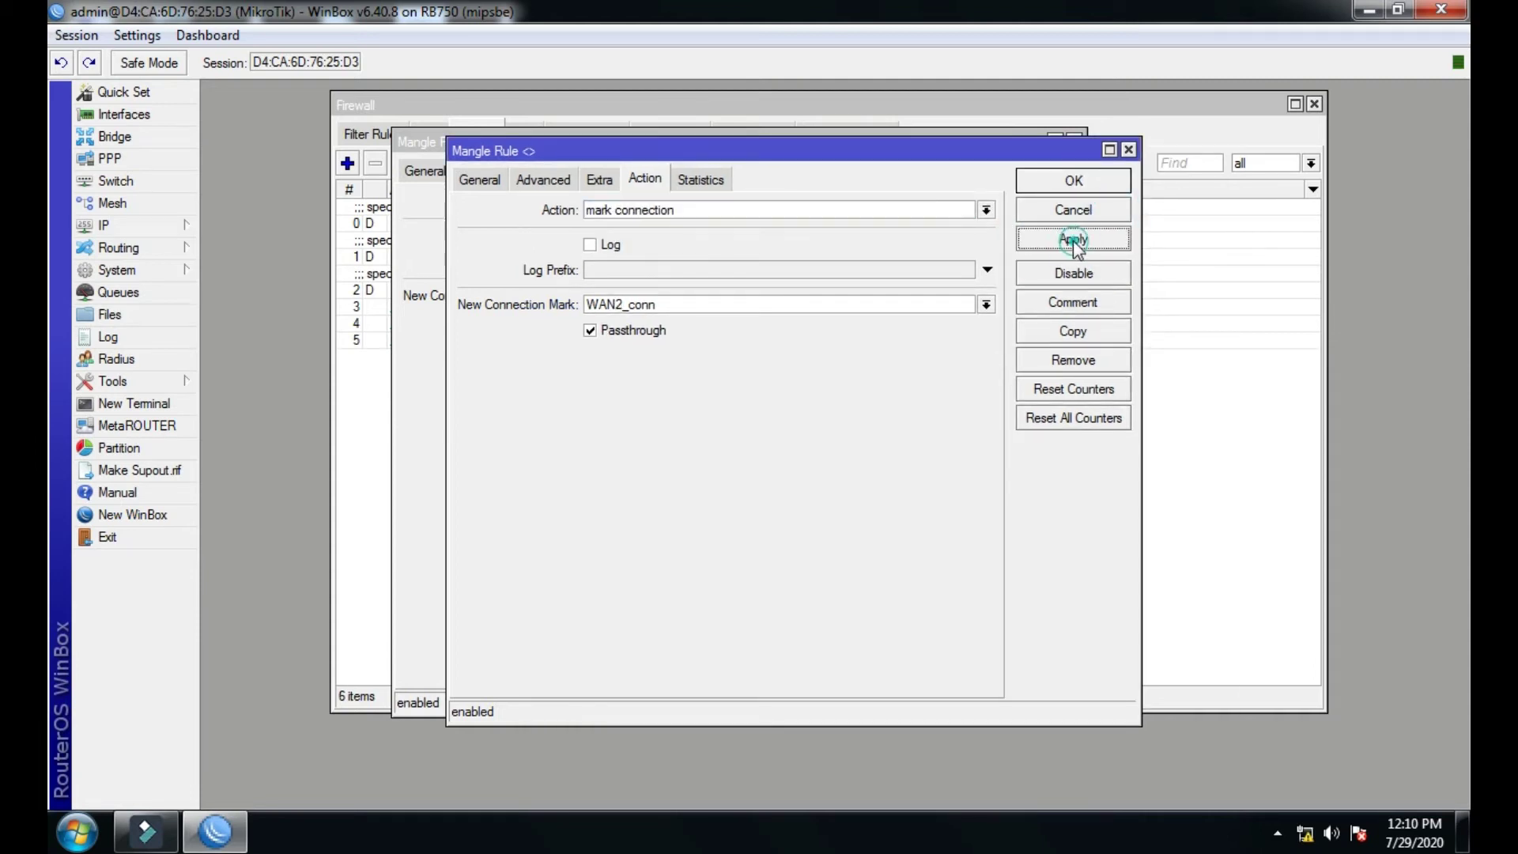
Confirm and close the WAN2 and WAN1 connection-mark rules, and check the input-chain rules in the mangle list.
{"action": "left_click", "coordinate": [1071, 181]}
{"action": "left_click", "coordinate": [1036, 171]}
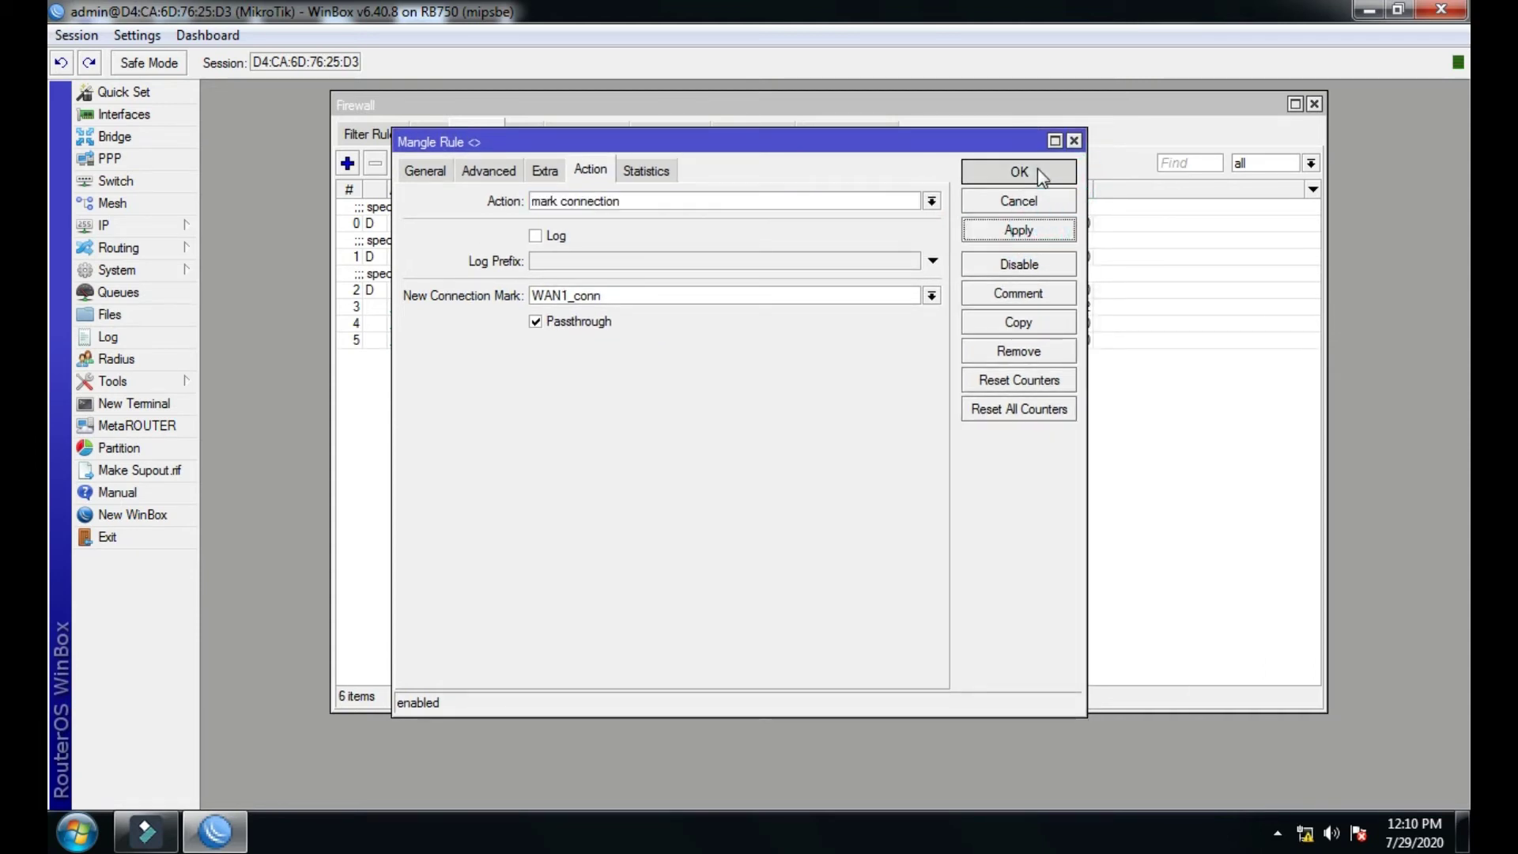
{"action": "left_click", "coordinate": [457, 320]}
{"action": "left_click", "coordinate": [437, 307]}
{"action": "left_click", "coordinate": [427, 323]}
{"action": "left_click", "coordinate": [420, 341]}
{"action": "left_click", "coordinate": [419, 325]}
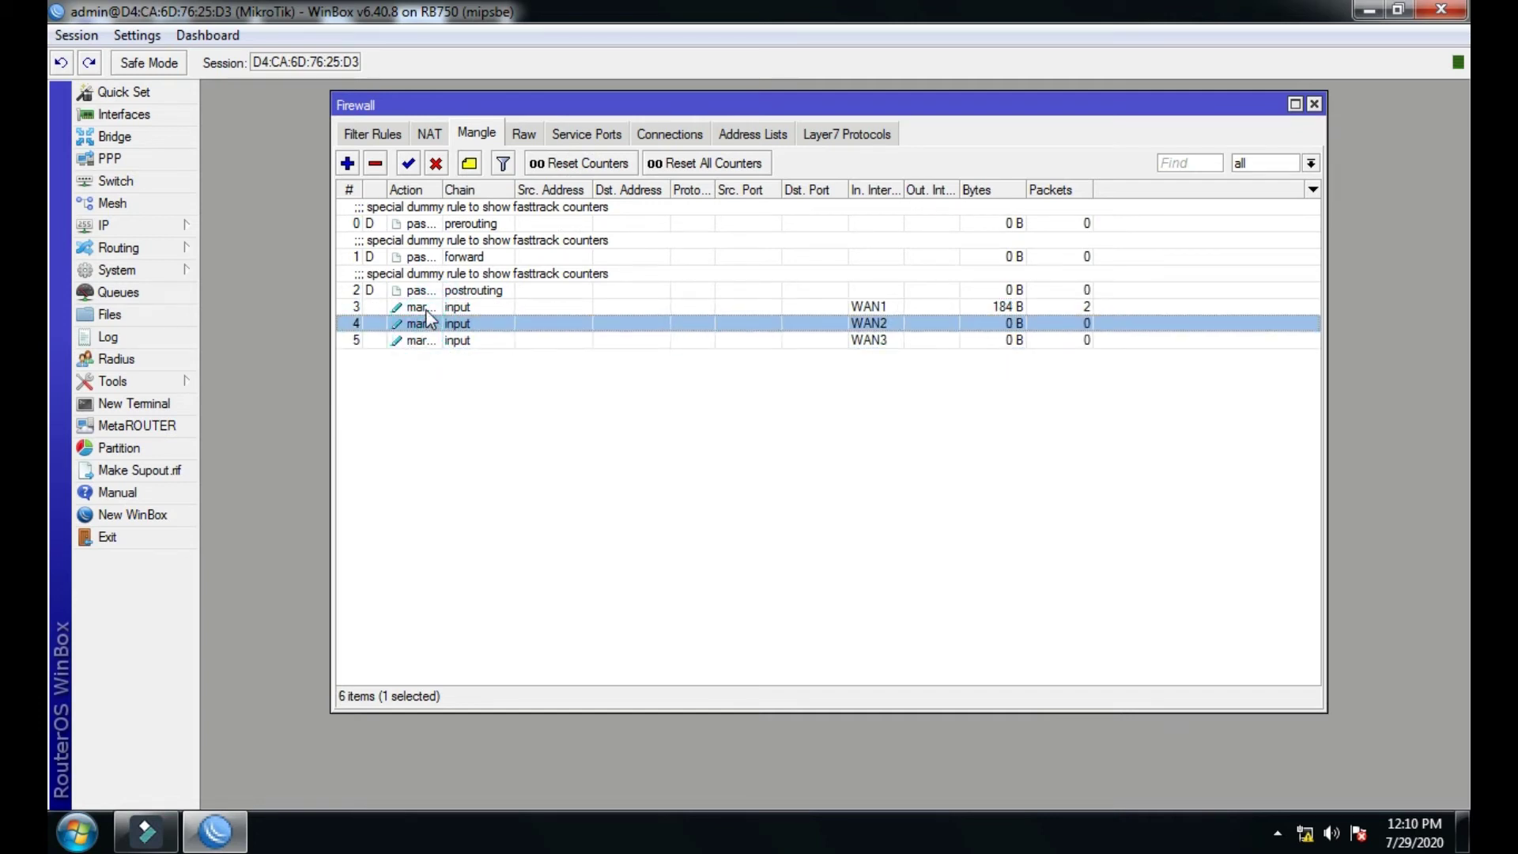
{"action": "left_click", "coordinate": [425, 307]}
{"action": "left_click", "coordinate": [435, 374]}
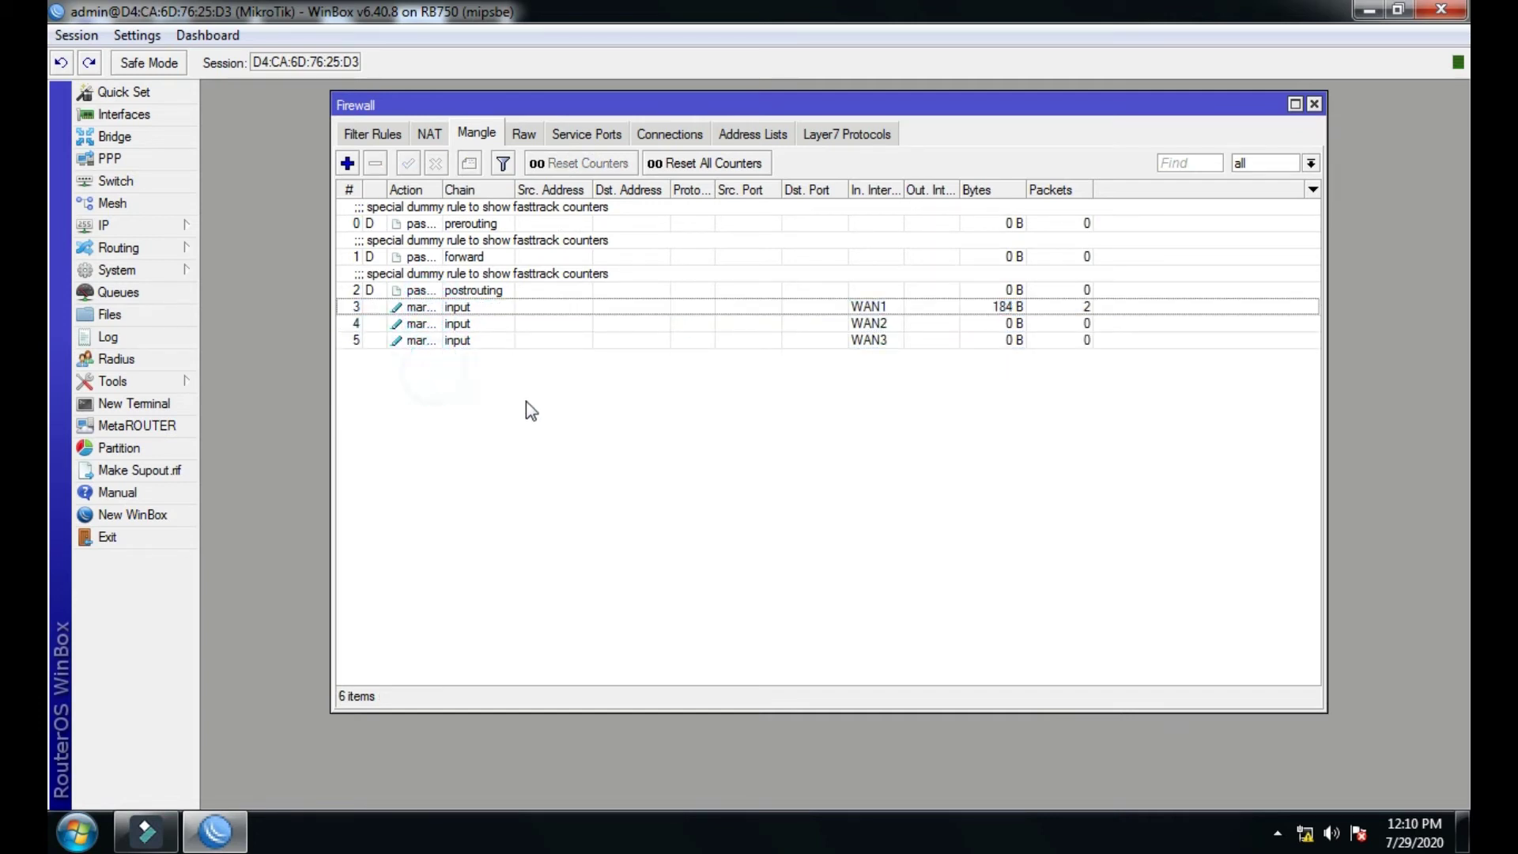
Start a new mangle rule with chain output and connection mark WAN1_conn.
{"action": "left_click", "coordinate": [347, 163]}
{"action": "left_click", "coordinate": [427, 170]}
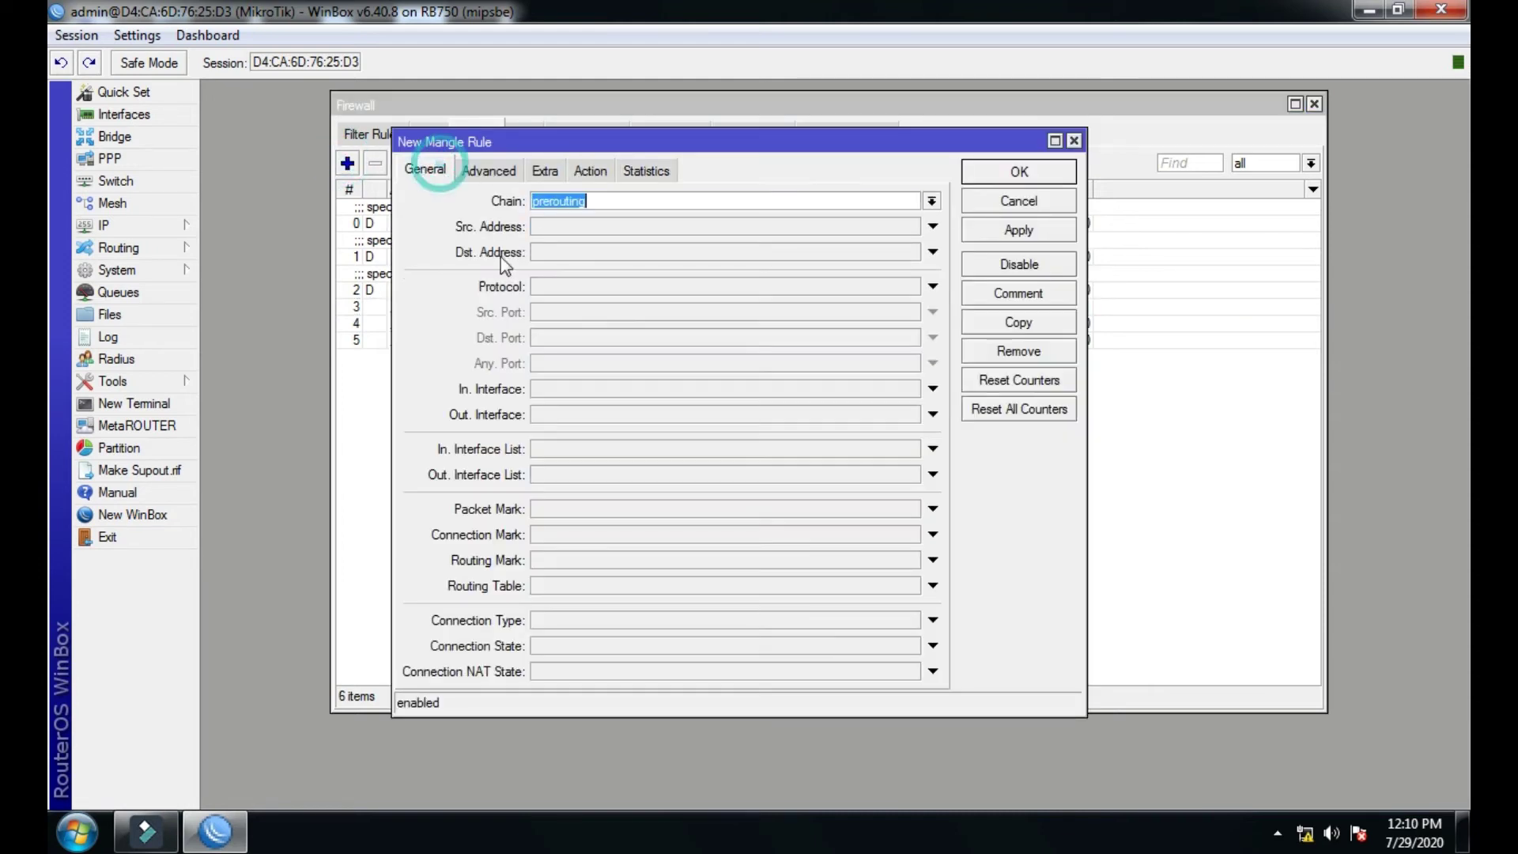
{"action": "left_click", "coordinate": [932, 201]}
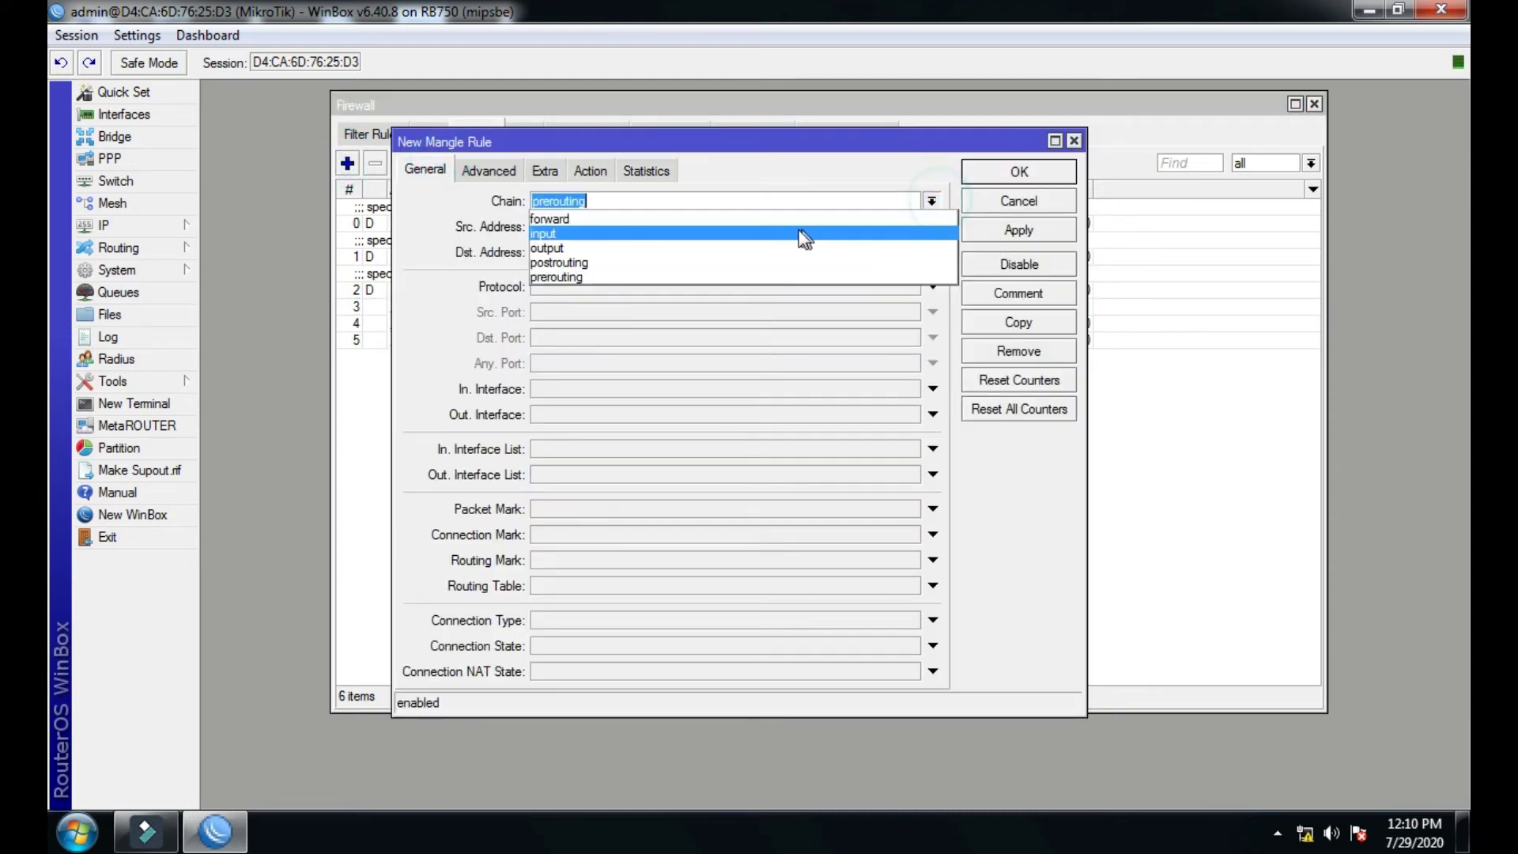
{"action": "left_click", "coordinate": [757, 248]}
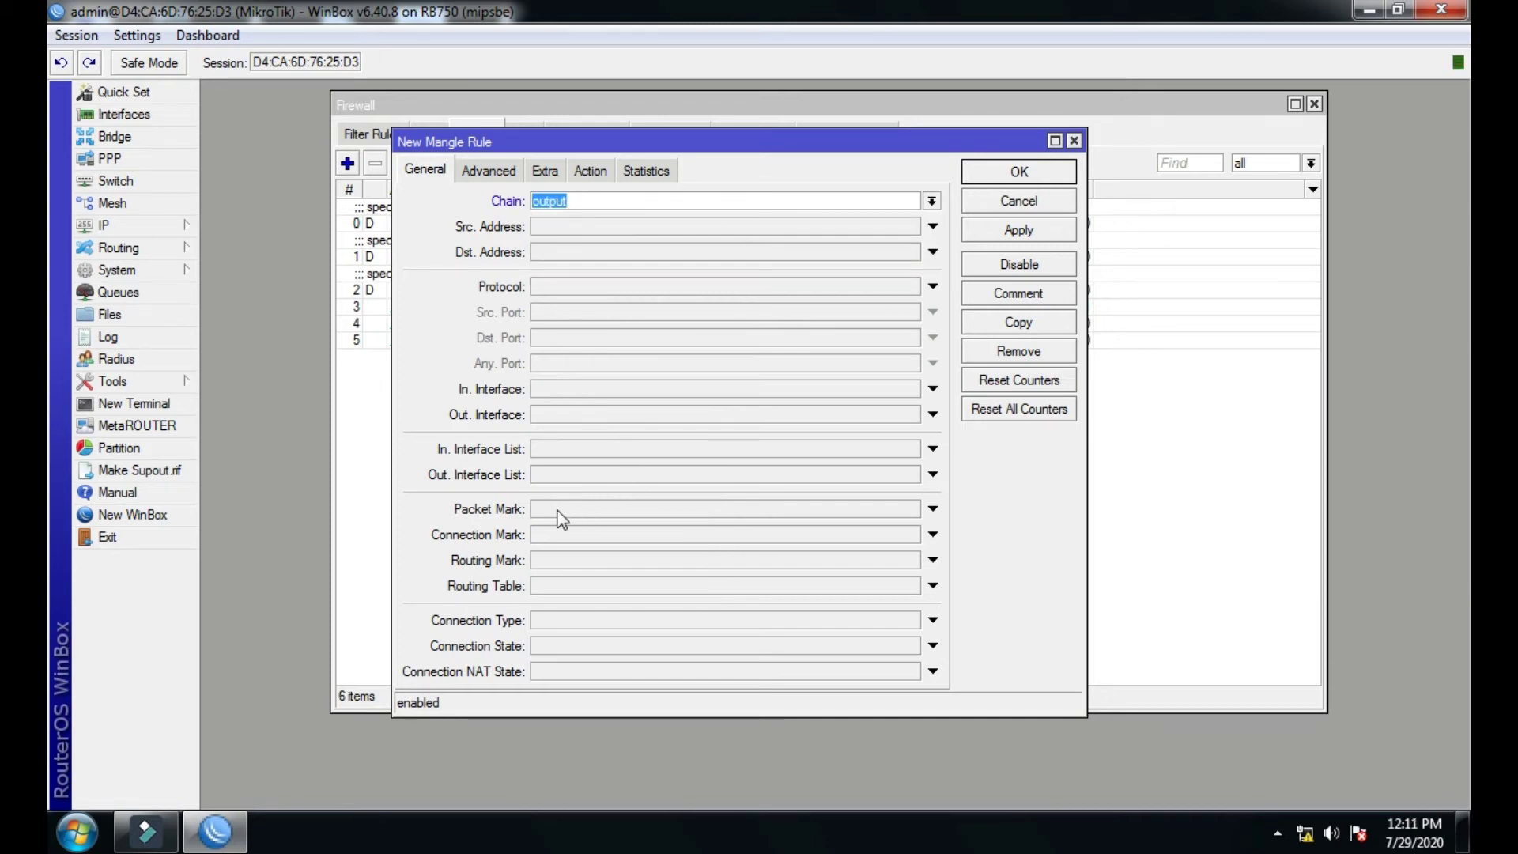
{"action": "left_click", "coordinate": [570, 534]}
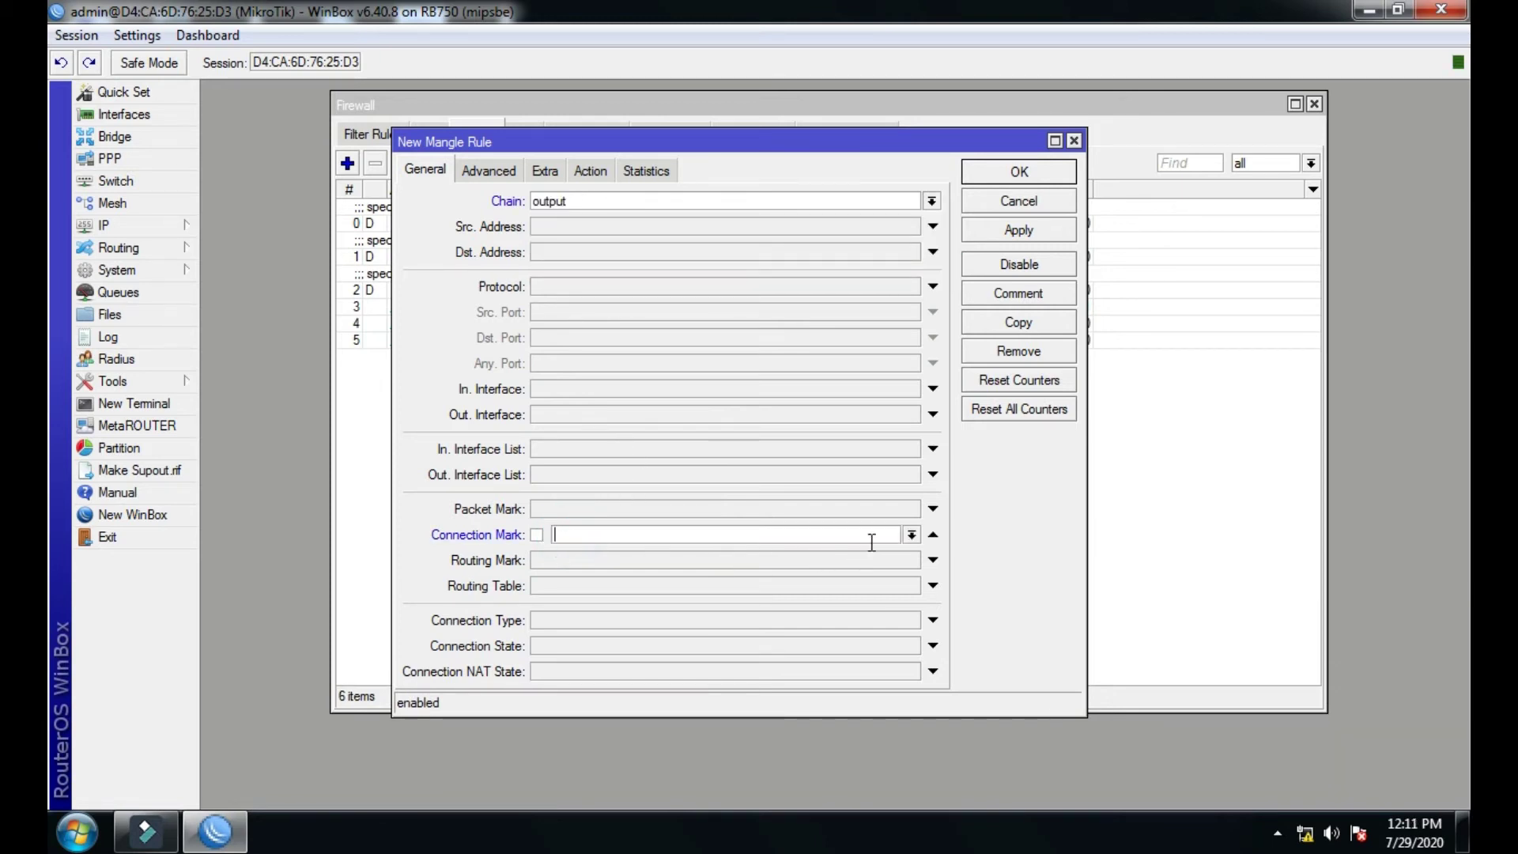
{"action": "left_click", "coordinate": [911, 534]}
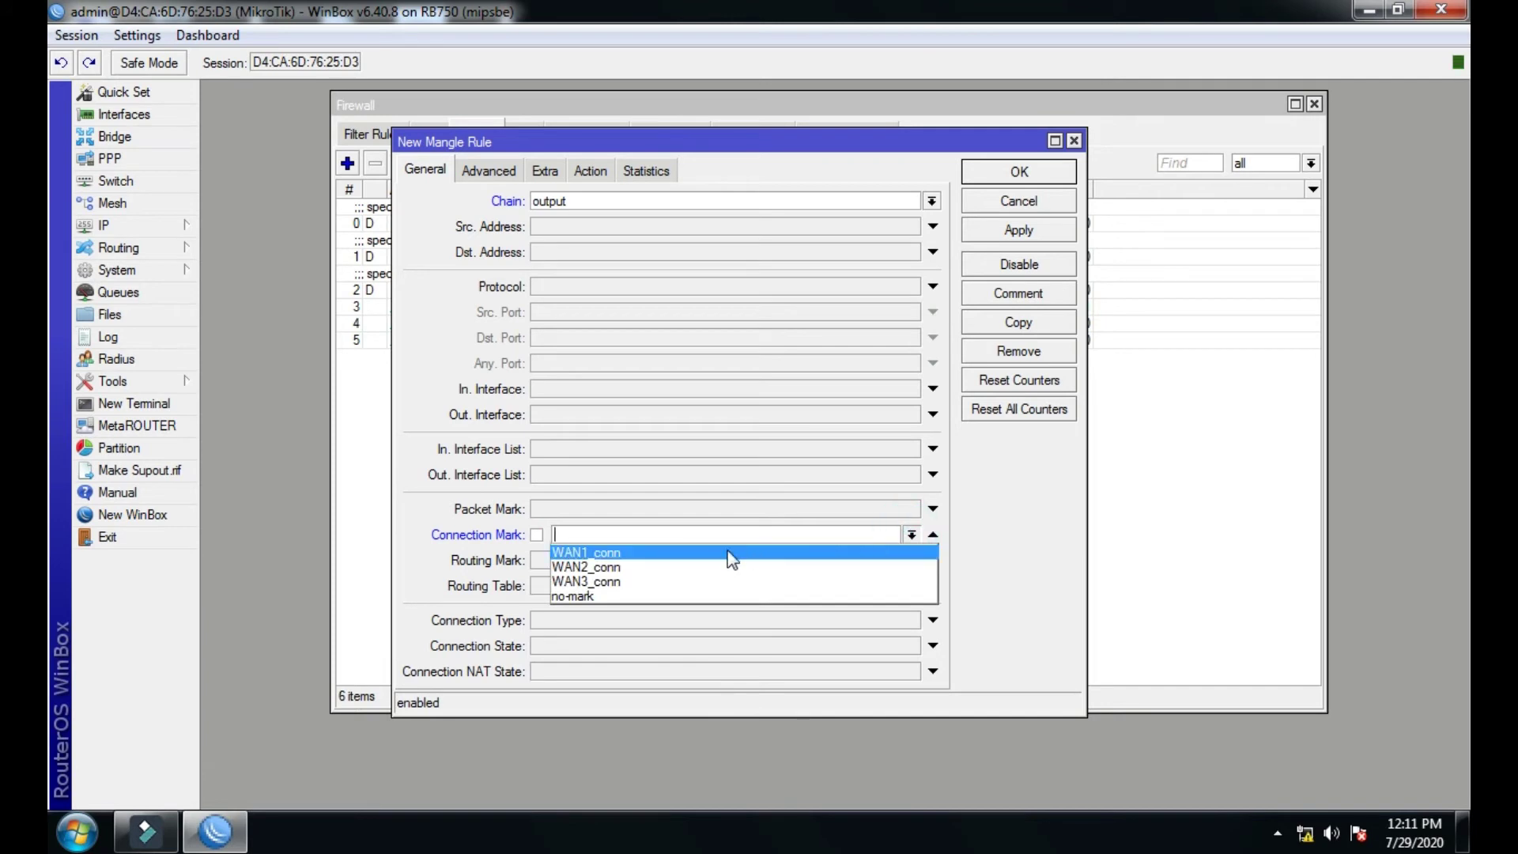
{"action": "left_click", "coordinate": [679, 552]}
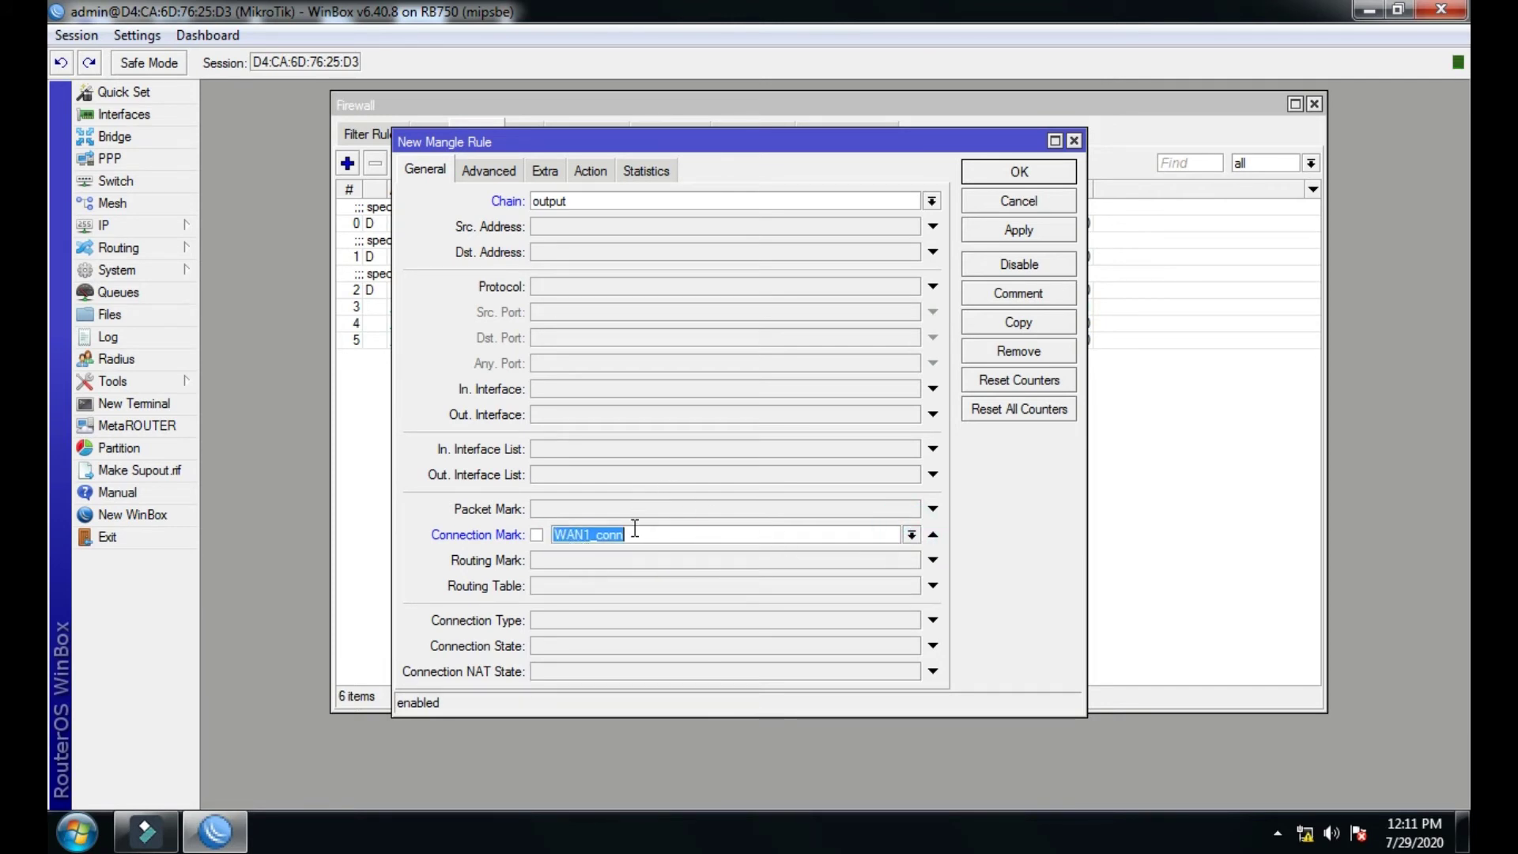
{"action": "left_click_drag", "start_coordinate": [661, 538], "coordinate": [554, 536]}
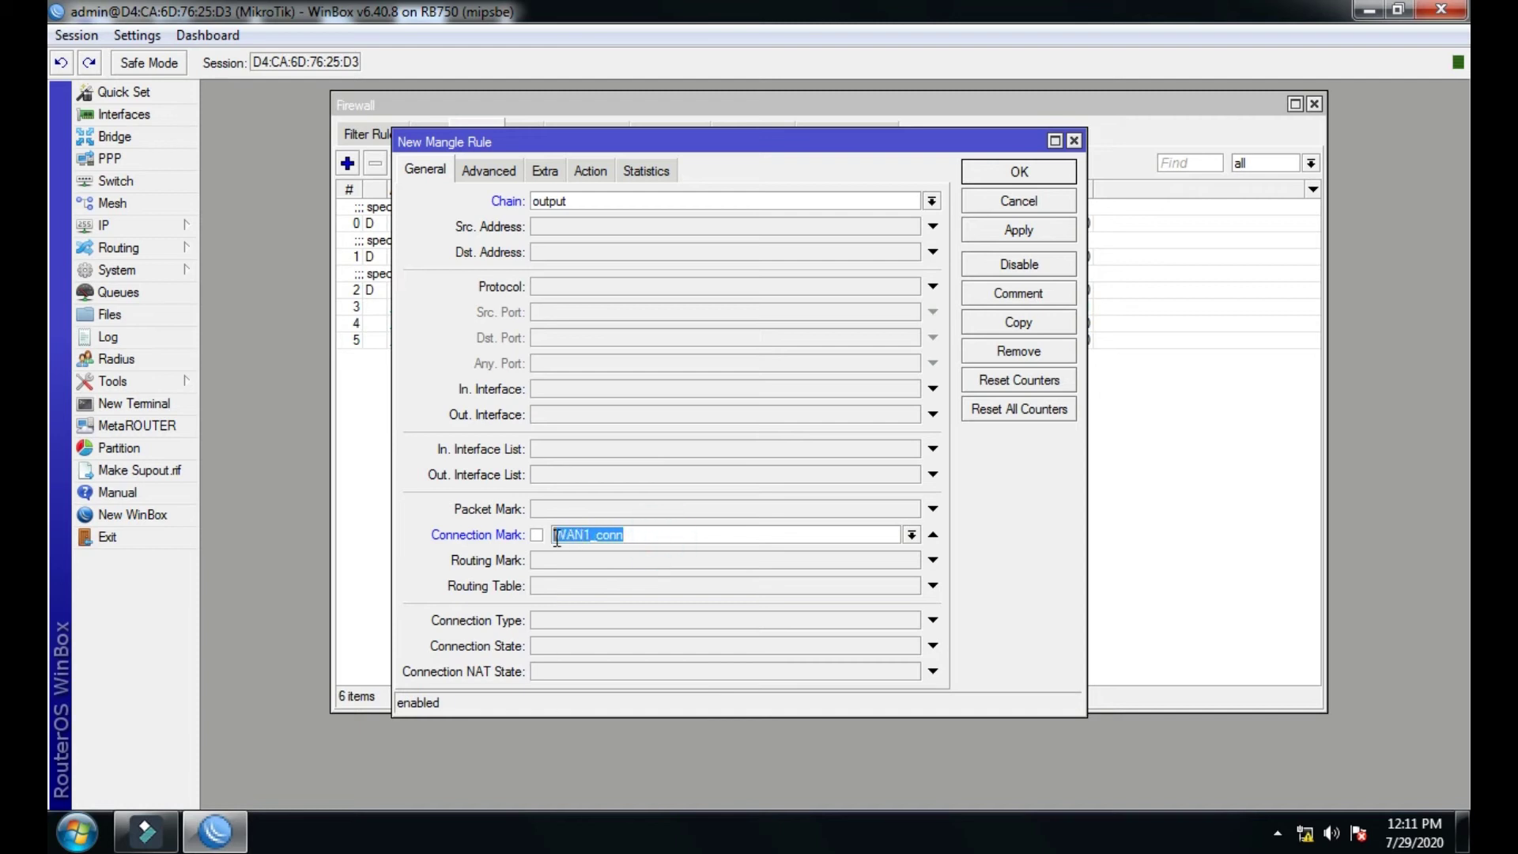
Set the output rule's action to mark routing with new routing mark to_WAN1 and apply it.
{"action": "left_click", "coordinate": [582, 174]}
{"action": "left_click", "coordinate": [630, 200]}
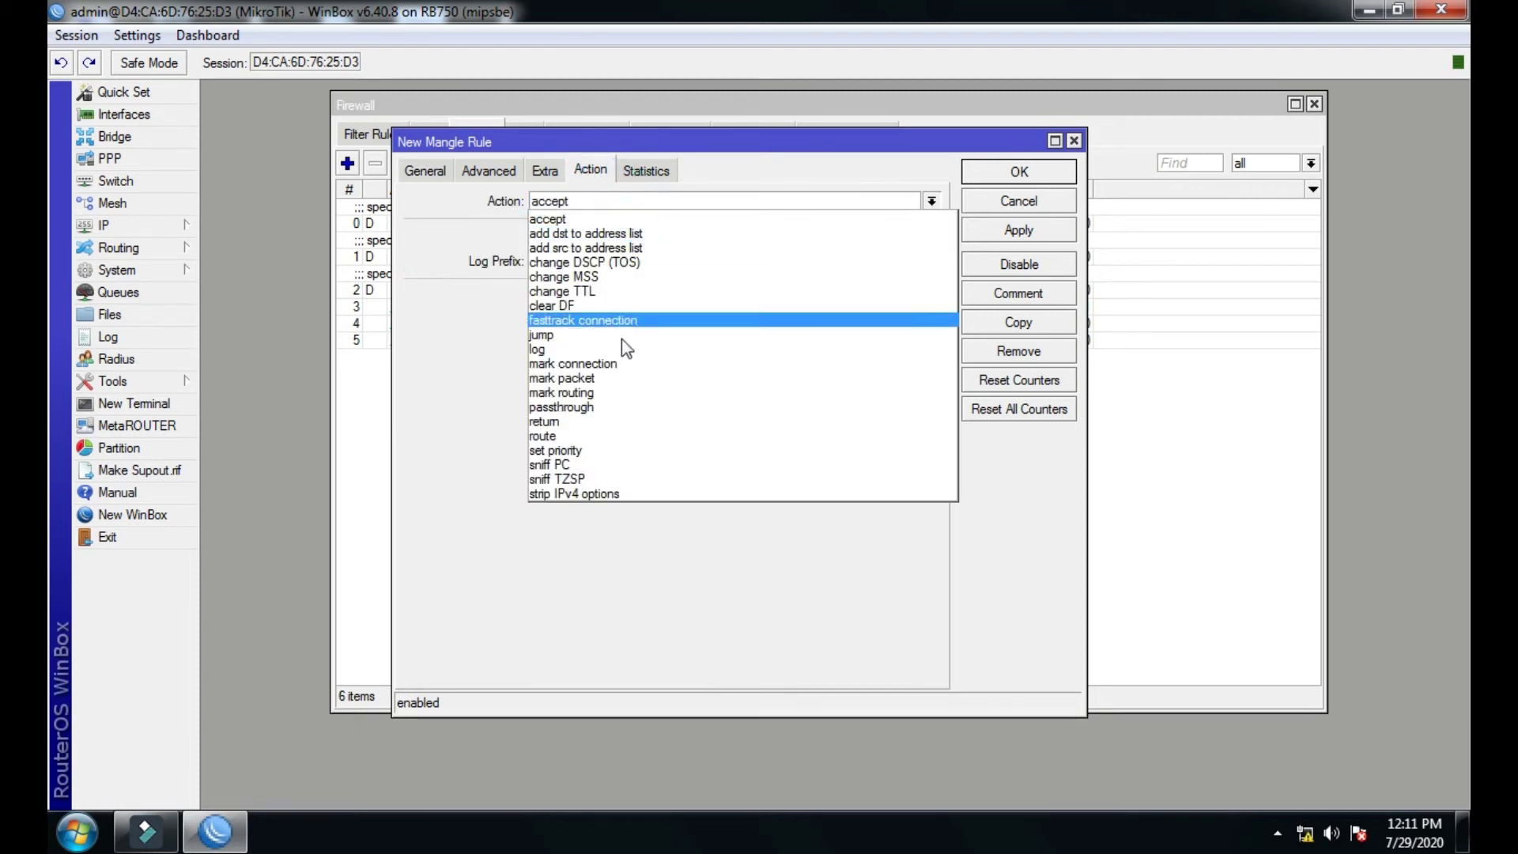
{"action": "left_click", "coordinate": [597, 390]}
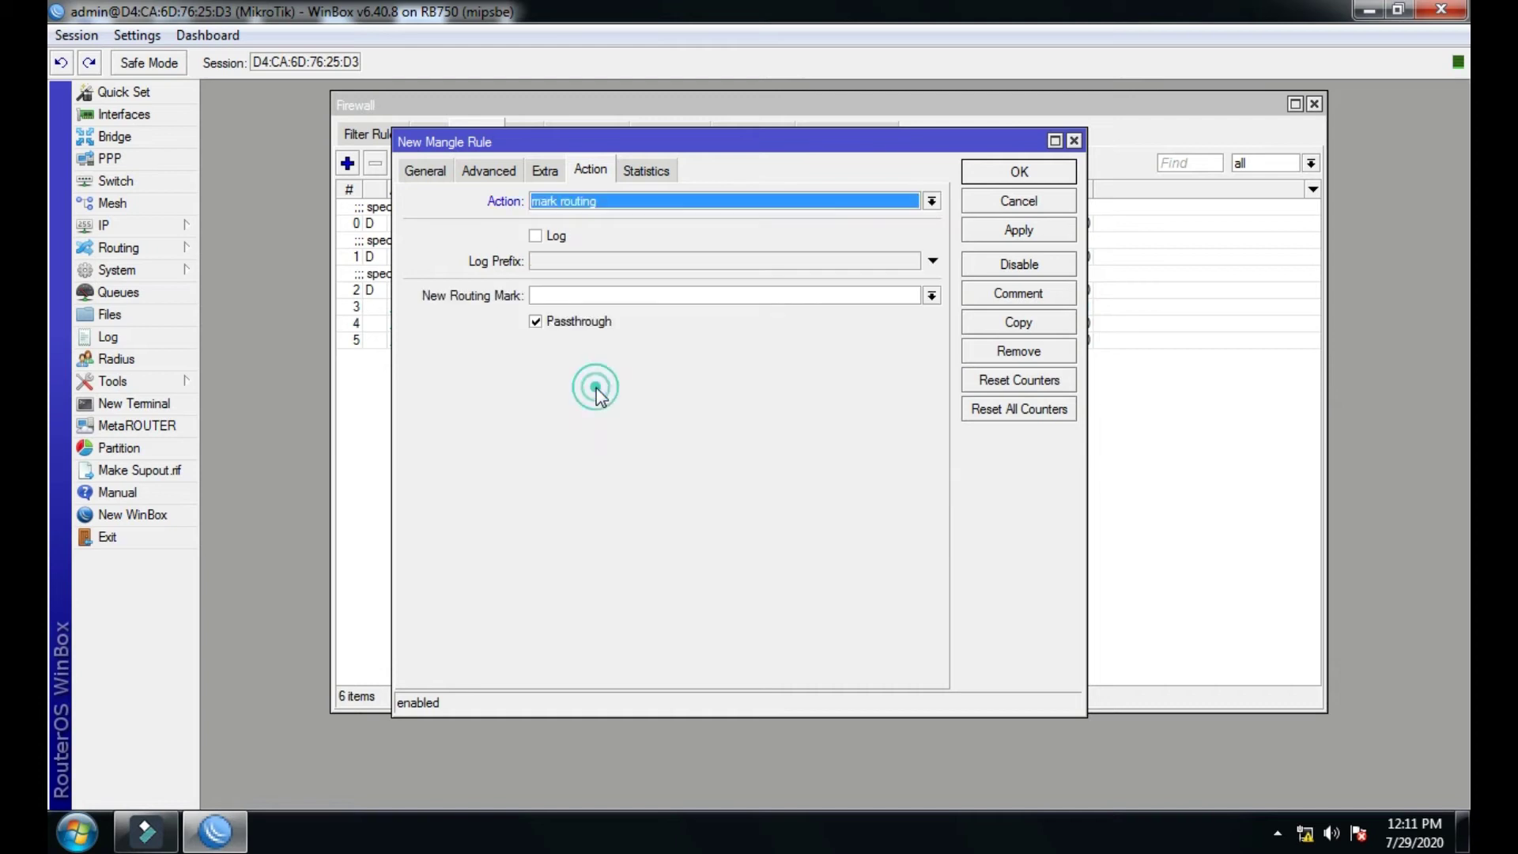
{"action": "left_click", "coordinate": [603, 294]}
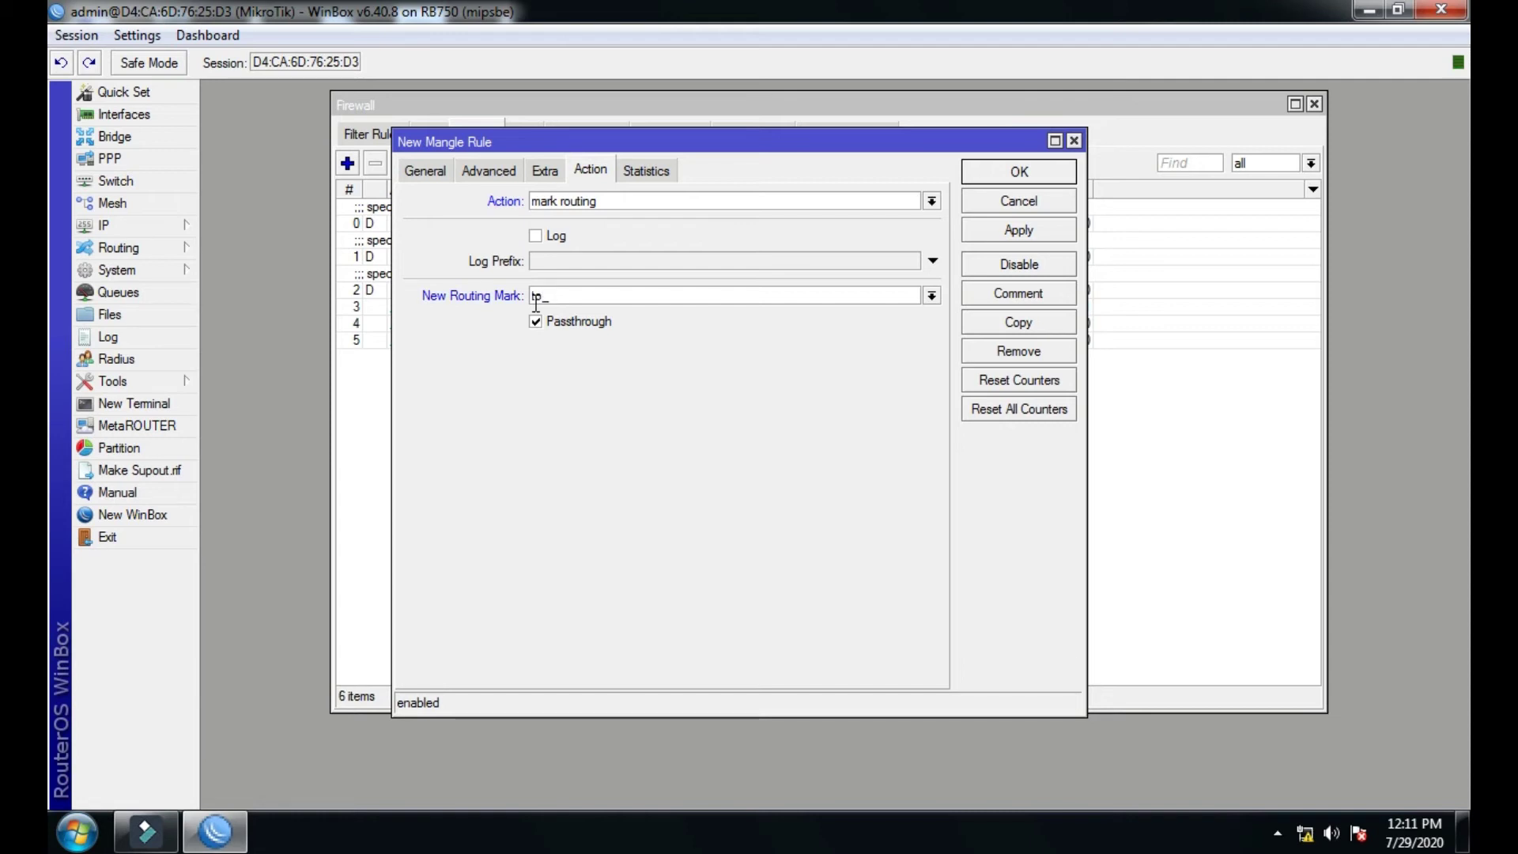
{"action": "type", "text": "tp_W"}
{"action": "left_click", "coordinate": [1006, 235]}
Copy the to_WAN1 output rule and apply the copy with connection mark WAN2_conn and new routing mark to_WAN2.
{"action": "left_click", "coordinate": [995, 321]}
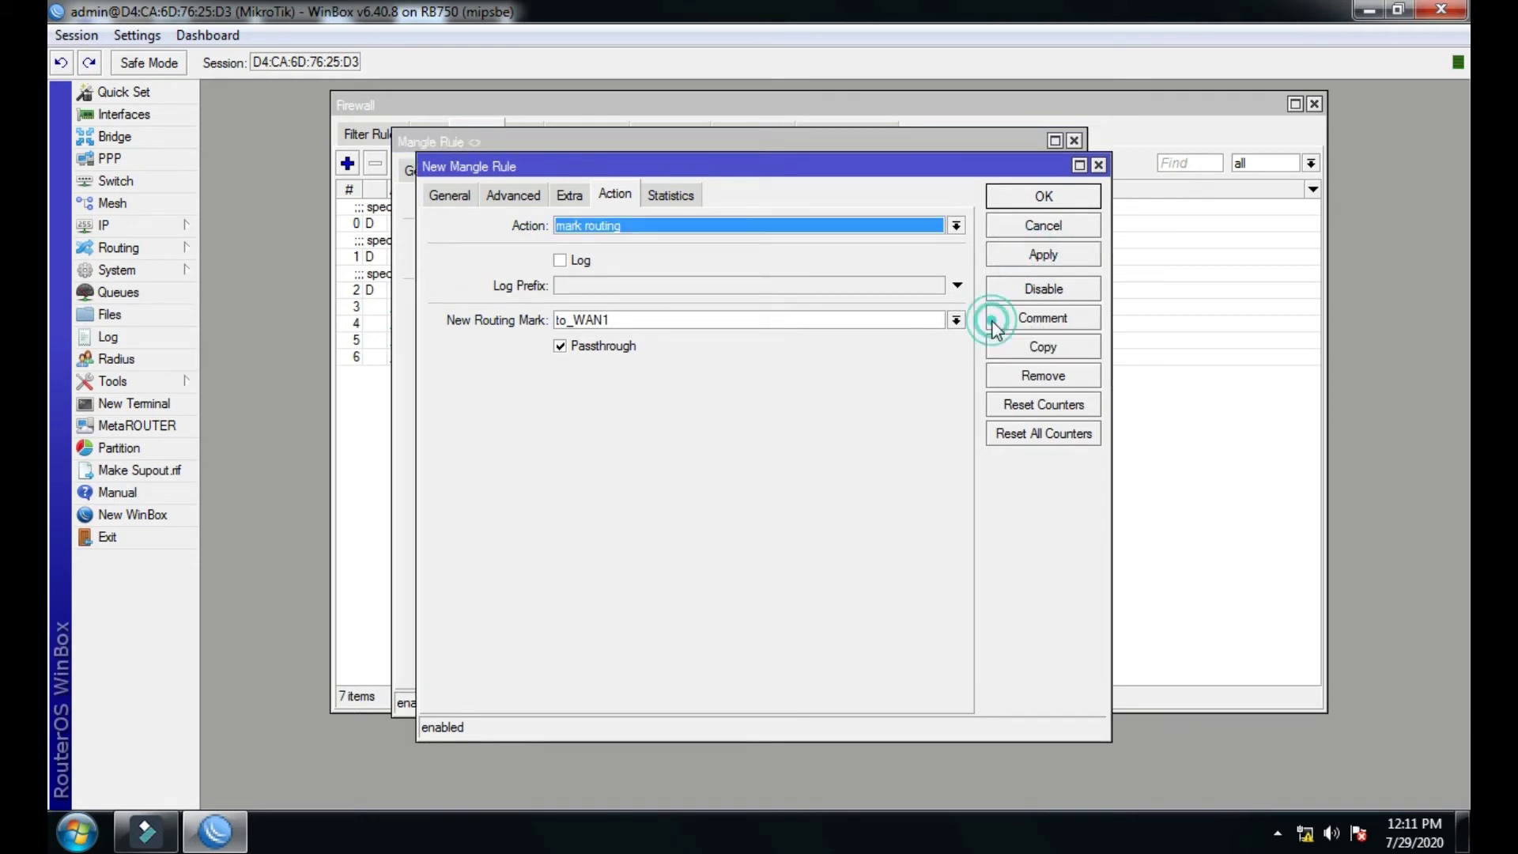
{"action": "left_click", "coordinate": [454, 195]}
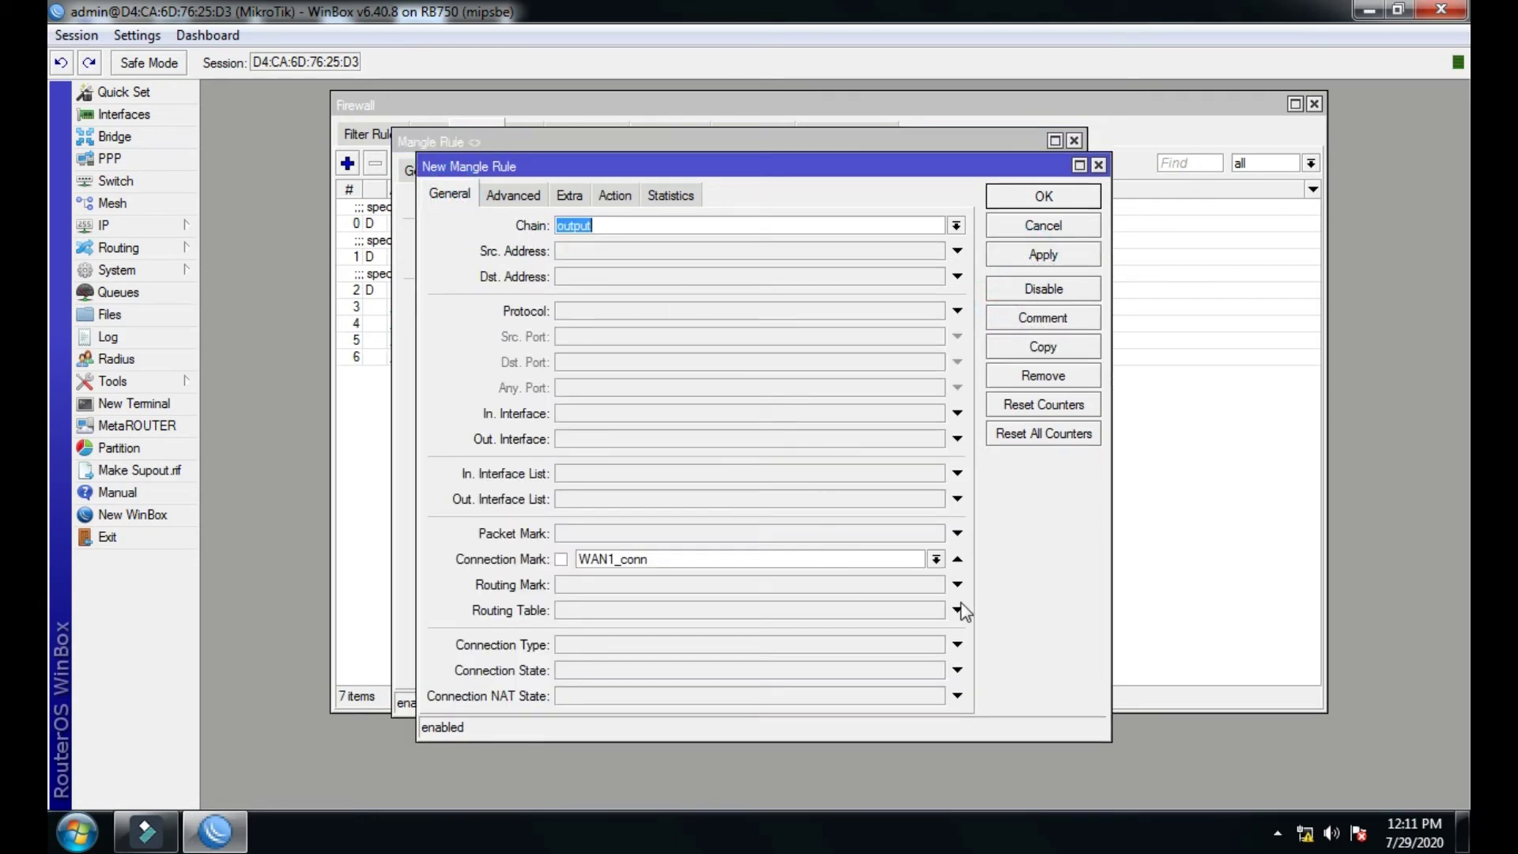
{"action": "left_click", "coordinate": [936, 559]}
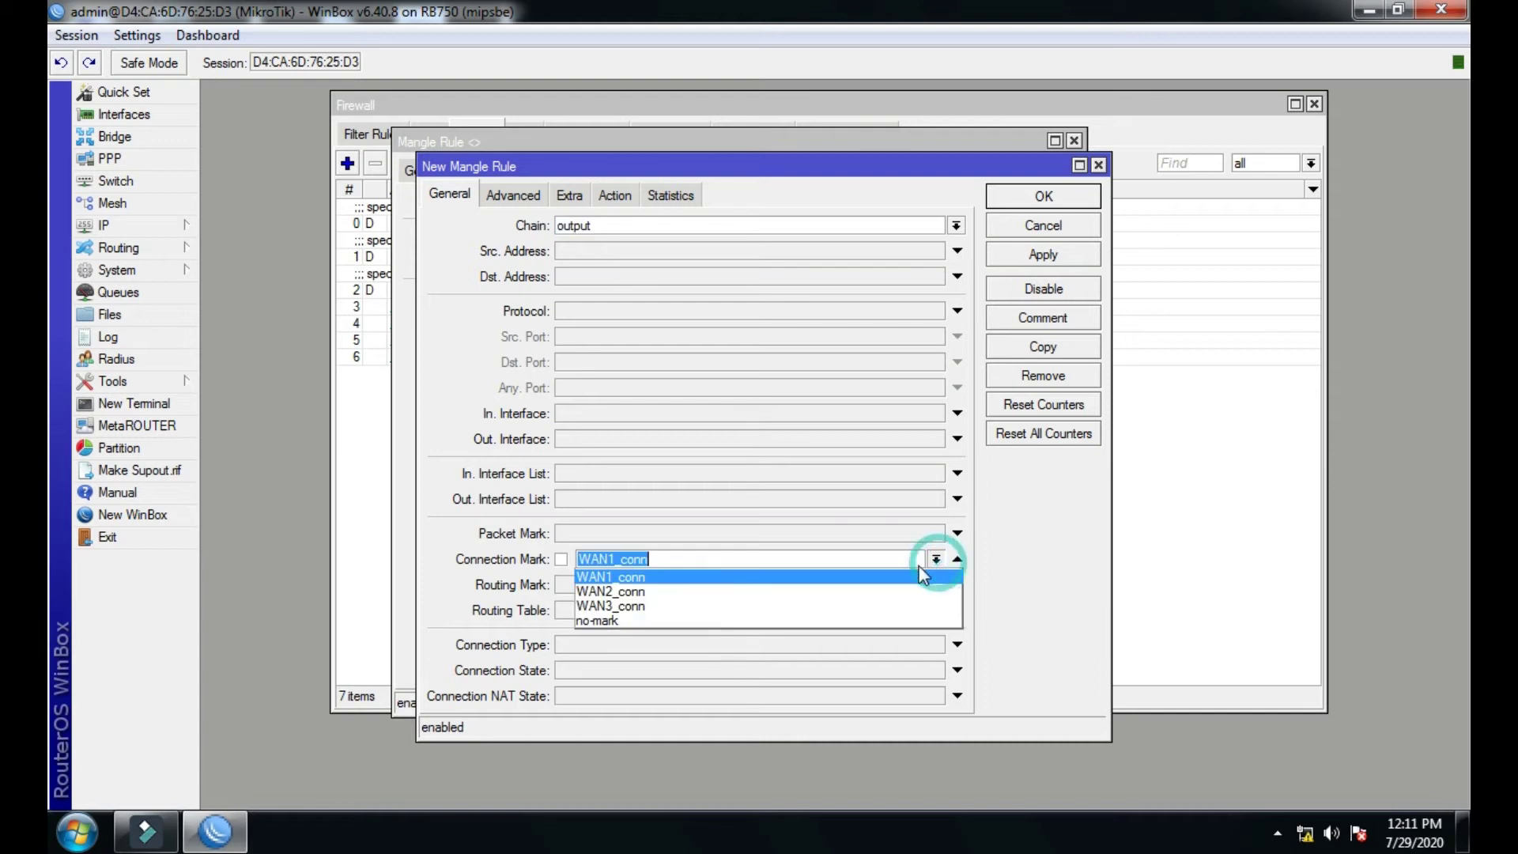
{"action": "left_click", "coordinate": [776, 593]}
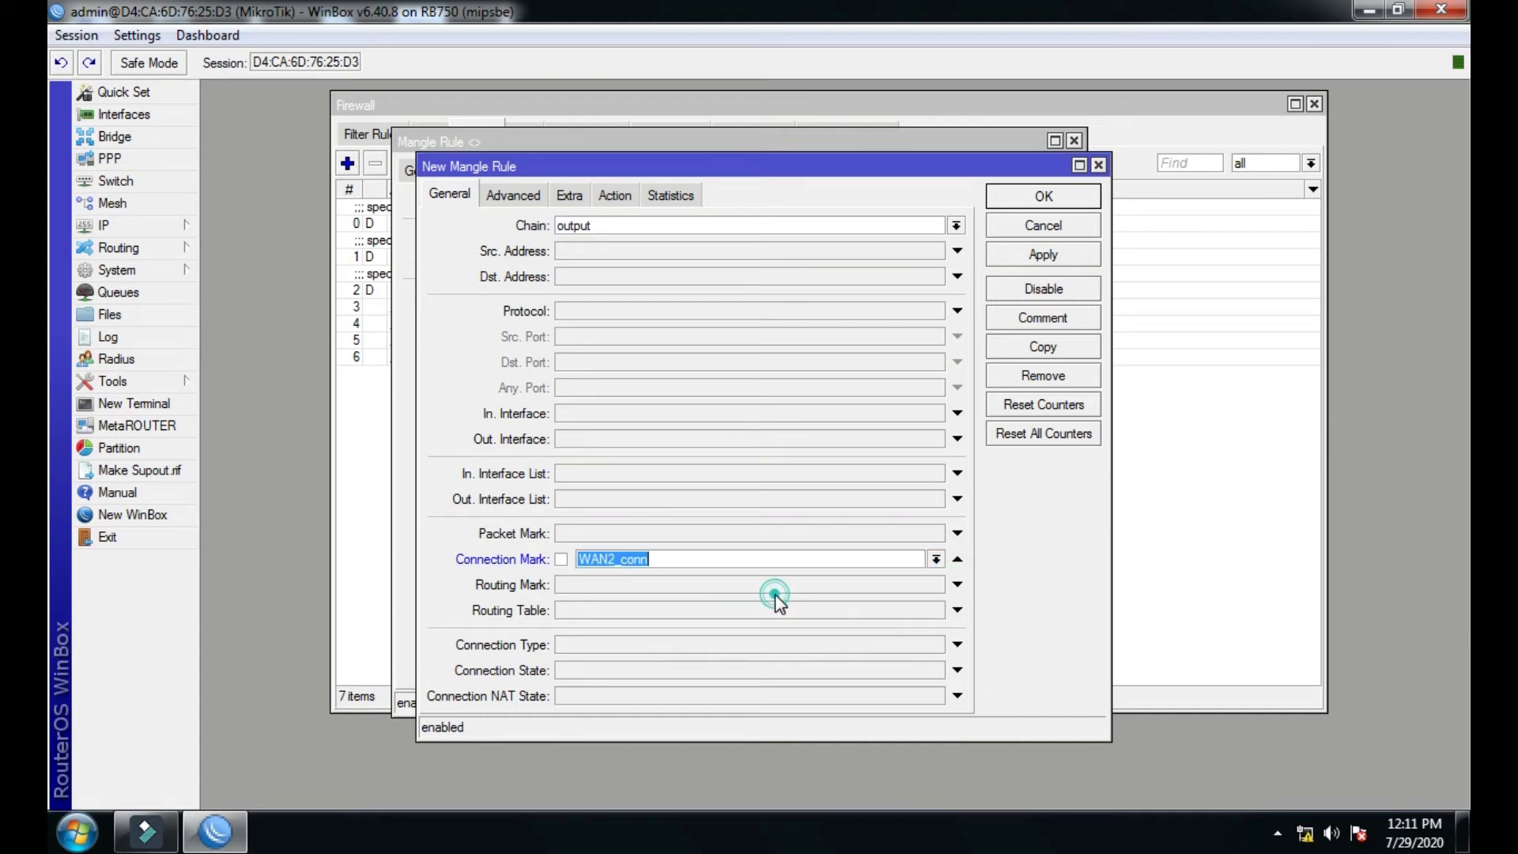
{"action": "left_click", "coordinate": [616, 197]}
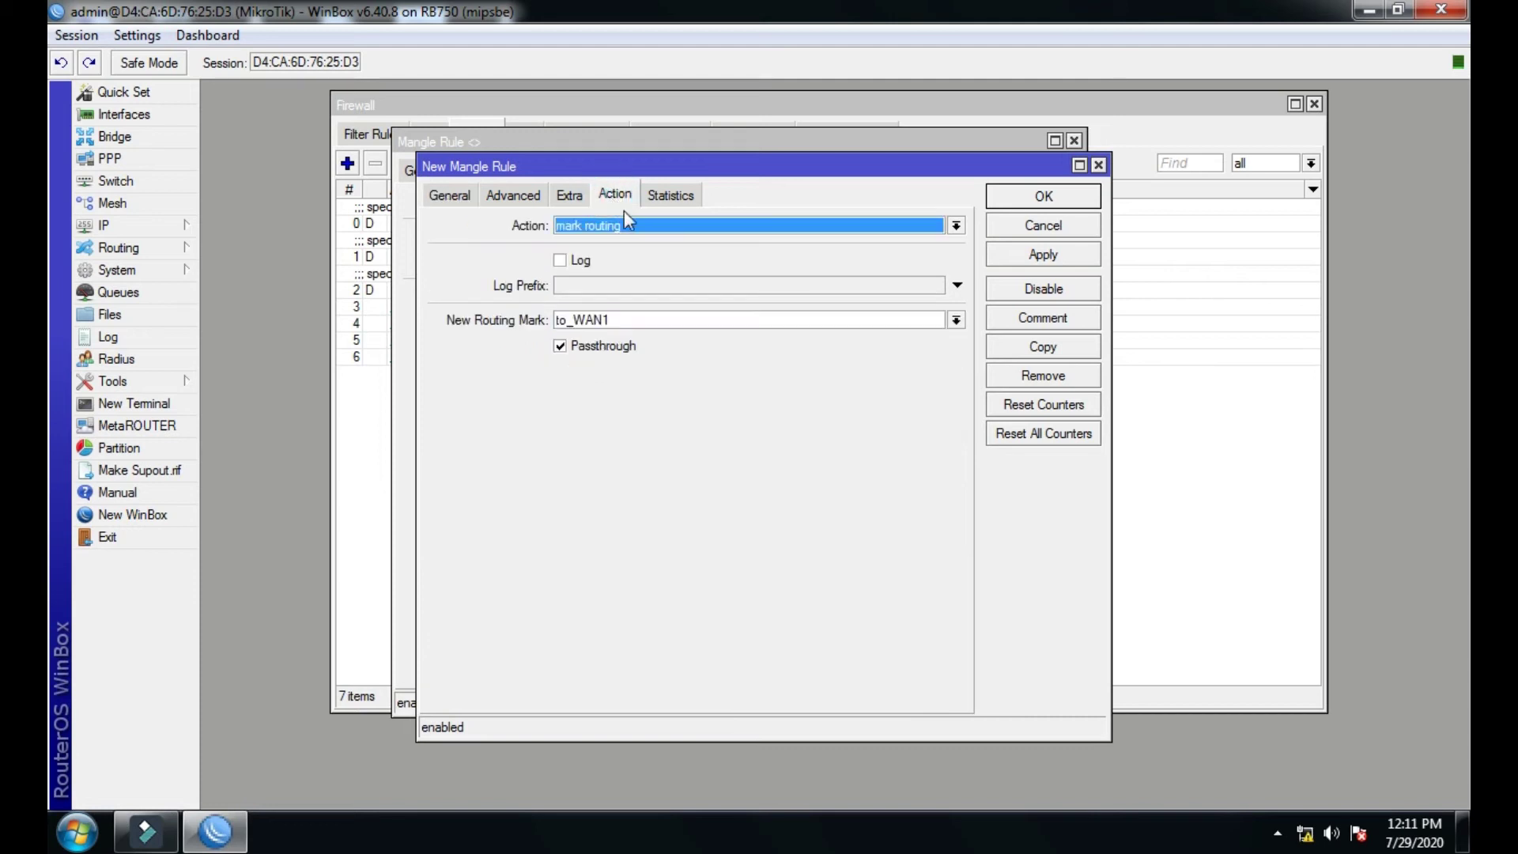
{"action": "left_click", "coordinate": [625, 319]}
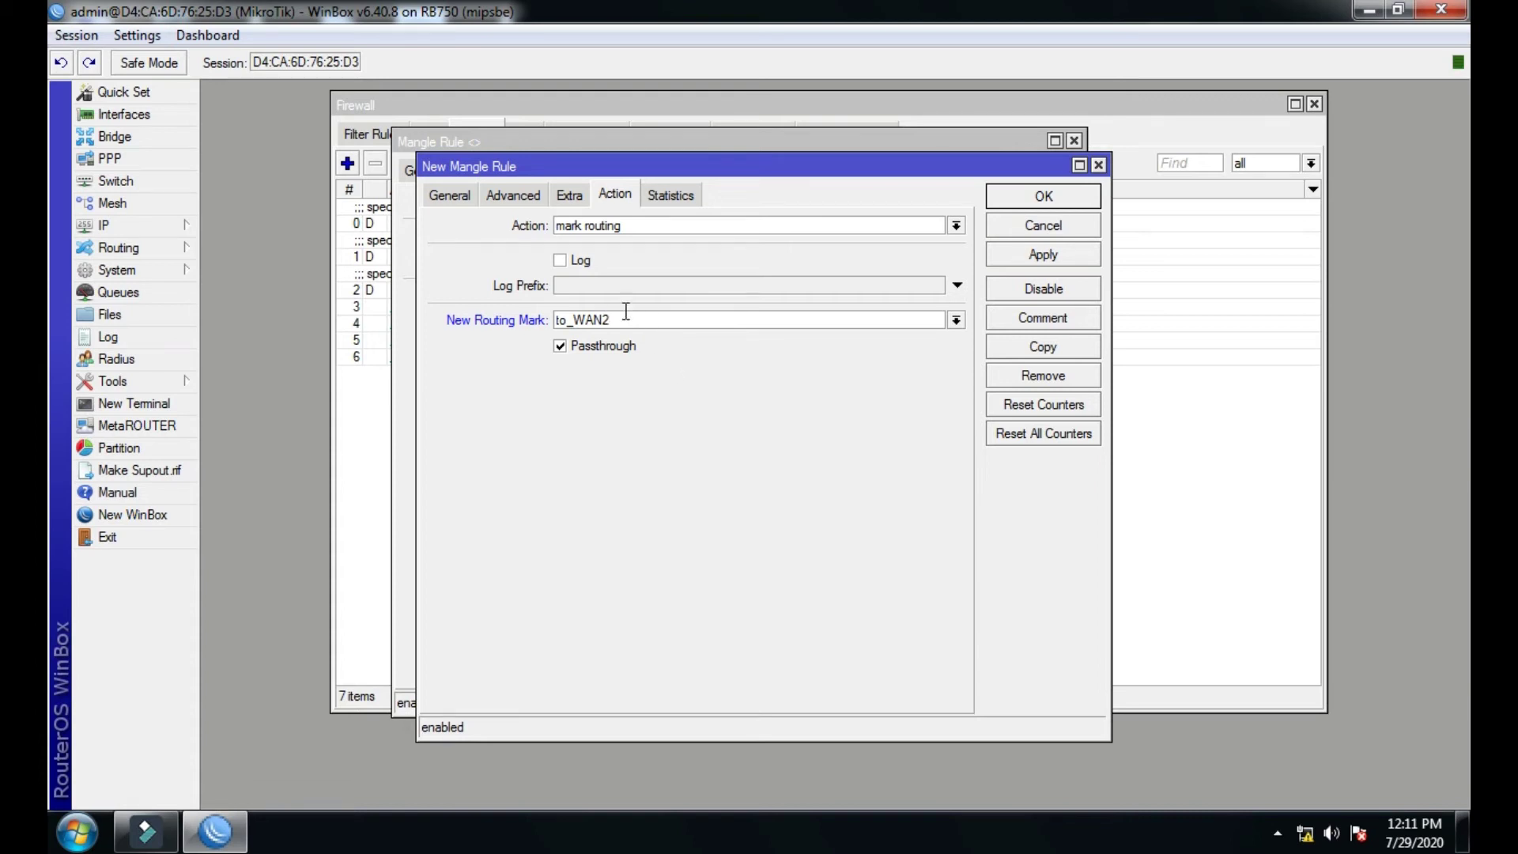
{"action": "left_click", "coordinate": [1024, 254]}
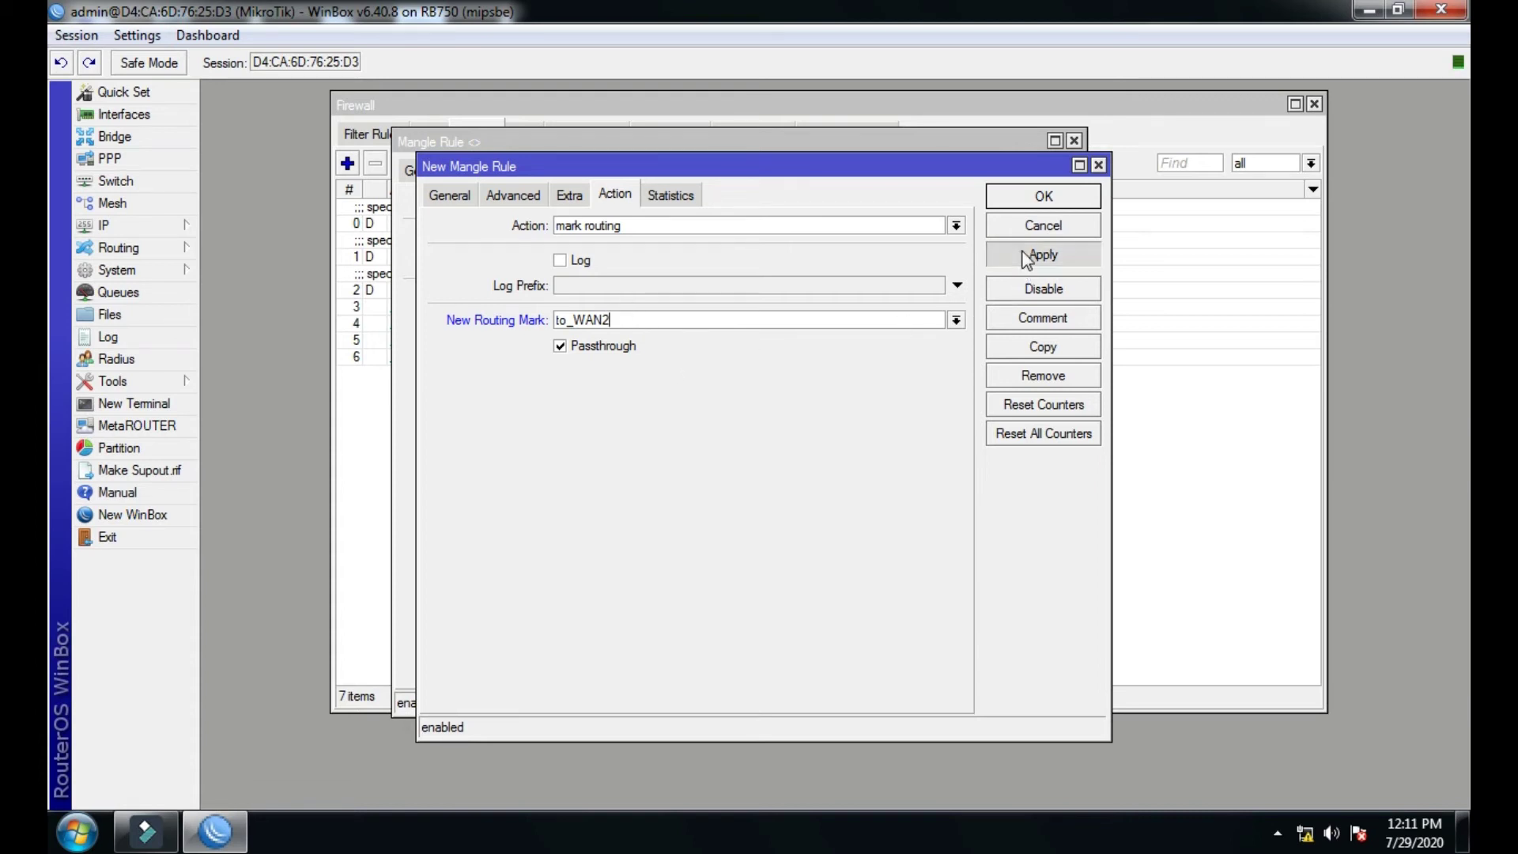
Copy the to_WAN2 output rule and save the copy with connection mark WAN3_conn and new routing mark to_WAN3.
{"action": "left_click", "coordinate": [1009, 345]}
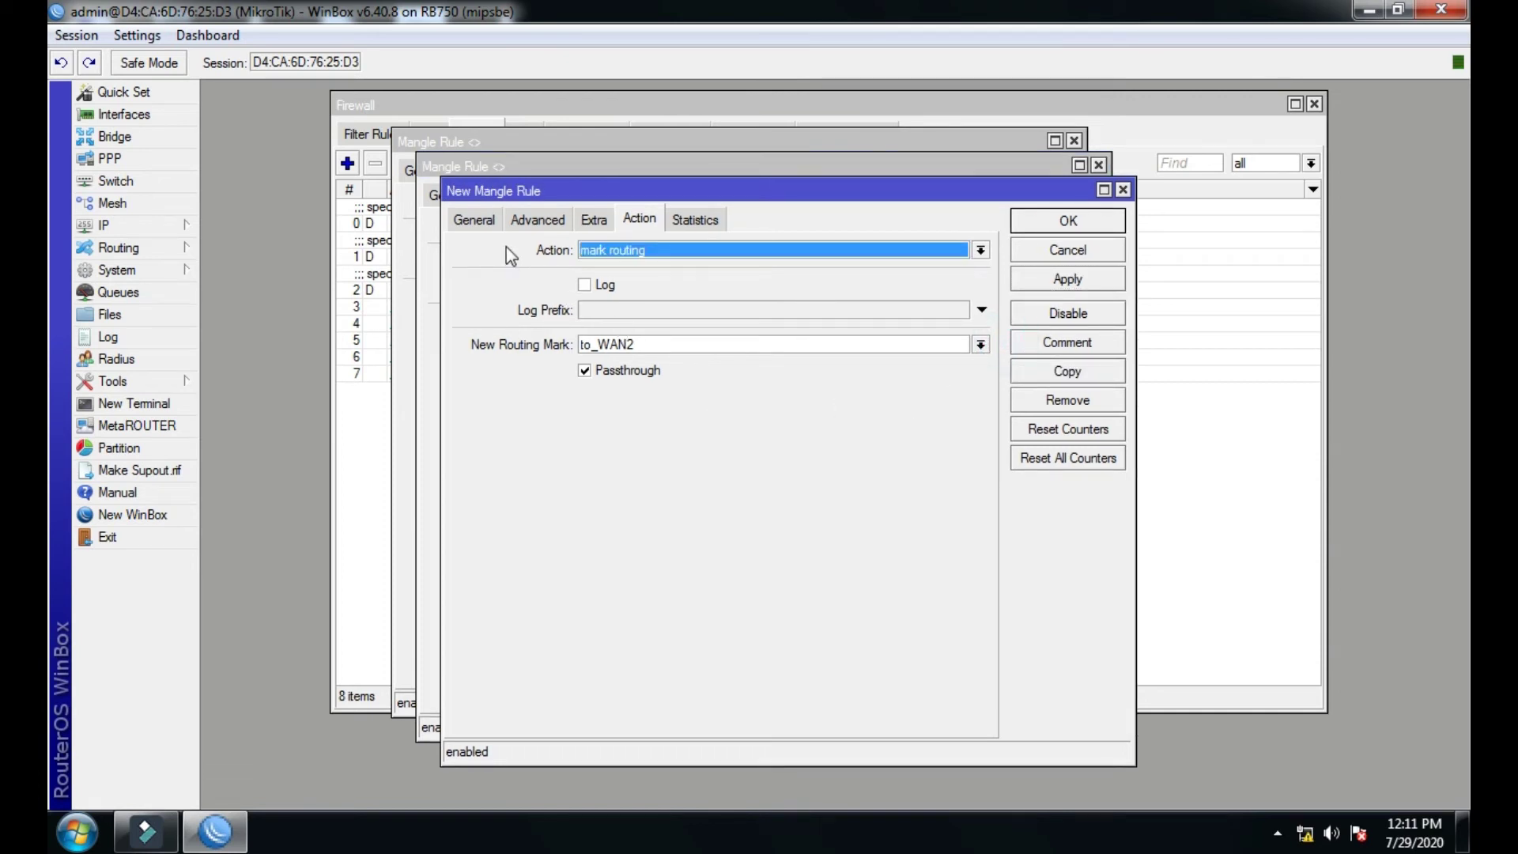
{"action": "left_click", "coordinate": [480, 221]}
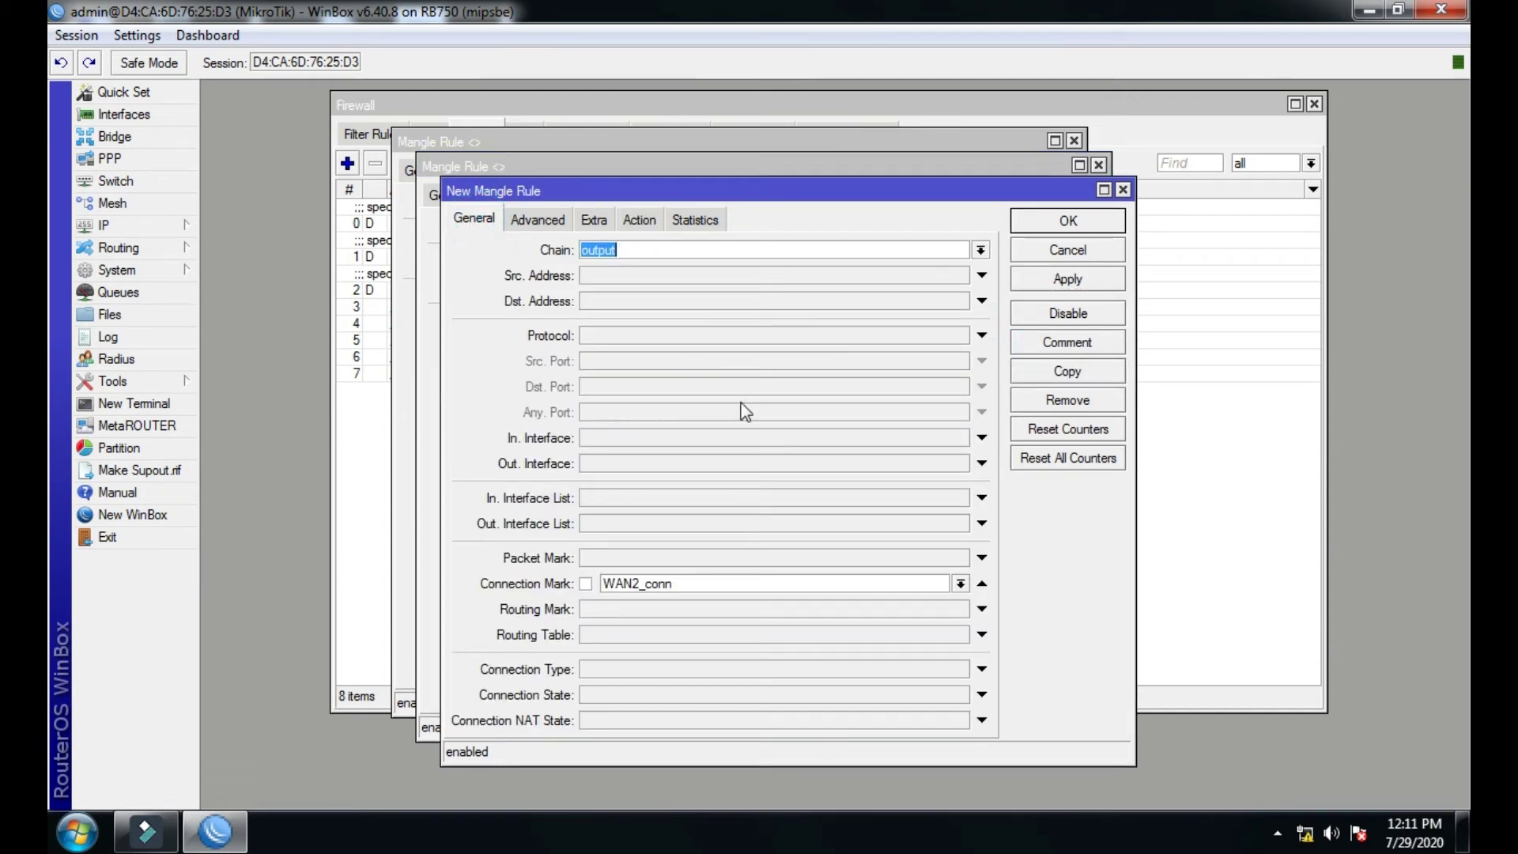
{"action": "left_click", "coordinate": [960, 584]}
{"action": "left_click", "coordinate": [689, 628]}
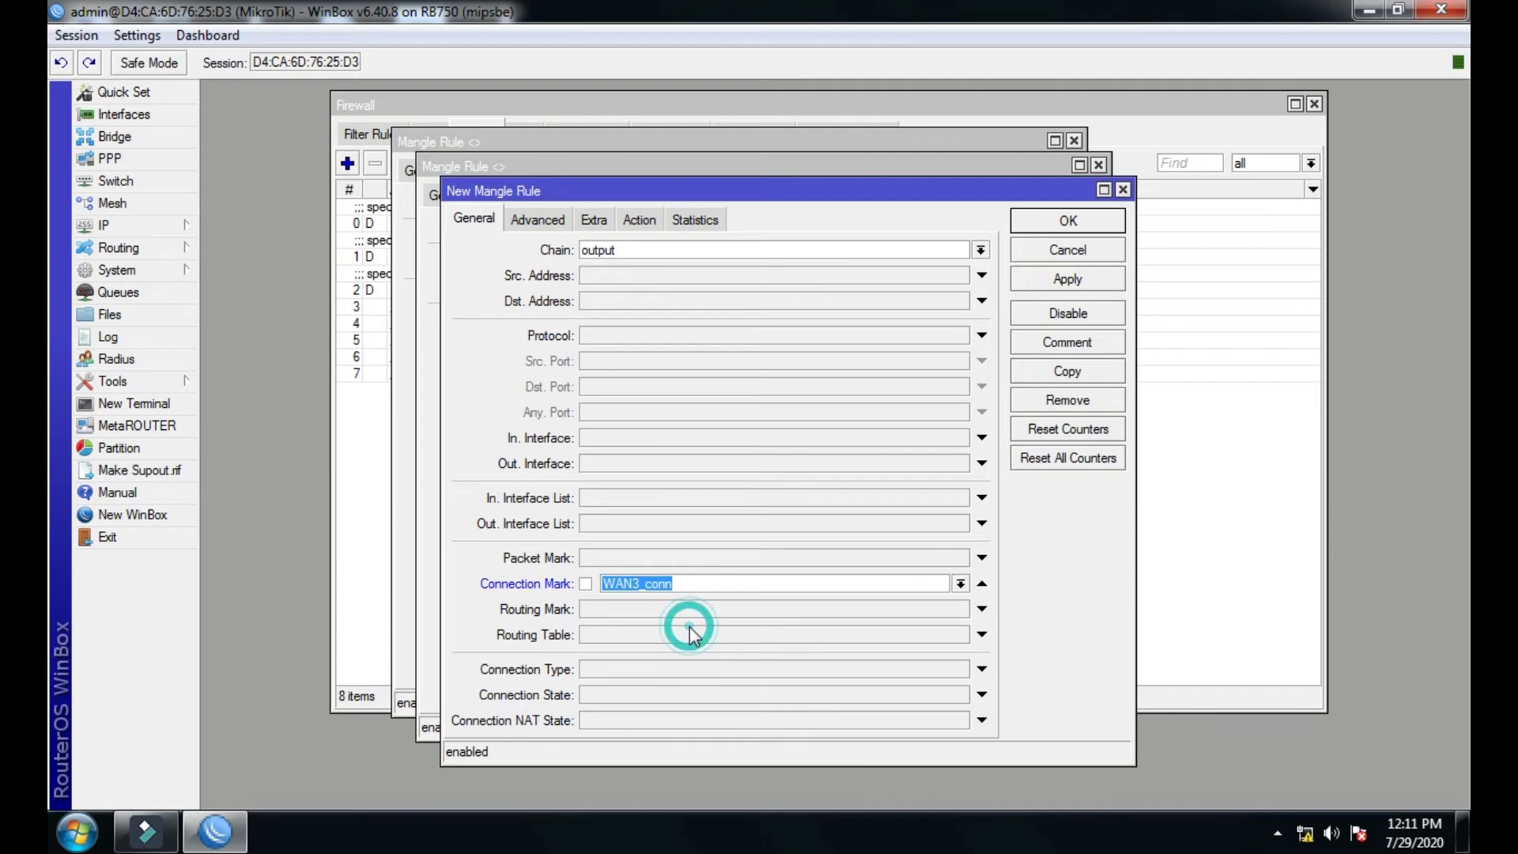
{"action": "left_click", "coordinate": [639, 220]}
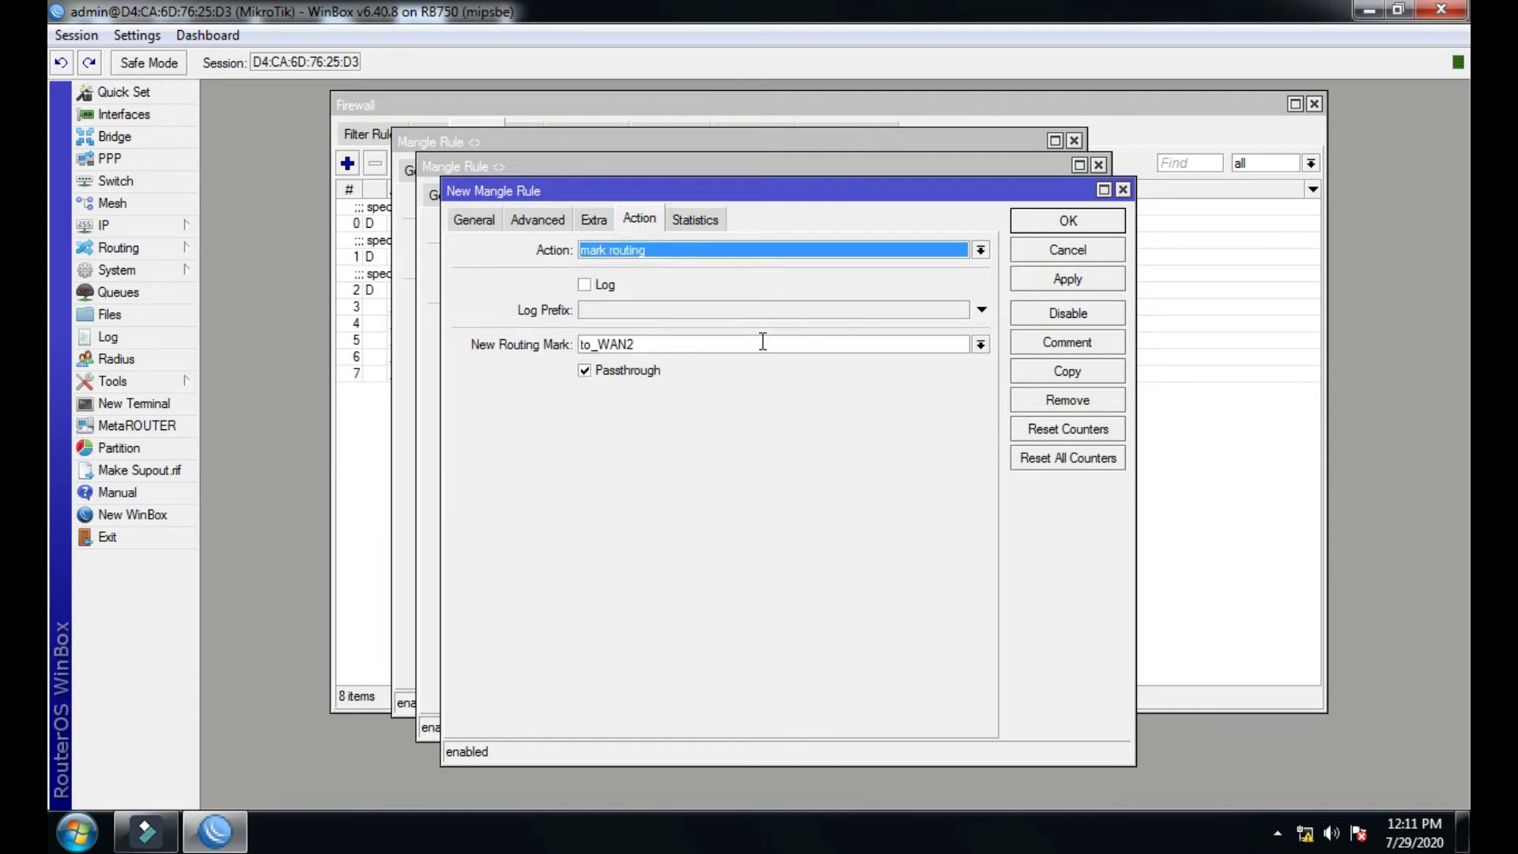
{"action": "left_click", "coordinate": [720, 343]}
{"action": "key", "text": "BackSpace"}
{"action": "type", "text": "3"}
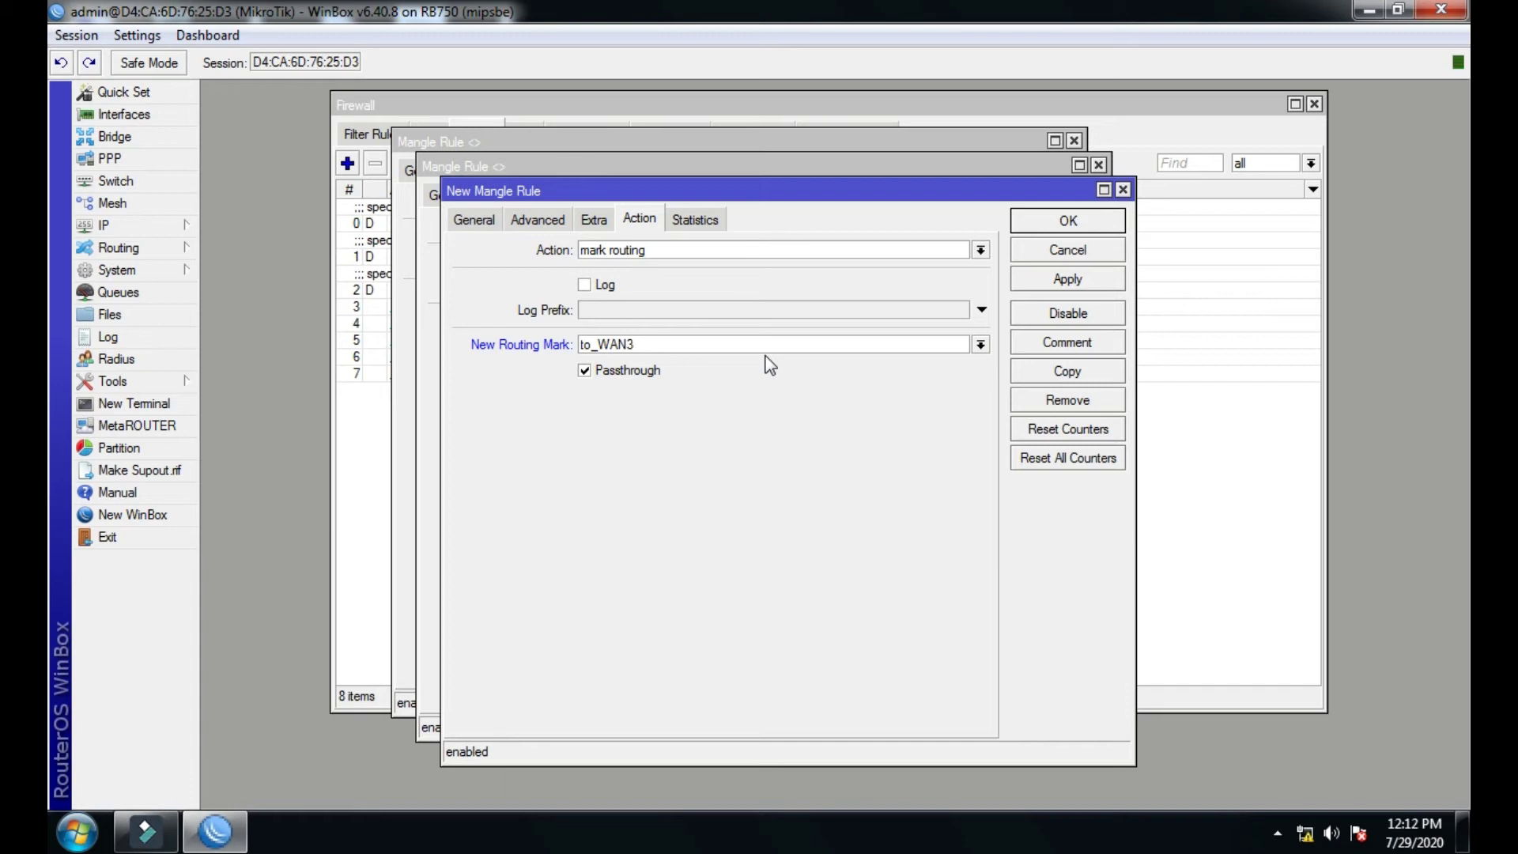
{"action": "left_click", "coordinate": [1064, 281]}
{"action": "left_click", "coordinate": [1052, 226]}
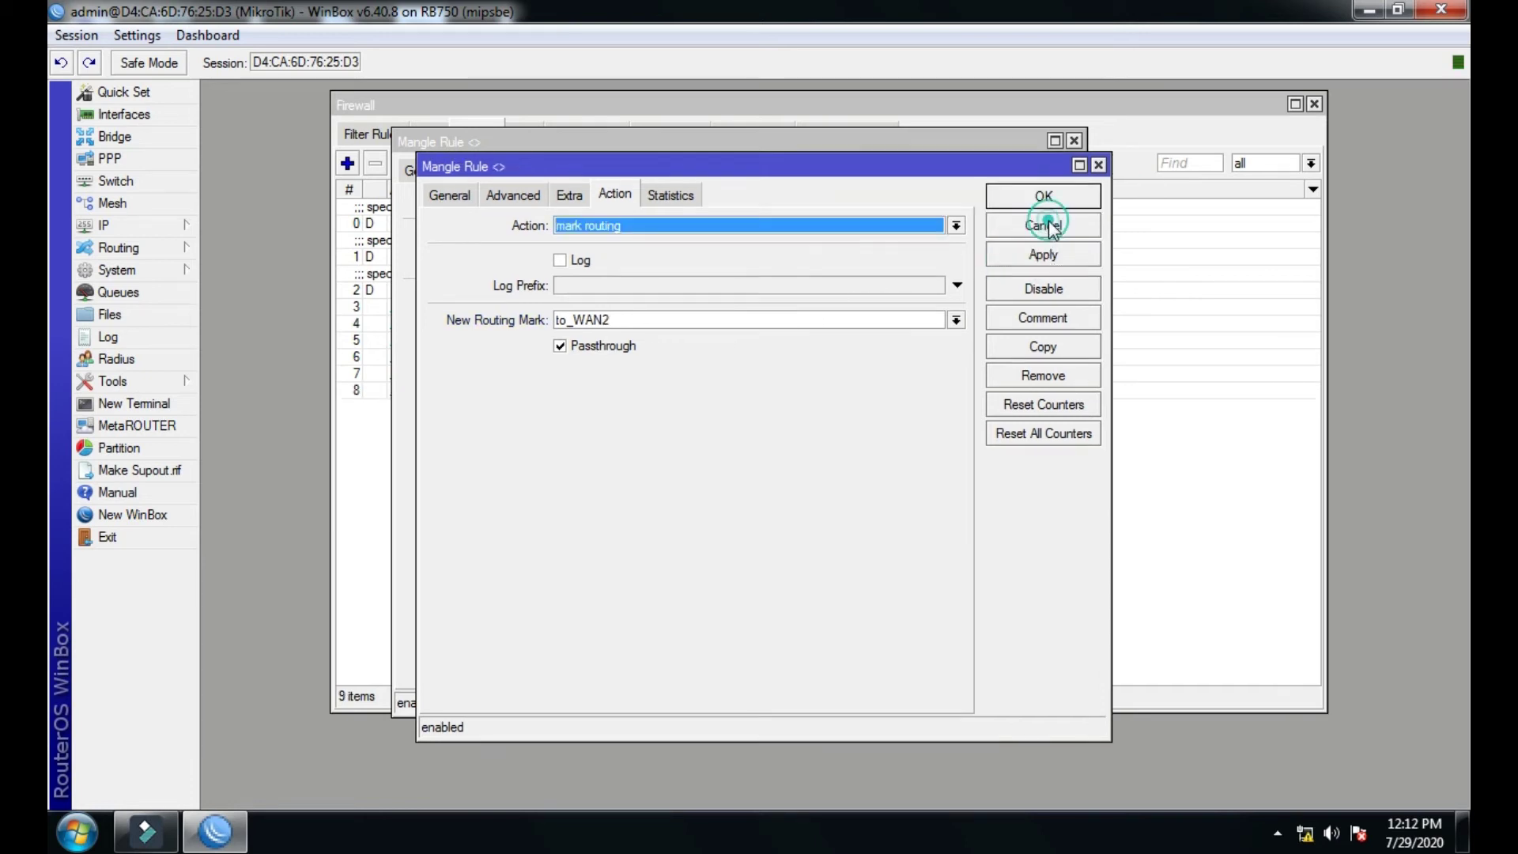
Confirm and close the to_WAN2 and to_WAN1 routing-mark rules, and check the input and output rules in the mangle list.
{"action": "left_click", "coordinate": [1030, 254]}
{"action": "left_click", "coordinate": [1032, 196]}
{"action": "left_click", "coordinate": [1019, 229]}
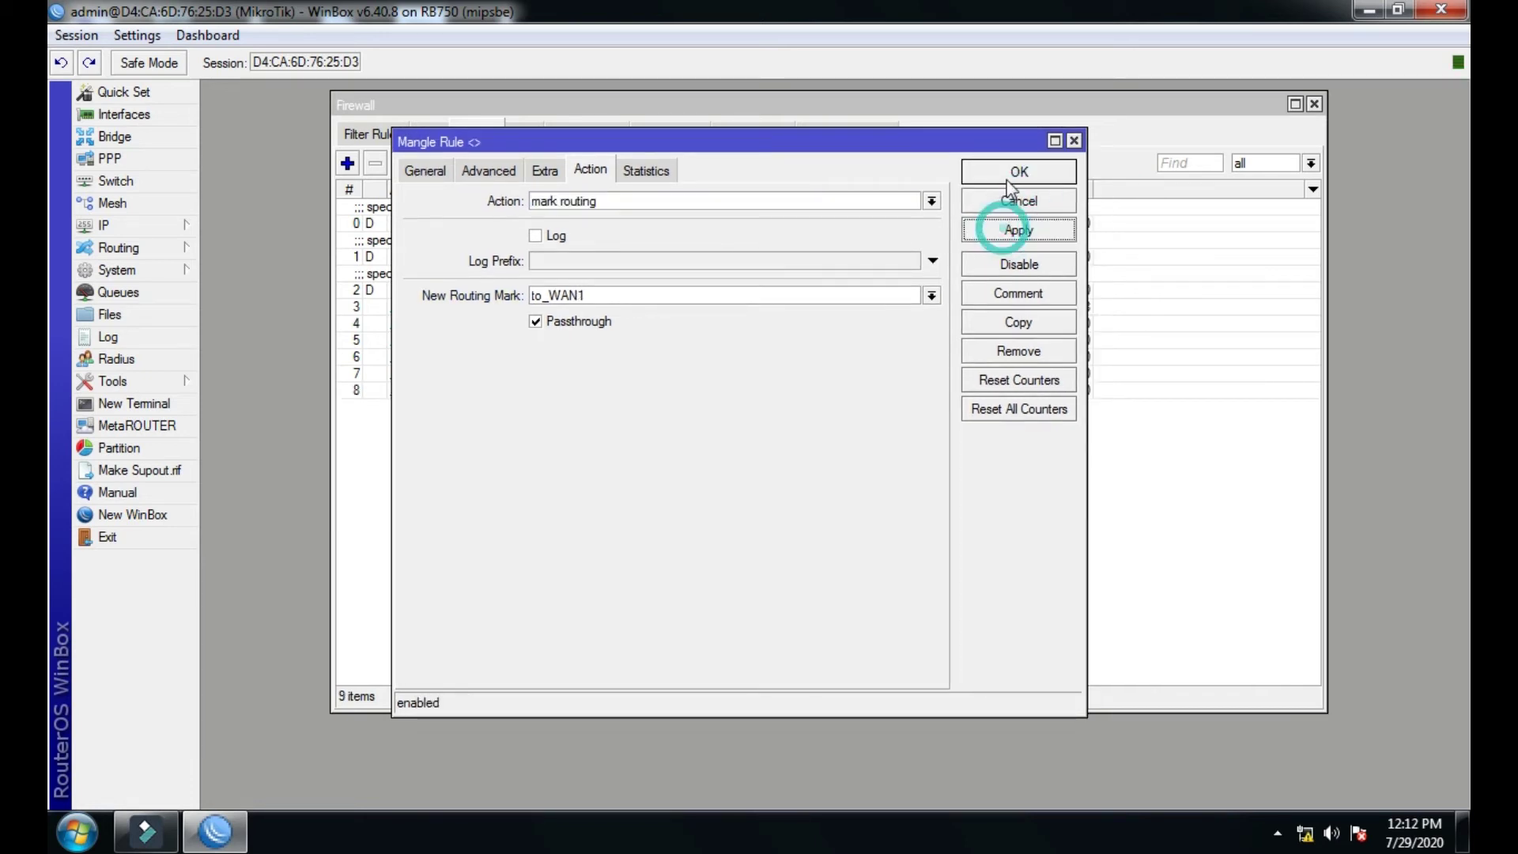
{"action": "left_click", "coordinate": [1008, 180]}
{"action": "left_click", "coordinate": [491, 390]}
{"action": "left_click", "coordinate": [492, 356]}
{"action": "left_click", "coordinate": [480, 323]}
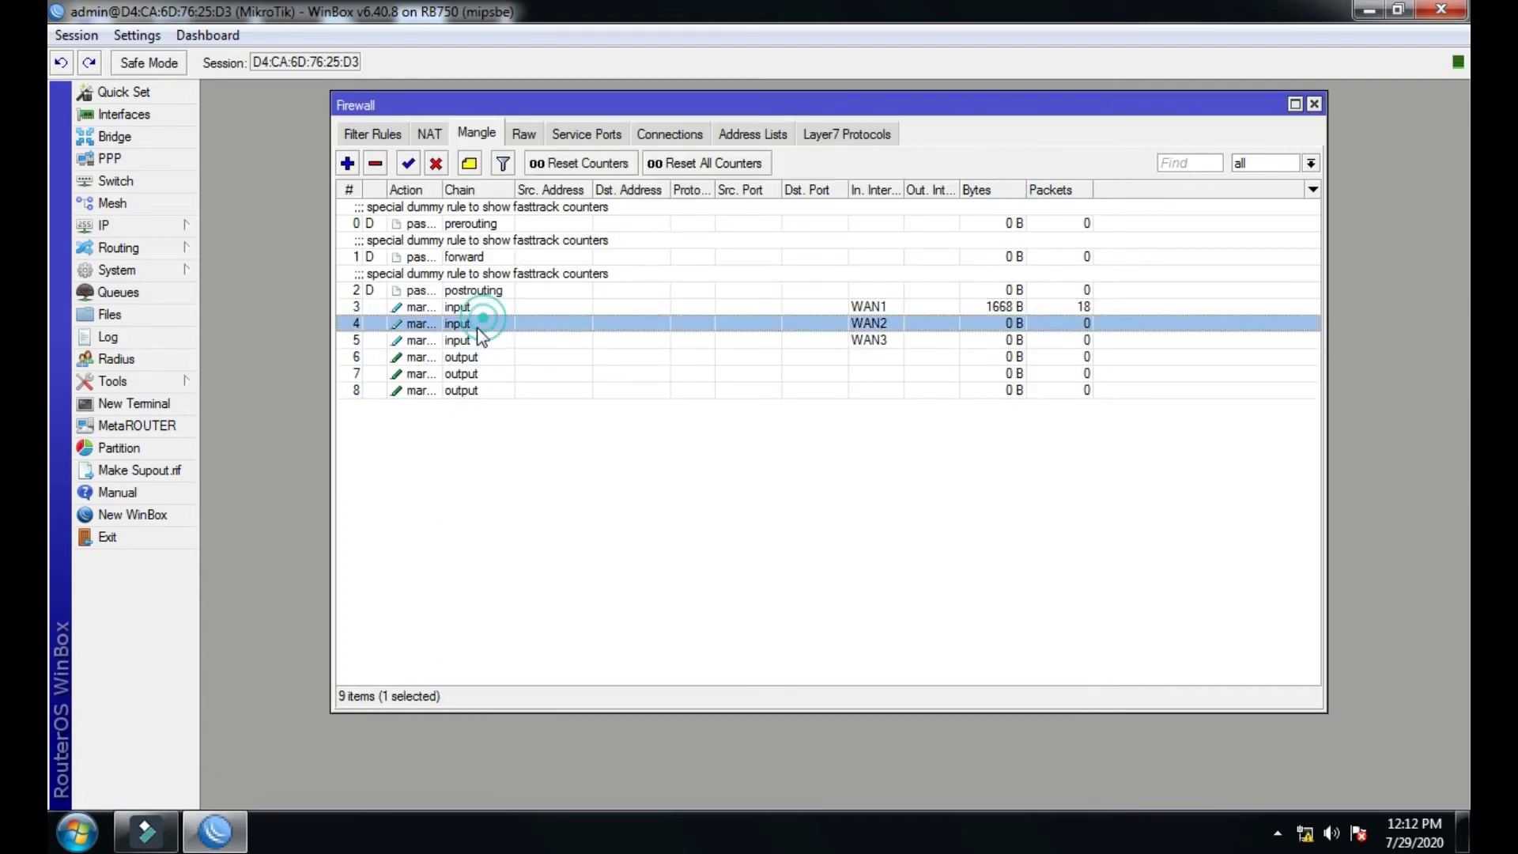
{"action": "left_click", "coordinate": [450, 375]}
{"action": "left_click", "coordinate": [434, 417]}
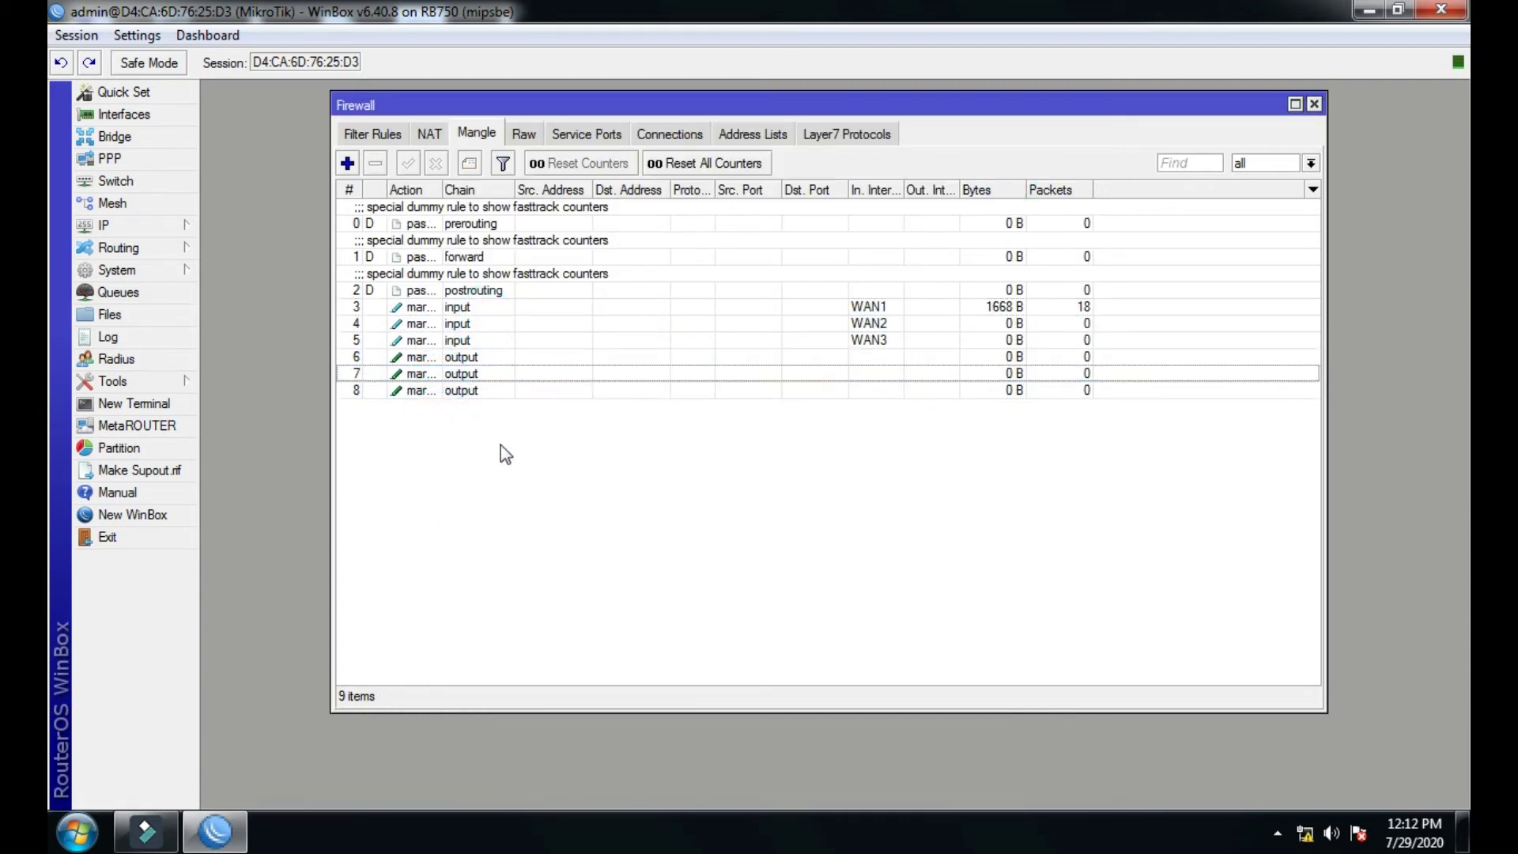
Start a new mangle rule with chain prerouting and destination address 192.168.1.0/24.
{"action": "left_click", "coordinate": [347, 164]}
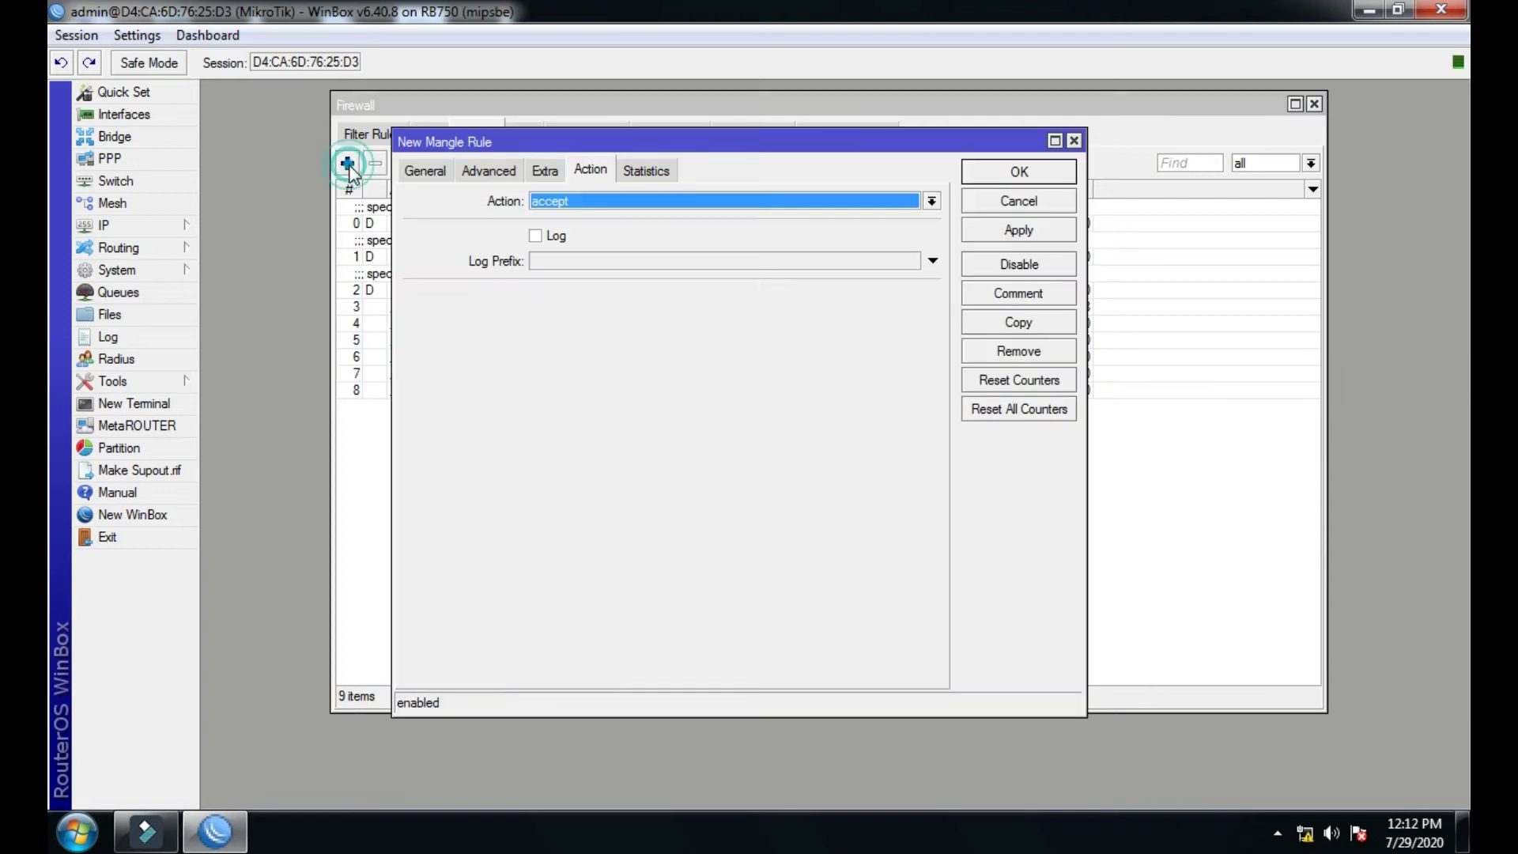
{"action": "left_click", "coordinate": [410, 179]}
{"action": "left_click_drag", "start_coordinate": [678, 144], "coordinate": [754, 114]}
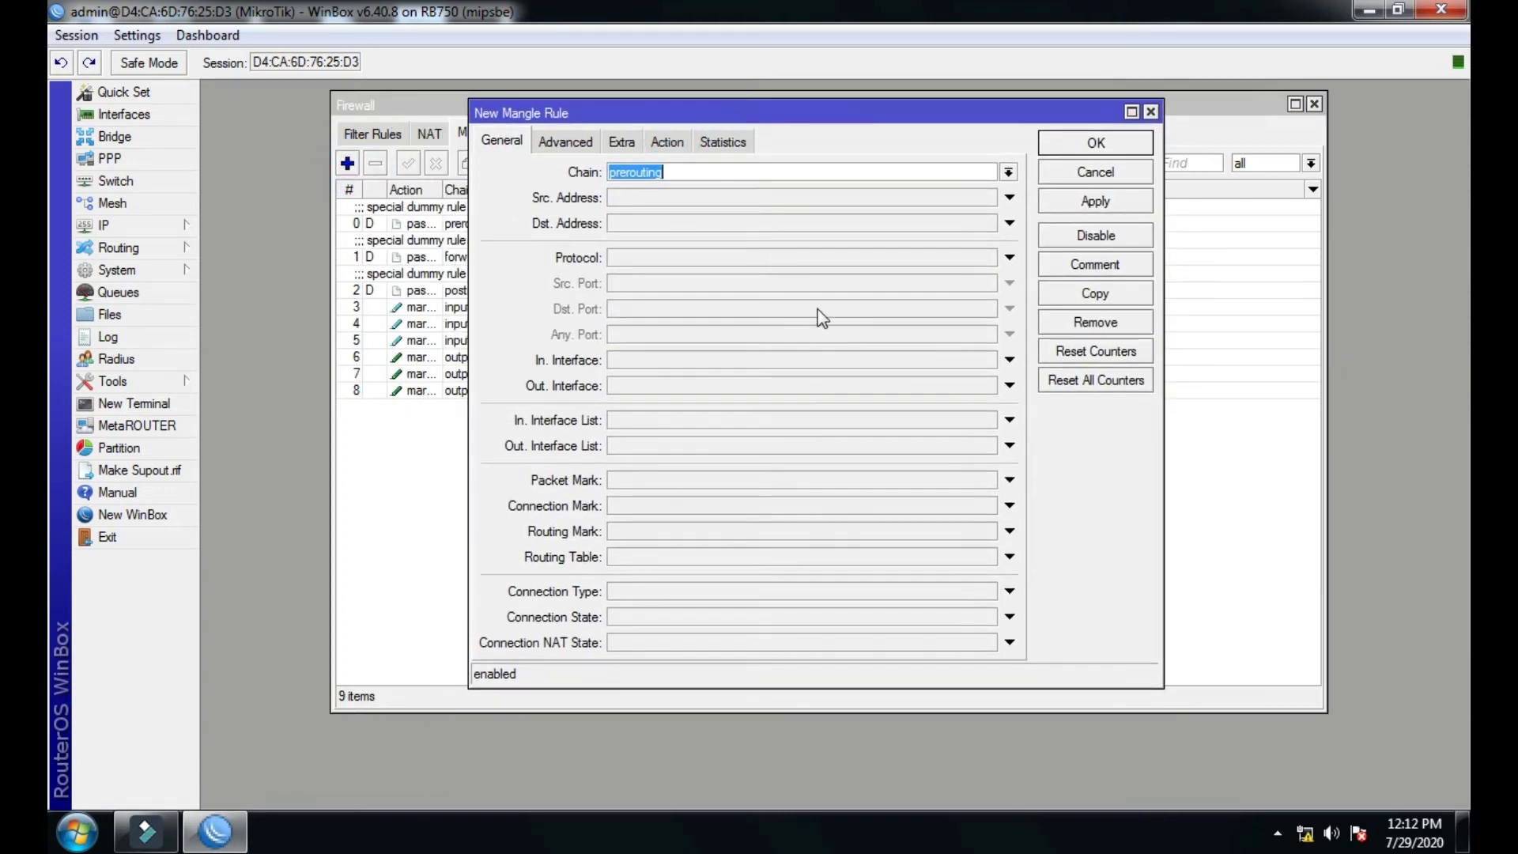
{"action": "left_click", "coordinate": [696, 171]}
{"action": "left_click", "coordinate": [623, 222]}
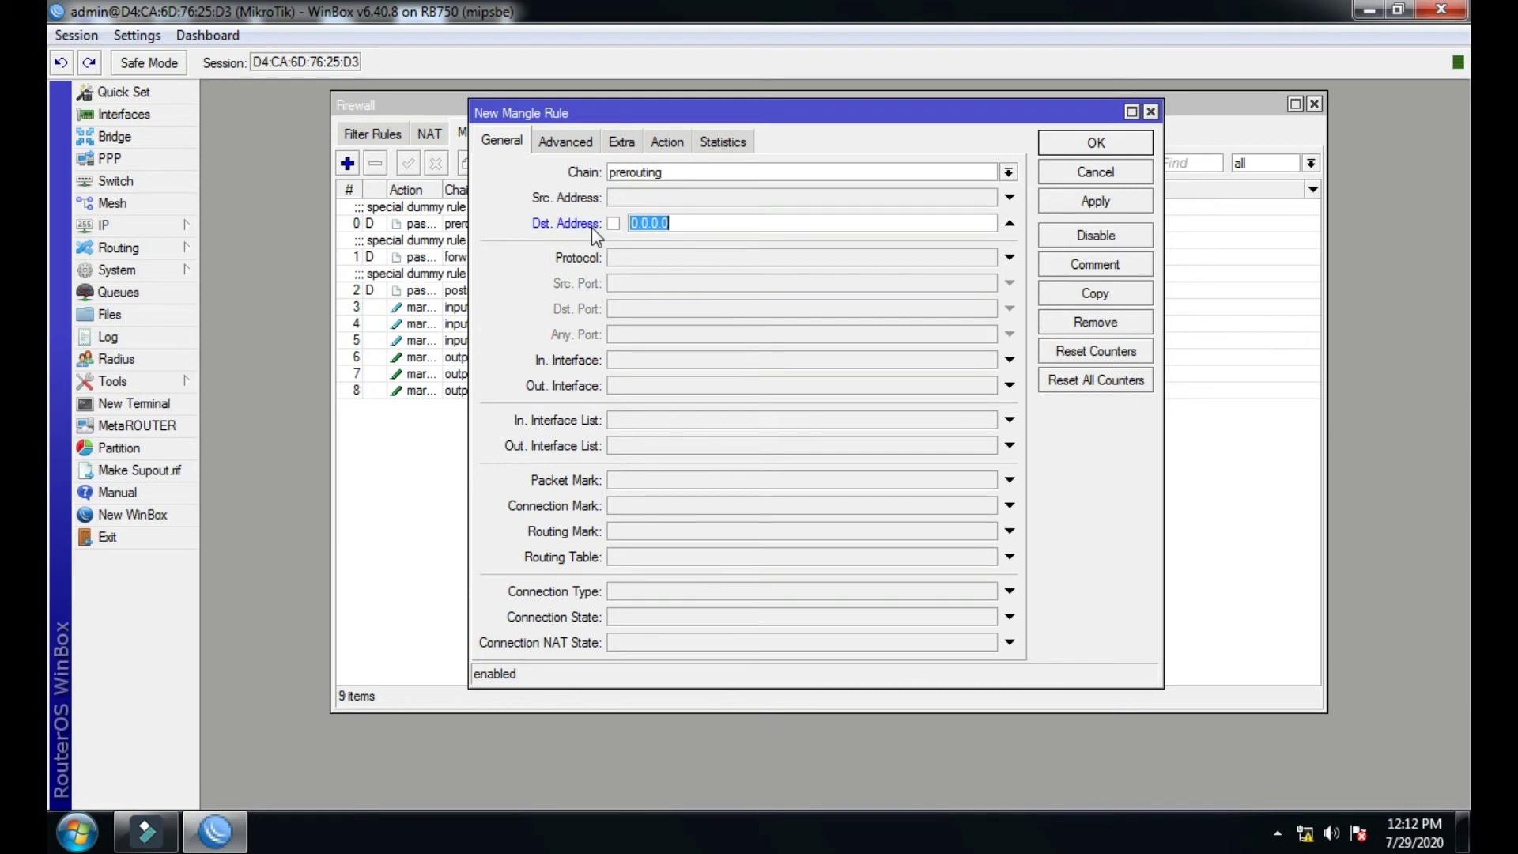
{"action": "type", "text": "1"}
{"action": "type", "text": "/24"}
{"action": "left_click", "coordinate": [581, 143]}
{"action": "left_click", "coordinate": [506, 143]}
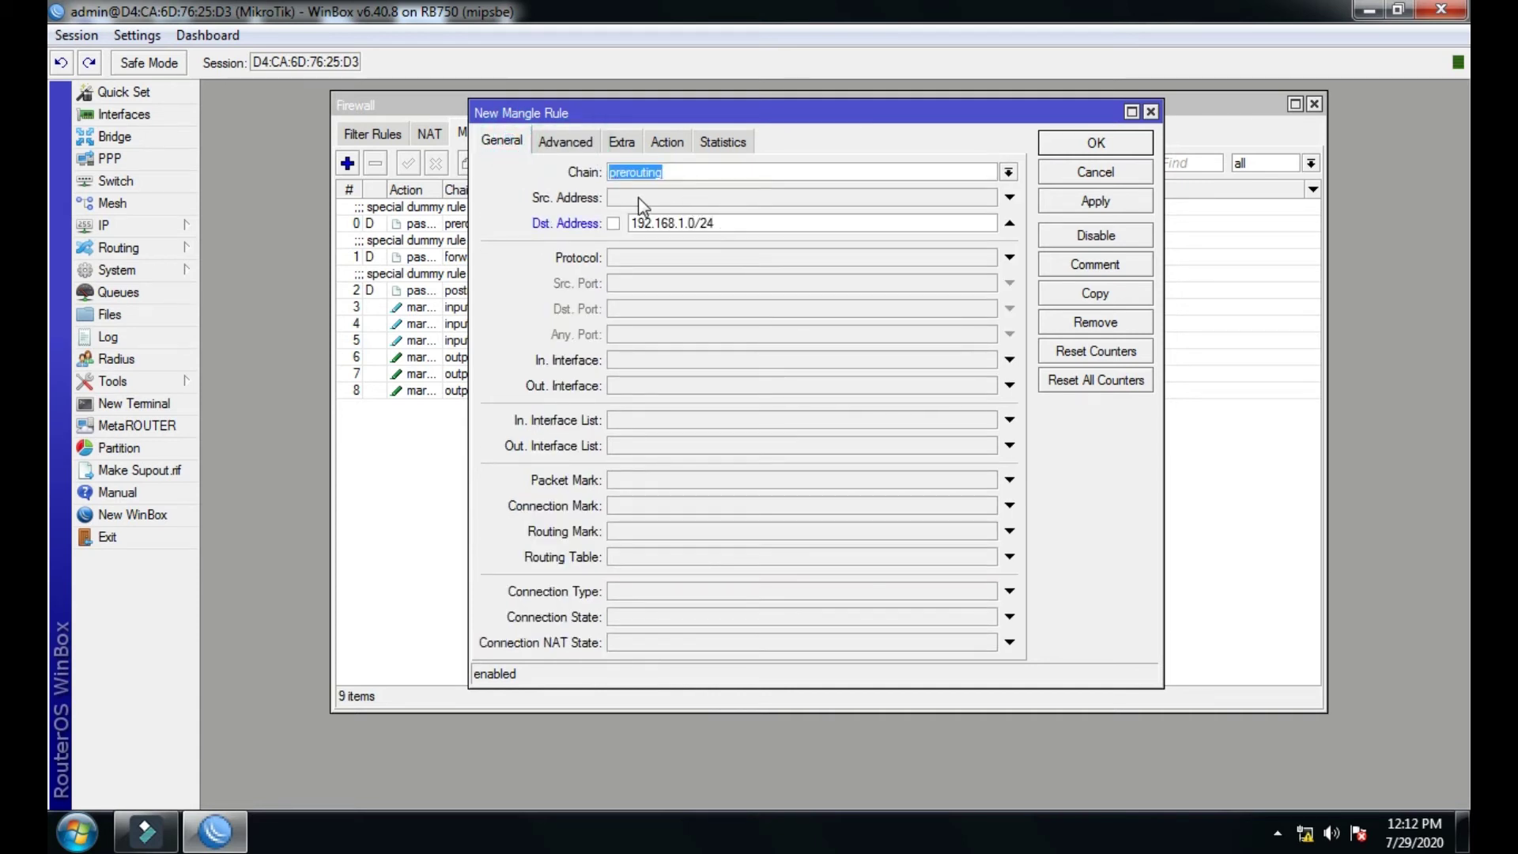
{"action": "double_click", "coordinate": [720, 224]}
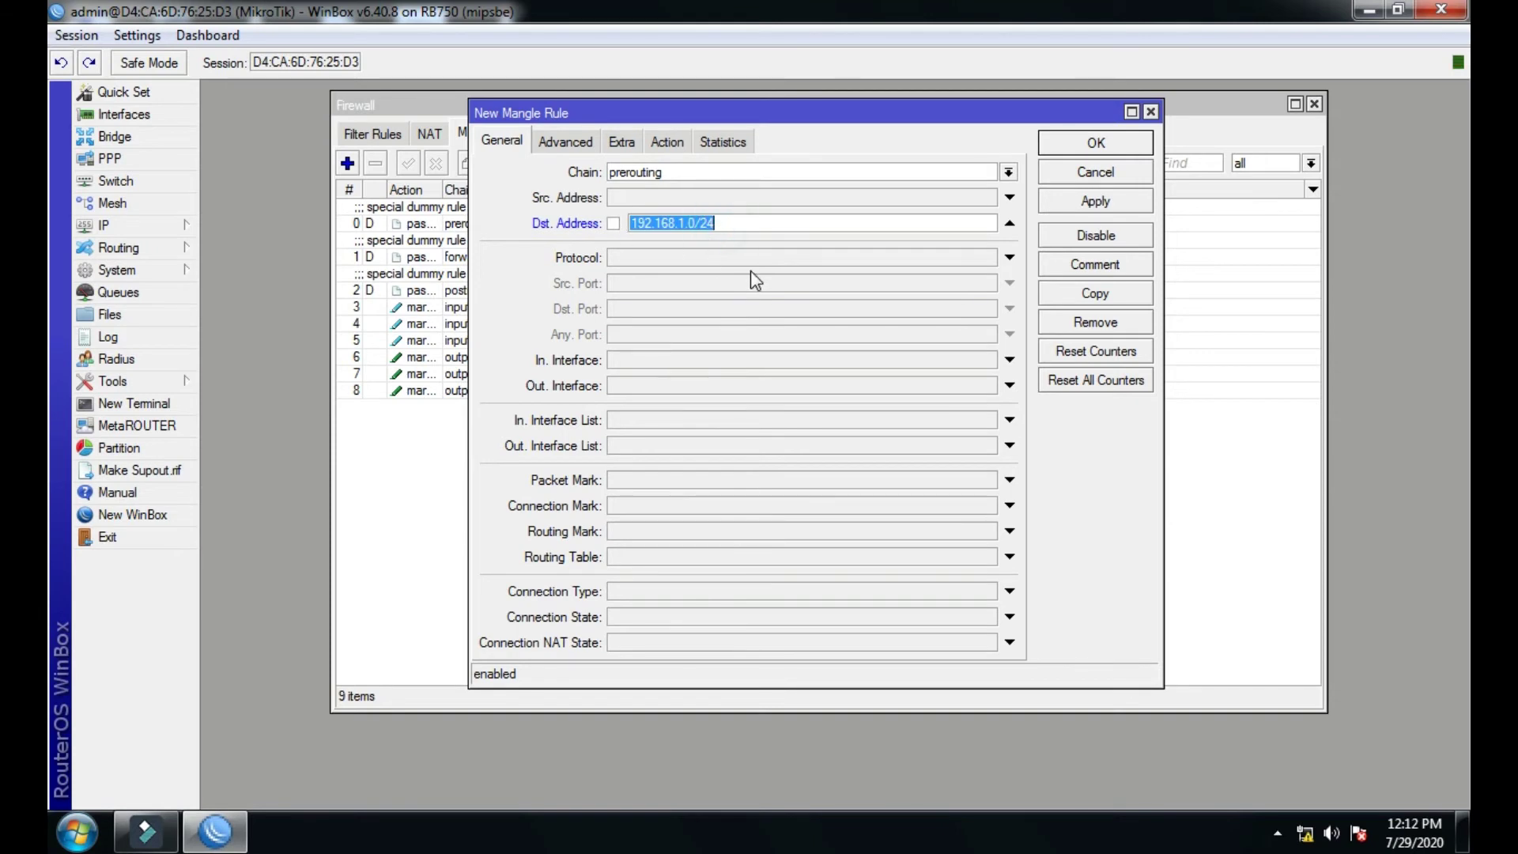
{"action": "left_click", "coordinate": [722, 223]}
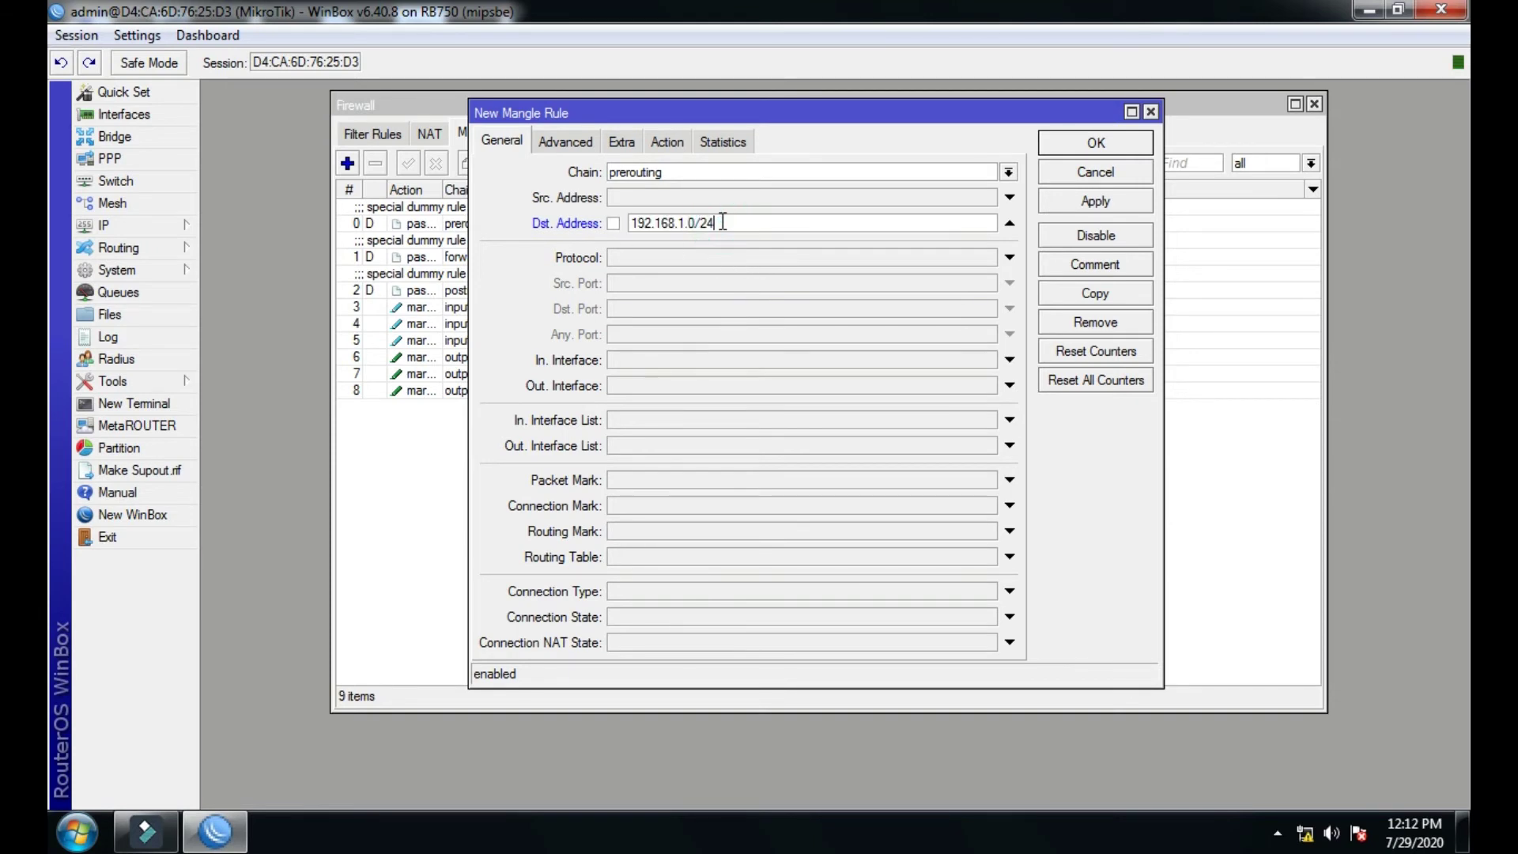
Set the new prerouting rule's in-interface to bridge+LANS and apply it with the accept action.
{"action": "left_click_drag", "start_coordinate": [722, 223], "coordinate": [632, 222]}
{"action": "left_click", "coordinate": [686, 364]}
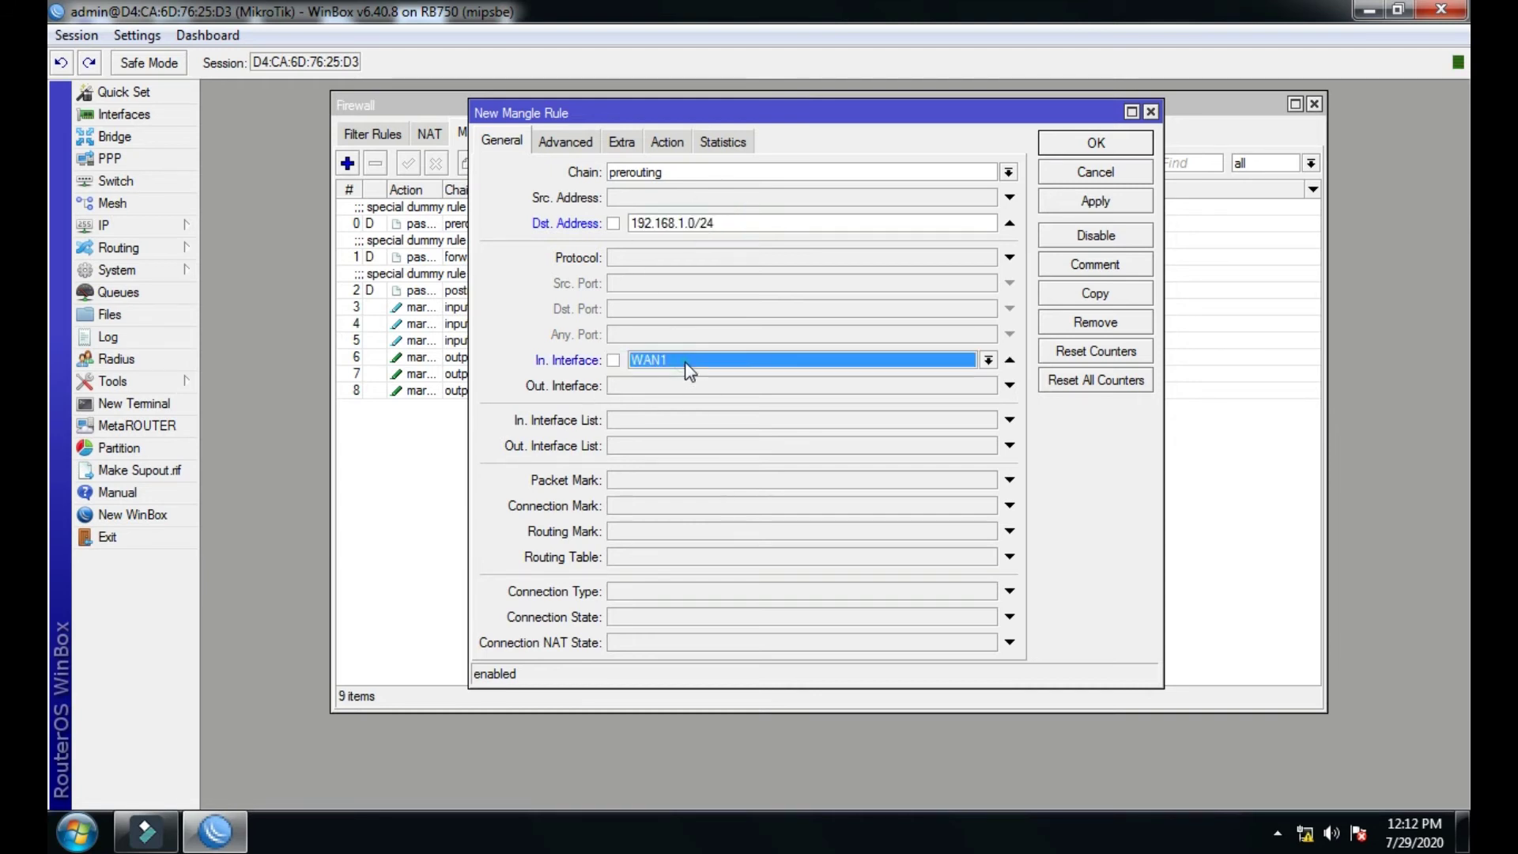
{"action": "left_click", "coordinate": [988, 360]}
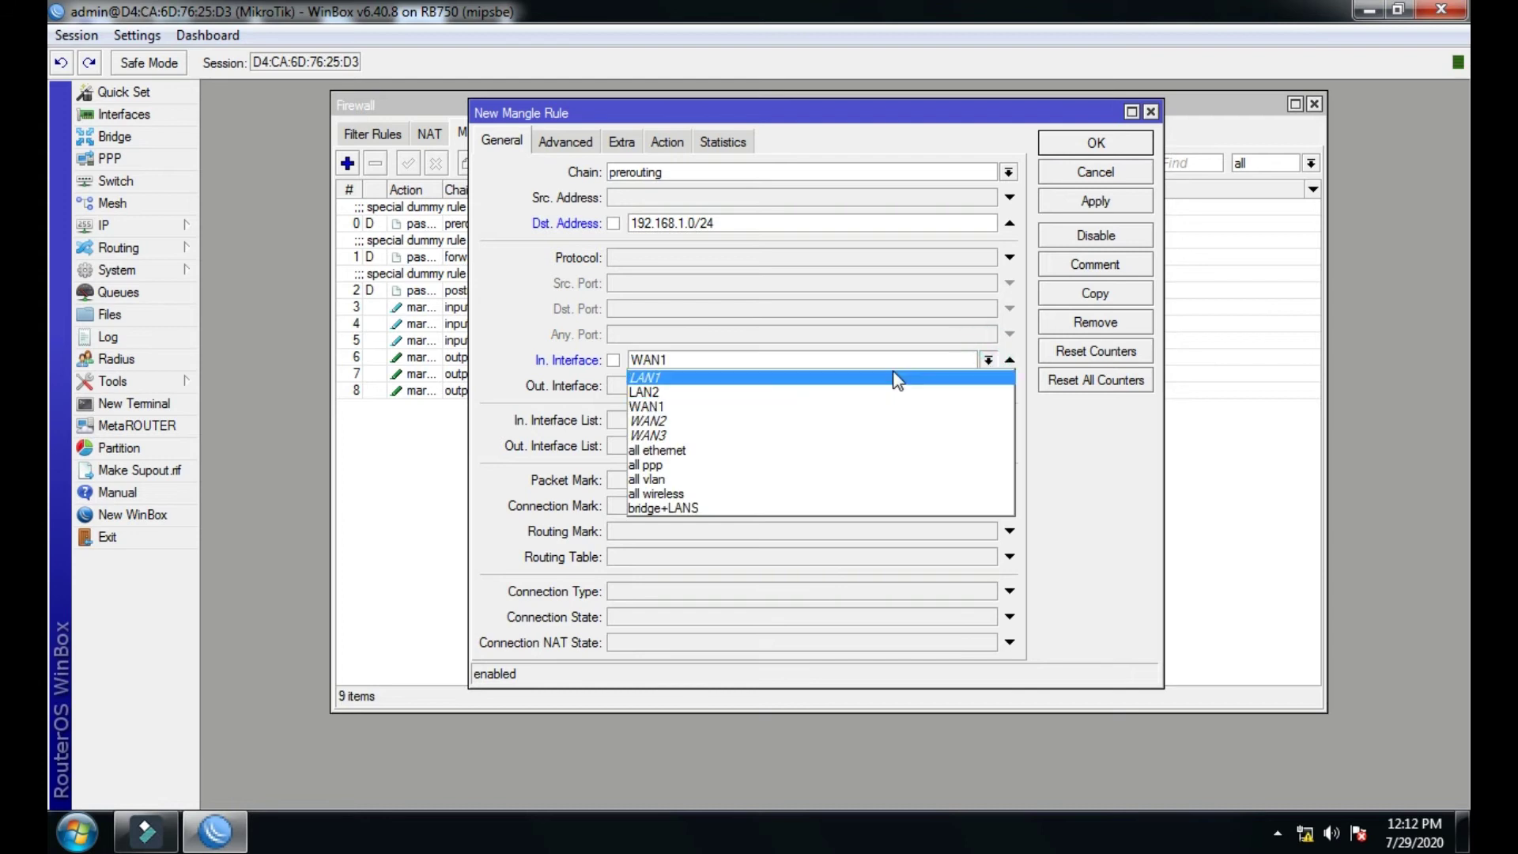
{"action": "left_click", "coordinate": [715, 507]}
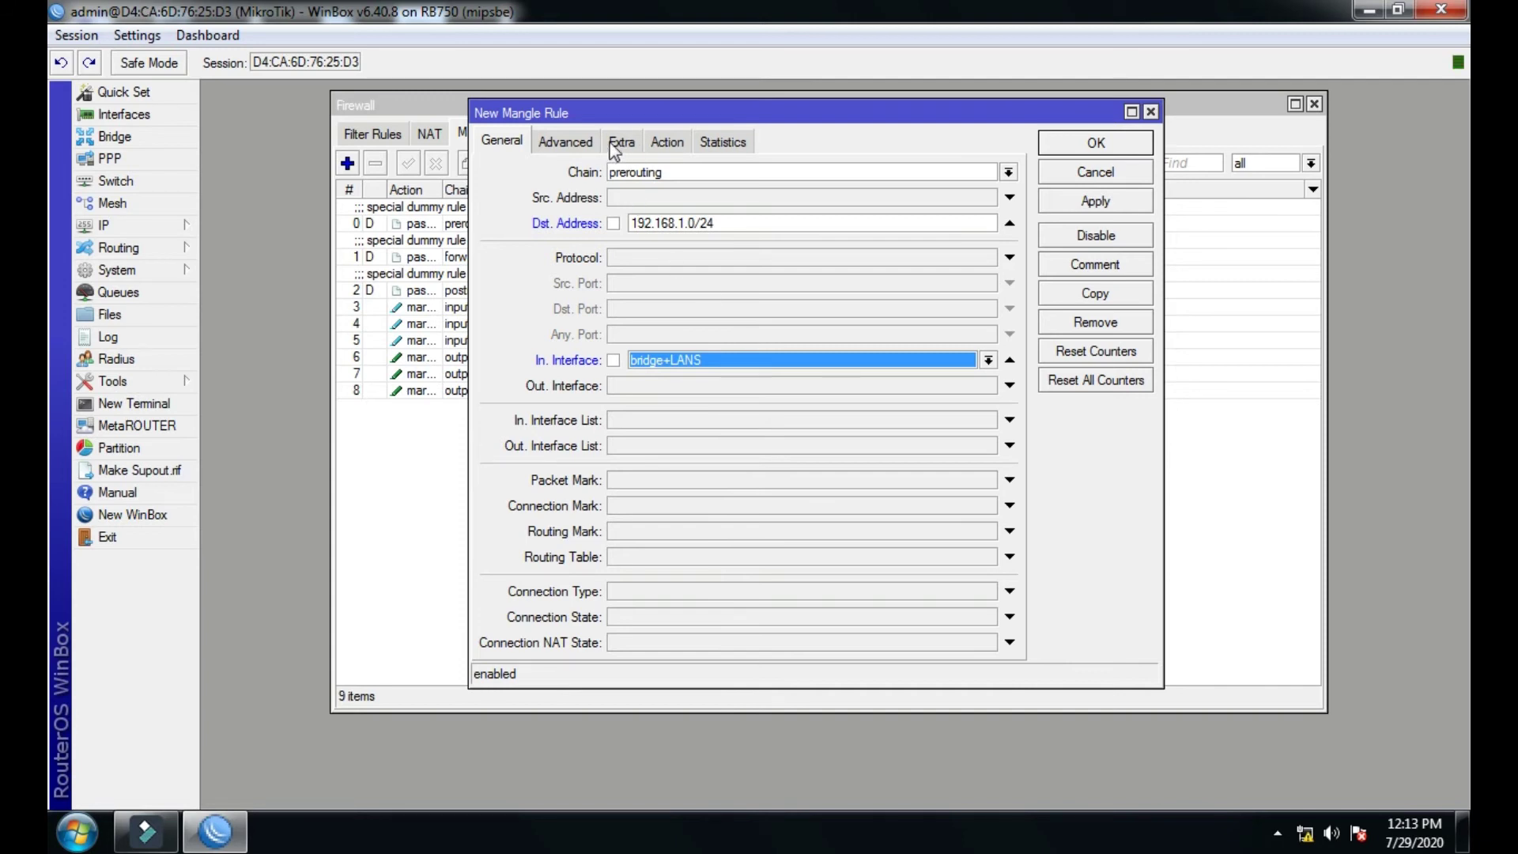
{"action": "left_click", "coordinate": [680, 141]}
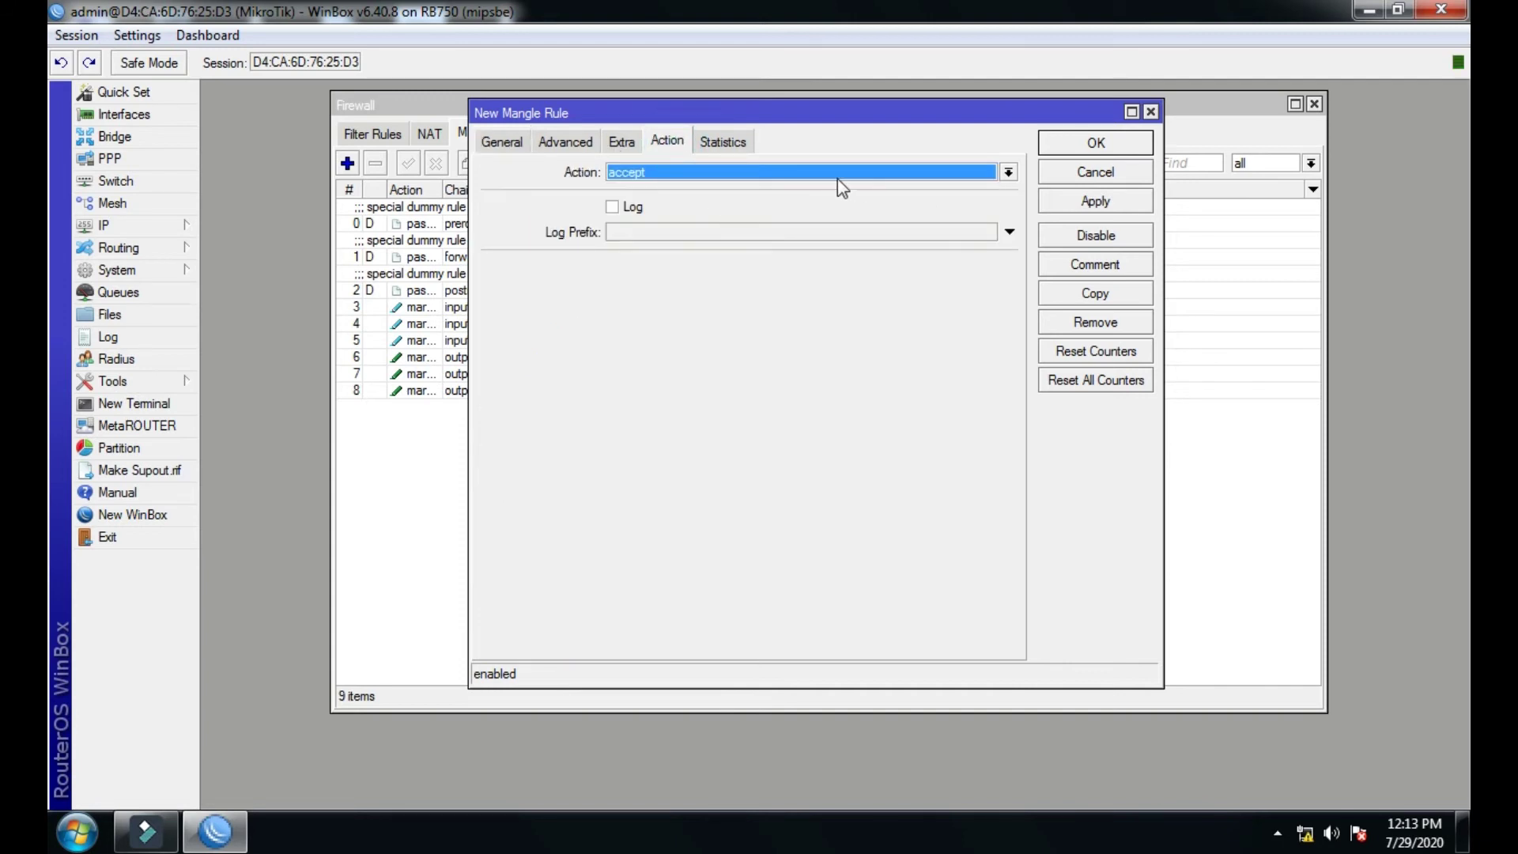
{"action": "left_click", "coordinate": [1079, 204]}
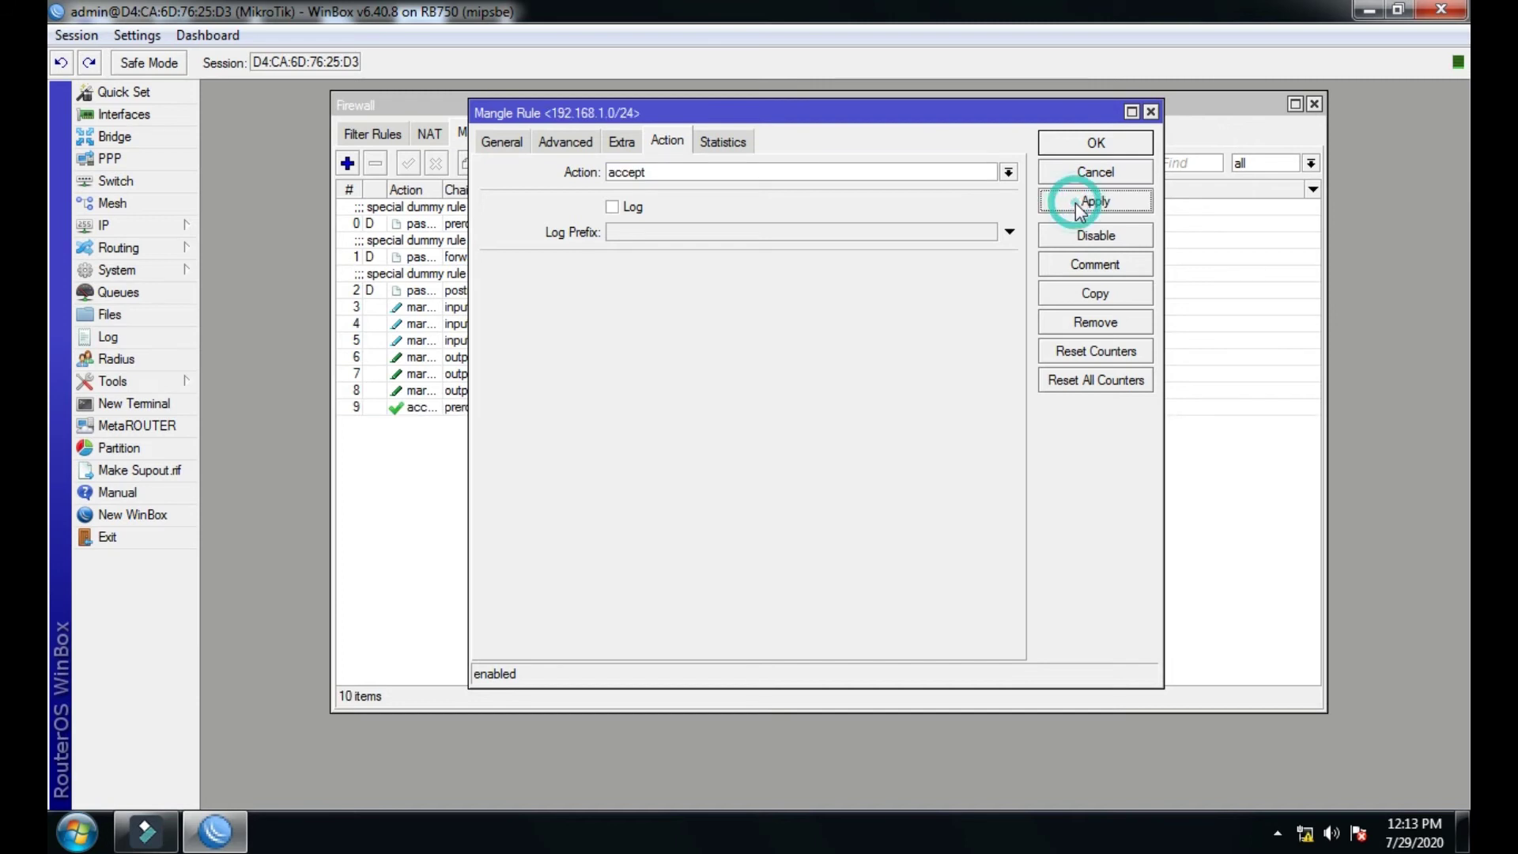
Copy the 192.168.1.0/24 accept rule and apply the copy with destination address 192.168.2.0/24, dismissing the flashing warning window.
{"action": "left_click", "coordinate": [1075, 296]}
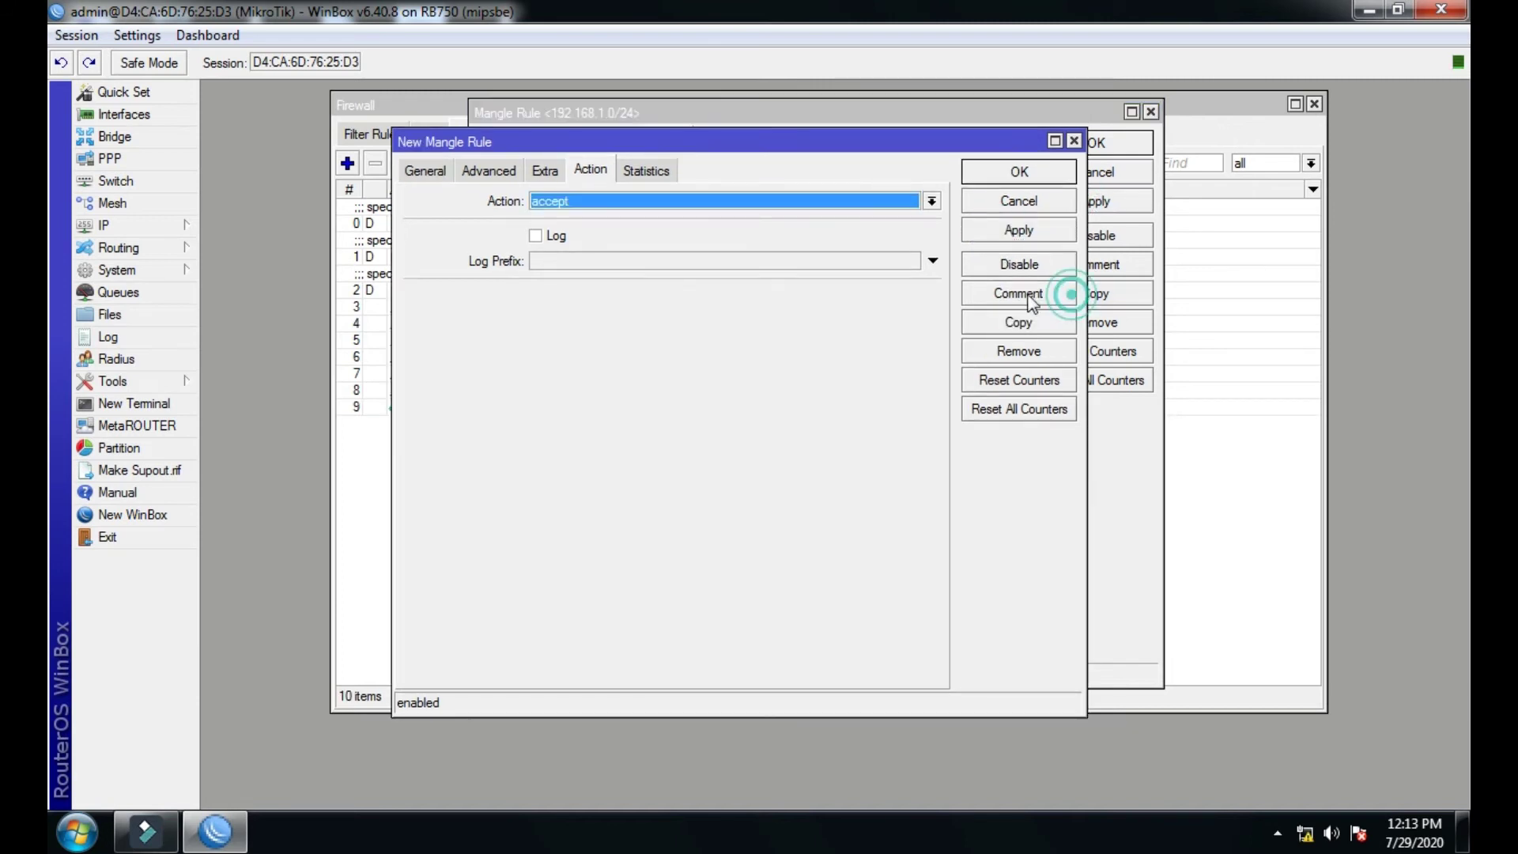
{"action": "left_click", "coordinate": [420, 168]}
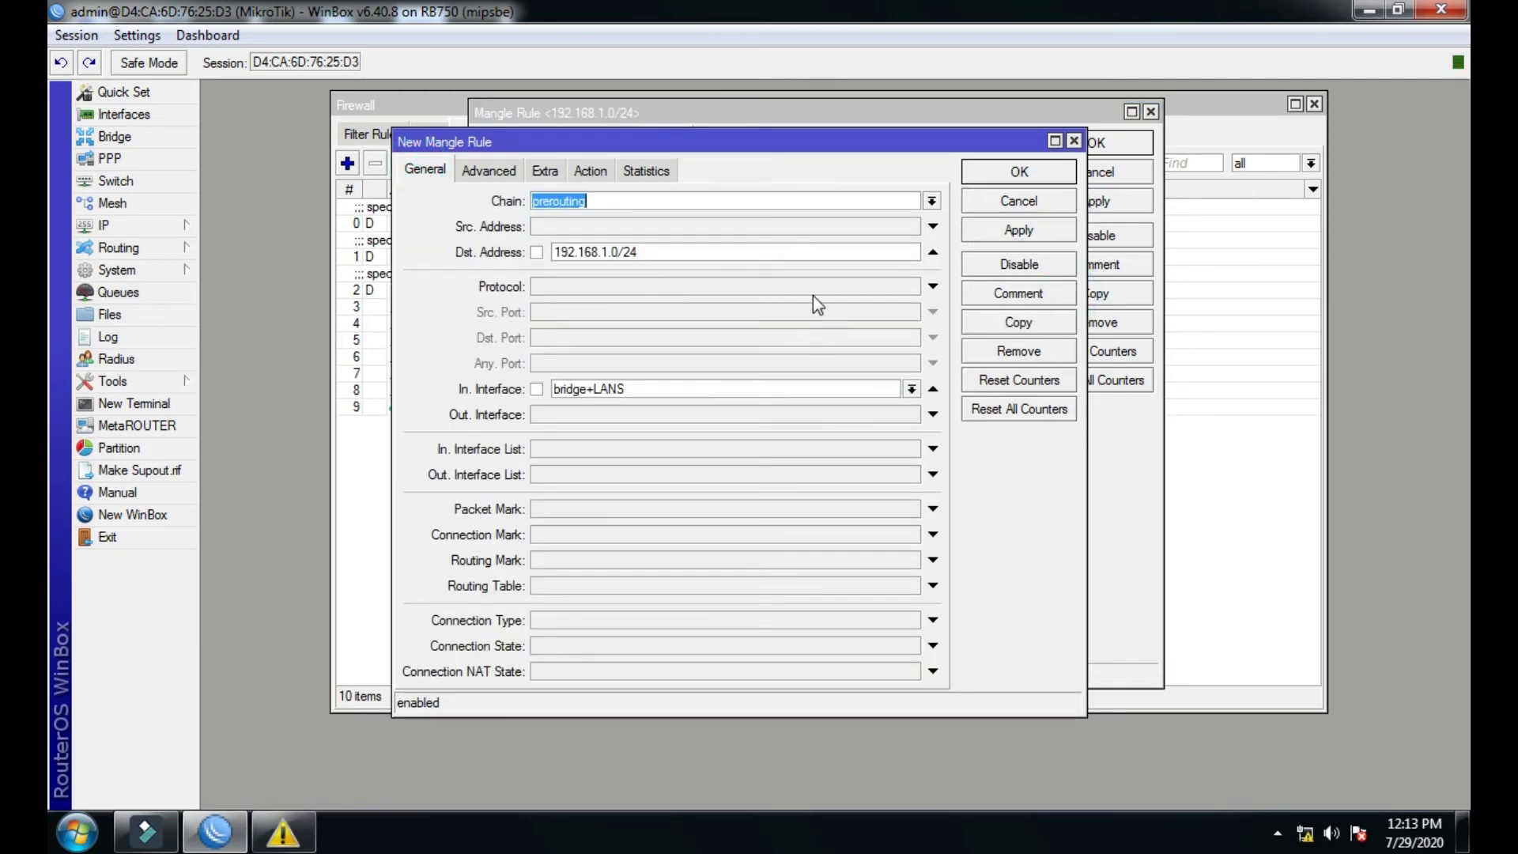
{"action": "left_click", "coordinate": [606, 252]}
{"action": "key", "text": "BackSpace"}
{"action": "type", "text": "2"}
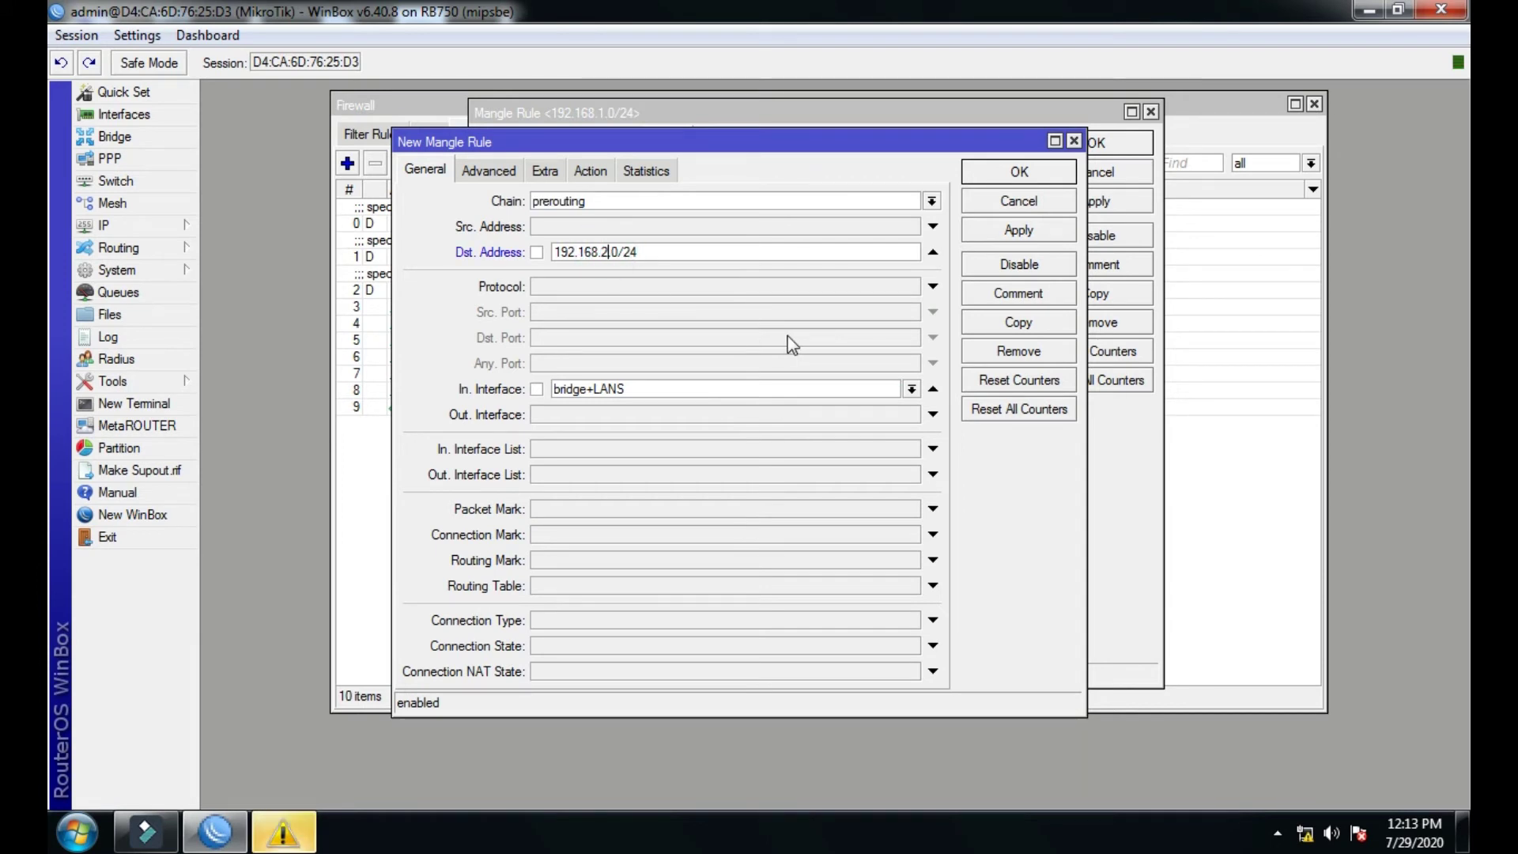
{"action": "left_click", "coordinate": [978, 232]}
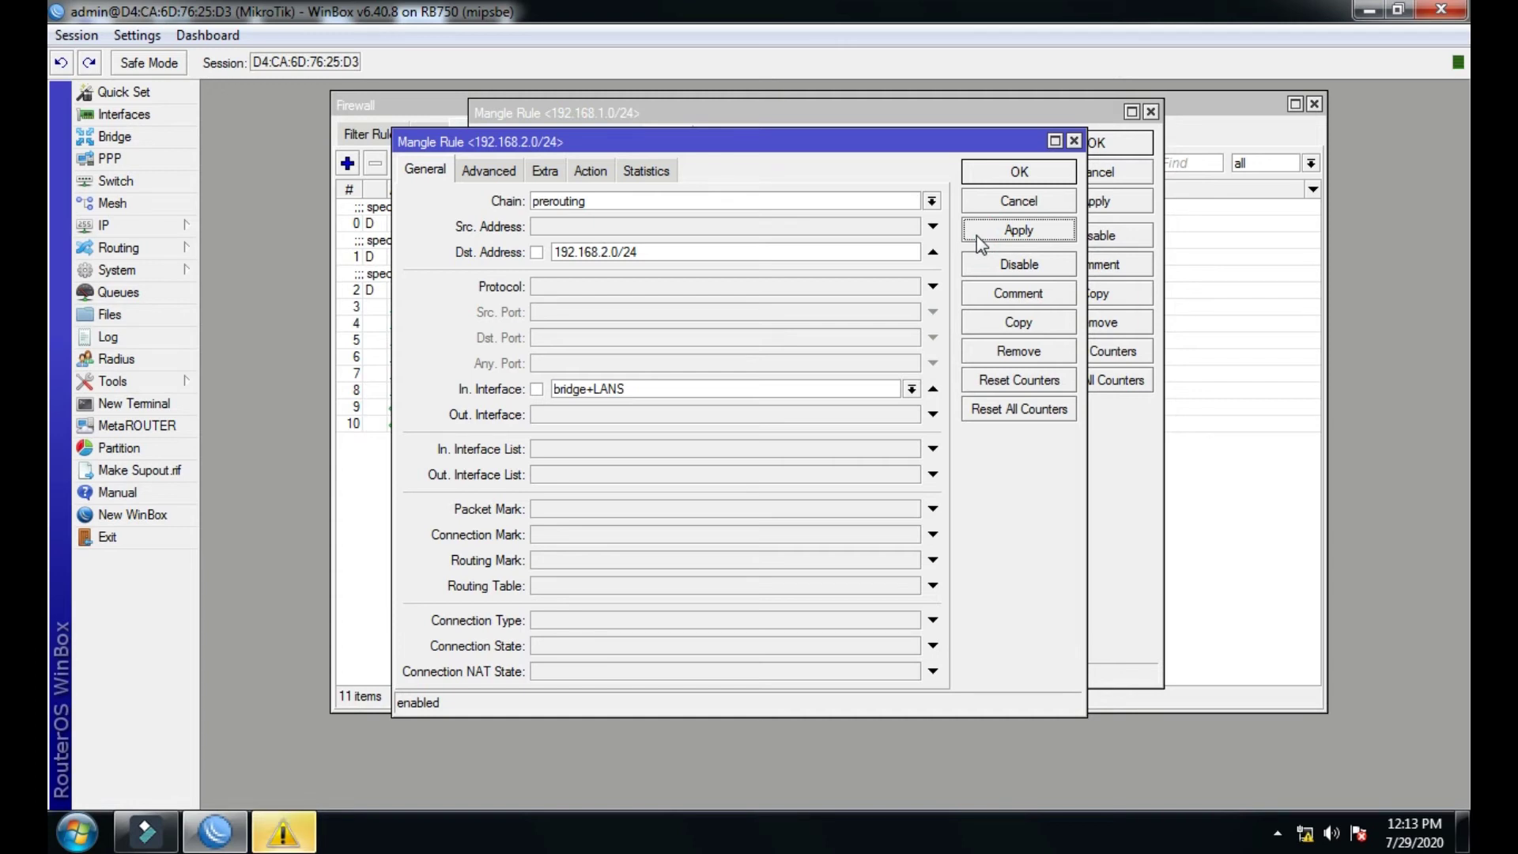
{"action": "right_click", "coordinate": [294, 830]}
{"action": "left_click", "coordinate": [301, 781]}
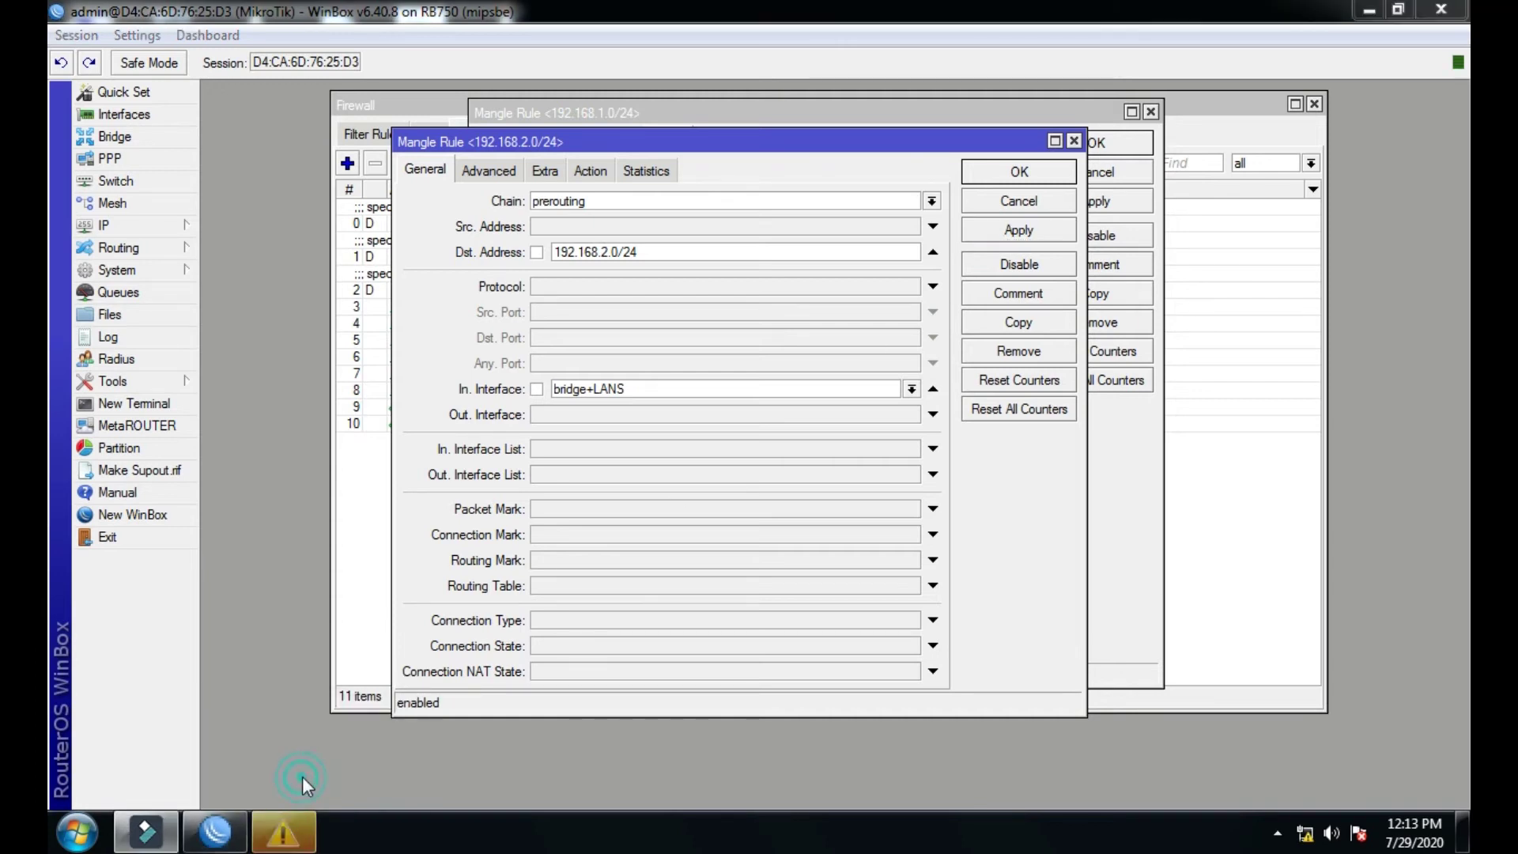
Copy the 192.168.2.0/24 accept rule and save the copy with destination address 192.168.3.0/24.
{"action": "left_click", "coordinate": [1018, 322]}
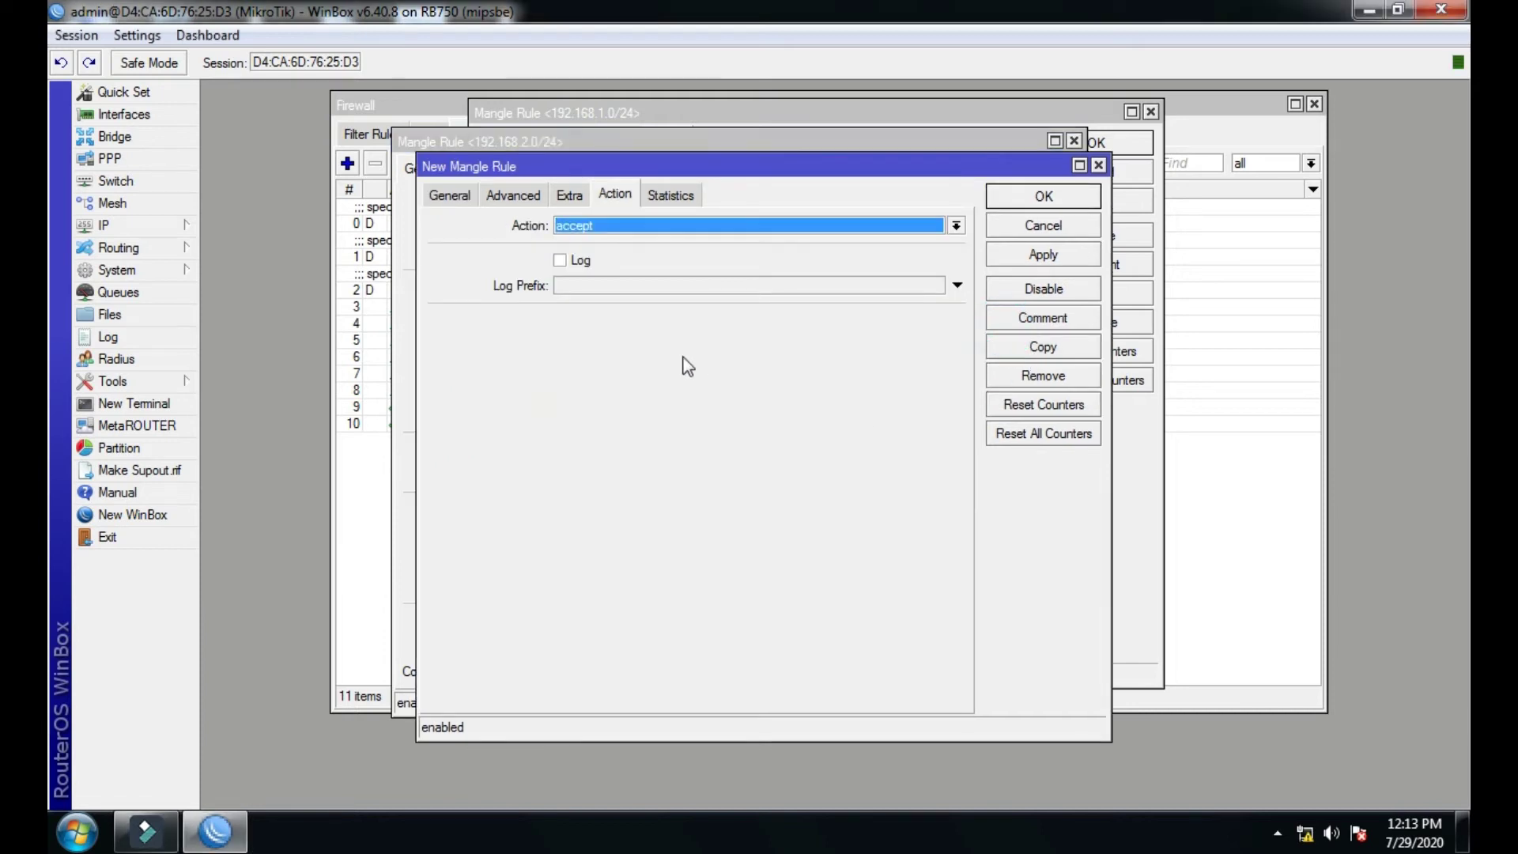
{"action": "left_click", "coordinate": [465, 198]}
{"action": "left_click", "coordinate": [632, 276]}
{"action": "key", "text": "BackSpace"}
{"action": "type", "text": "3"}
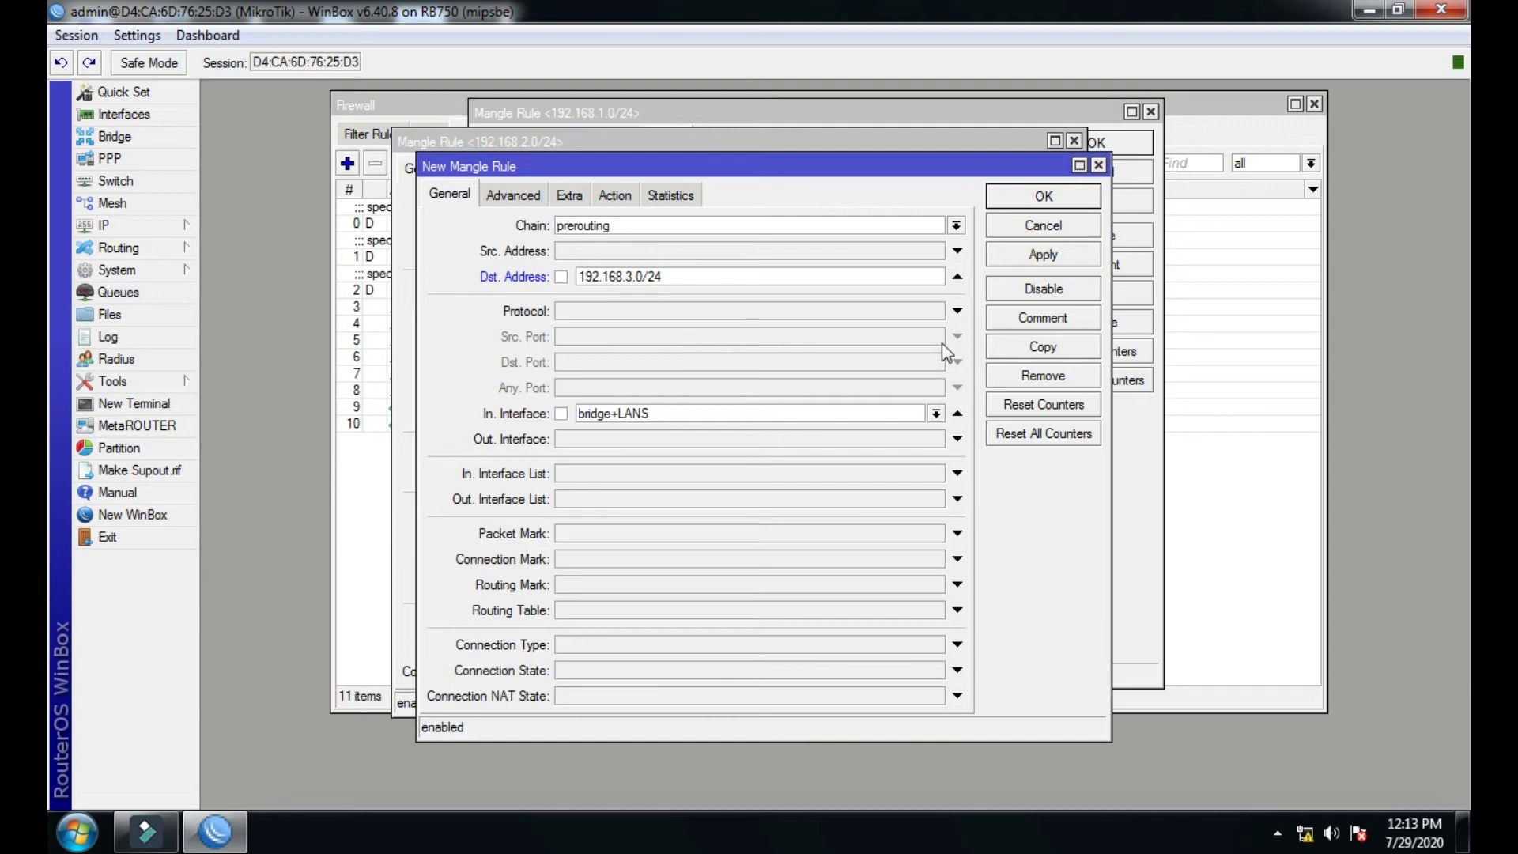
{"action": "left_click", "coordinate": [1028, 254]}
{"action": "left_click", "coordinate": [1020, 203]}
Close the 192.168.2.0/24 and 192.168.1.0/24 rules, and check the three accept rules in the mangle list.
{"action": "left_click", "coordinate": [1002, 229]}
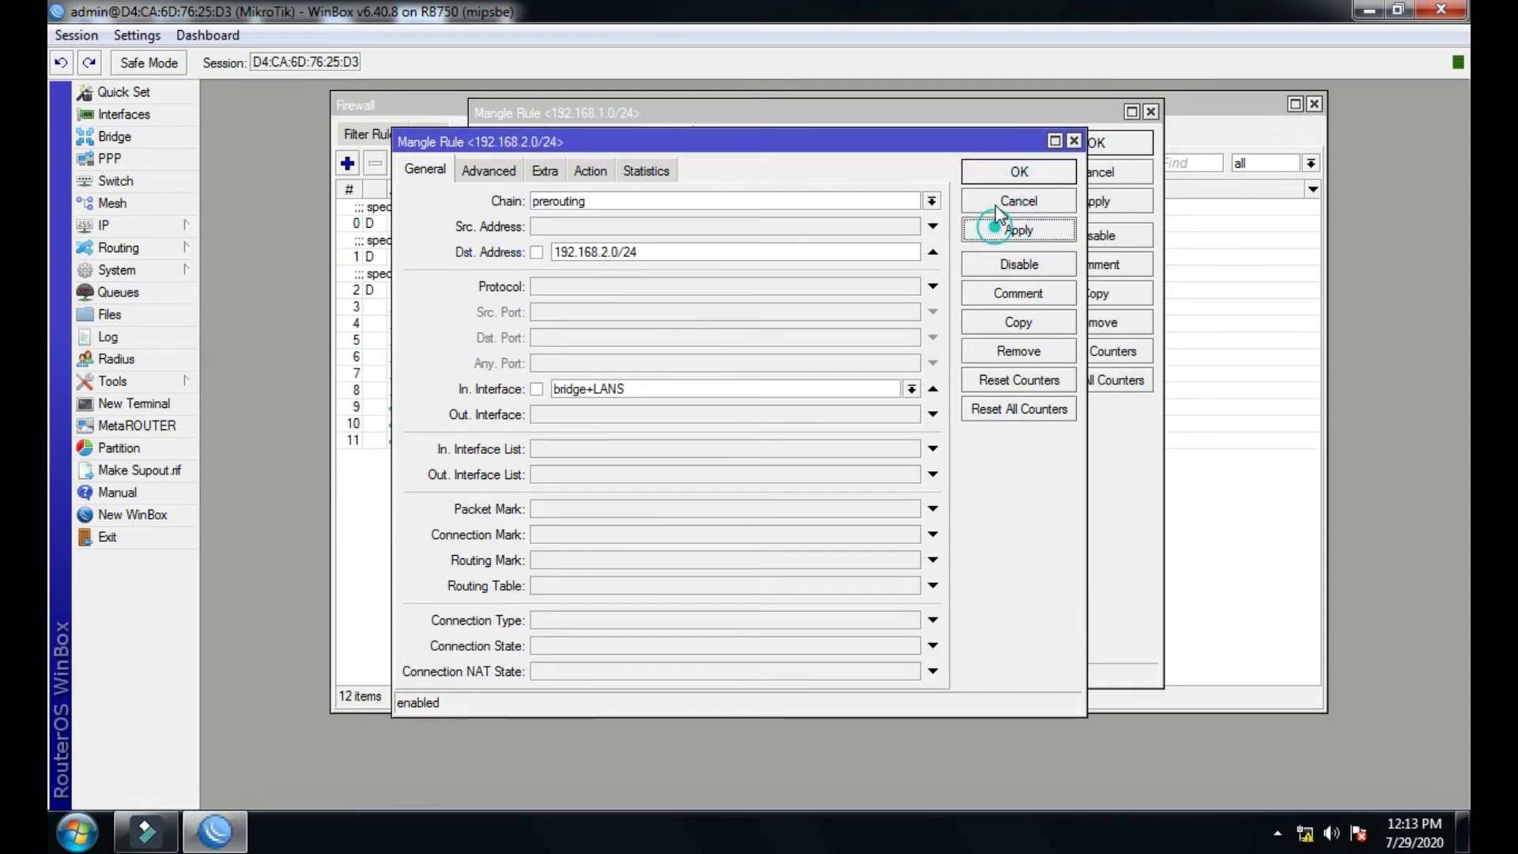
{"action": "left_click", "coordinate": [991, 199]}
{"action": "left_click", "coordinate": [1042, 203]}
{"action": "left_click", "coordinate": [1059, 144]}
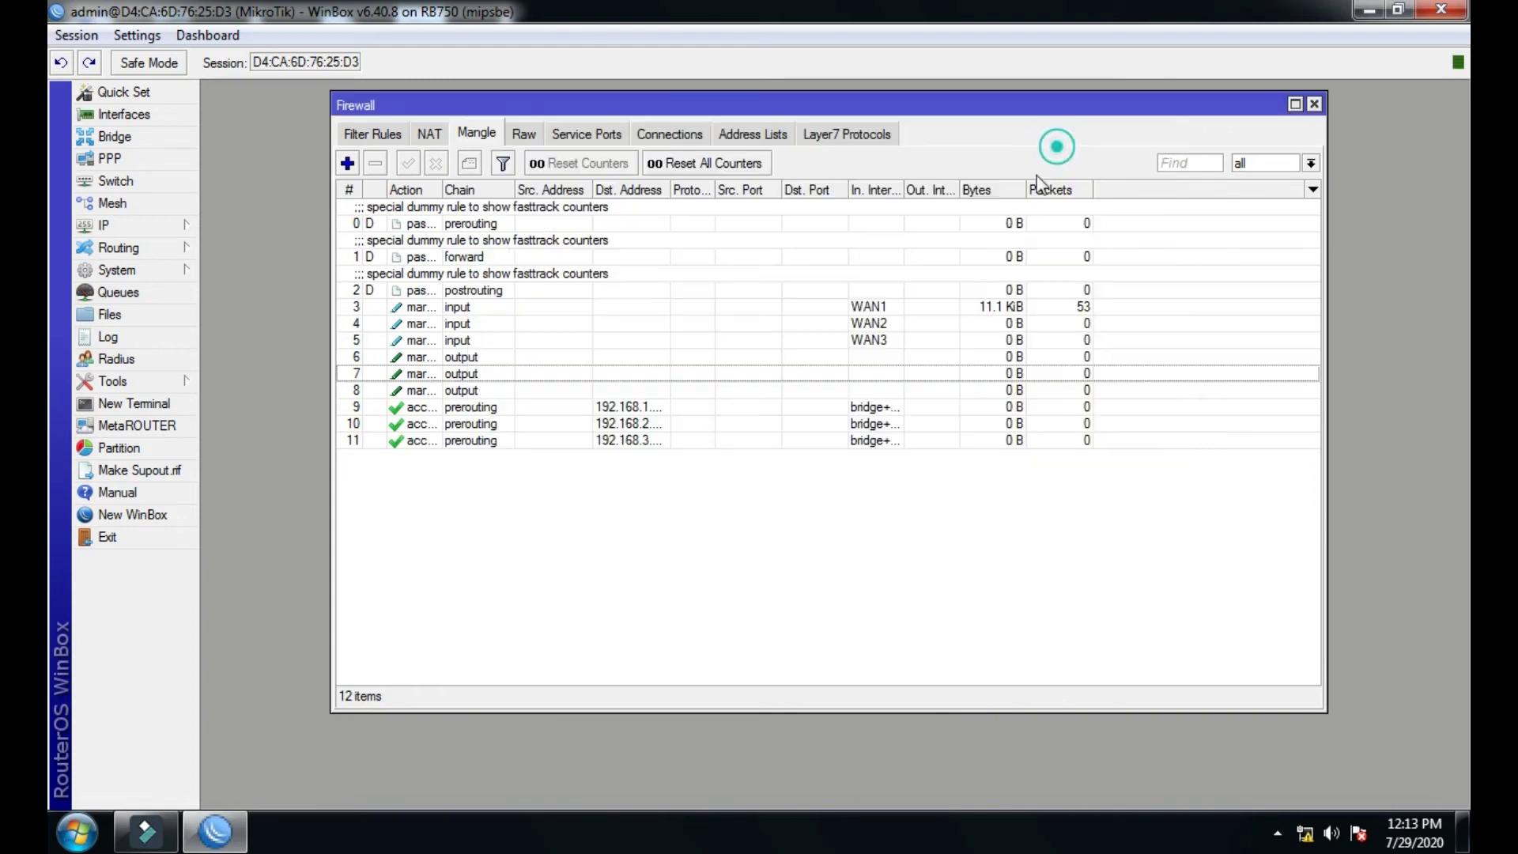
{"action": "left_click", "coordinate": [576, 423]}
{"action": "left_click", "coordinate": [539, 440]}
{"action": "left_click", "coordinate": [554, 410]}
{"action": "left_click", "coordinate": [542, 437]}
{"action": "left_click", "coordinate": [520, 486]}
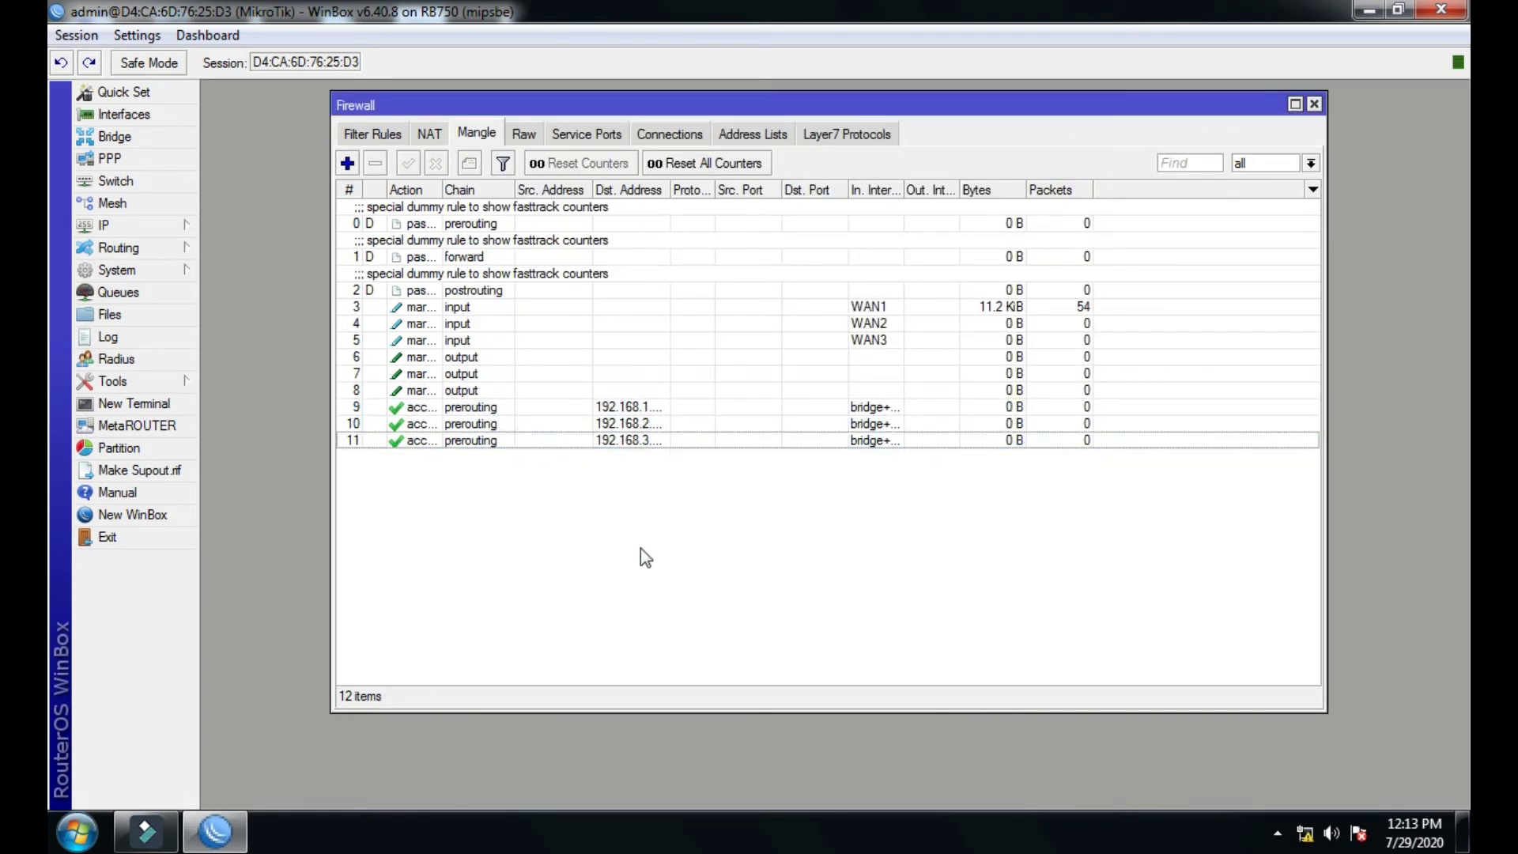
Start a new mangle rule with chain prerouting and in-interface bridge+LANS.
{"action": "left_click", "coordinate": [348, 163]}
{"action": "left_click", "coordinate": [501, 141]}
{"action": "left_click_drag", "start_coordinate": [773, 123], "coordinate": [669, 174]}
{"action": "left_click", "coordinate": [615, 224]}
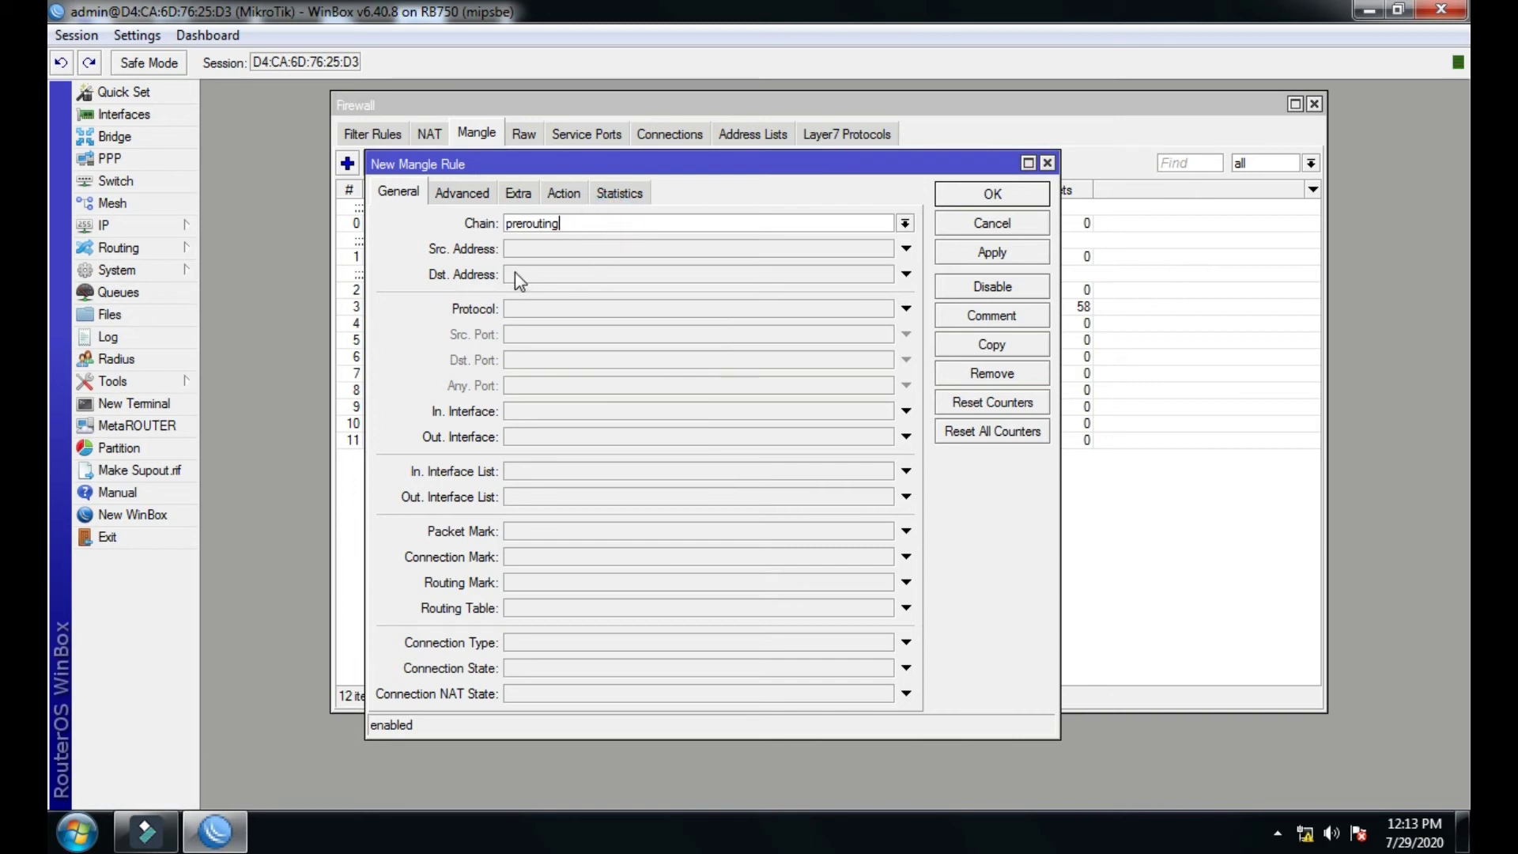
{"action": "left_click", "coordinate": [578, 411]}
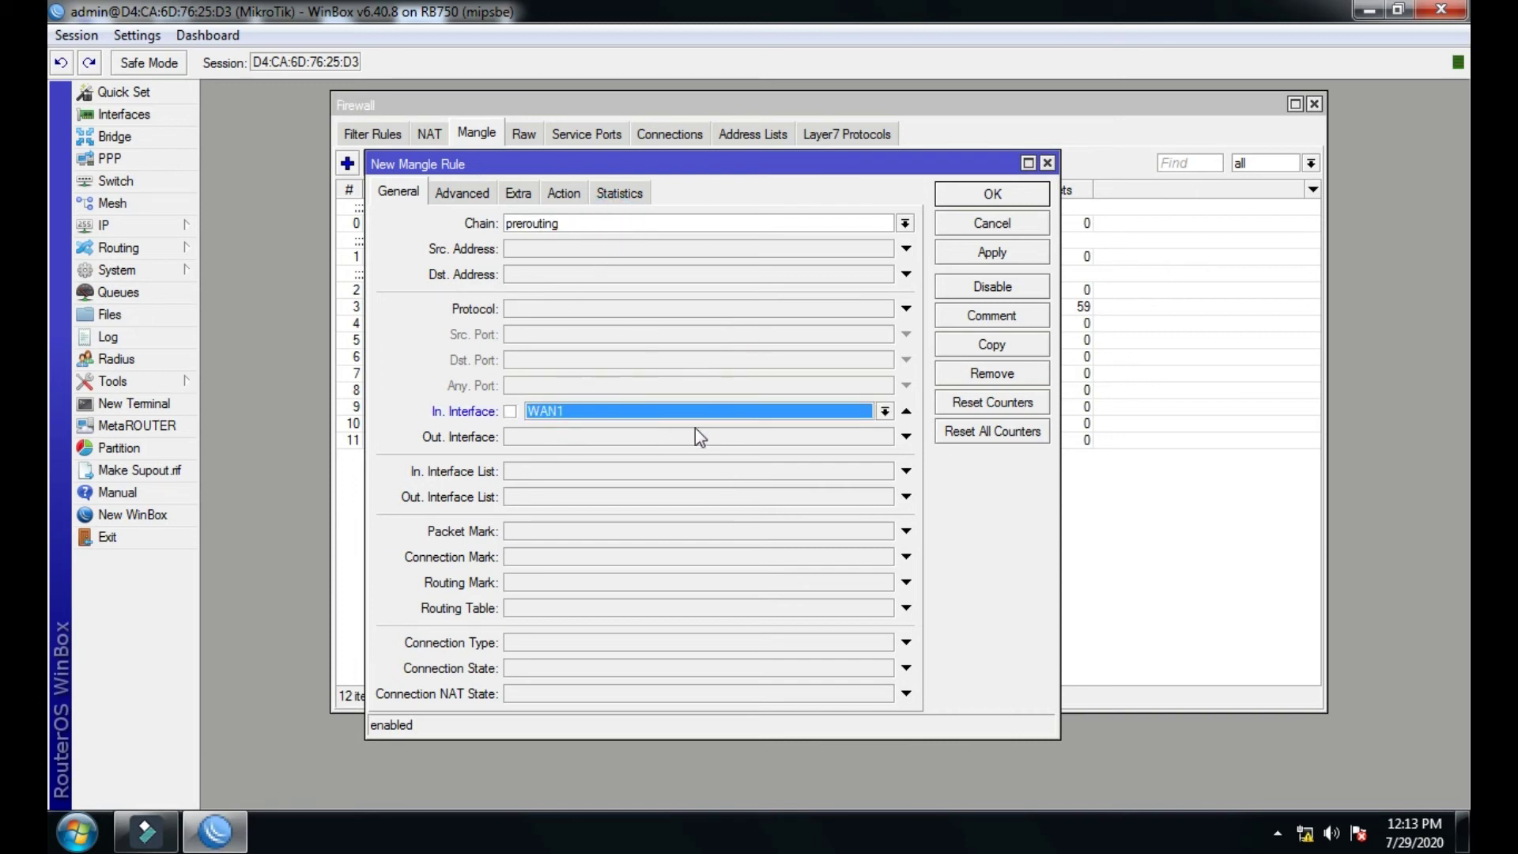
{"action": "left_click", "coordinate": [884, 411]}
{"action": "left_click", "coordinate": [620, 559]}
Set the new rule's per connection classifier to both addresses and ports with 3/0.
{"action": "left_click", "coordinate": [465, 195]}
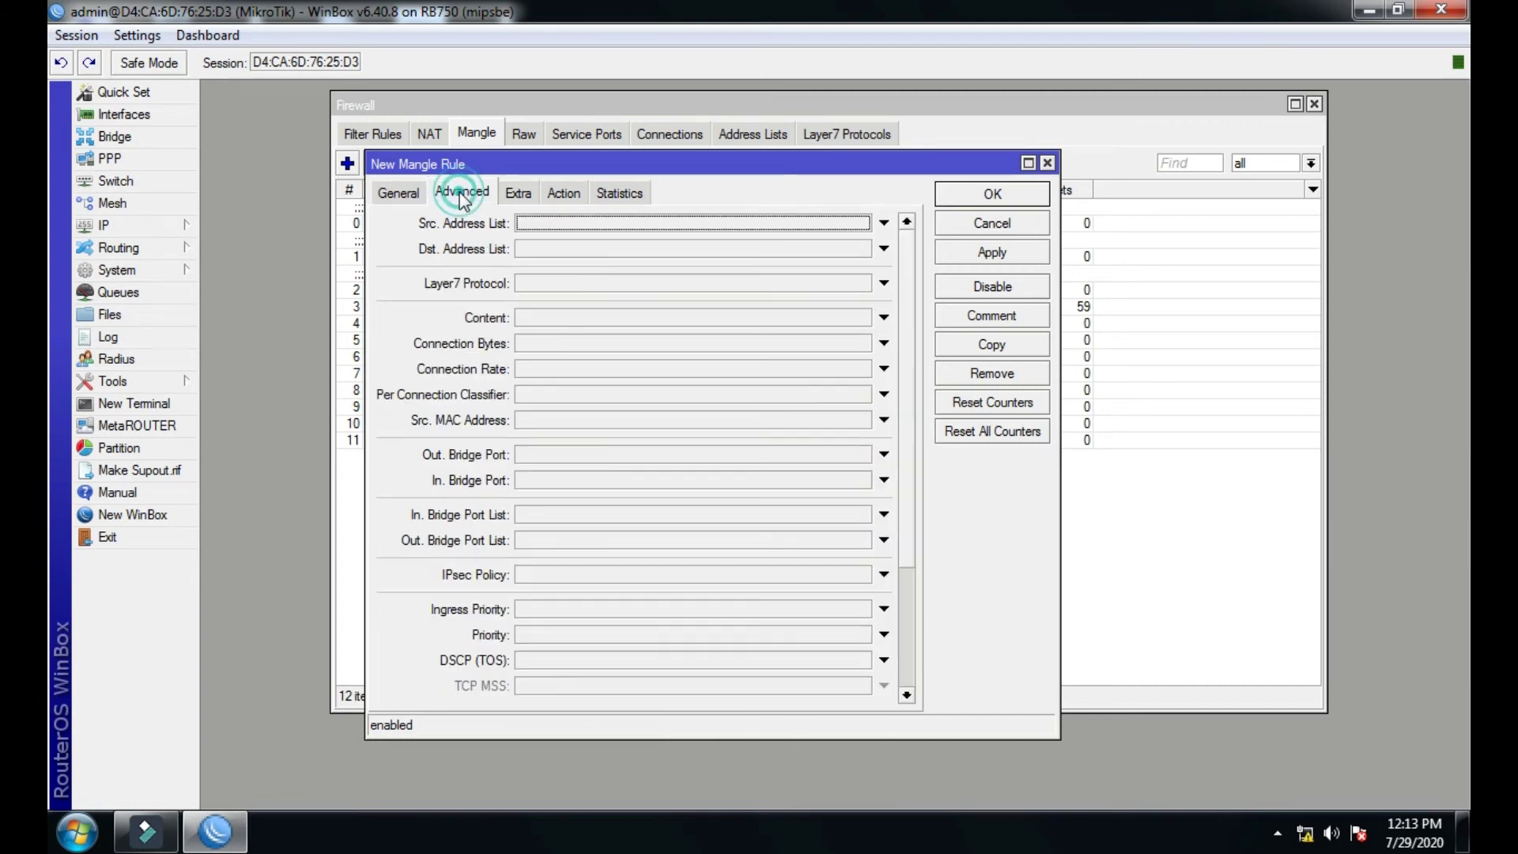
{"action": "left_click", "coordinate": [560, 398]}
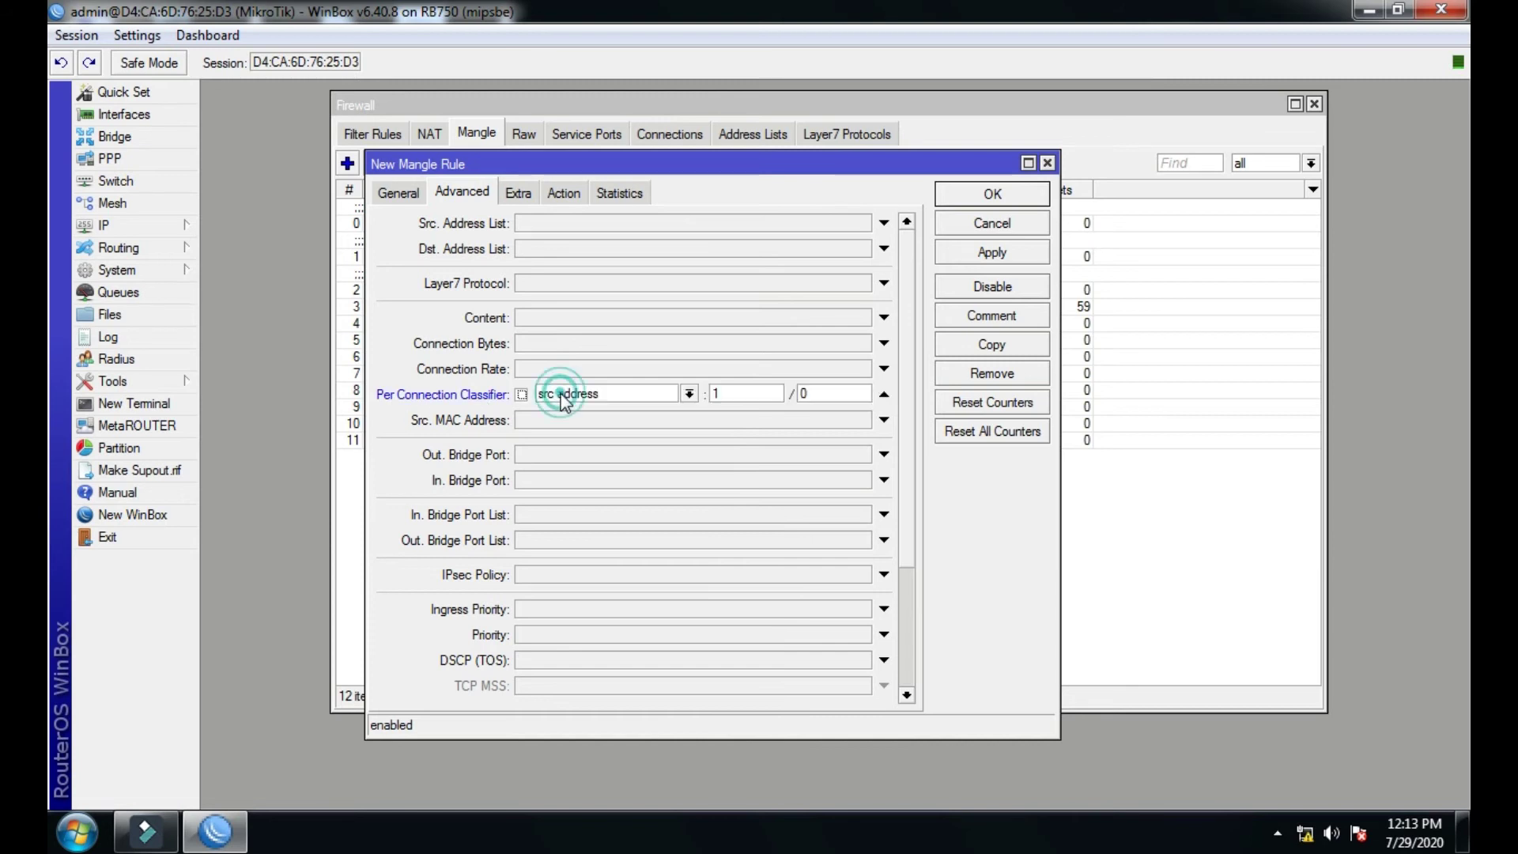
{"action": "left_click", "coordinate": [689, 395]}
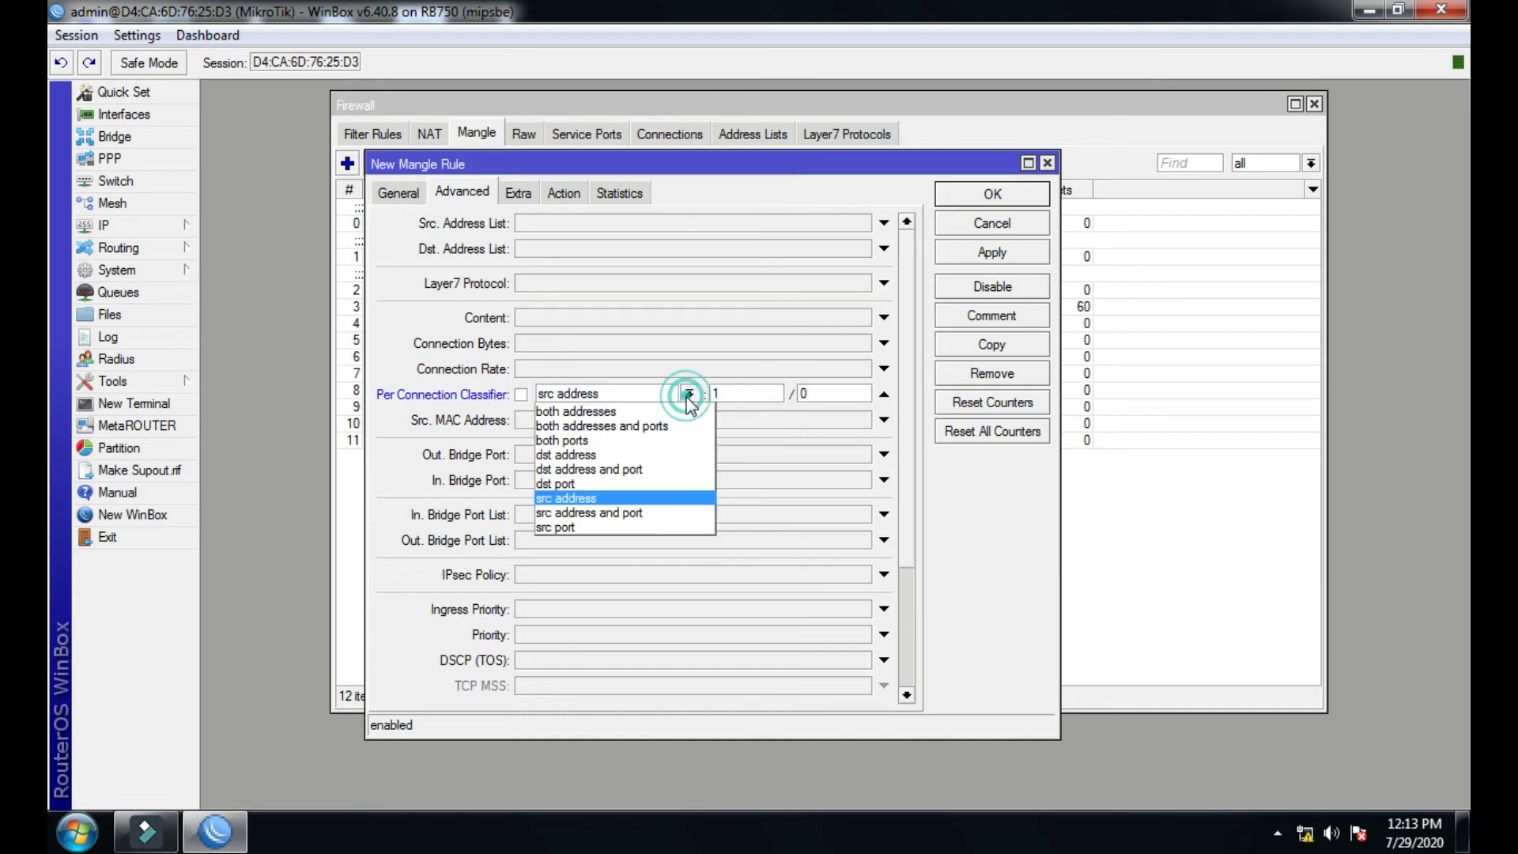
{"action": "left_click", "coordinate": [647, 426]}
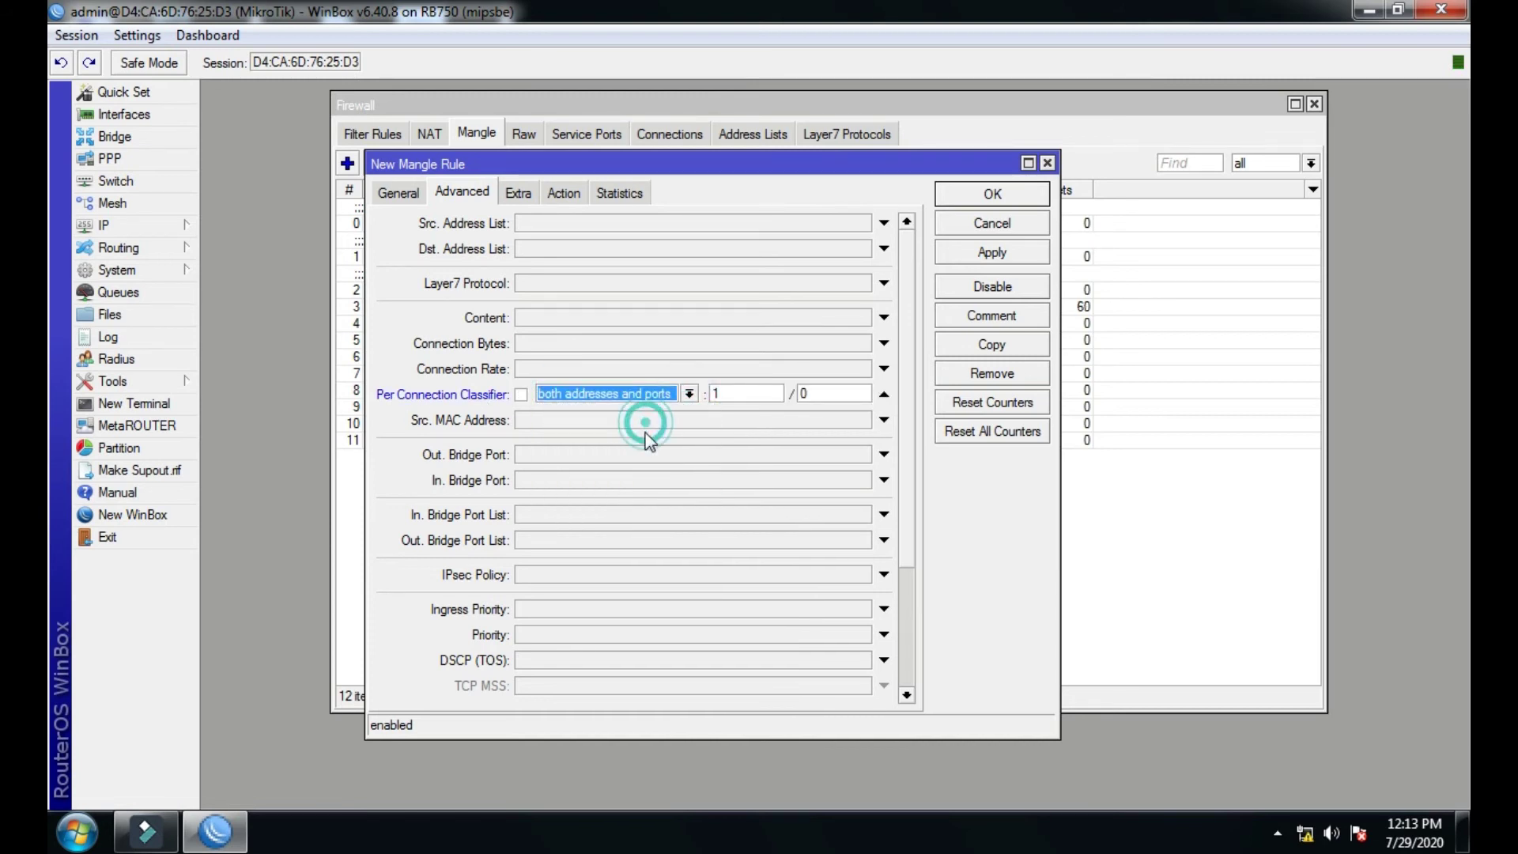
{"action": "double_click", "coordinate": [735, 397]}
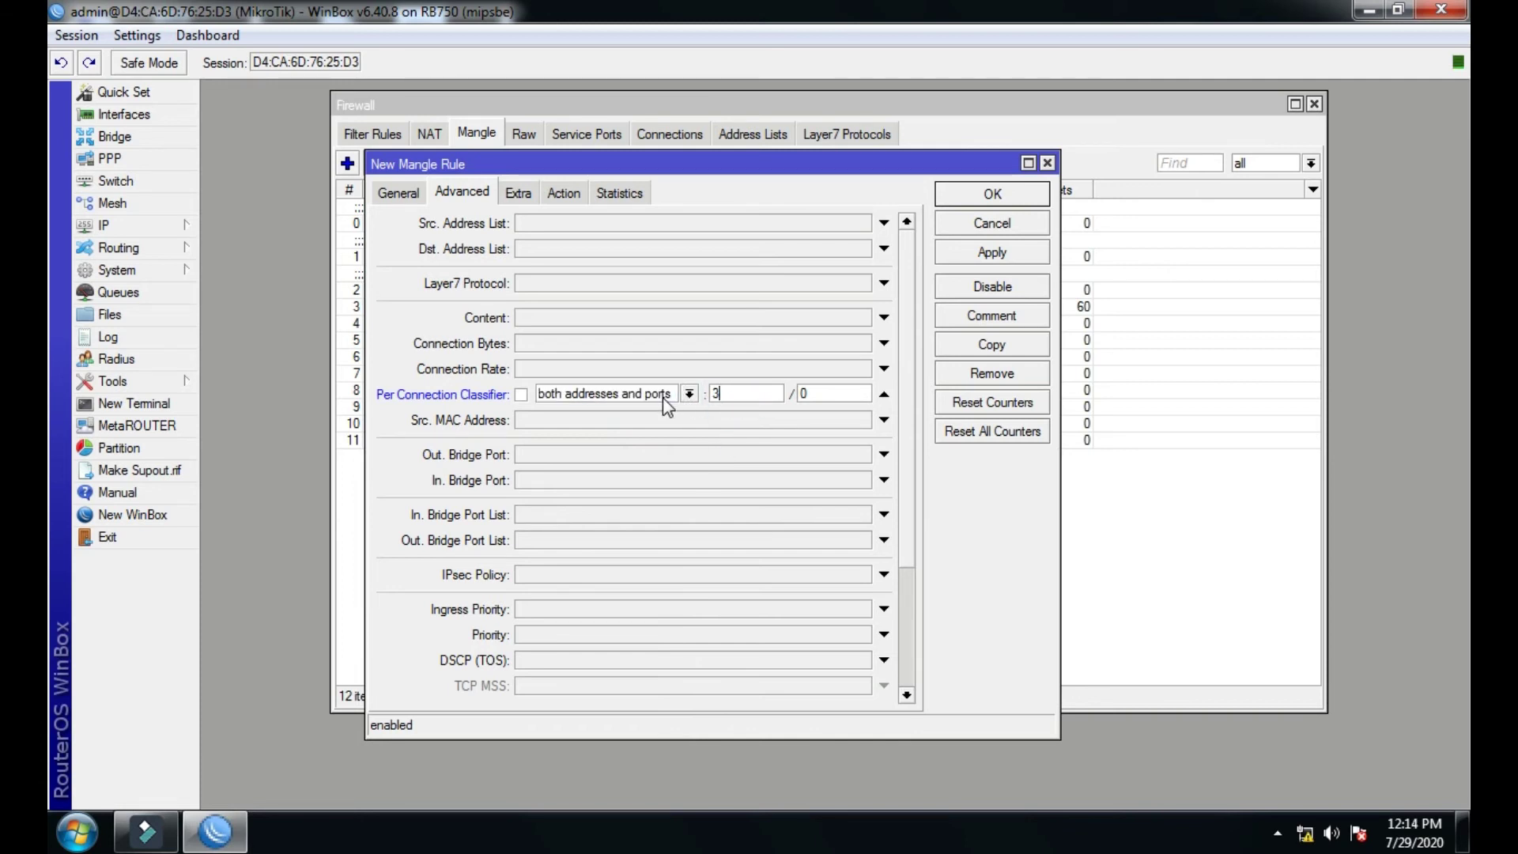
Set the new rule's destination address type to local and invert the match.
{"action": "left_click", "coordinate": [518, 195]}
{"action": "left_click", "coordinate": [407, 341]}
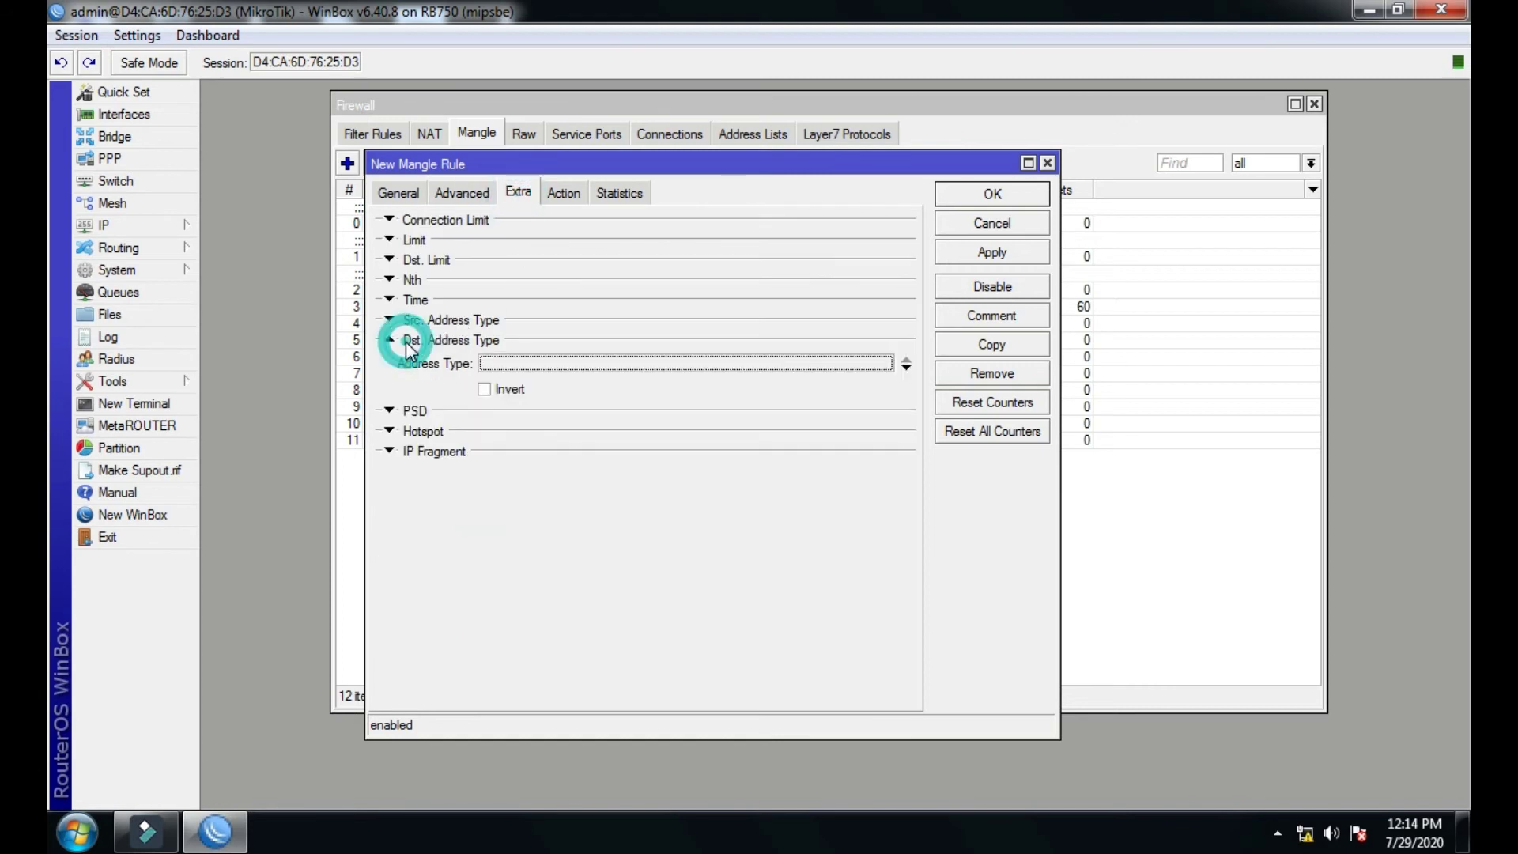
{"action": "left_click", "coordinate": [528, 363]}
{"action": "left_click", "coordinate": [541, 364]}
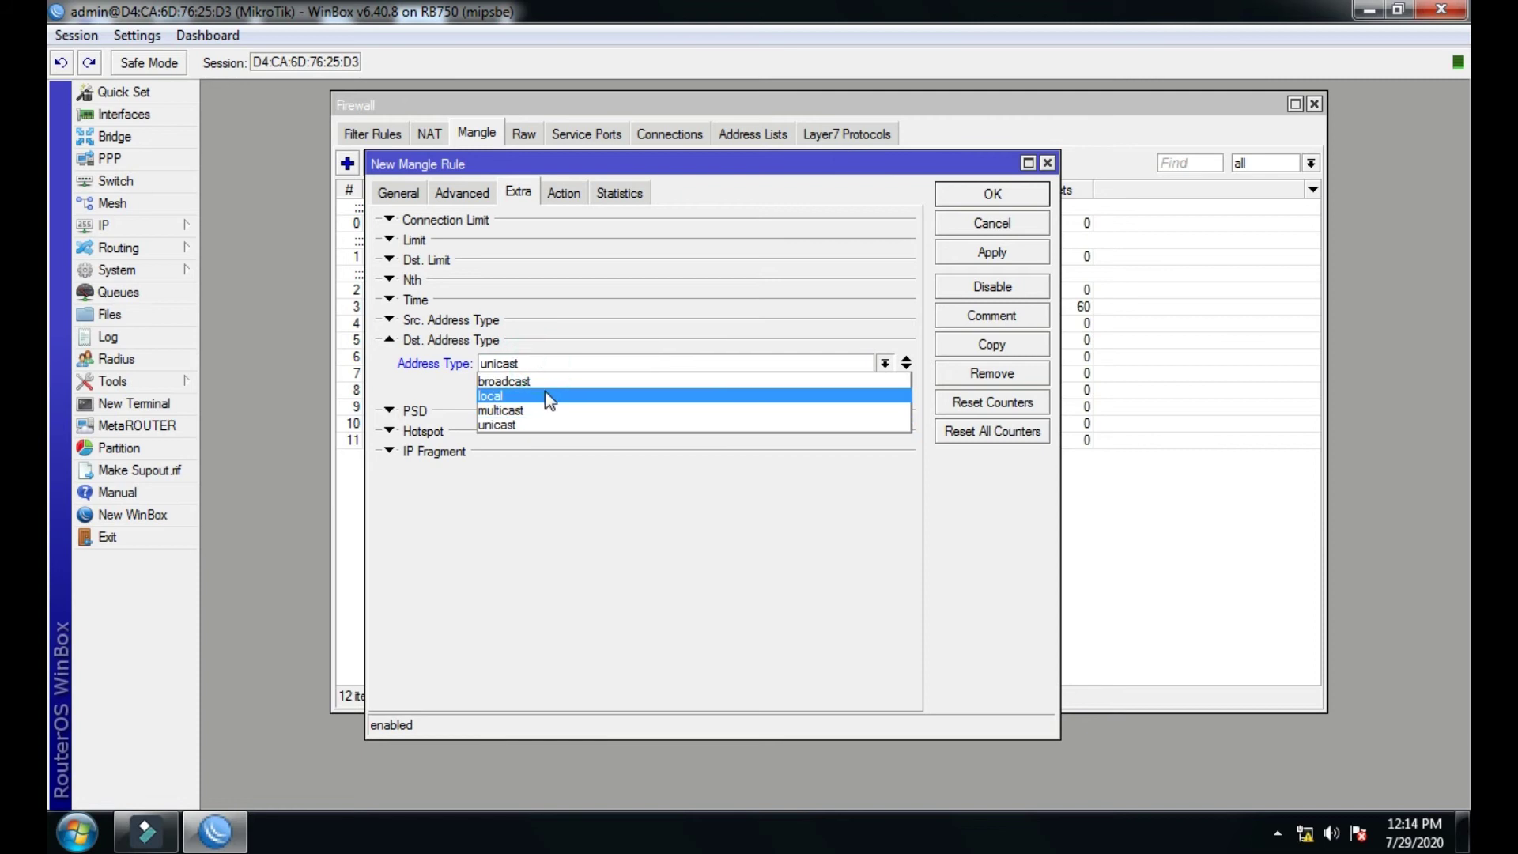
{"action": "left_click", "coordinate": [545, 393]}
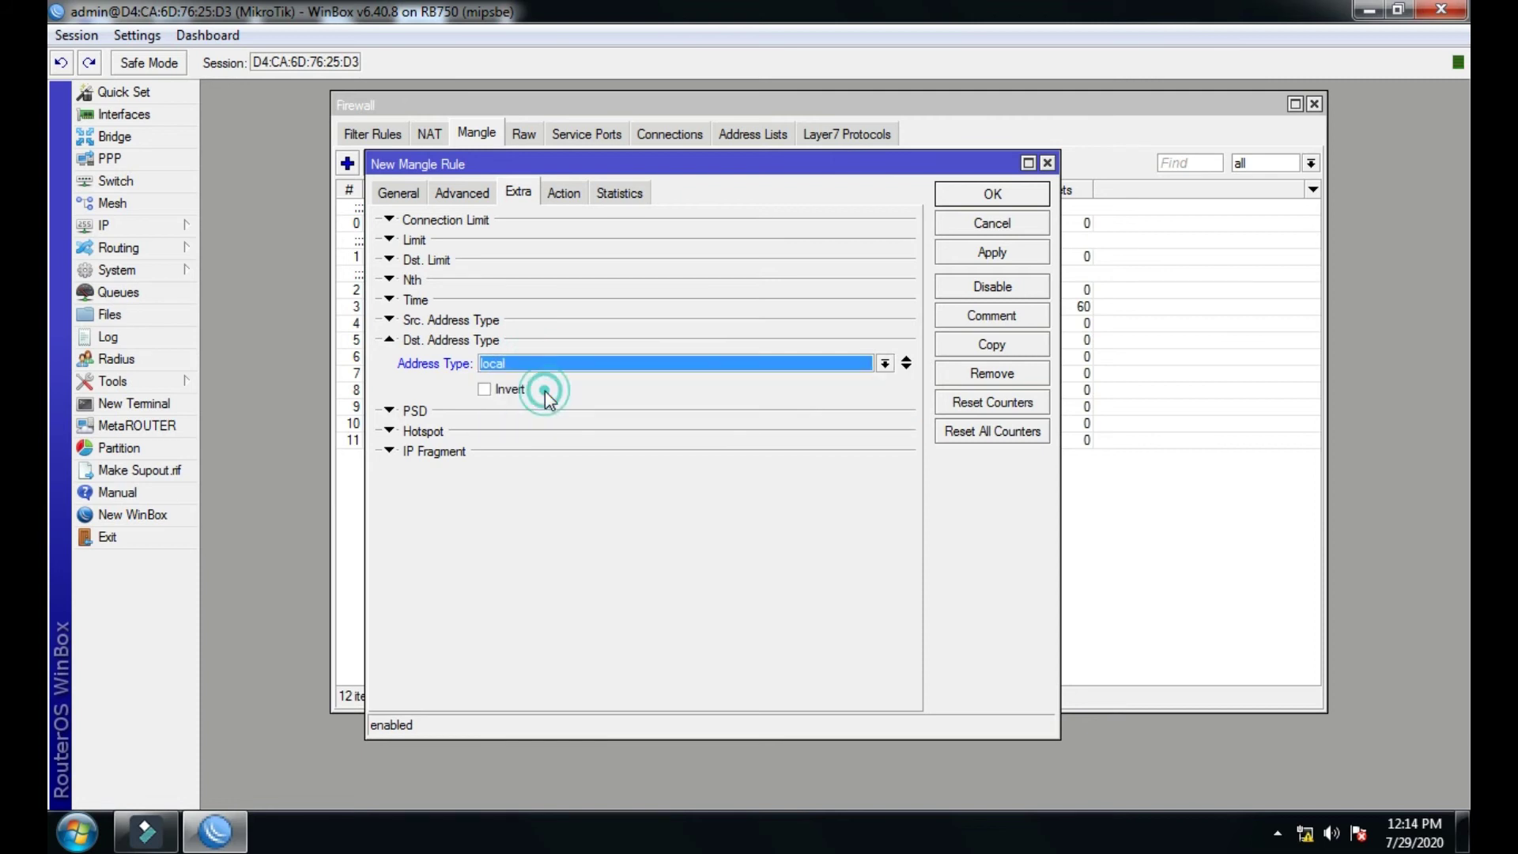
{"action": "left_click", "coordinate": [485, 390]}
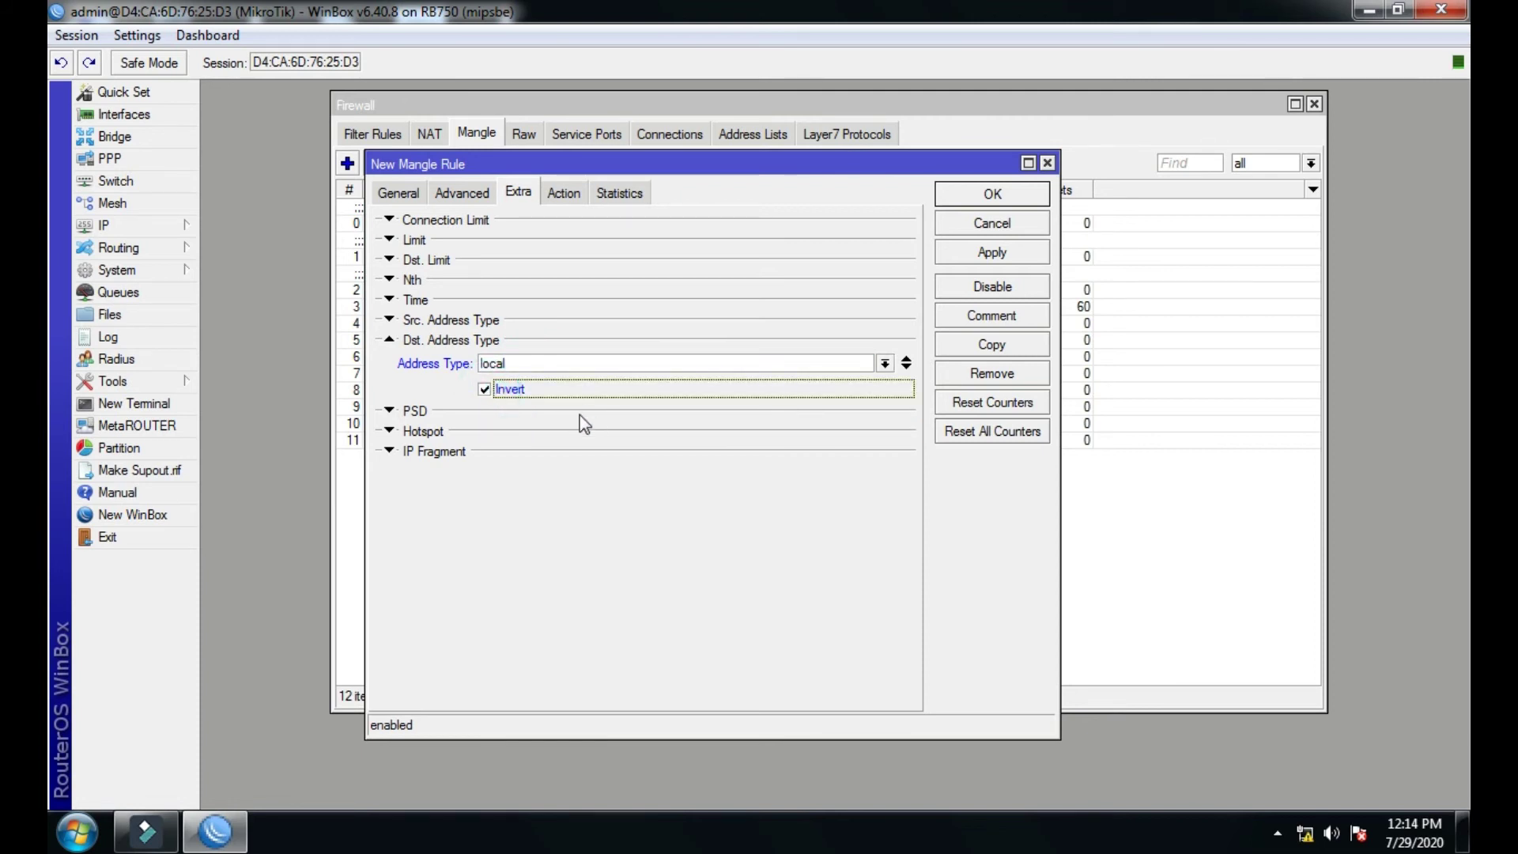
Set the rule's action to mark connection with new connection mark WAN1_conn, and apply the rule.
{"action": "left_click", "coordinate": [564, 193]}
{"action": "left_click", "coordinate": [578, 224]}
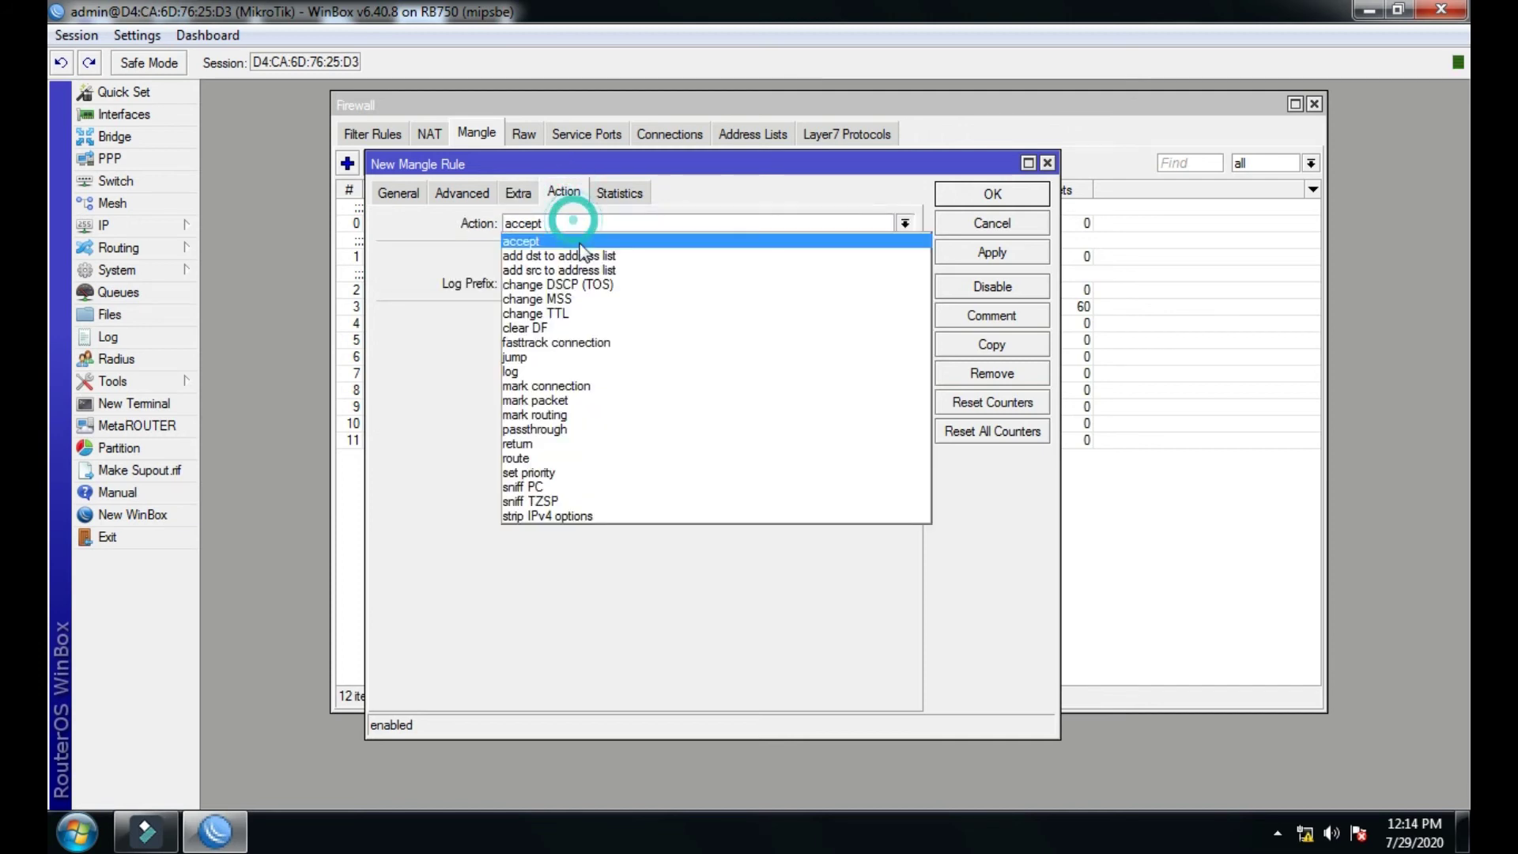
{"action": "left_click", "coordinate": [562, 386]}
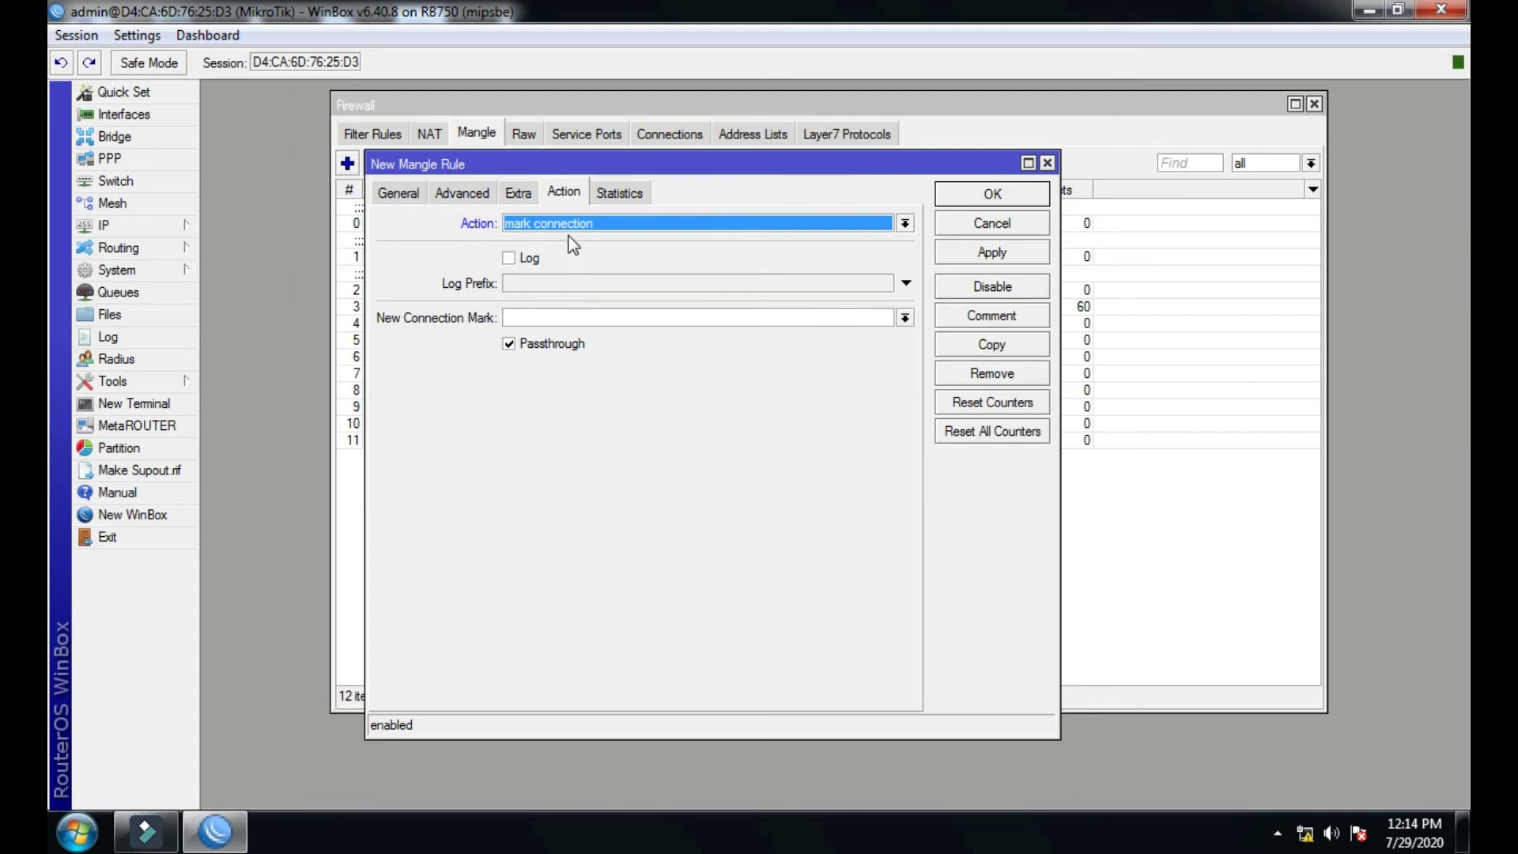
{"action": "left_click", "coordinate": [905, 318]}
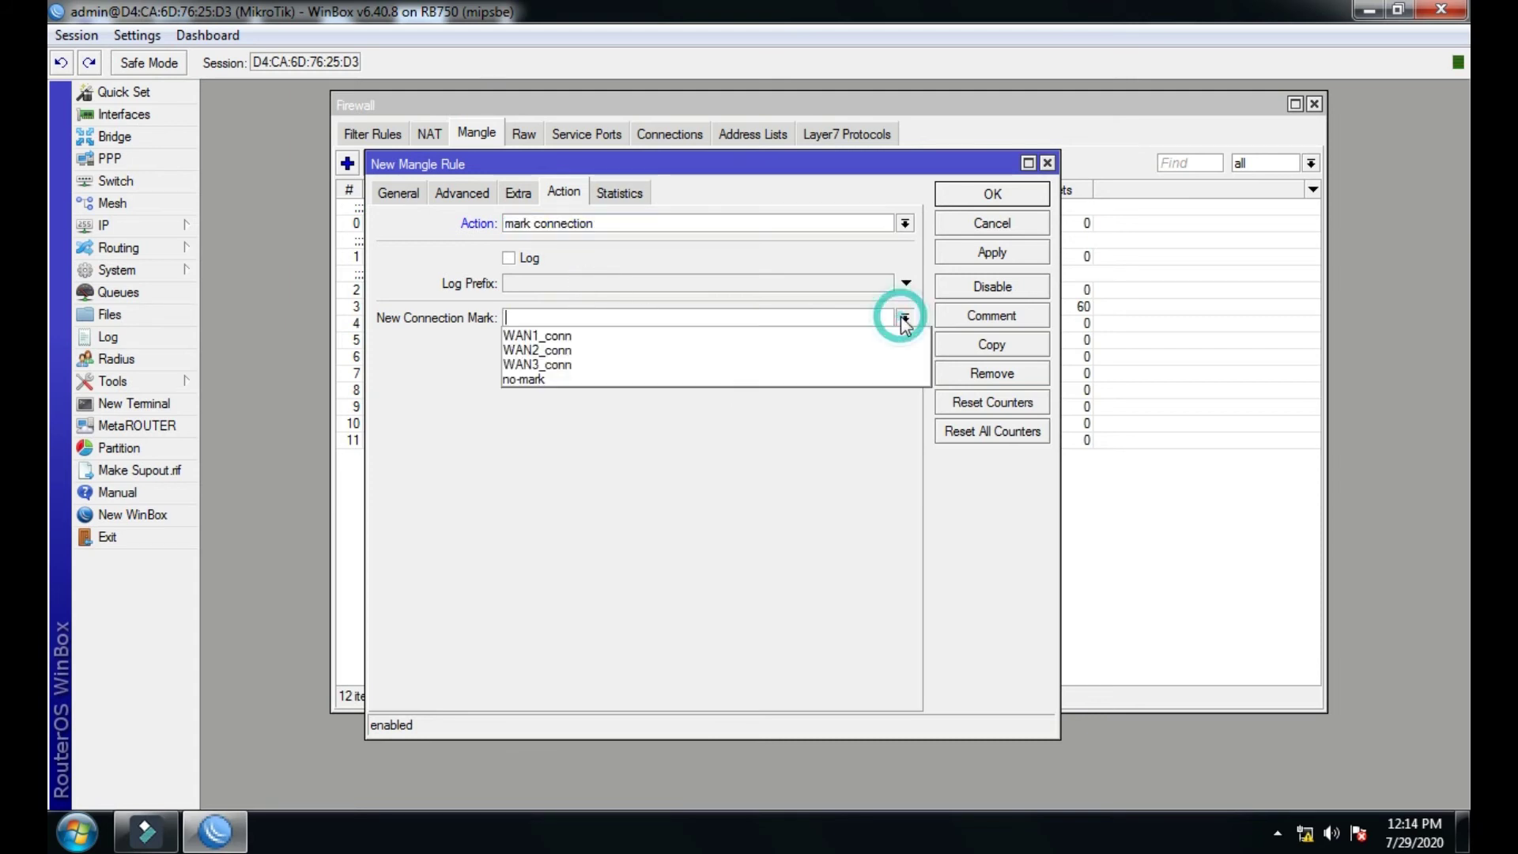
{"action": "left_click", "coordinate": [556, 338]}
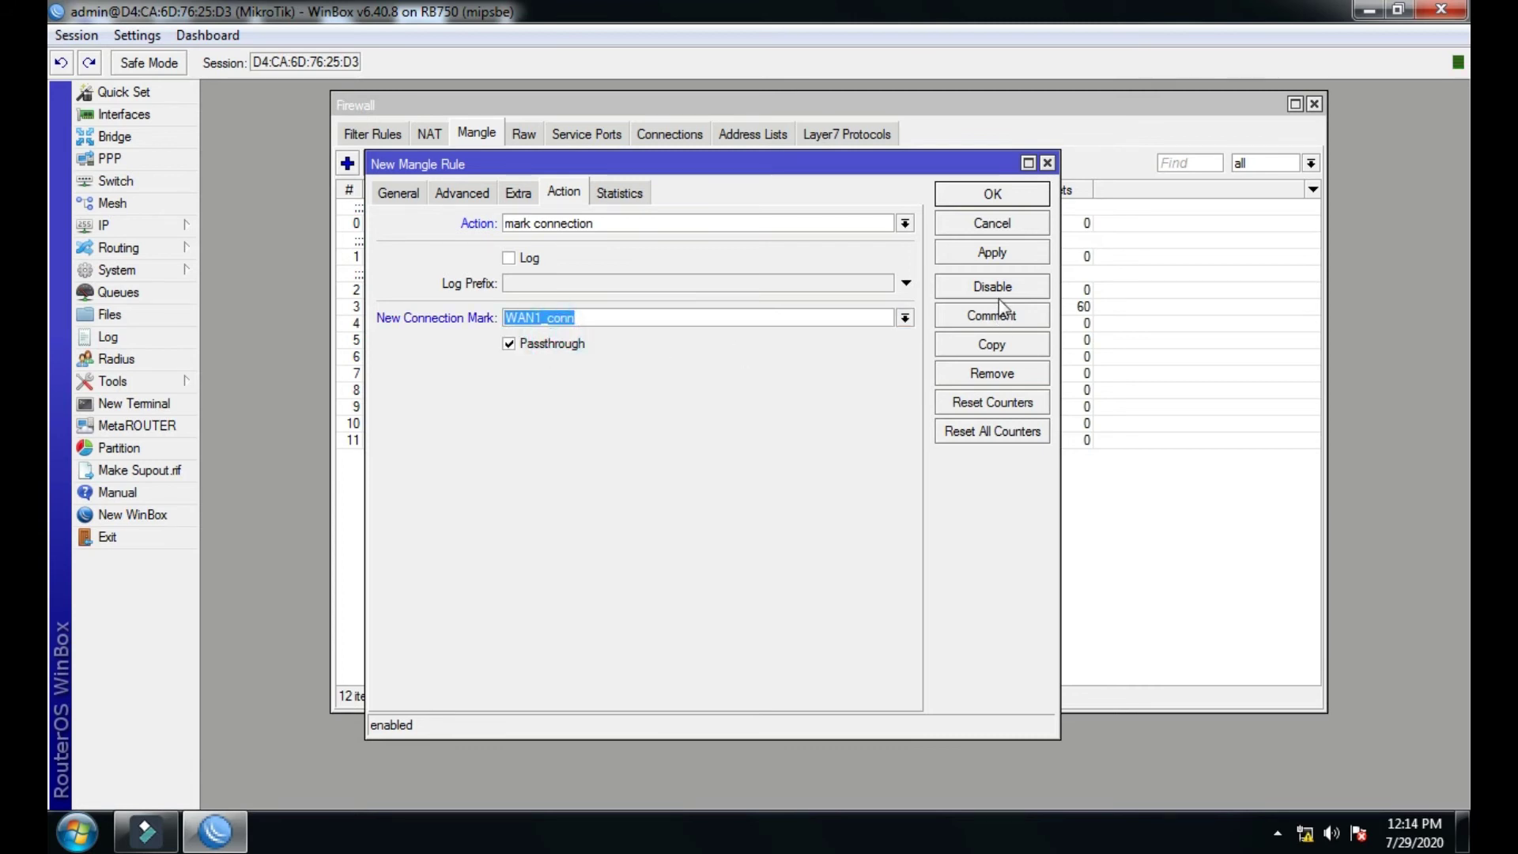
{"action": "left_click", "coordinate": [985, 263]}
Copy the WAN1_conn prerouting rule and set the copy's per connection classifier to 3/1.
{"action": "left_click", "coordinate": [979, 335]}
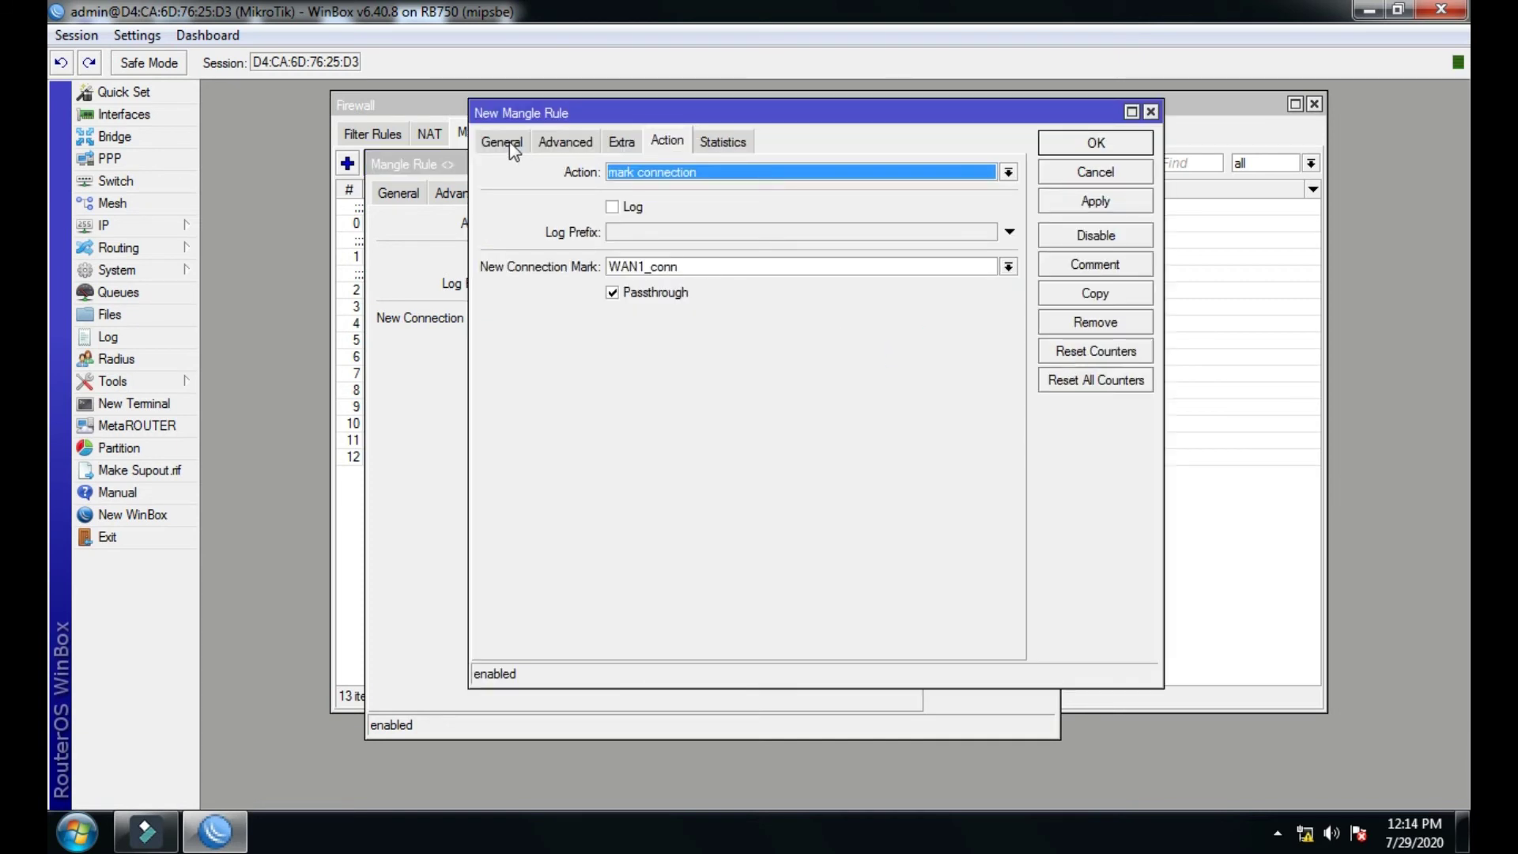
{"action": "left_click", "coordinate": [509, 140]}
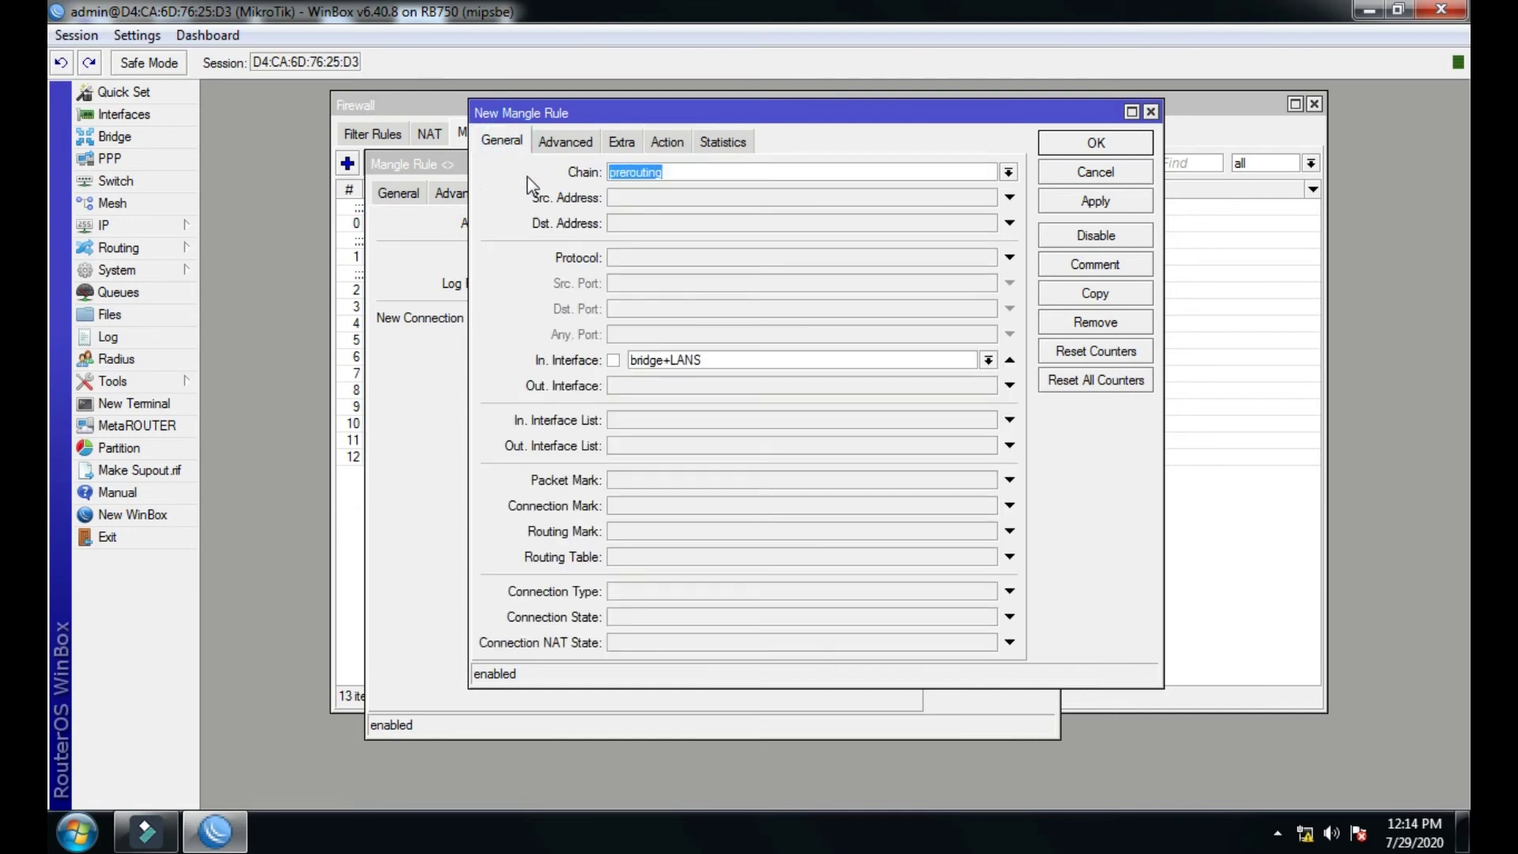
{"action": "left_click", "coordinate": [585, 147]}
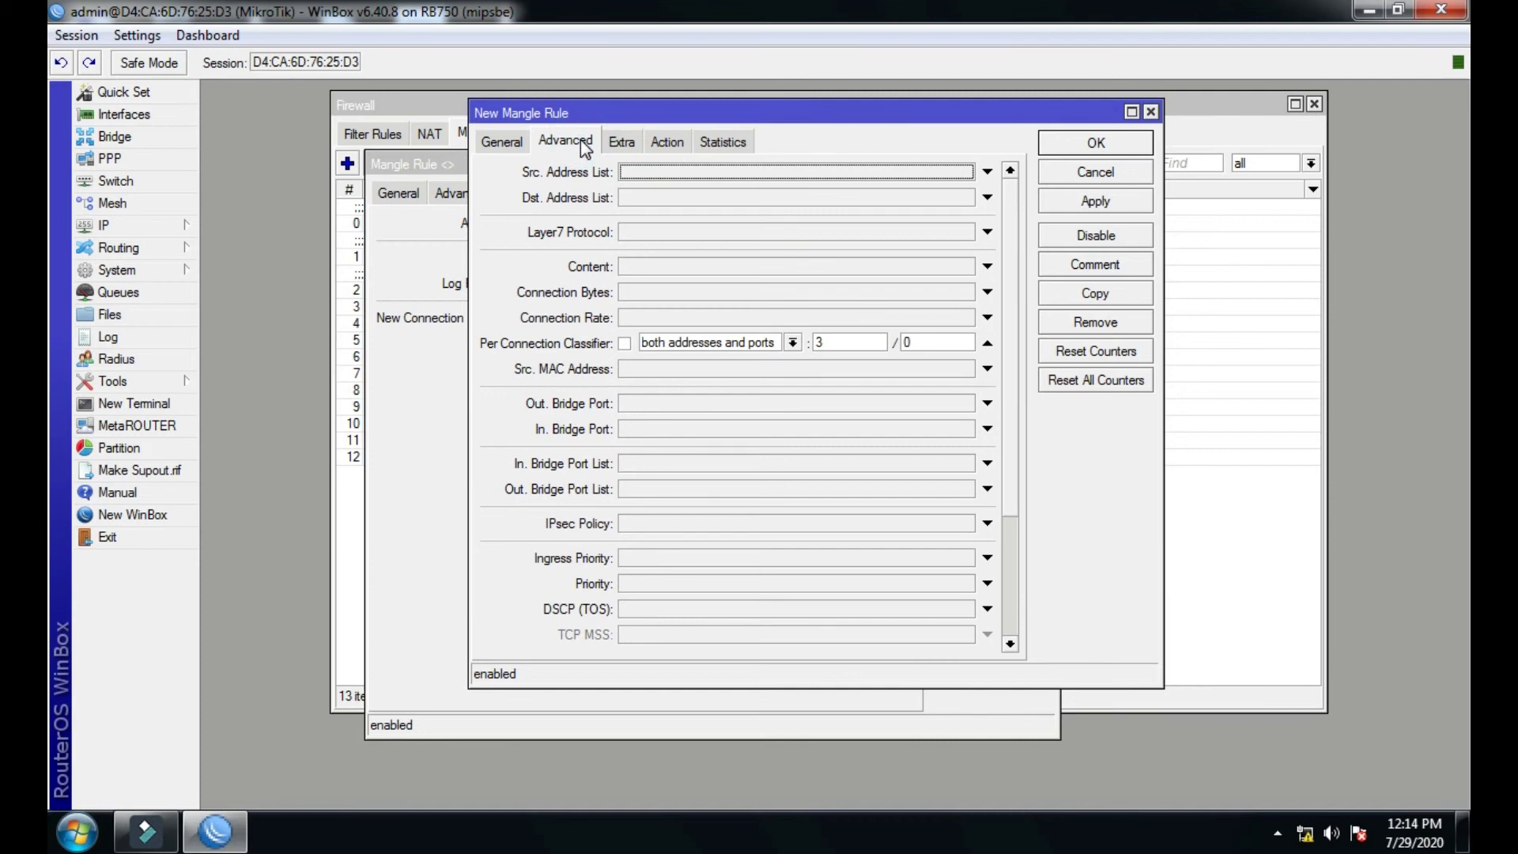
{"action": "left_click", "coordinate": [922, 342]}
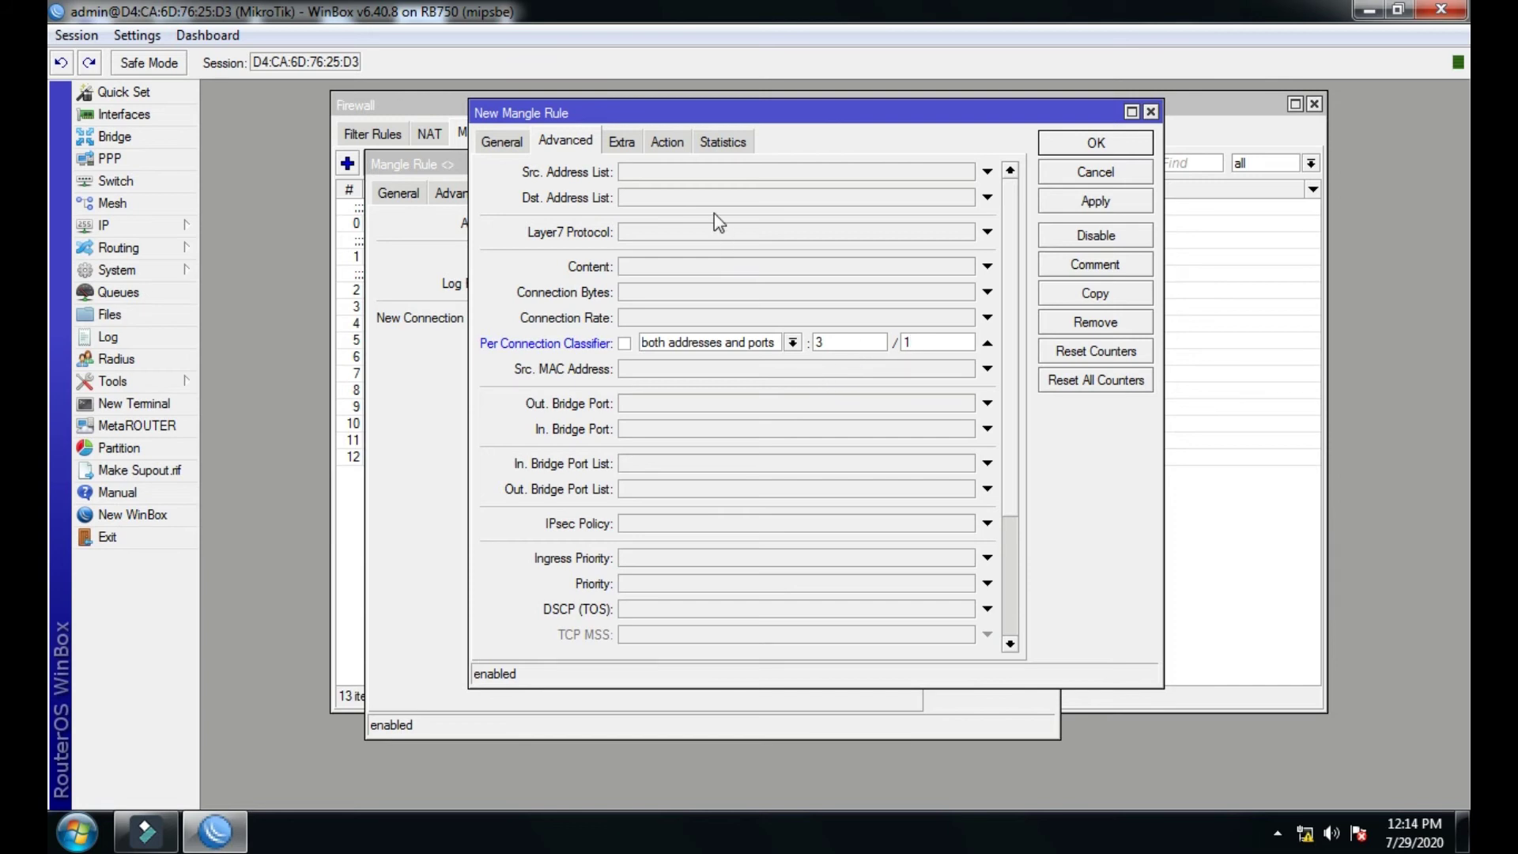
Set the copied 3/1 rule's new connection mark to WAN2_conn and apply the rule.
{"action": "left_click", "coordinate": [628, 144]}
{"action": "left_click", "coordinate": [566, 143]}
{"action": "left_click", "coordinate": [615, 144]}
{"action": "left_click", "coordinate": [667, 142]}
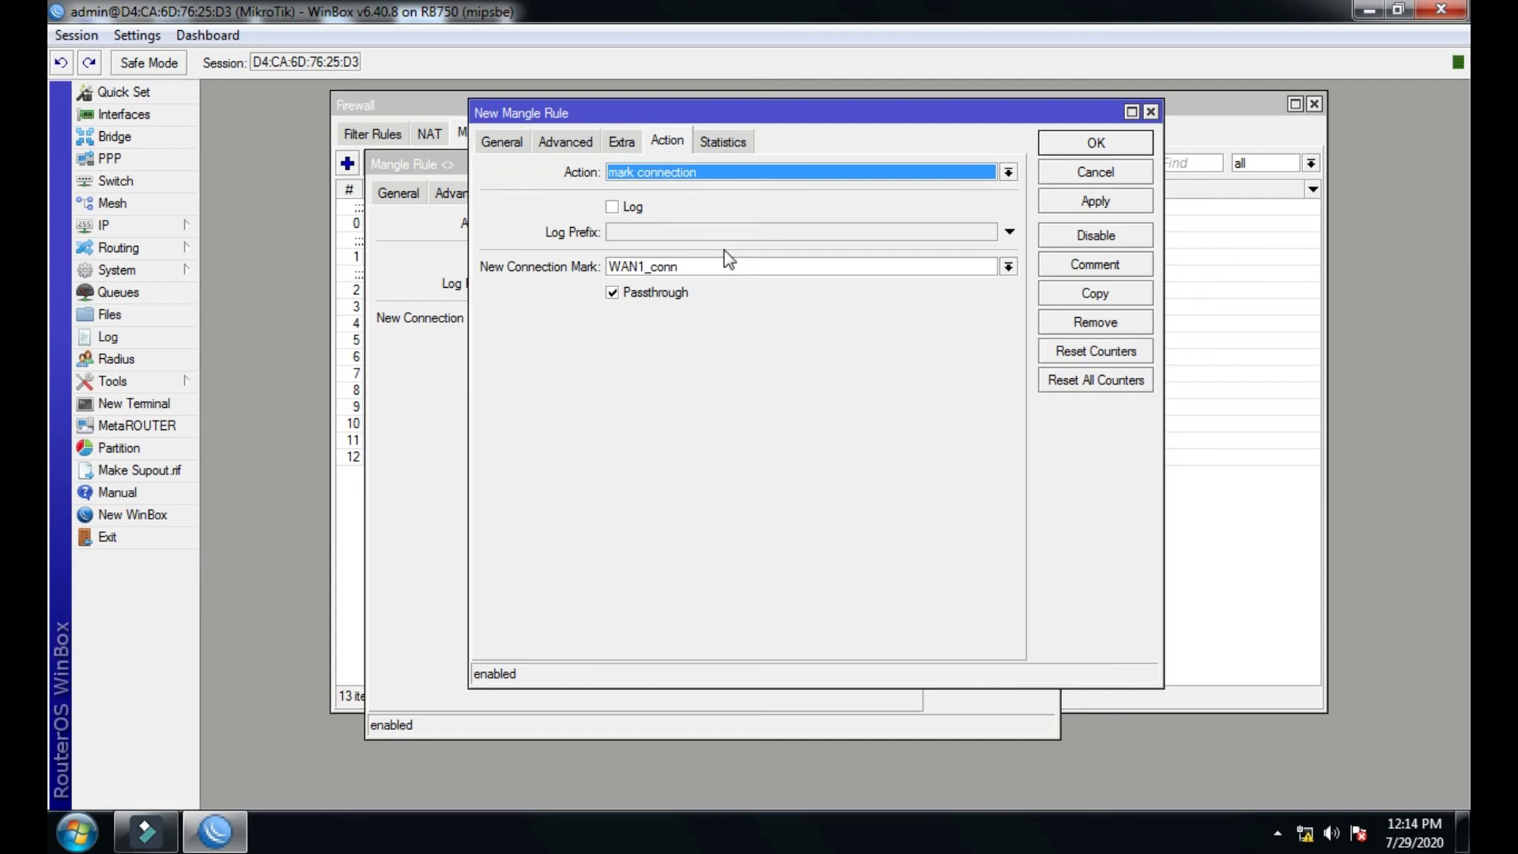
{"action": "left_click", "coordinate": [1008, 267]}
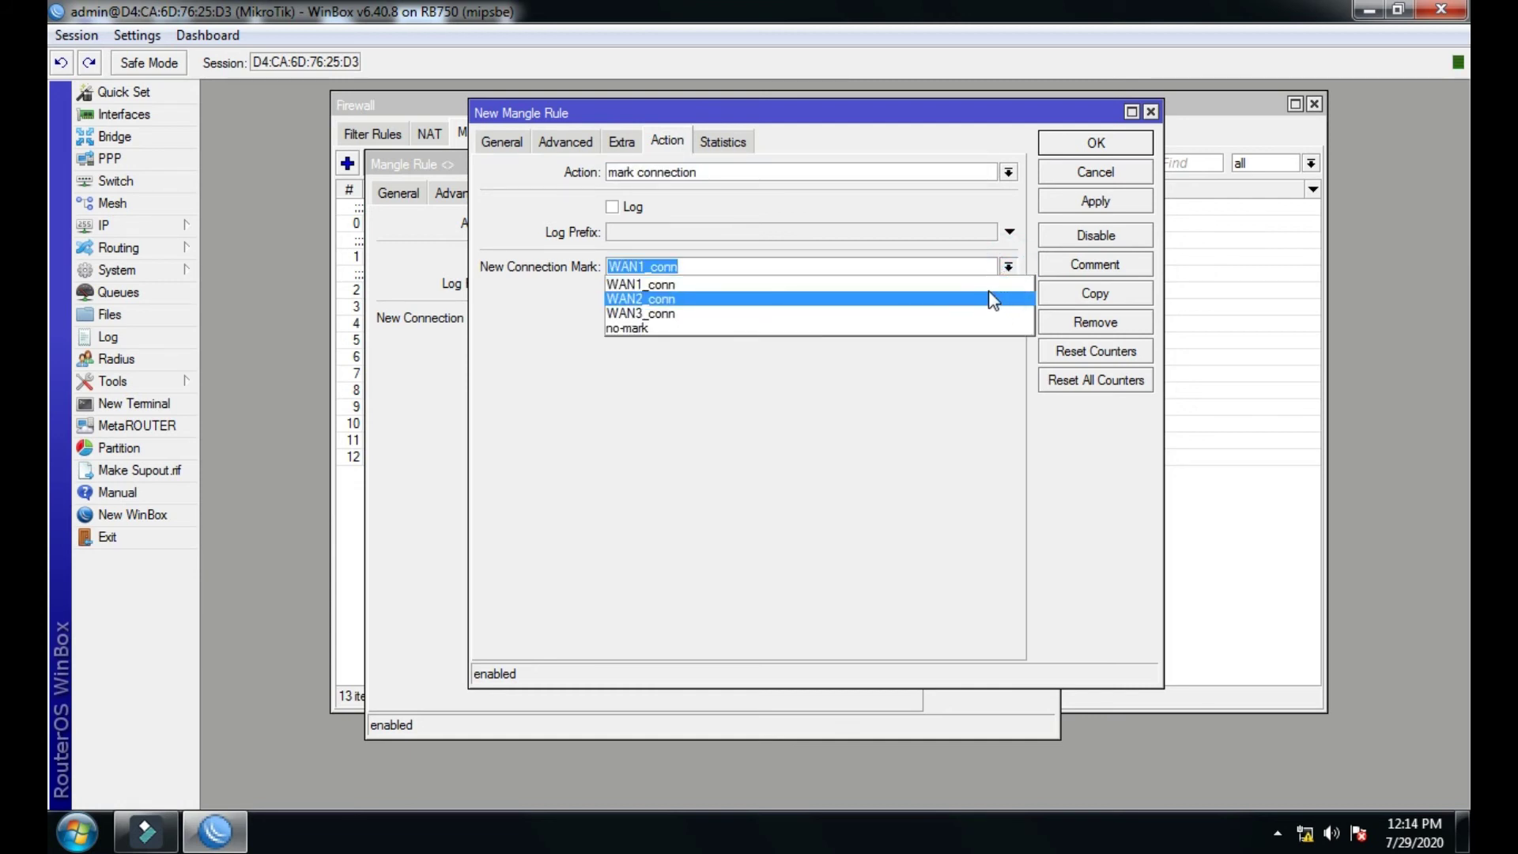
{"action": "left_click", "coordinate": [639, 299]}
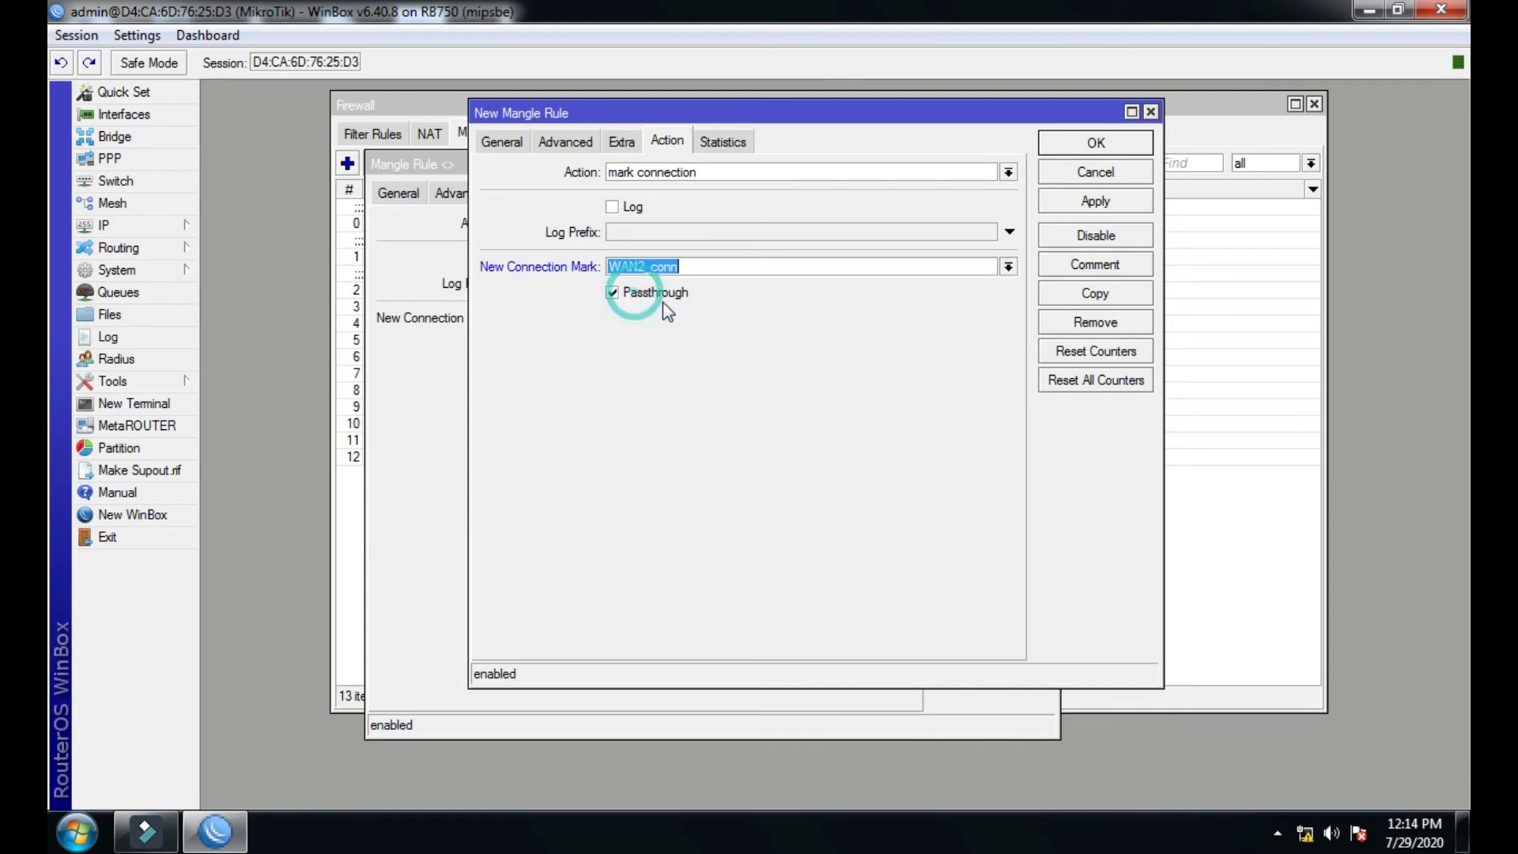
{"action": "left_click", "coordinate": [1084, 205]}
Copy the WAN2_conn prerouting rule and set the copy's per connection classifier to 3/2.
{"action": "left_click", "coordinate": [1093, 294]}
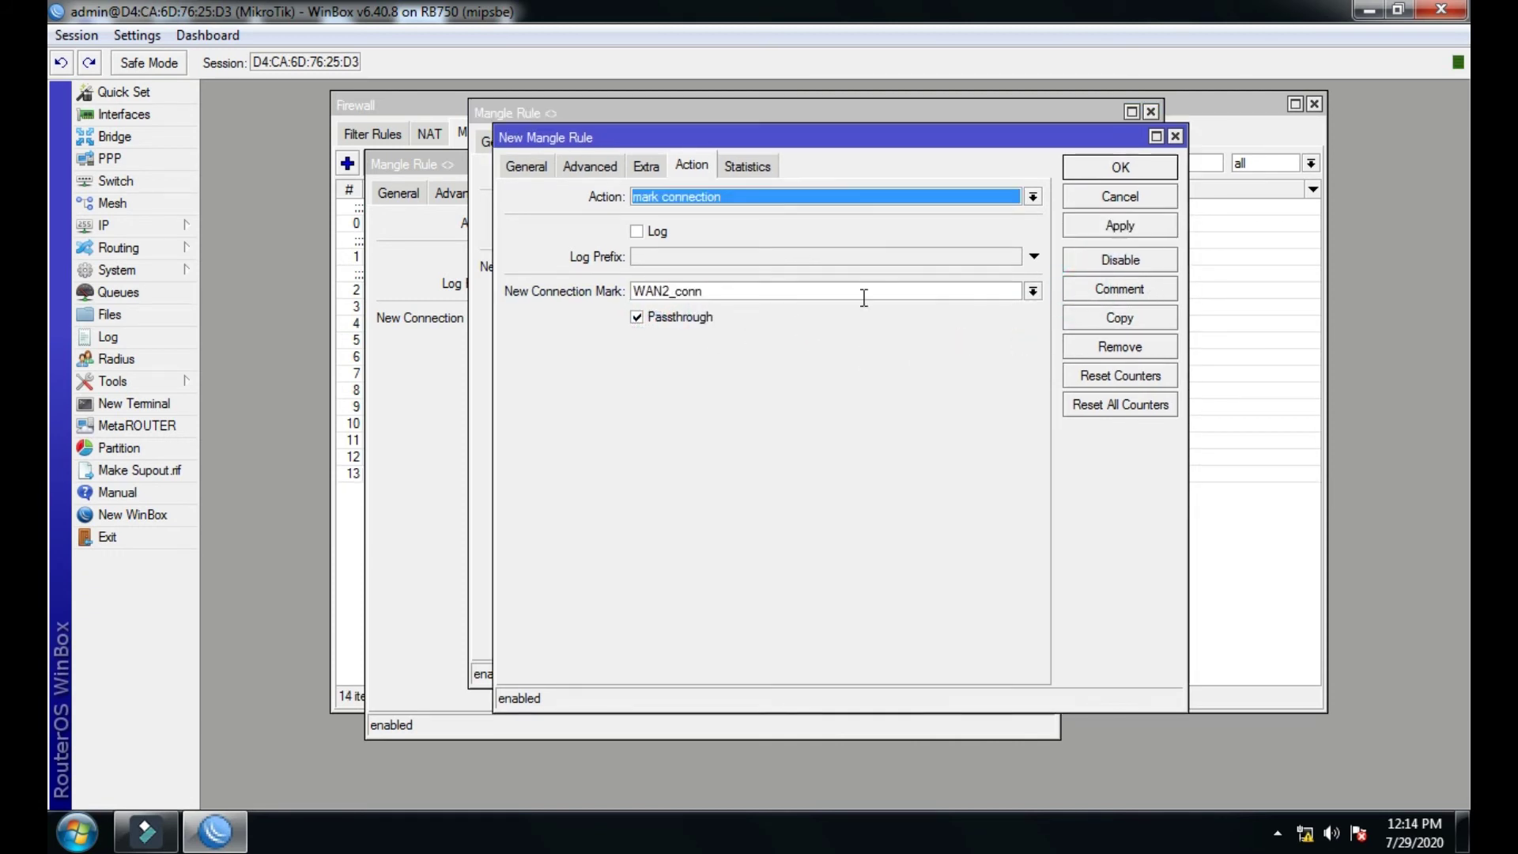
{"action": "left_click", "coordinate": [535, 168]}
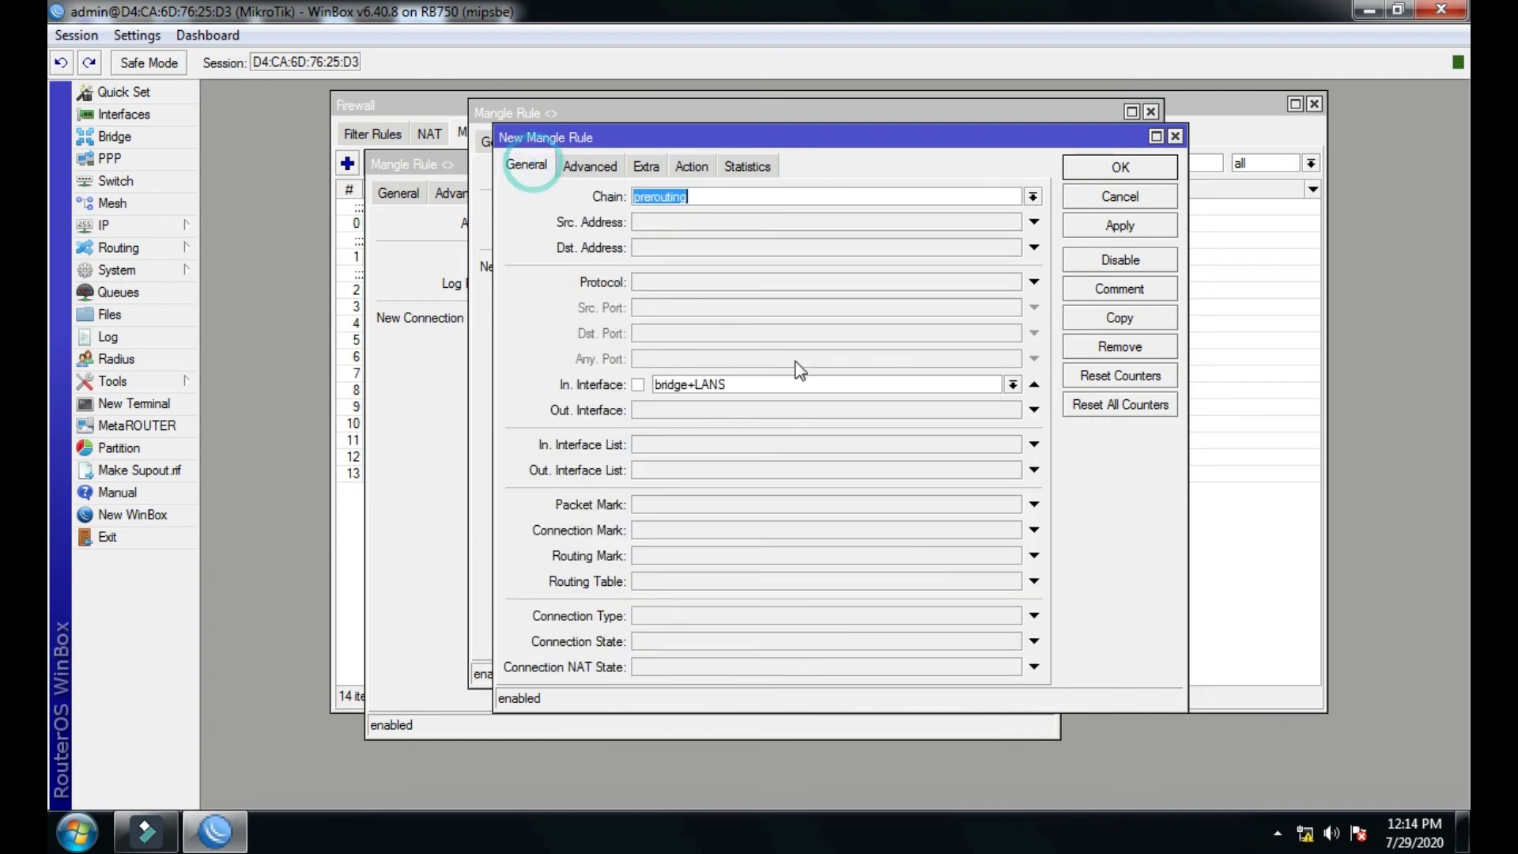
{"action": "left_click", "coordinate": [590, 165]}
{"action": "double_click", "coordinate": [930, 367]}
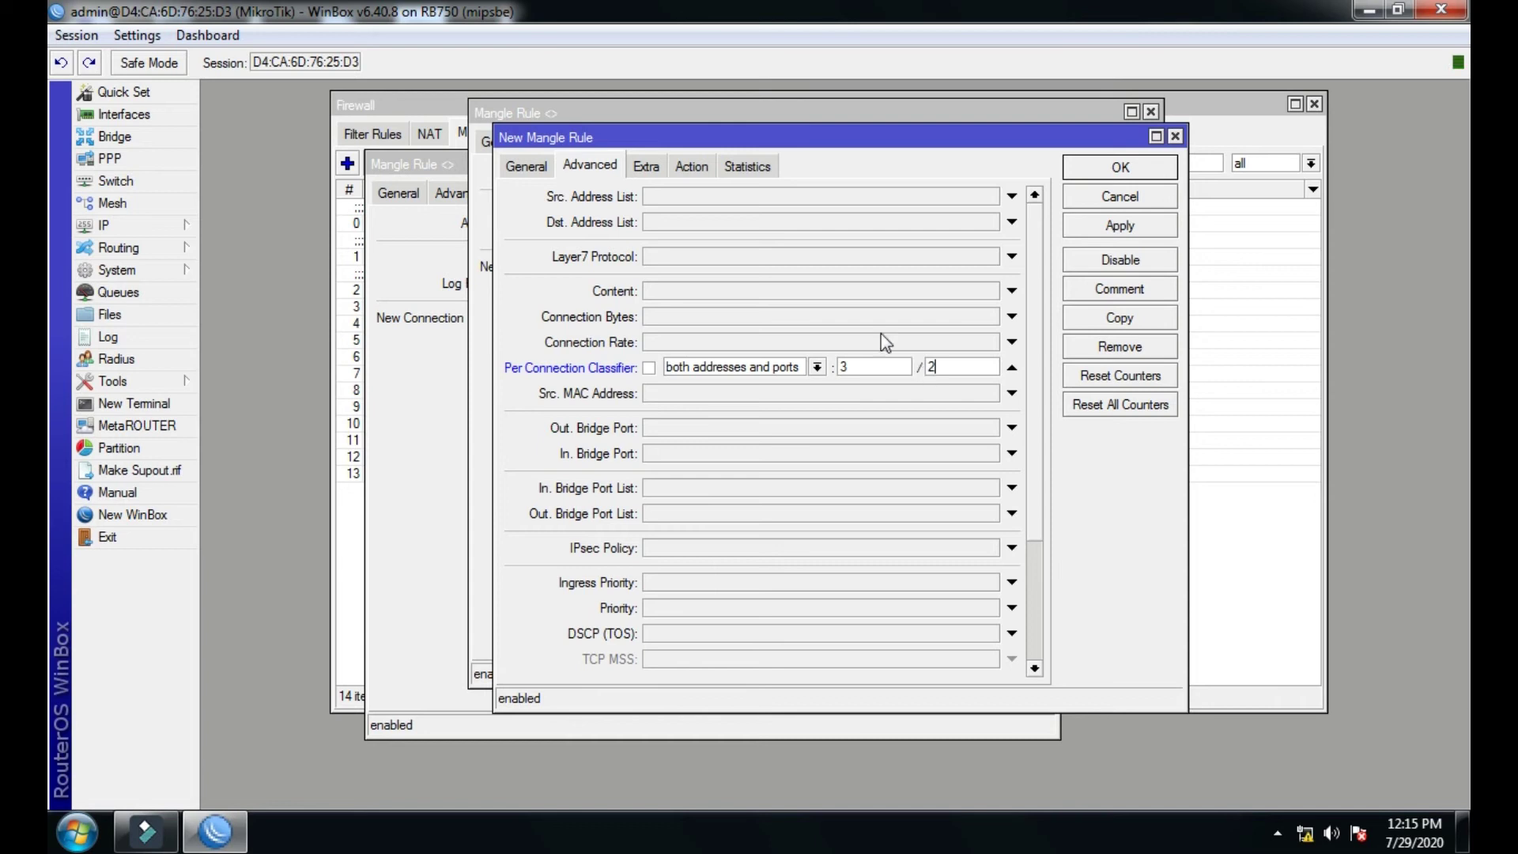
Set the 3/2 rule's new connection mark to WAN3_conn, apply it, and close all open mangle rule windows.
{"action": "left_click", "coordinate": [672, 166]}
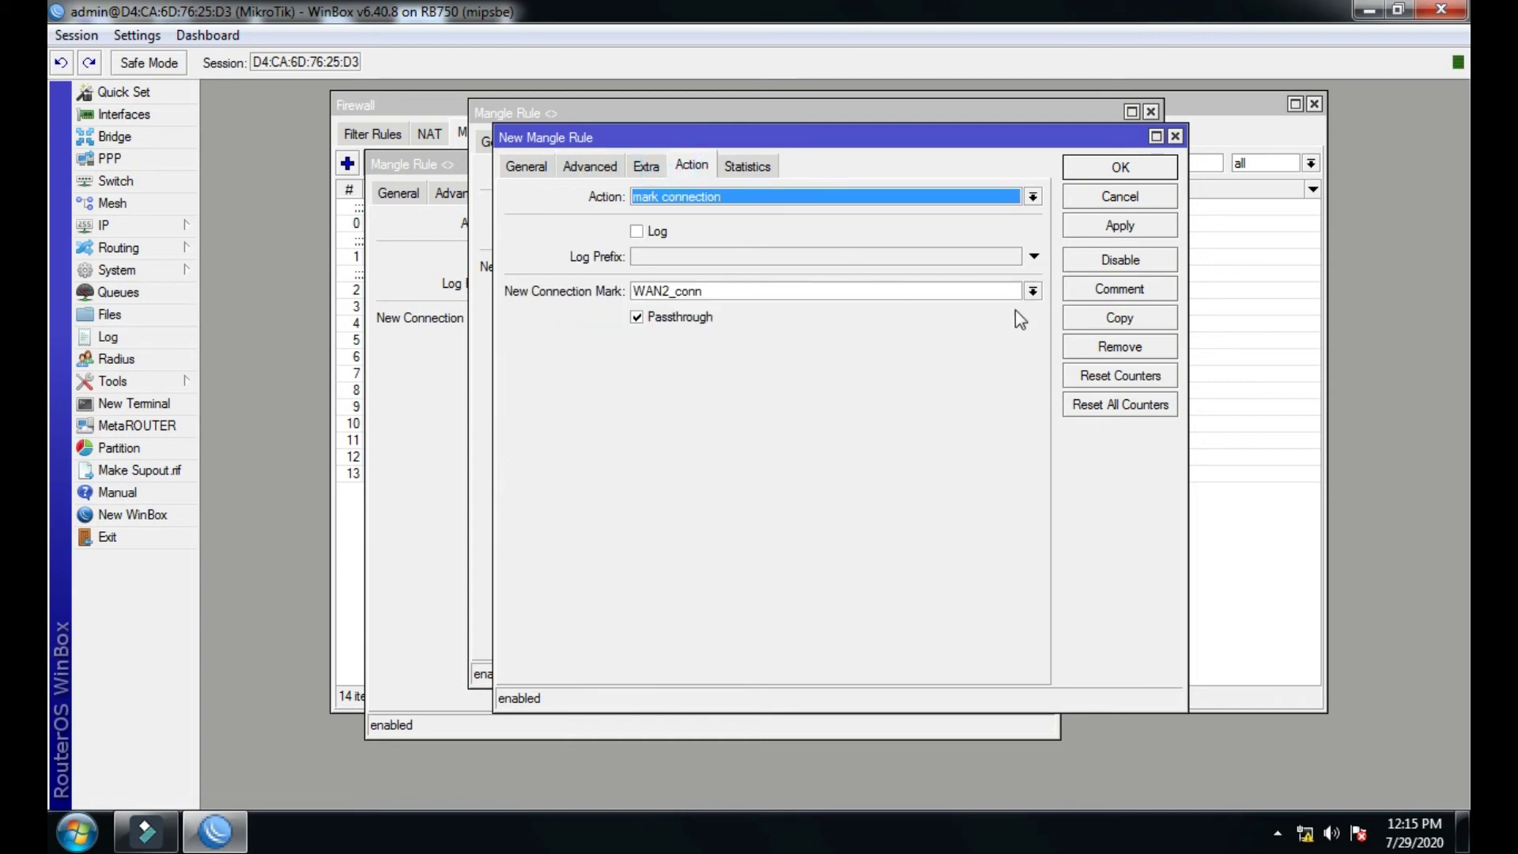
{"action": "left_click", "coordinate": [1032, 292]}
{"action": "left_click", "coordinate": [756, 333]}
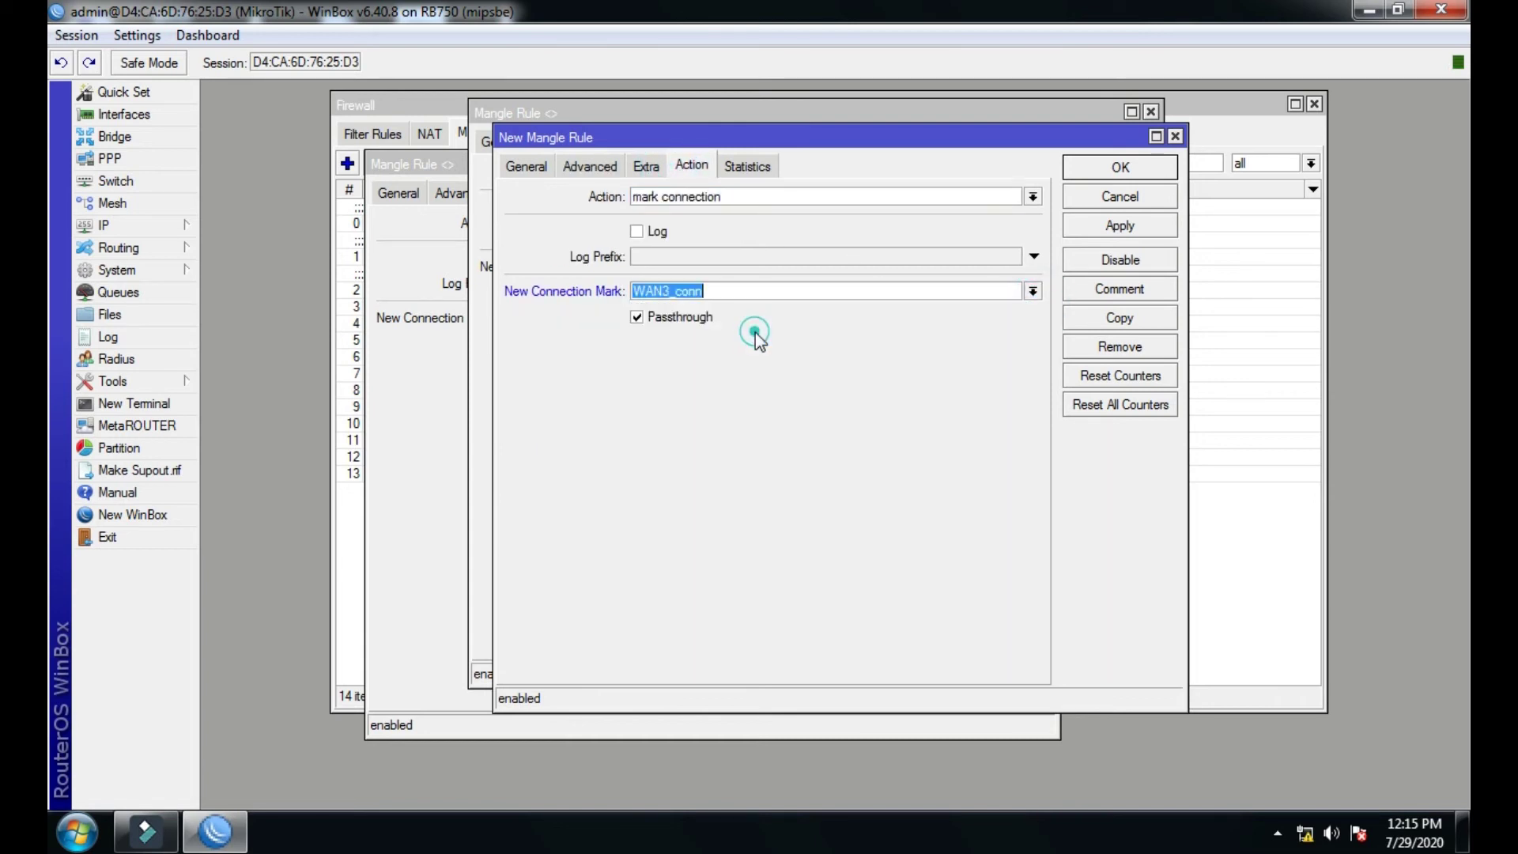
{"action": "left_click", "coordinate": [1099, 229]}
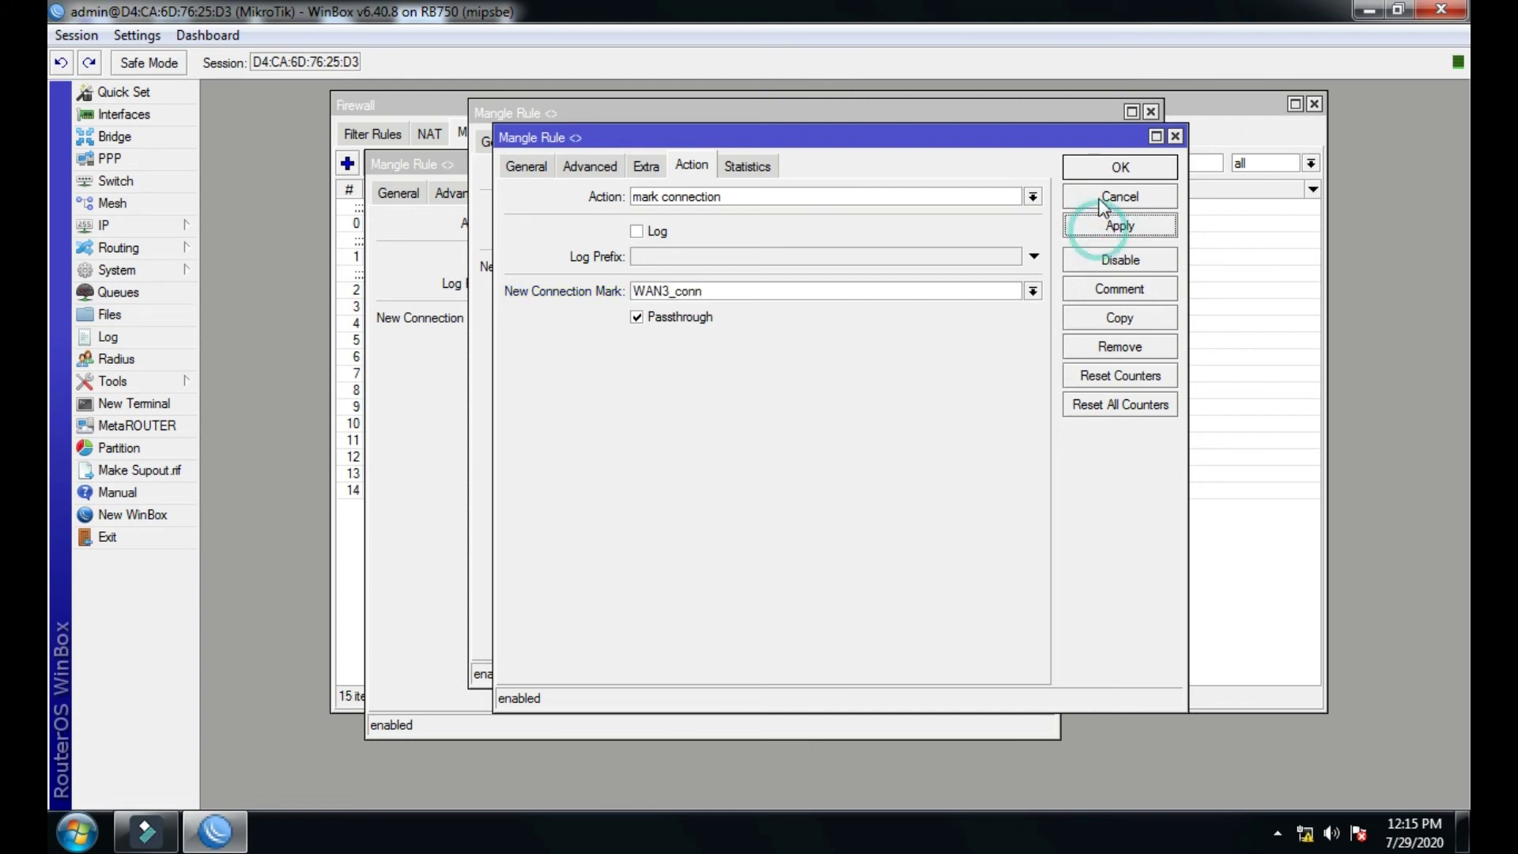
{"action": "left_click", "coordinate": [1101, 173]}
{"action": "left_click", "coordinate": [1071, 147]}
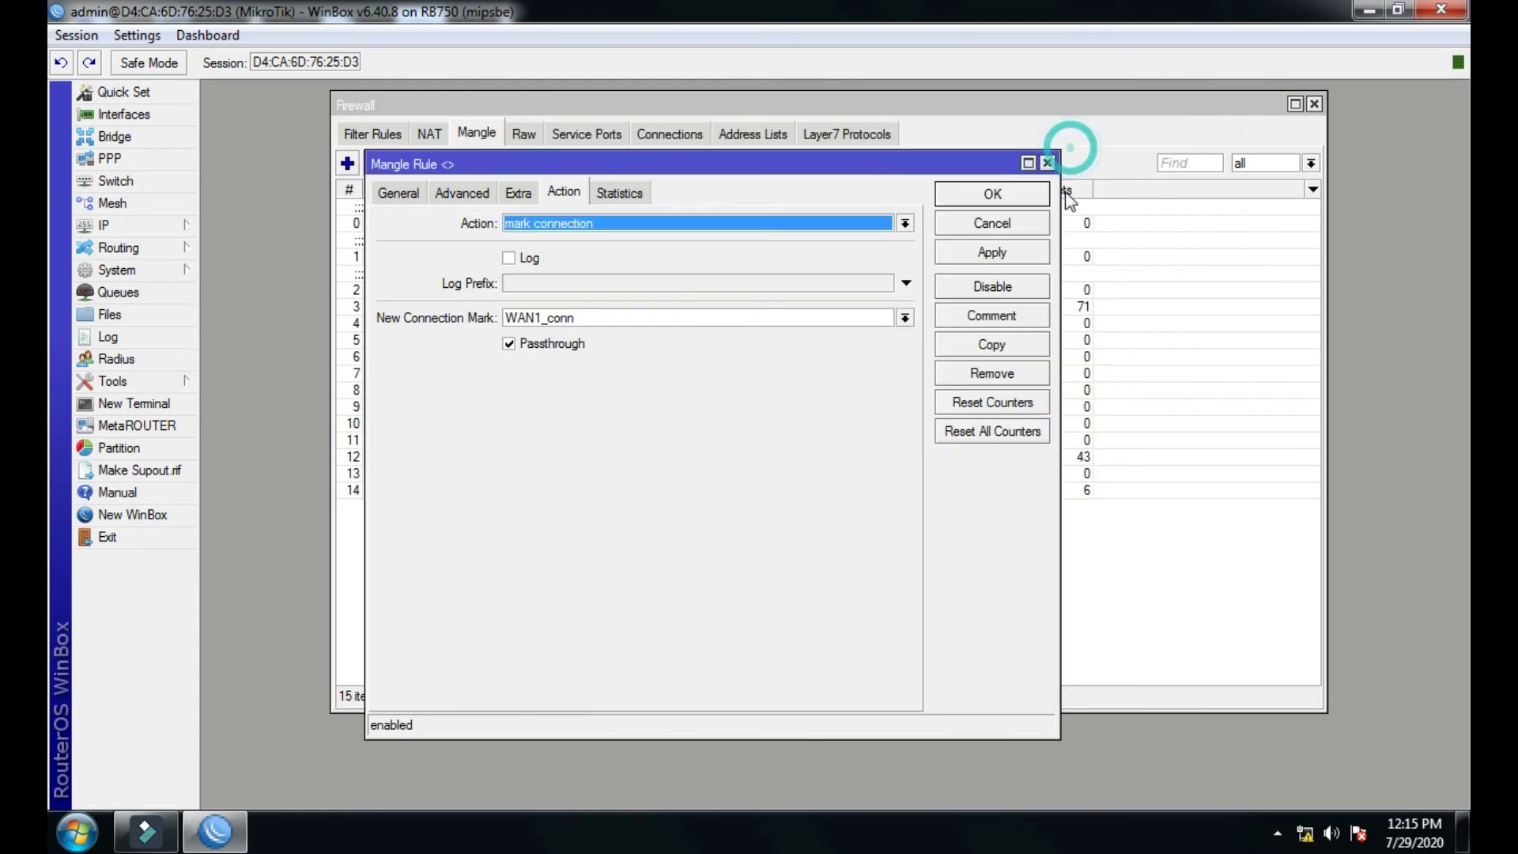
{"action": "left_click", "coordinate": [956, 249]}
{"action": "left_click", "coordinate": [963, 196]}
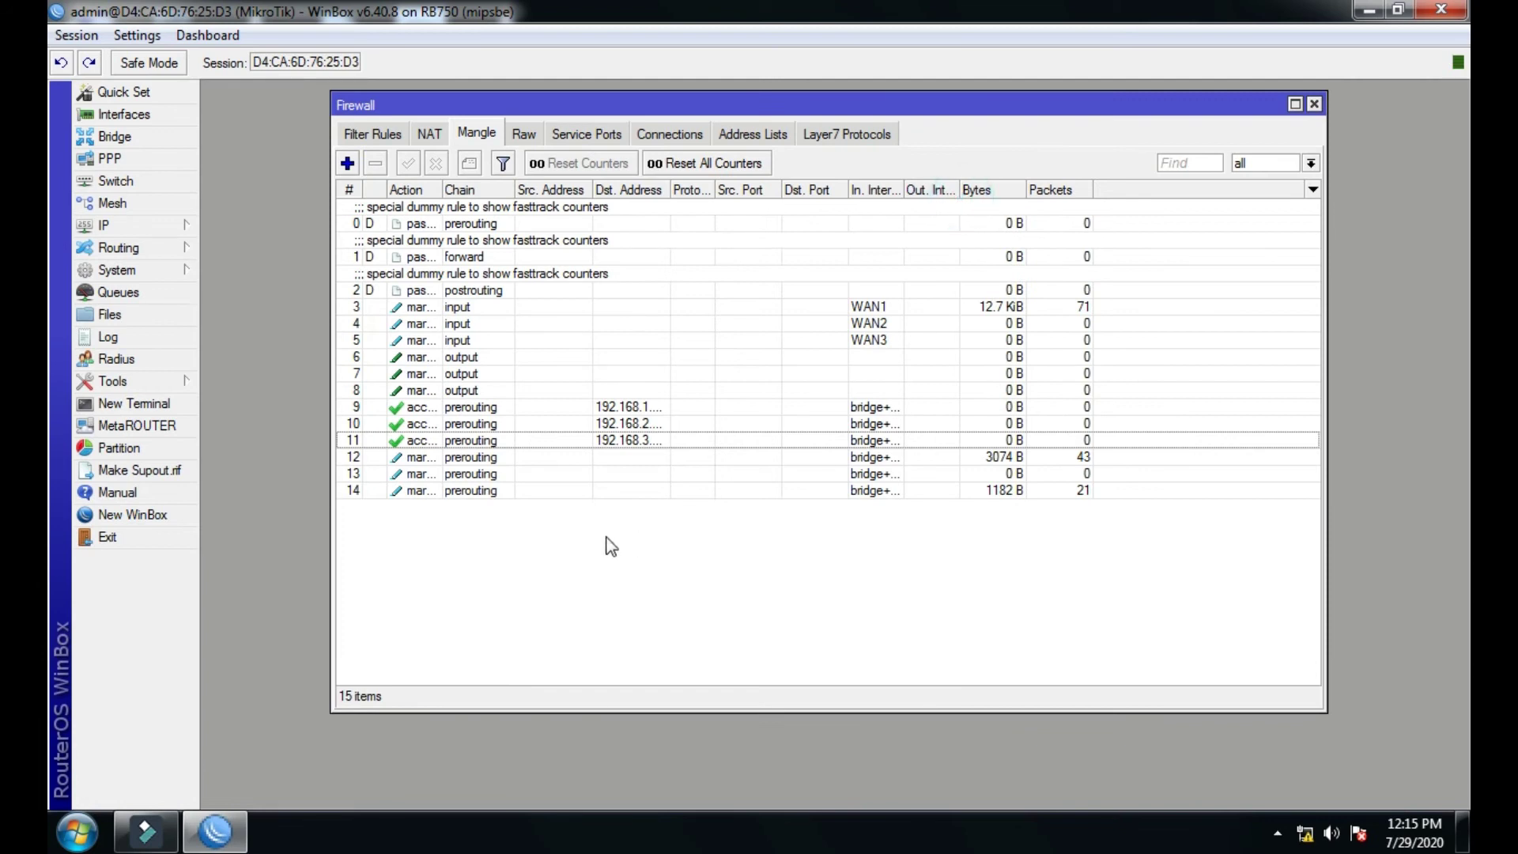
{"action": "left_click", "coordinate": [508, 491]}
{"action": "left_click", "coordinate": [492, 456]}
{"action": "left_click", "coordinate": [443, 424]}
{"action": "left_click", "coordinate": [522, 491]}
{"action": "left_click", "coordinate": [546, 523]}
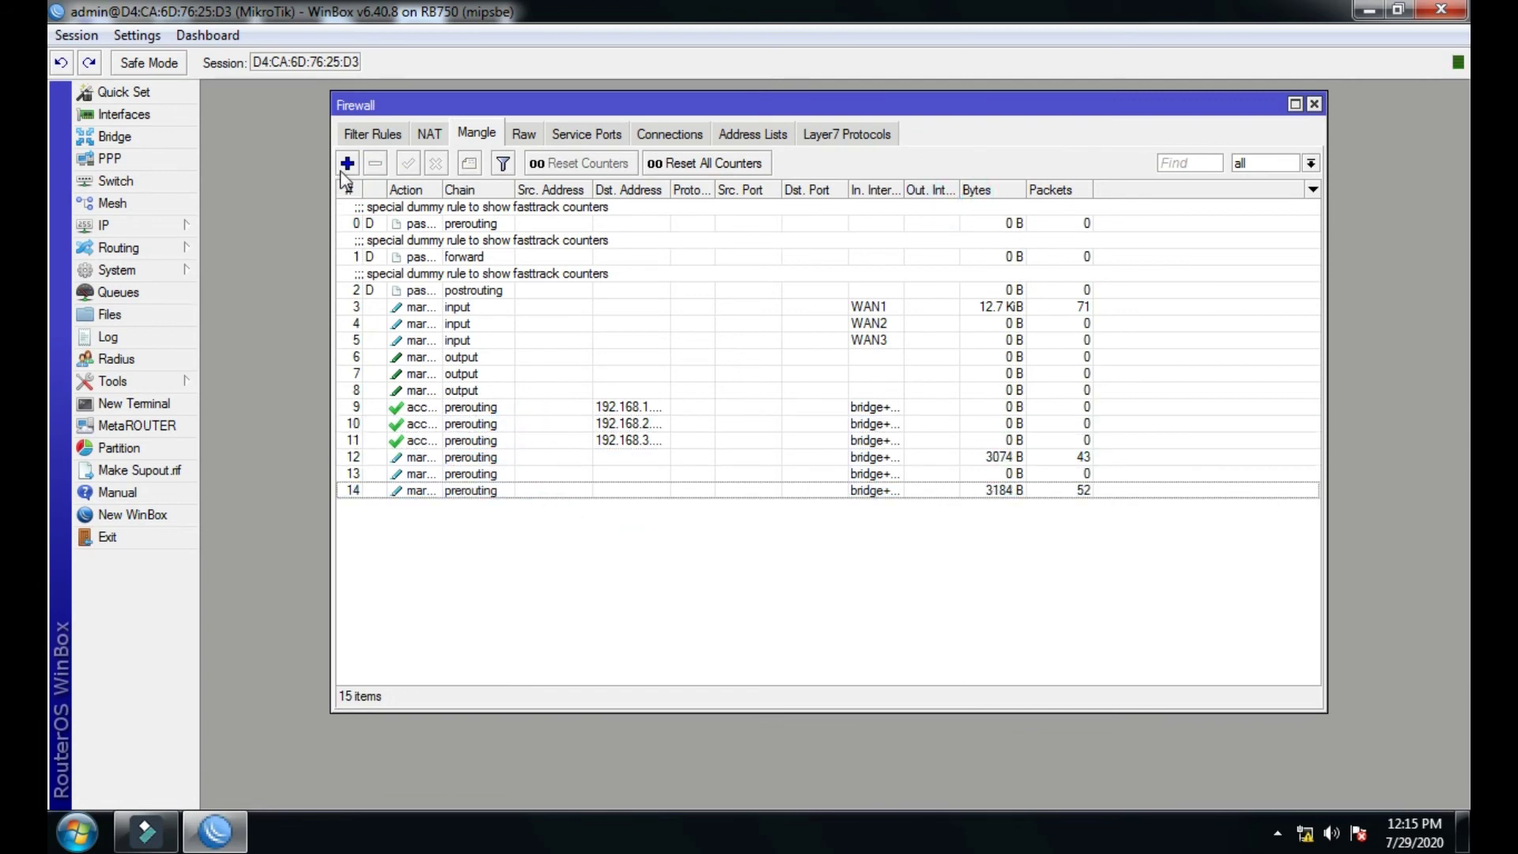
Add a mangle rule in the prerouting chain with in-interface bridge+LANS and connection mark WAN1_conn.
{"action": "left_click", "coordinate": [346, 163]}
{"action": "left_click", "coordinate": [399, 194]}
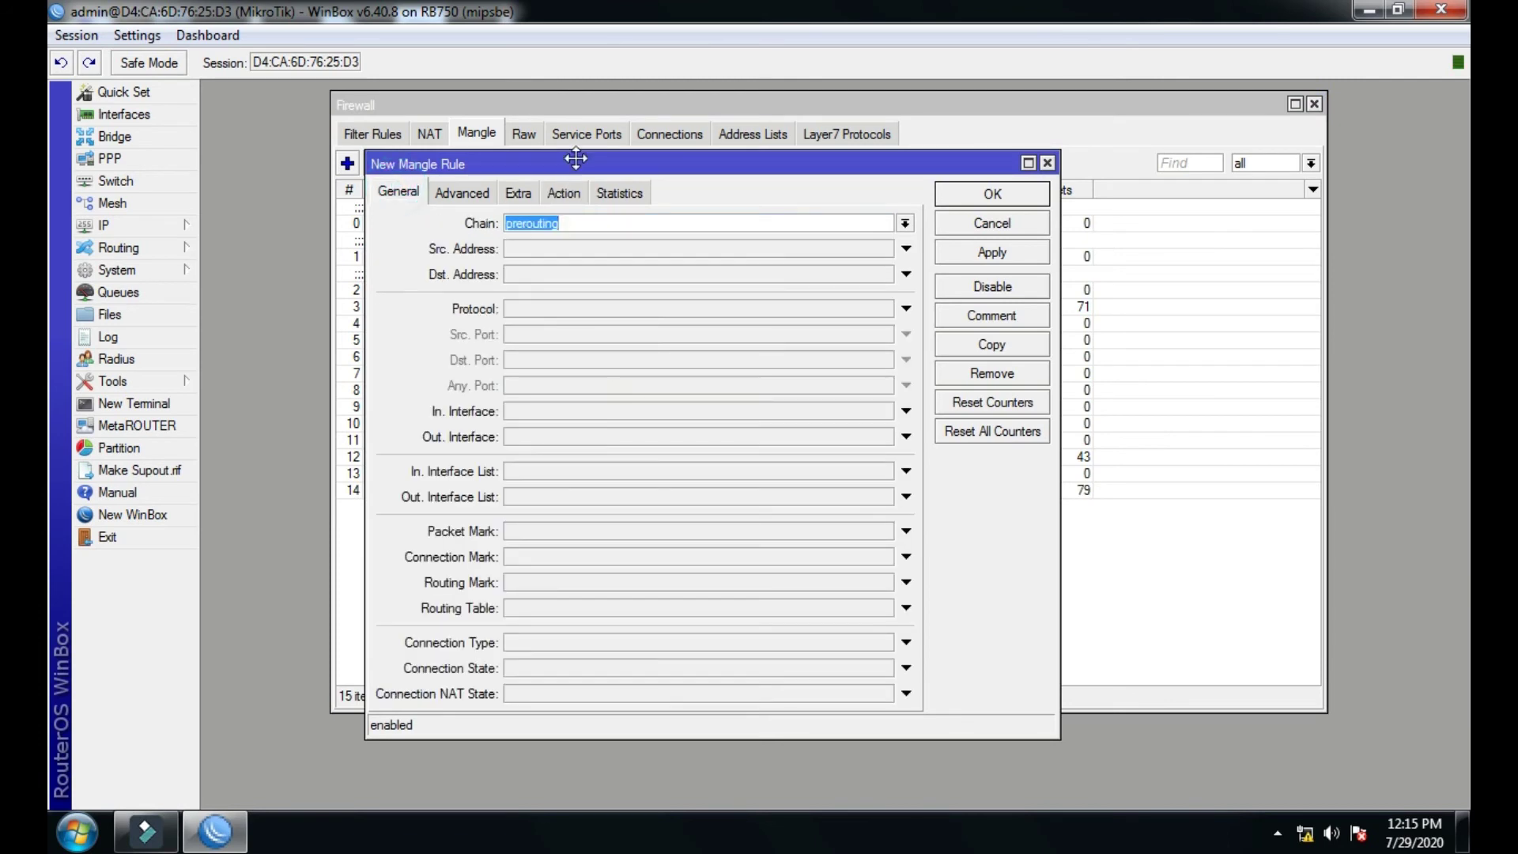
{"action": "left_click_drag", "start_coordinate": [571, 158], "coordinate": [636, 121]}
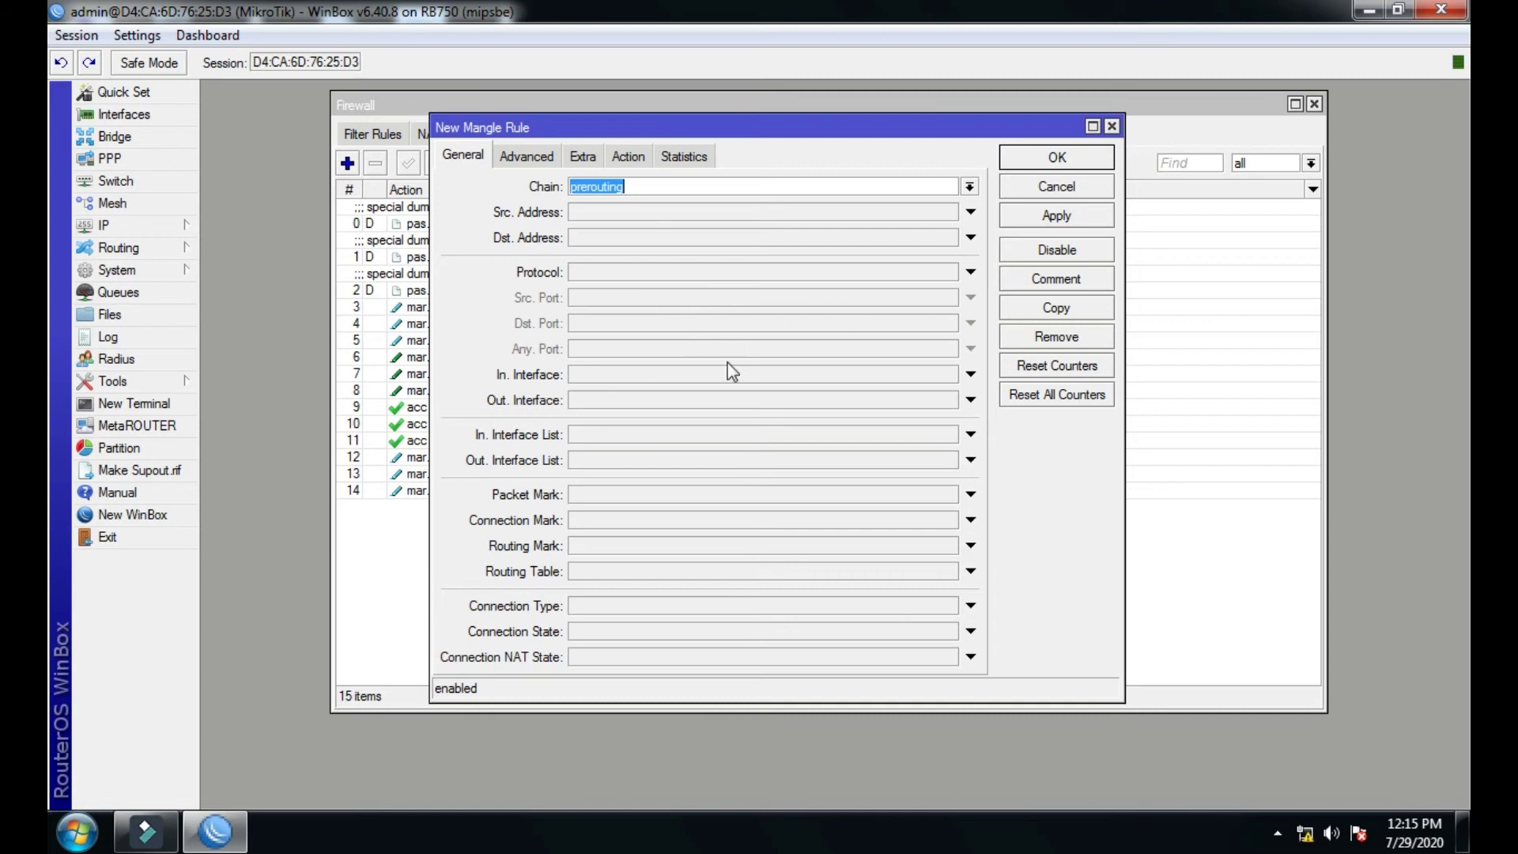
{"action": "left_click", "coordinate": [599, 374]}
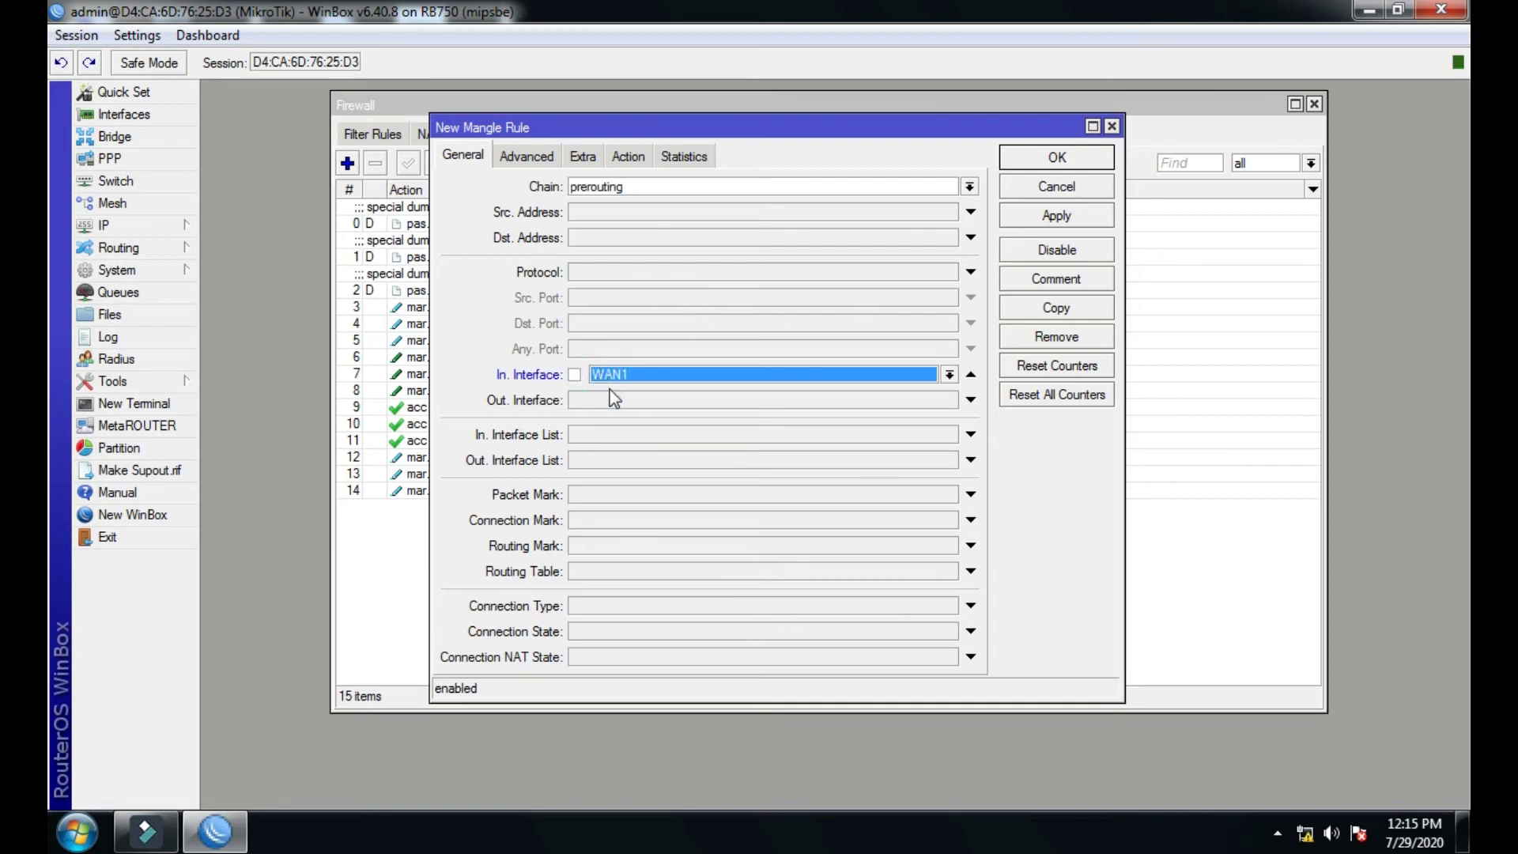
{"action": "left_click", "coordinate": [949, 374]}
{"action": "left_click", "coordinate": [695, 526]}
{"action": "left_click", "coordinate": [701, 527]}
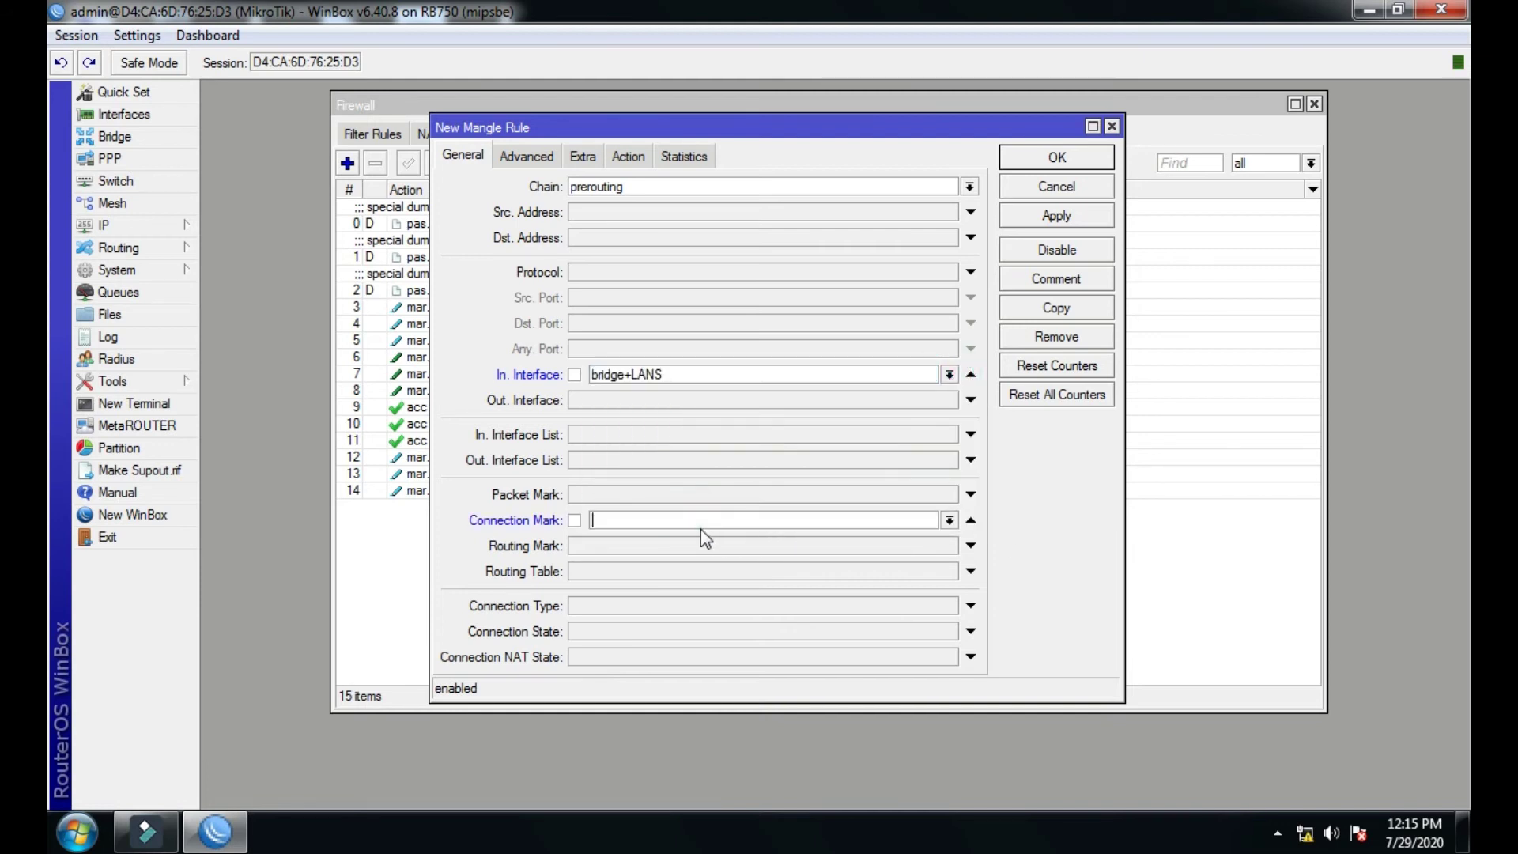
{"action": "left_click", "coordinate": [947, 520]}
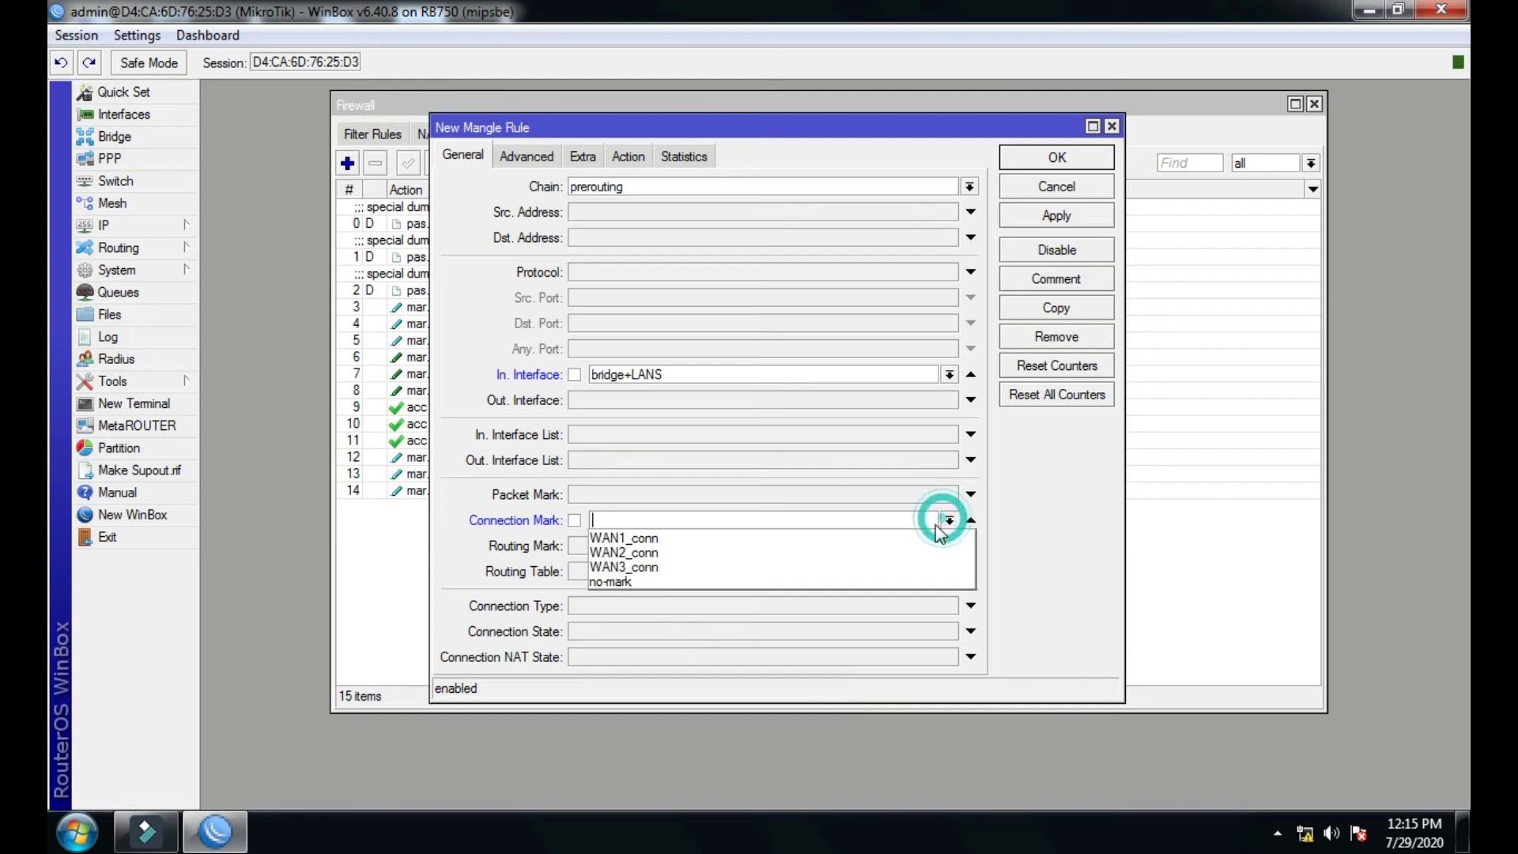
{"action": "left_click", "coordinate": [721, 541]}
Set the new rule's action to mark routing with new routing mark to_WAN1, and apply the rule.
{"action": "left_click", "coordinate": [627, 157]}
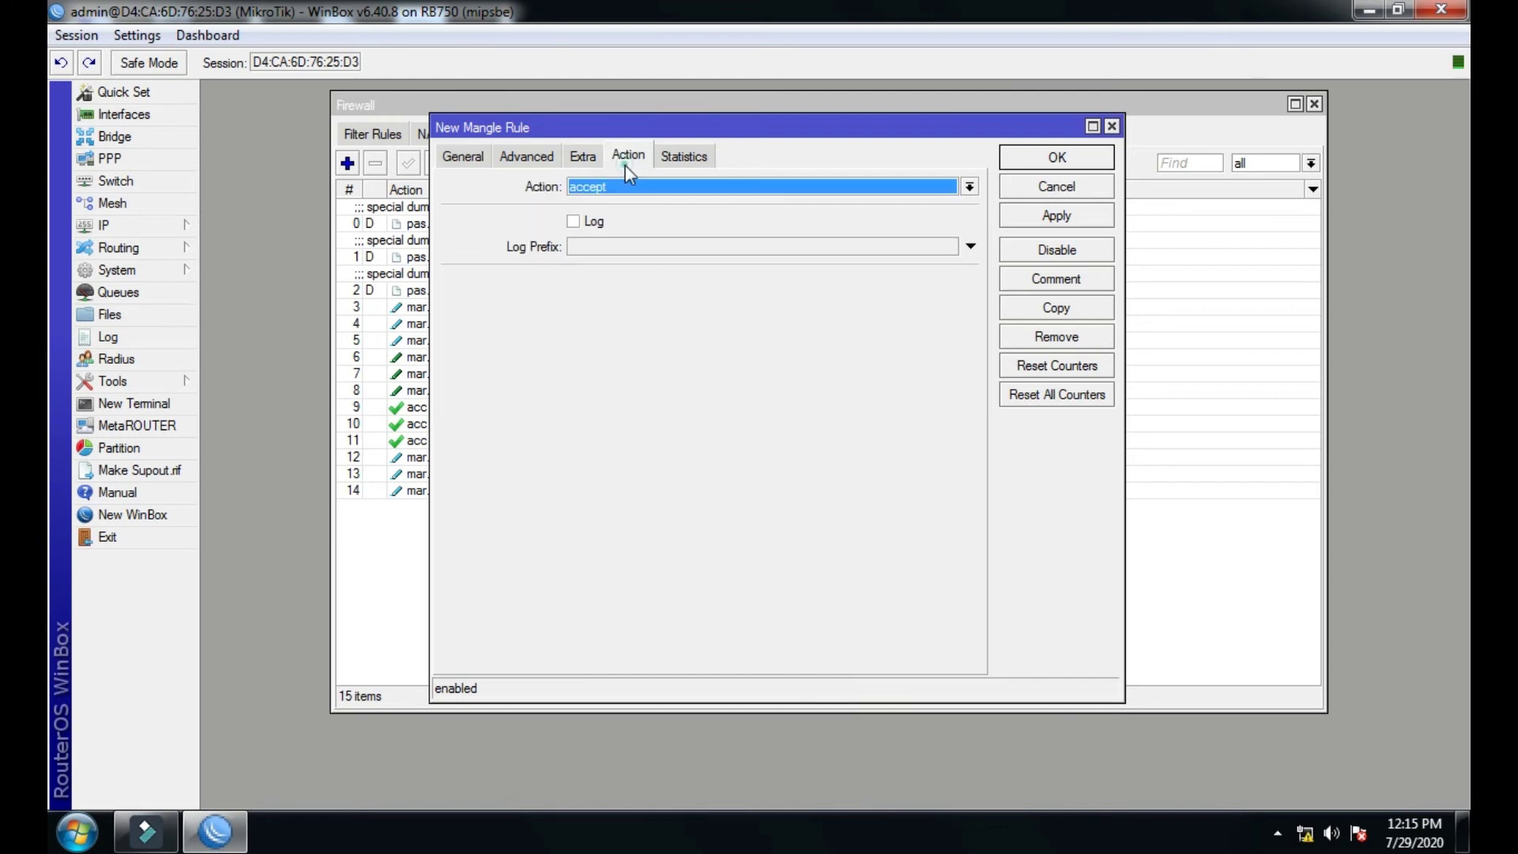
{"action": "left_click", "coordinate": [628, 187]}
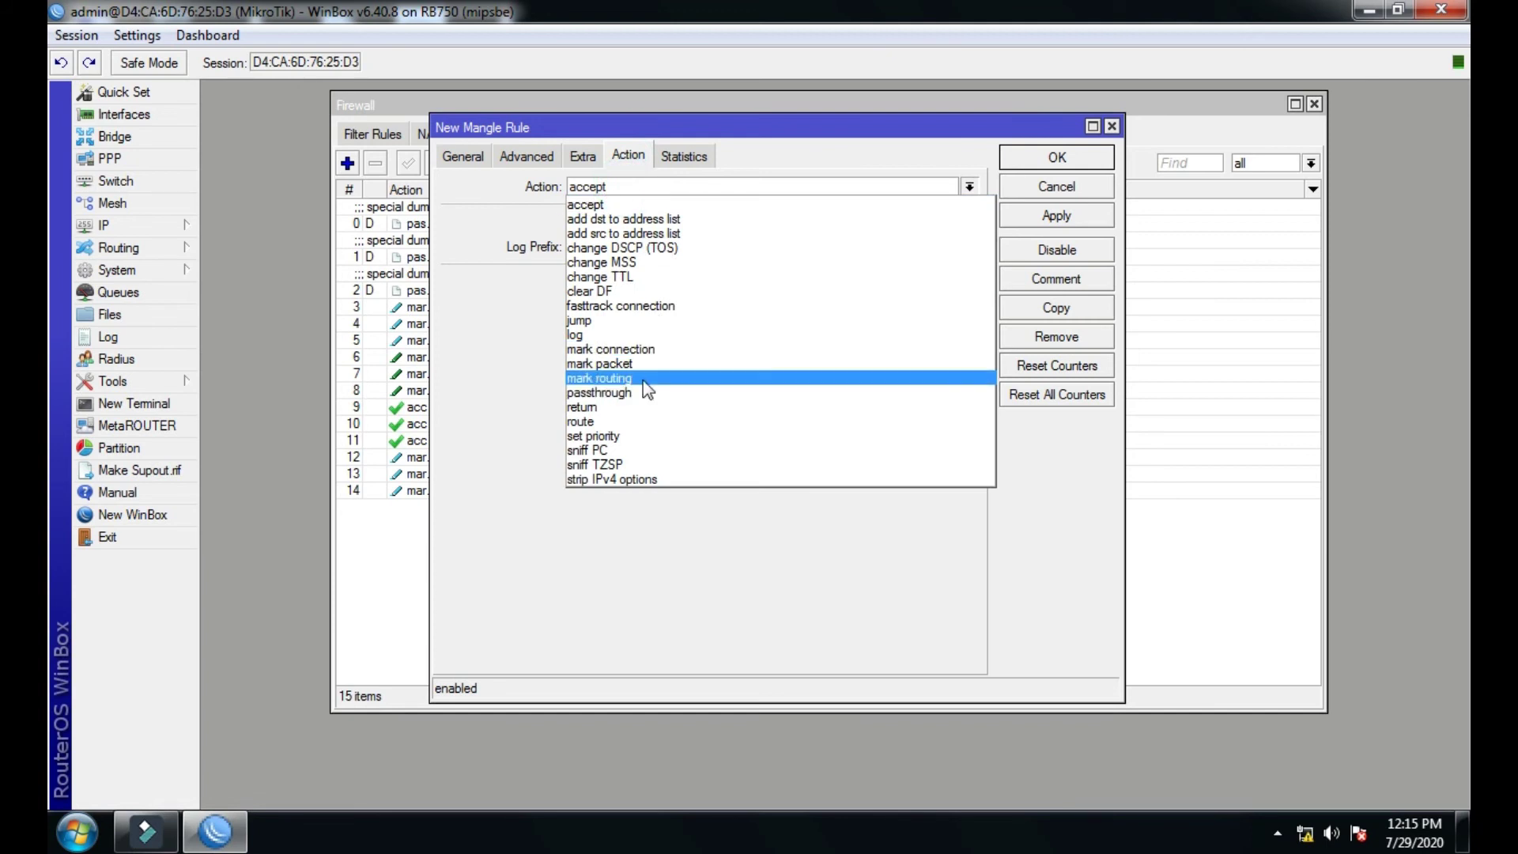
{"action": "left_click", "coordinate": [705, 384]}
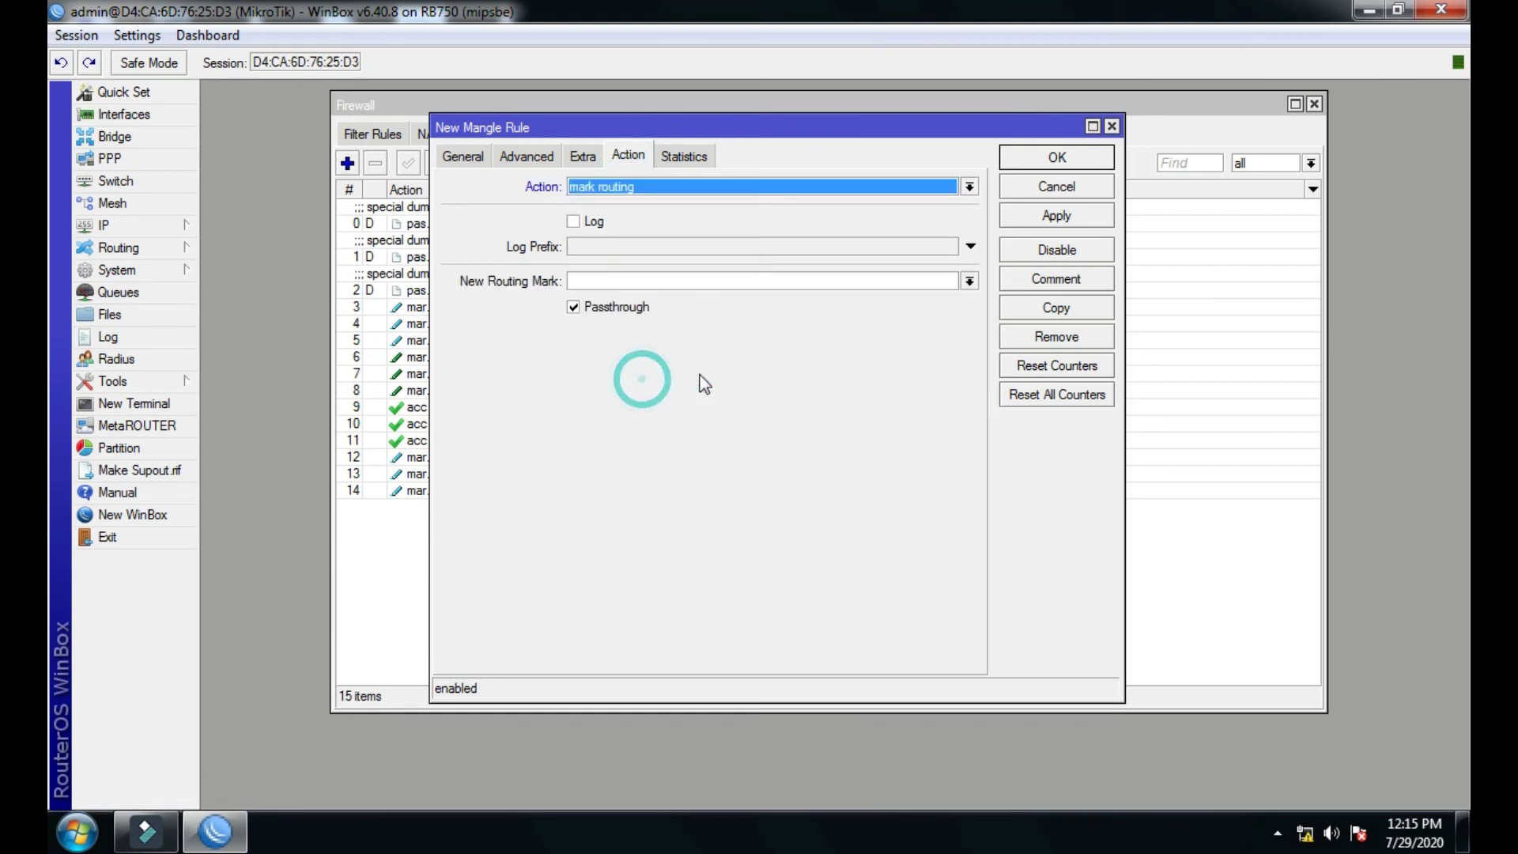
{"action": "left_click", "coordinate": [970, 282]}
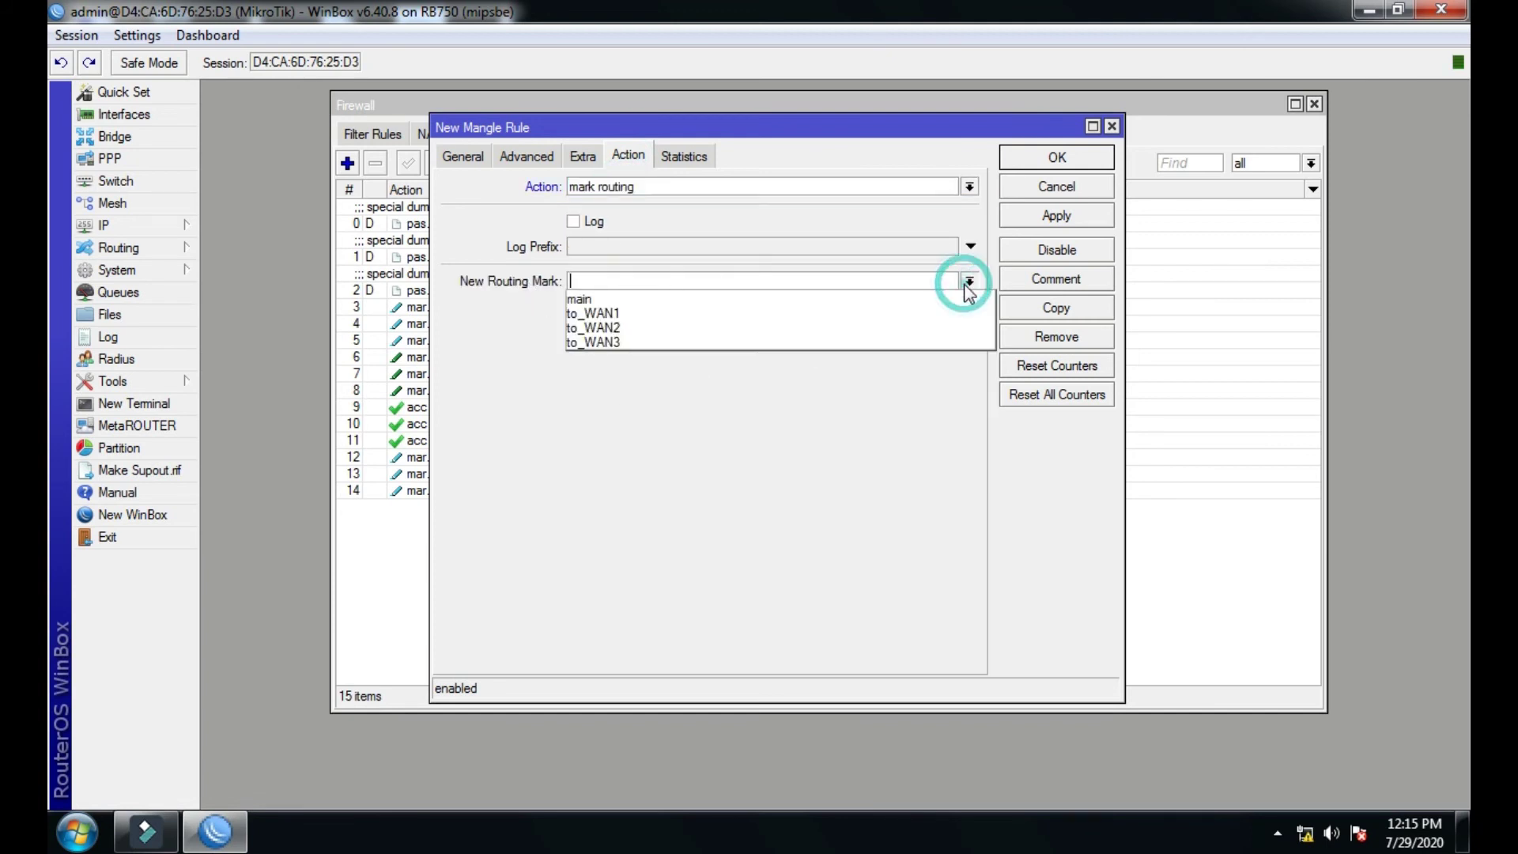
{"action": "left_click", "coordinate": [870, 314]}
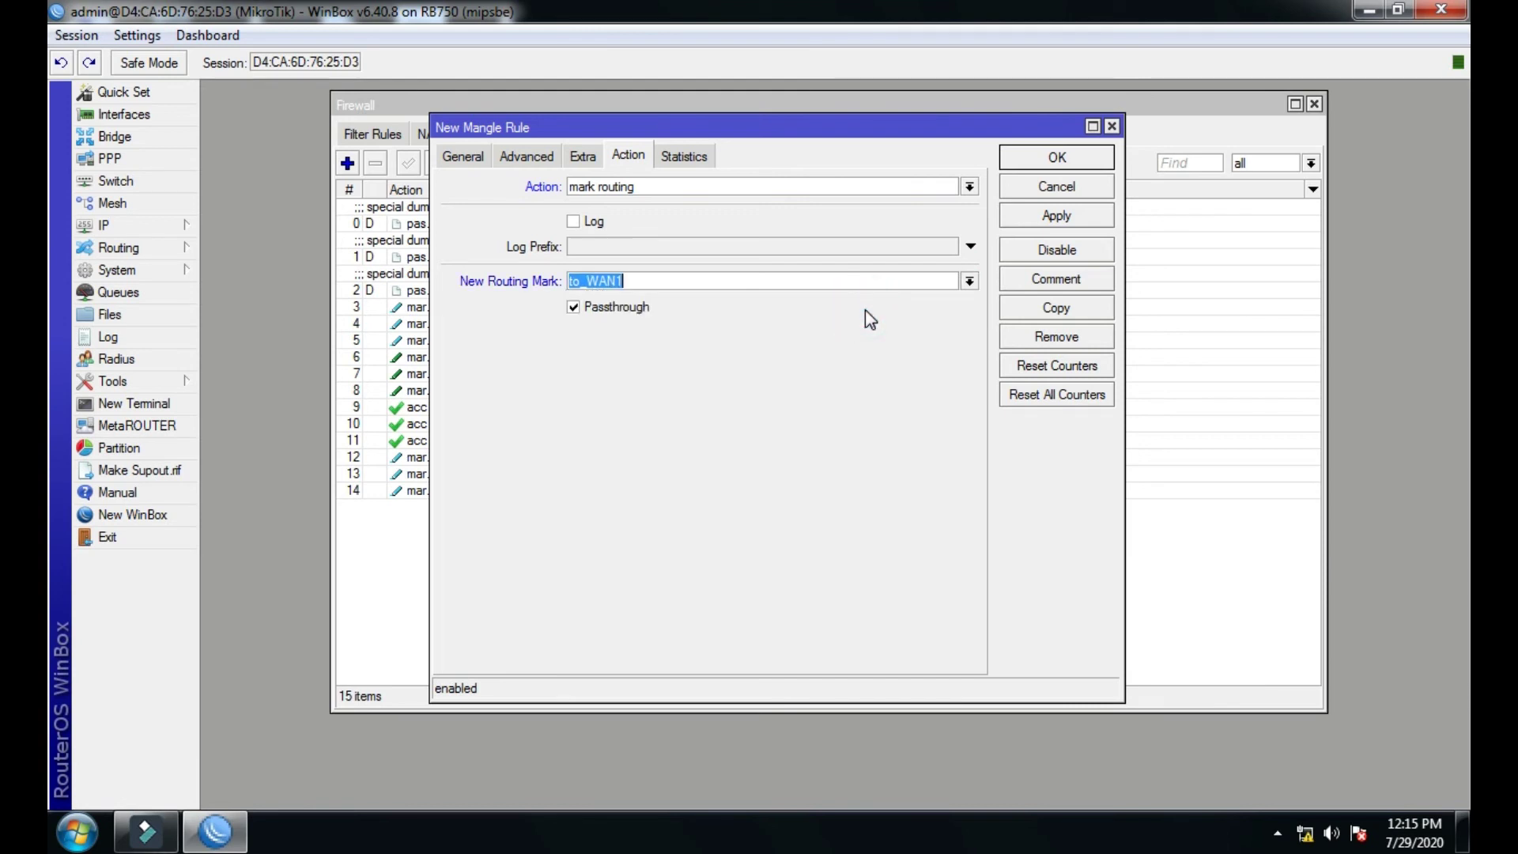
{"action": "left_click", "coordinate": [1055, 217]}
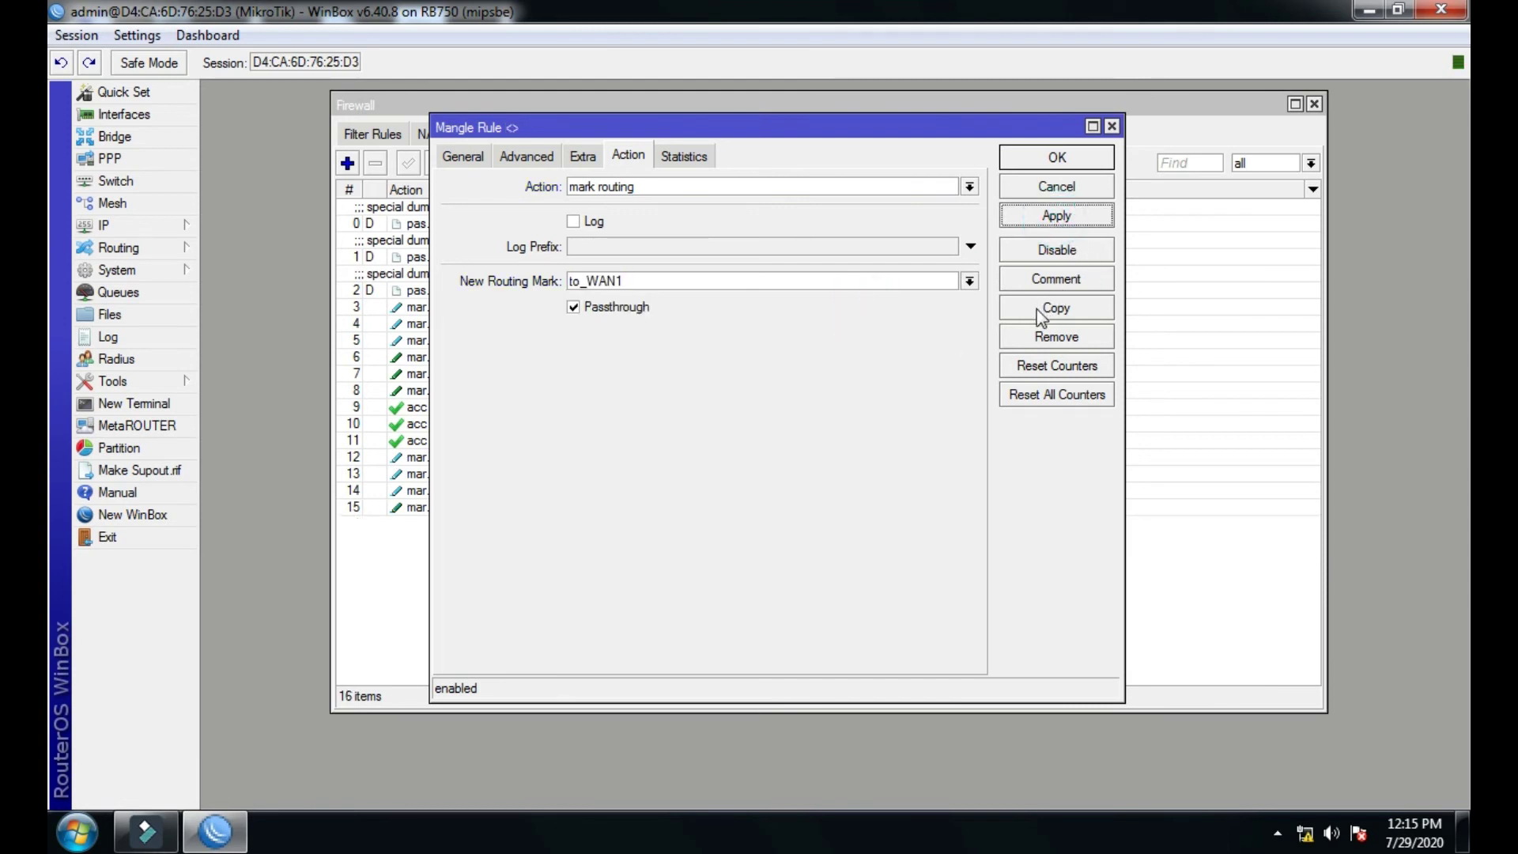
Copy the to_WAN1 prerouting rule, set the copy's connection mark to WAN2_conn and new routing mark to to_WAN2, and apply it.
{"action": "left_click", "coordinate": [1040, 315]}
{"action": "left_click", "coordinate": [412, 202]}
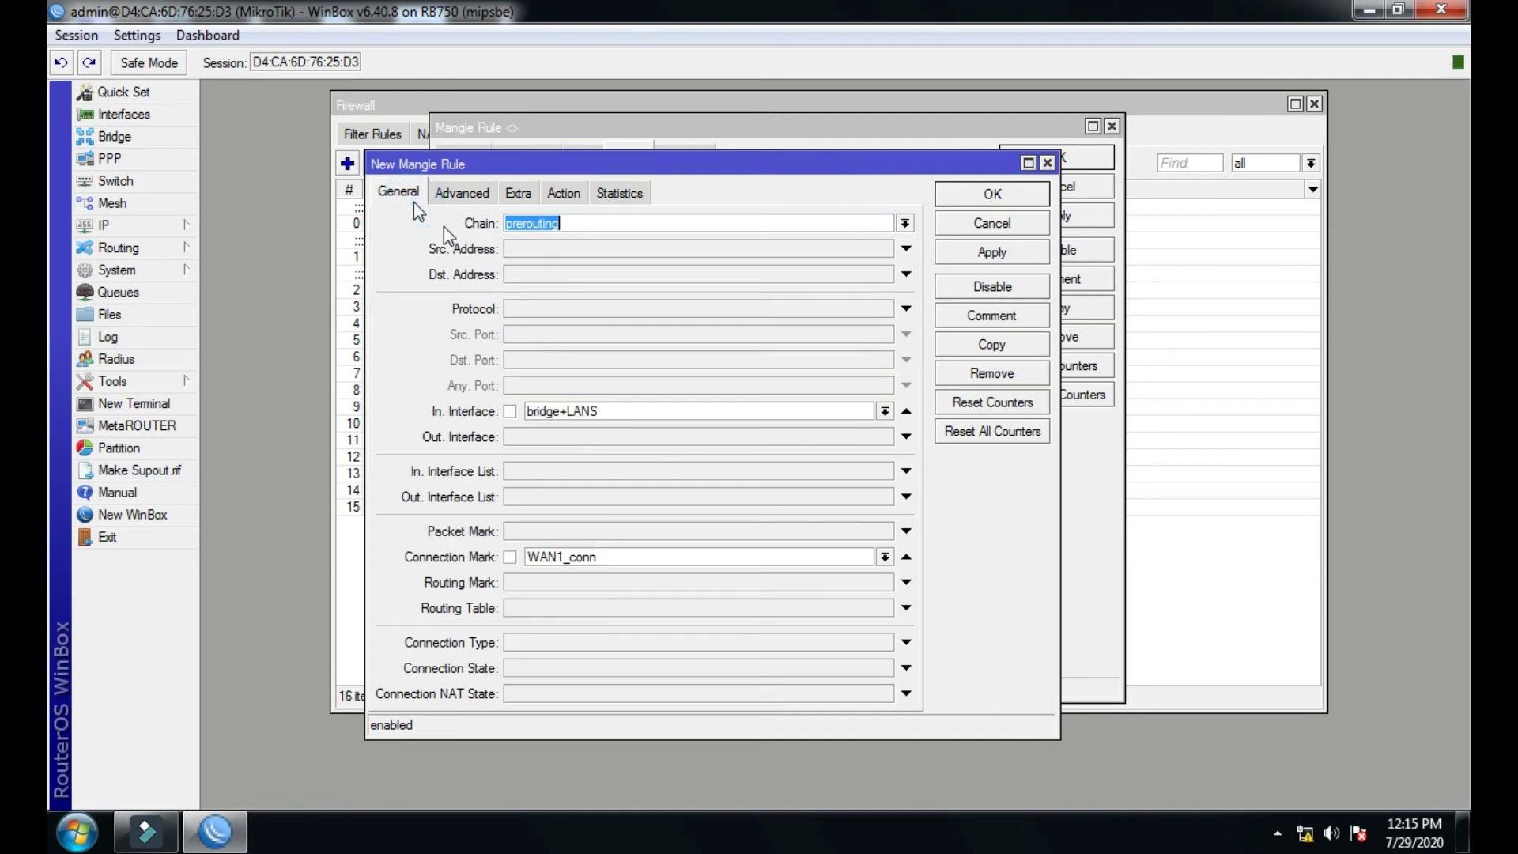
{"action": "left_click", "coordinate": [884, 557]}
{"action": "left_click", "coordinate": [695, 589]}
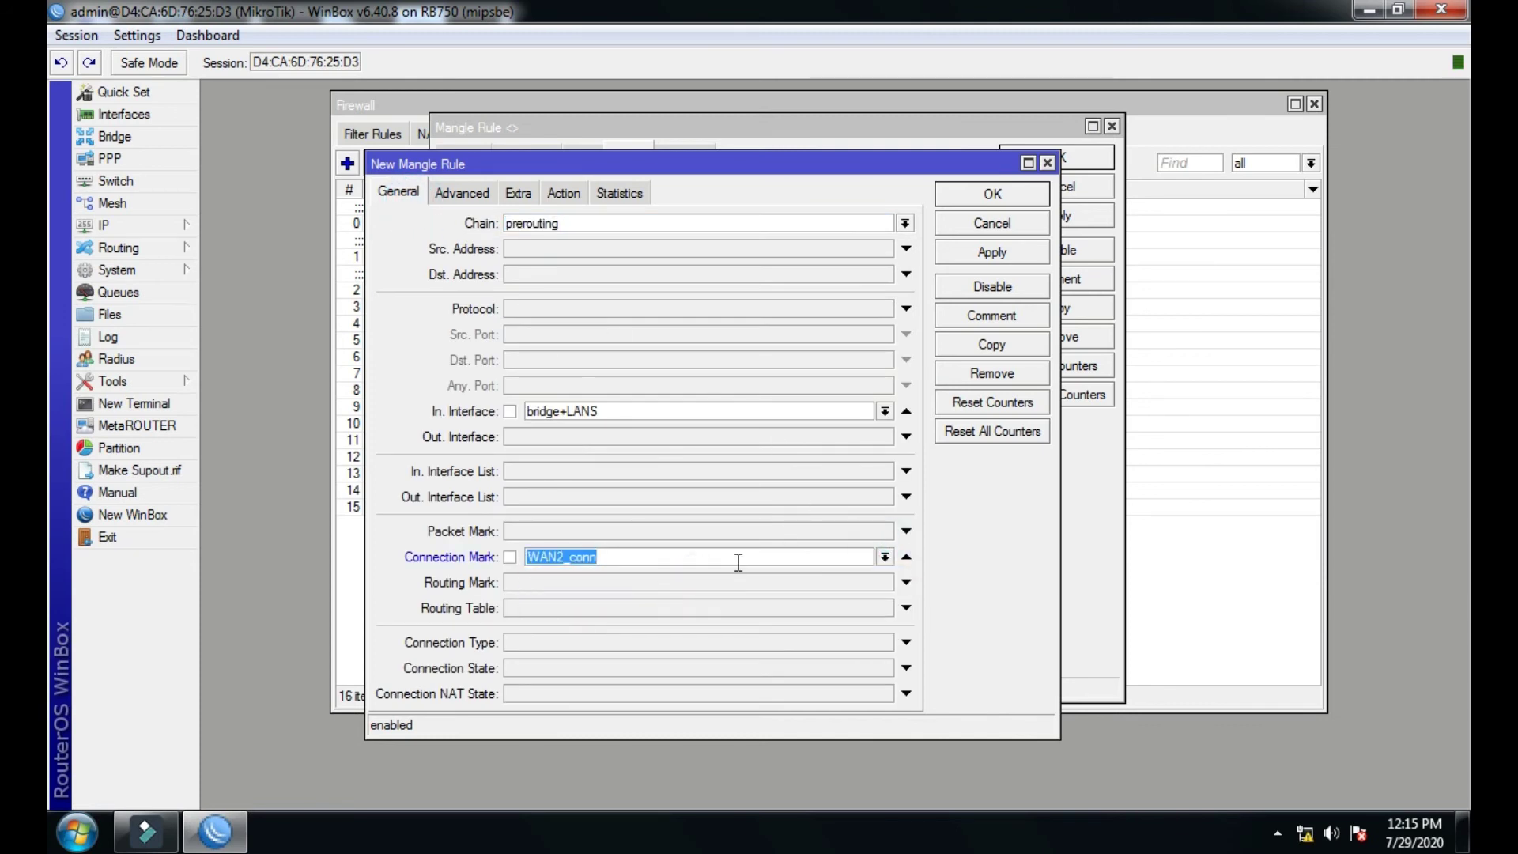
{"action": "left_click", "coordinate": [564, 193]}
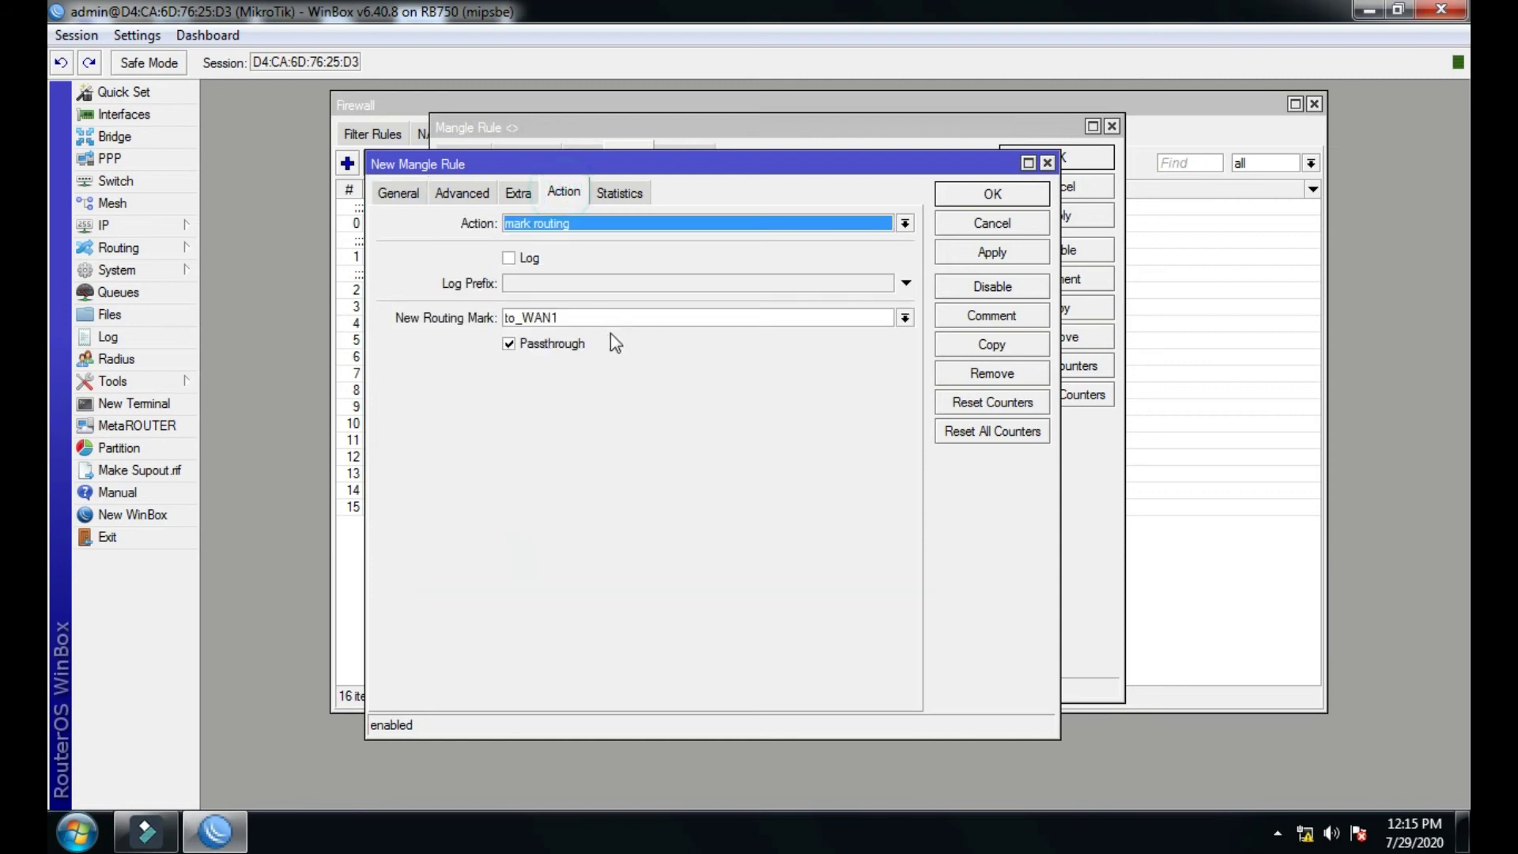
{"action": "left_click", "coordinate": [905, 317]}
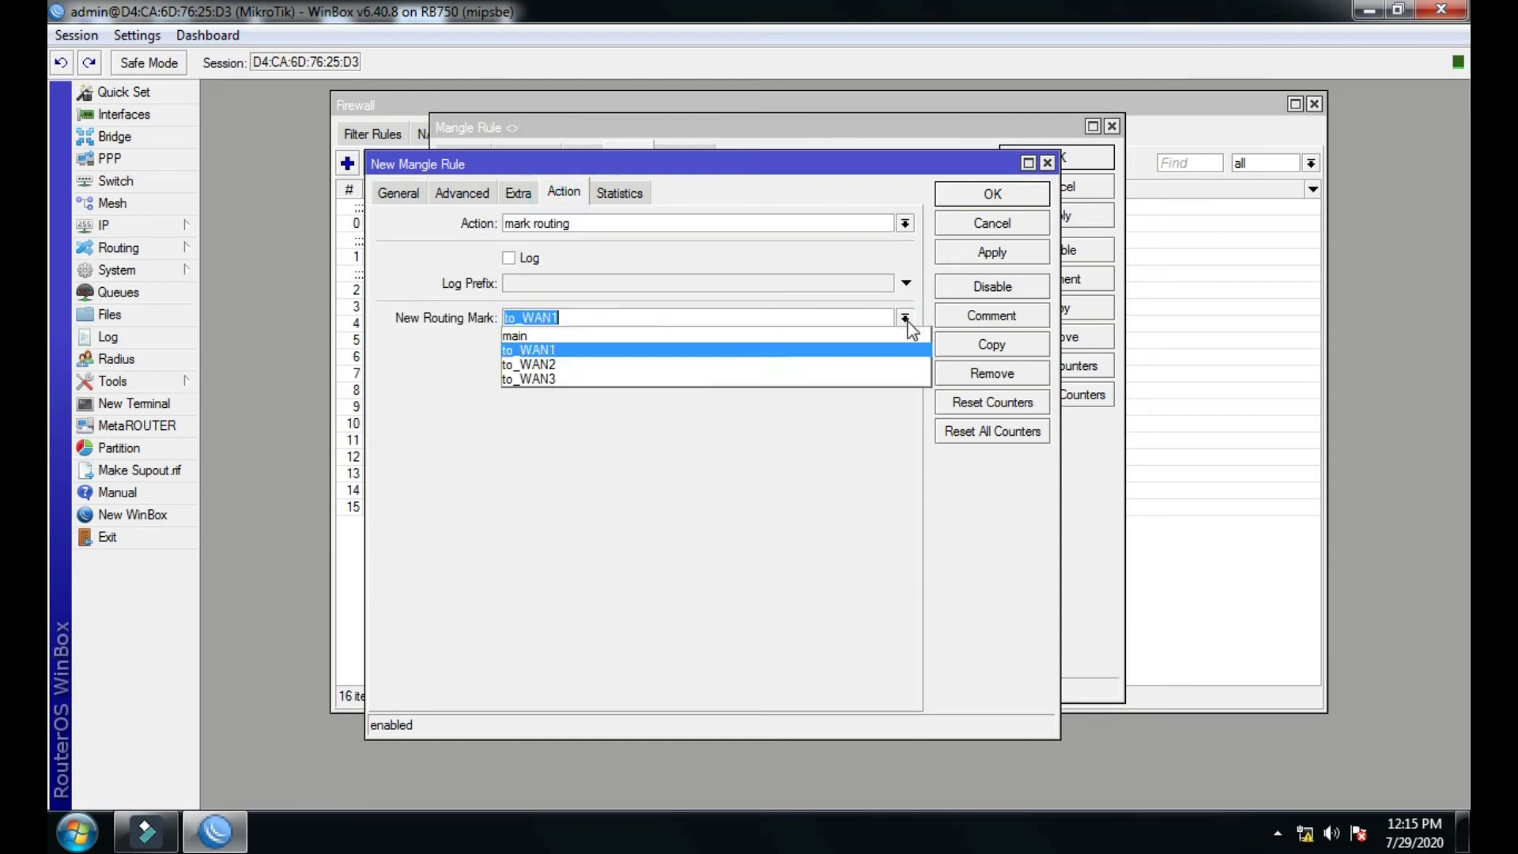
{"action": "left_click", "coordinate": [724, 364]}
{"action": "left_click", "coordinate": [971, 252]}
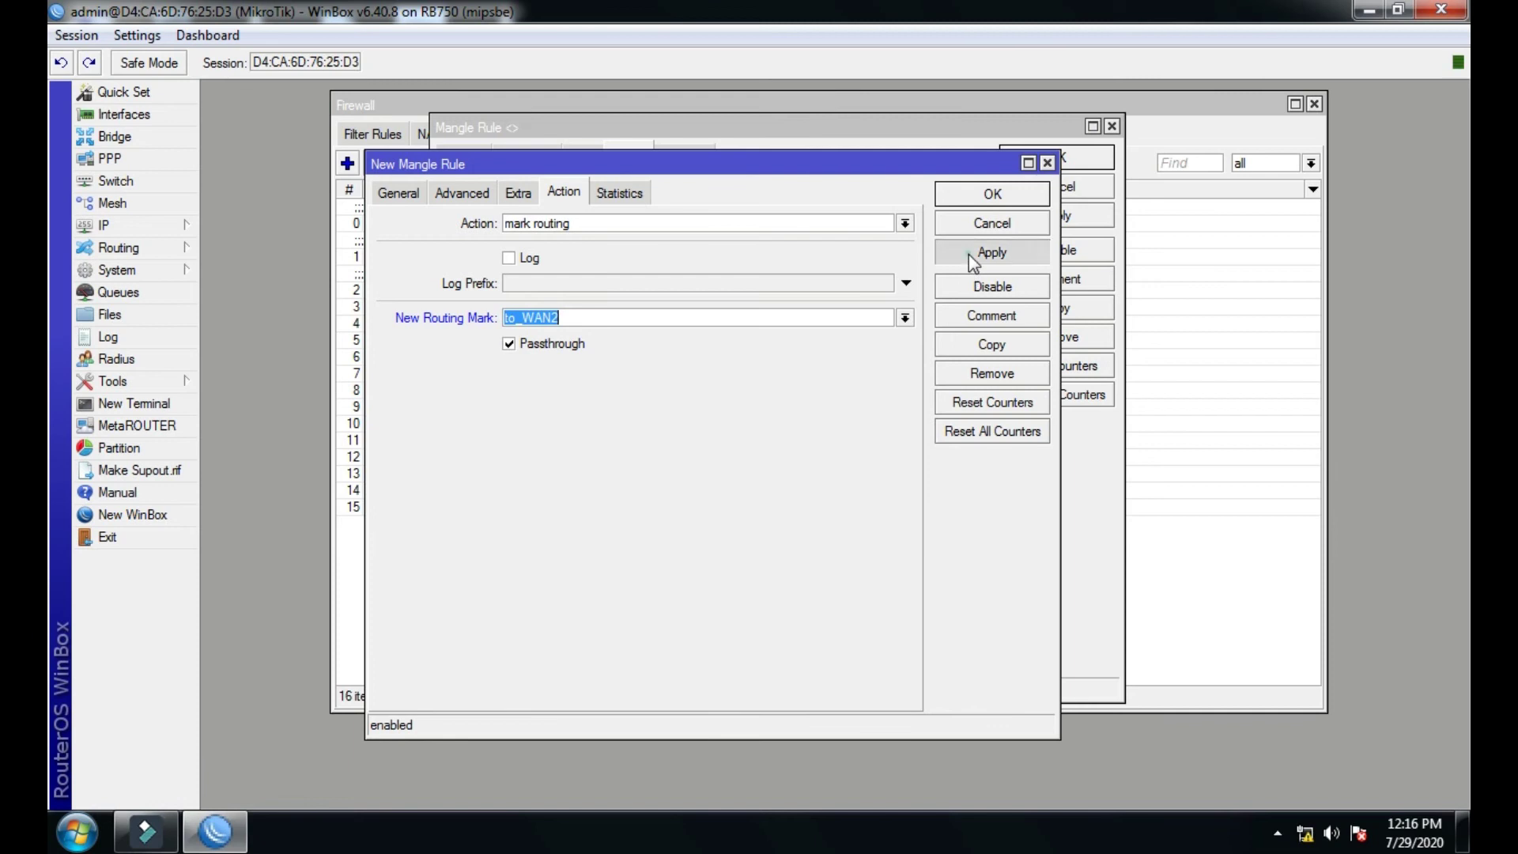
Copy the to_WAN2 prerouting rule, set the copy's connection mark to WAN3_conn and new routing mark to to_WAN3, and apply it.
{"action": "left_click", "coordinate": [988, 344]}
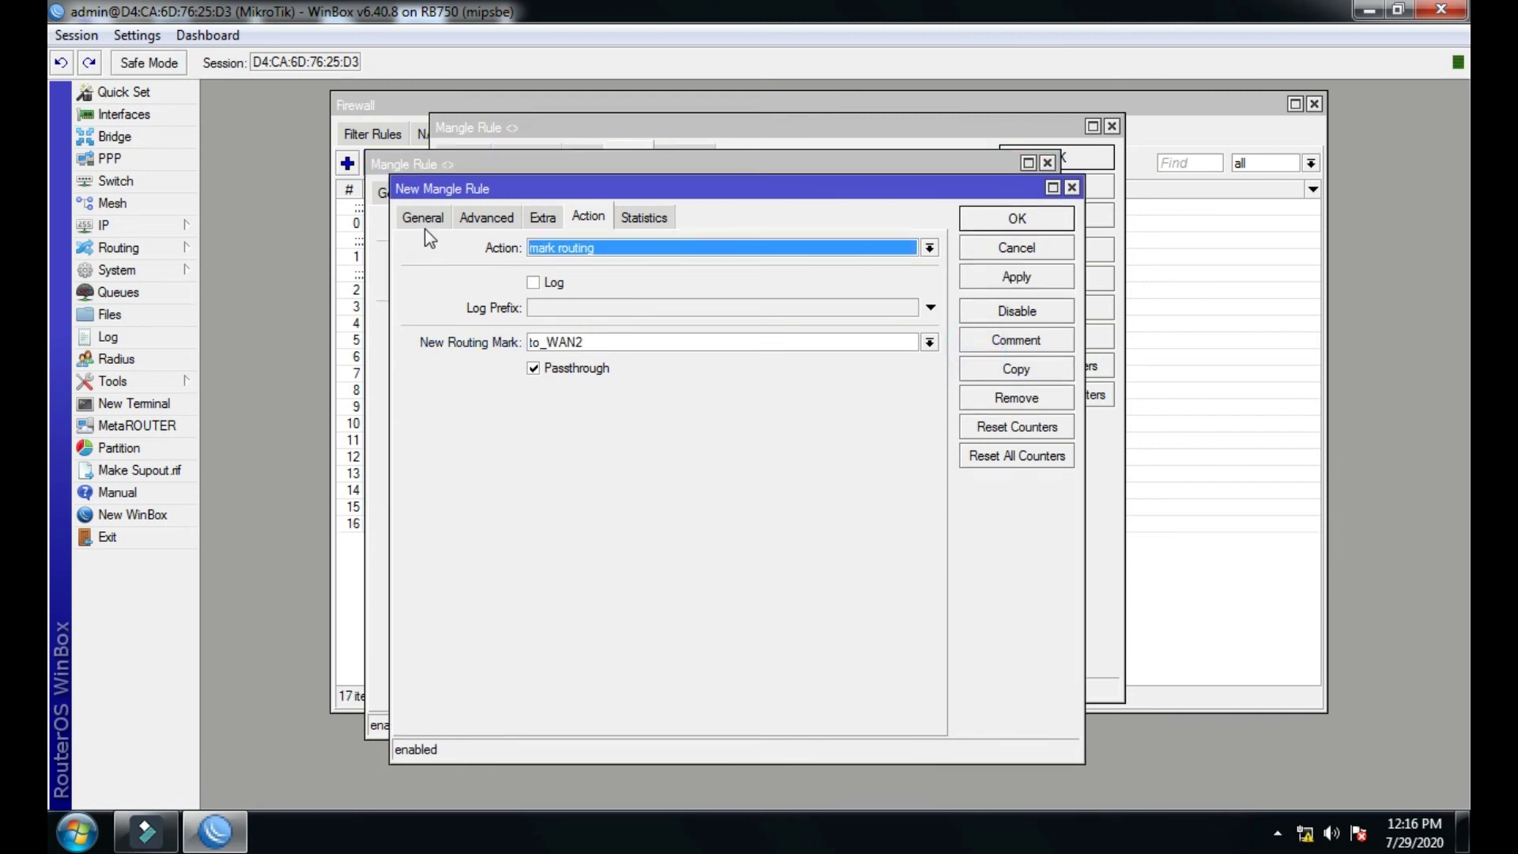
{"action": "left_click", "coordinate": [427, 221]}
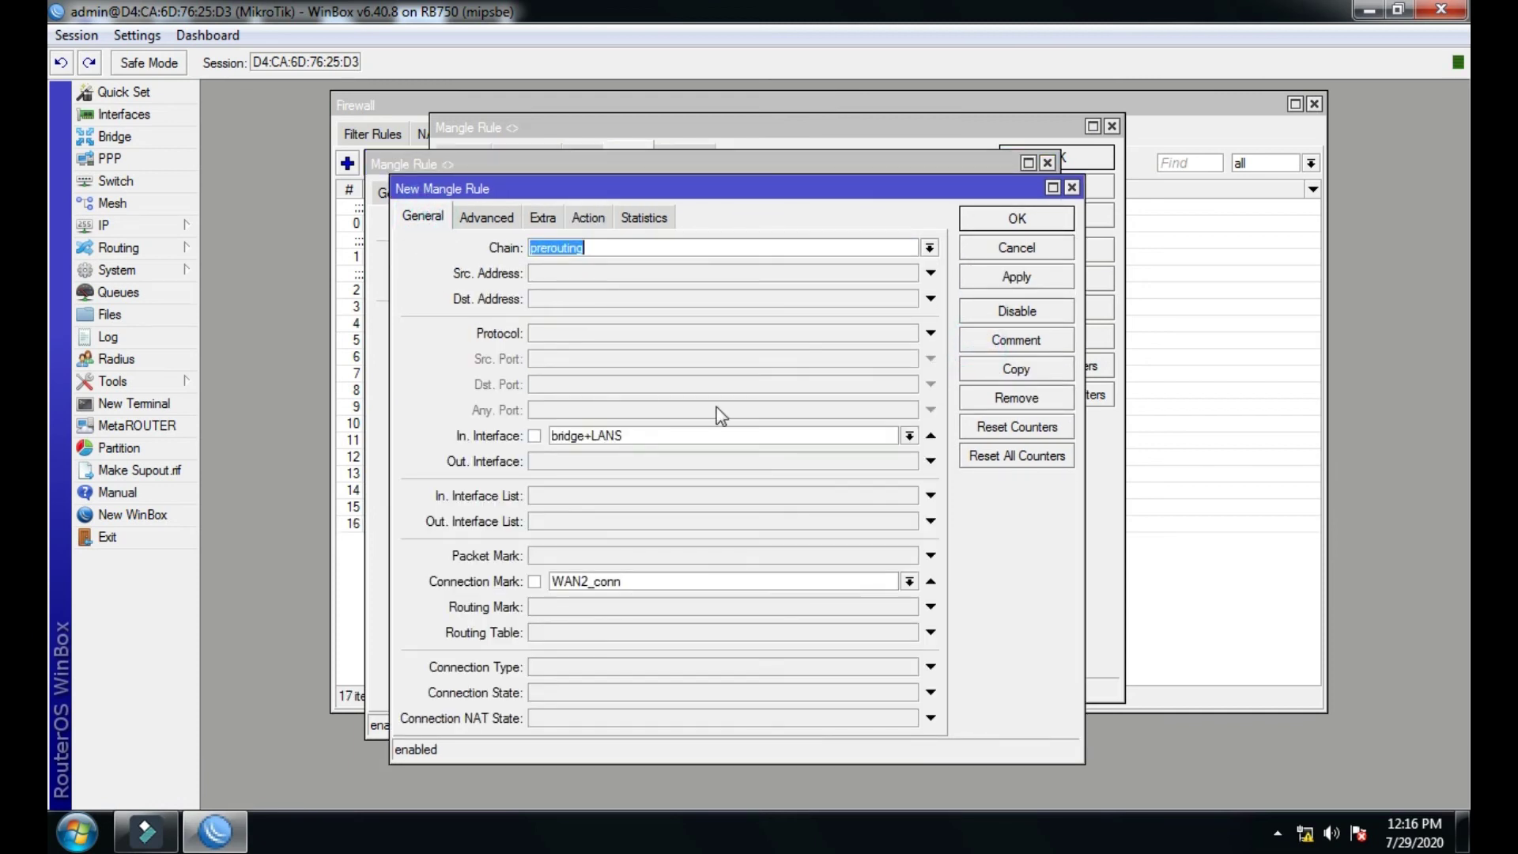
{"action": "left_click", "coordinate": [911, 581]}
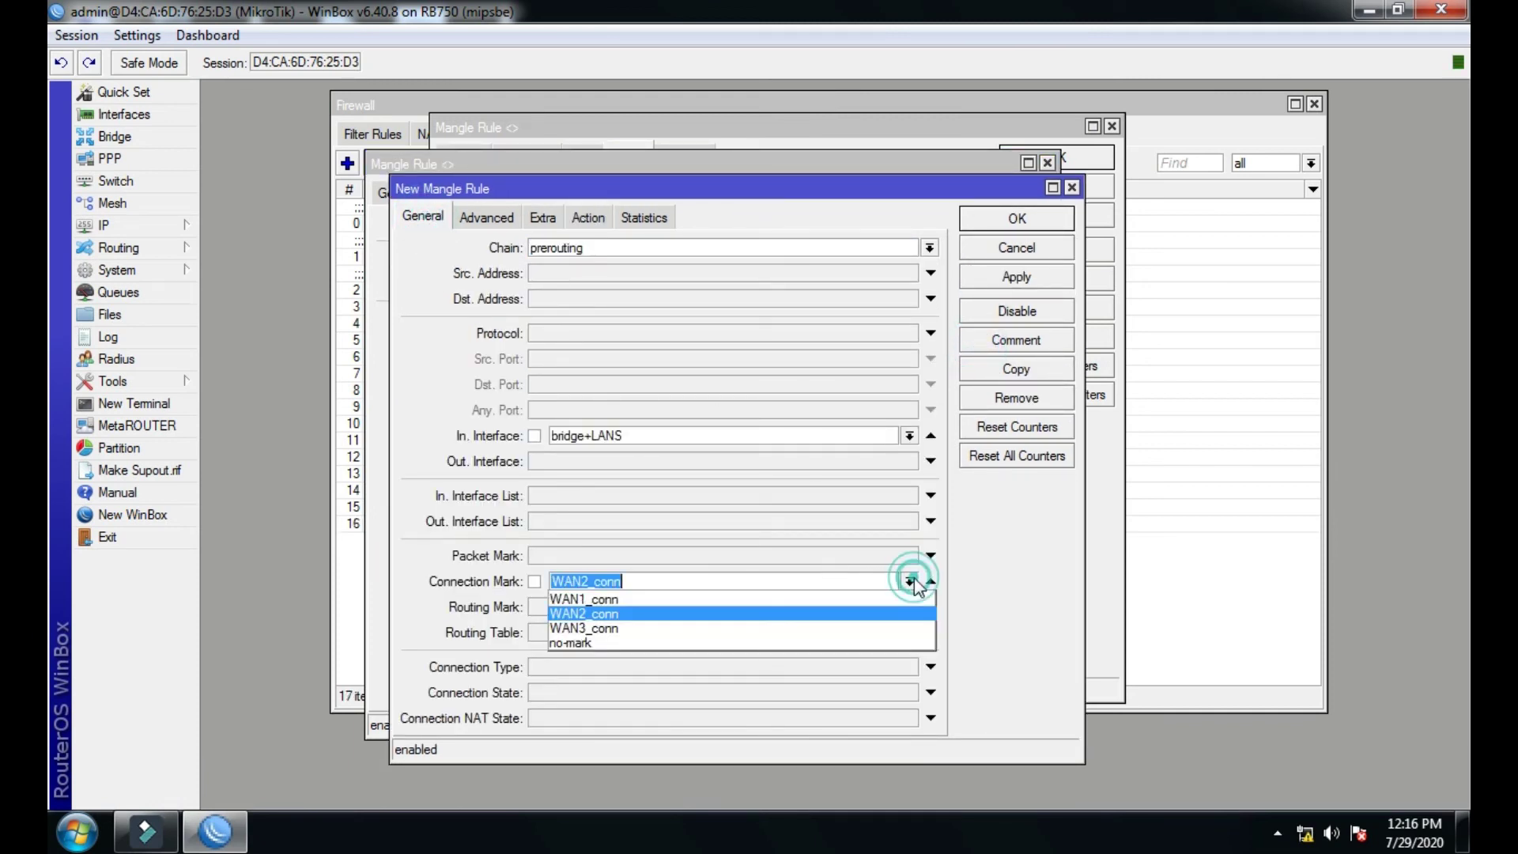
{"action": "left_click", "coordinate": [731, 629]}
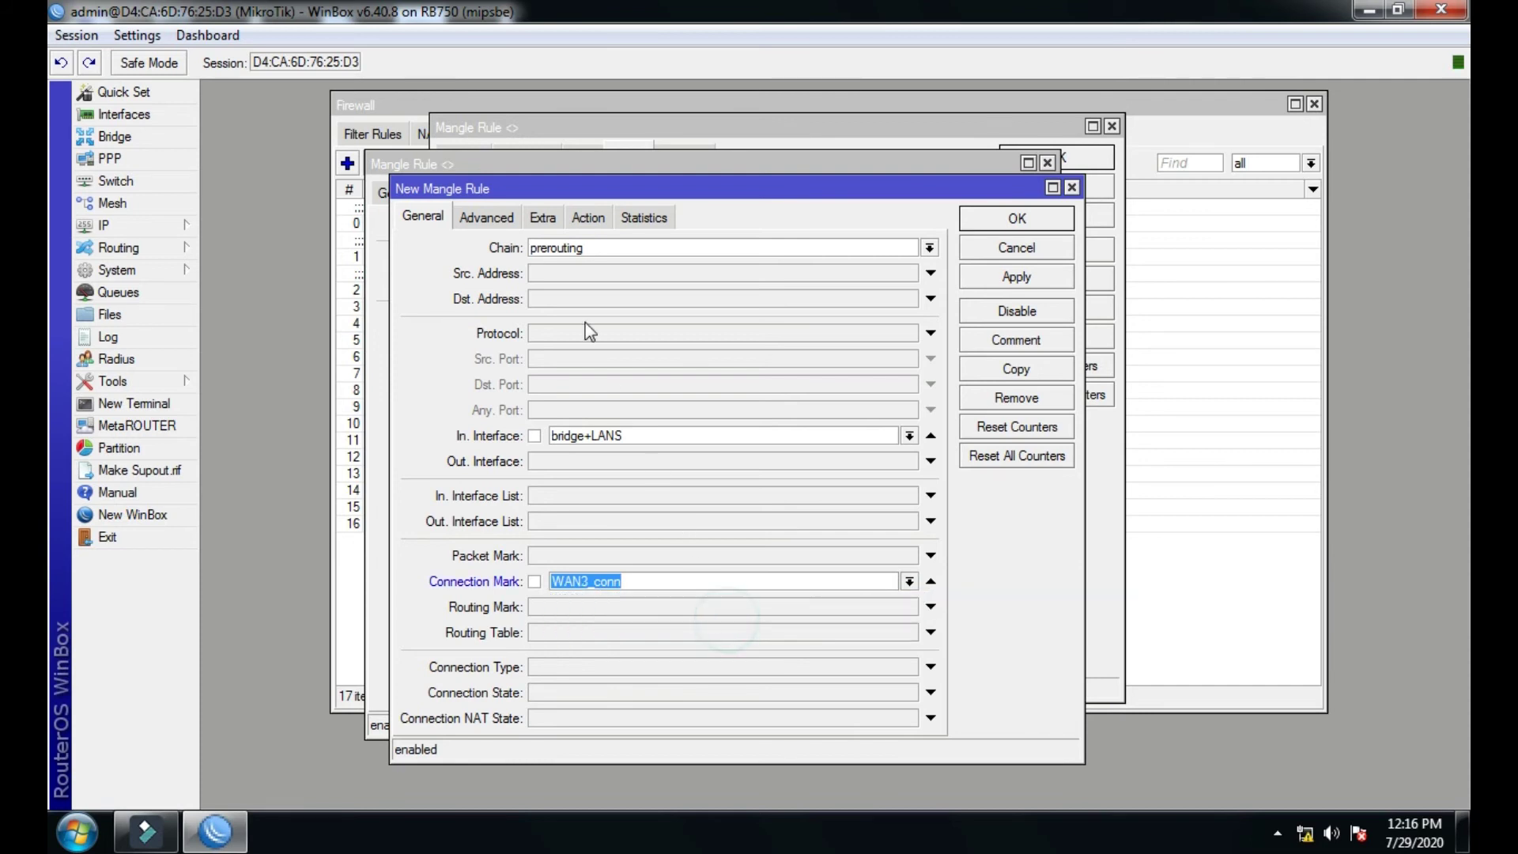
{"action": "left_click", "coordinate": [588, 218]}
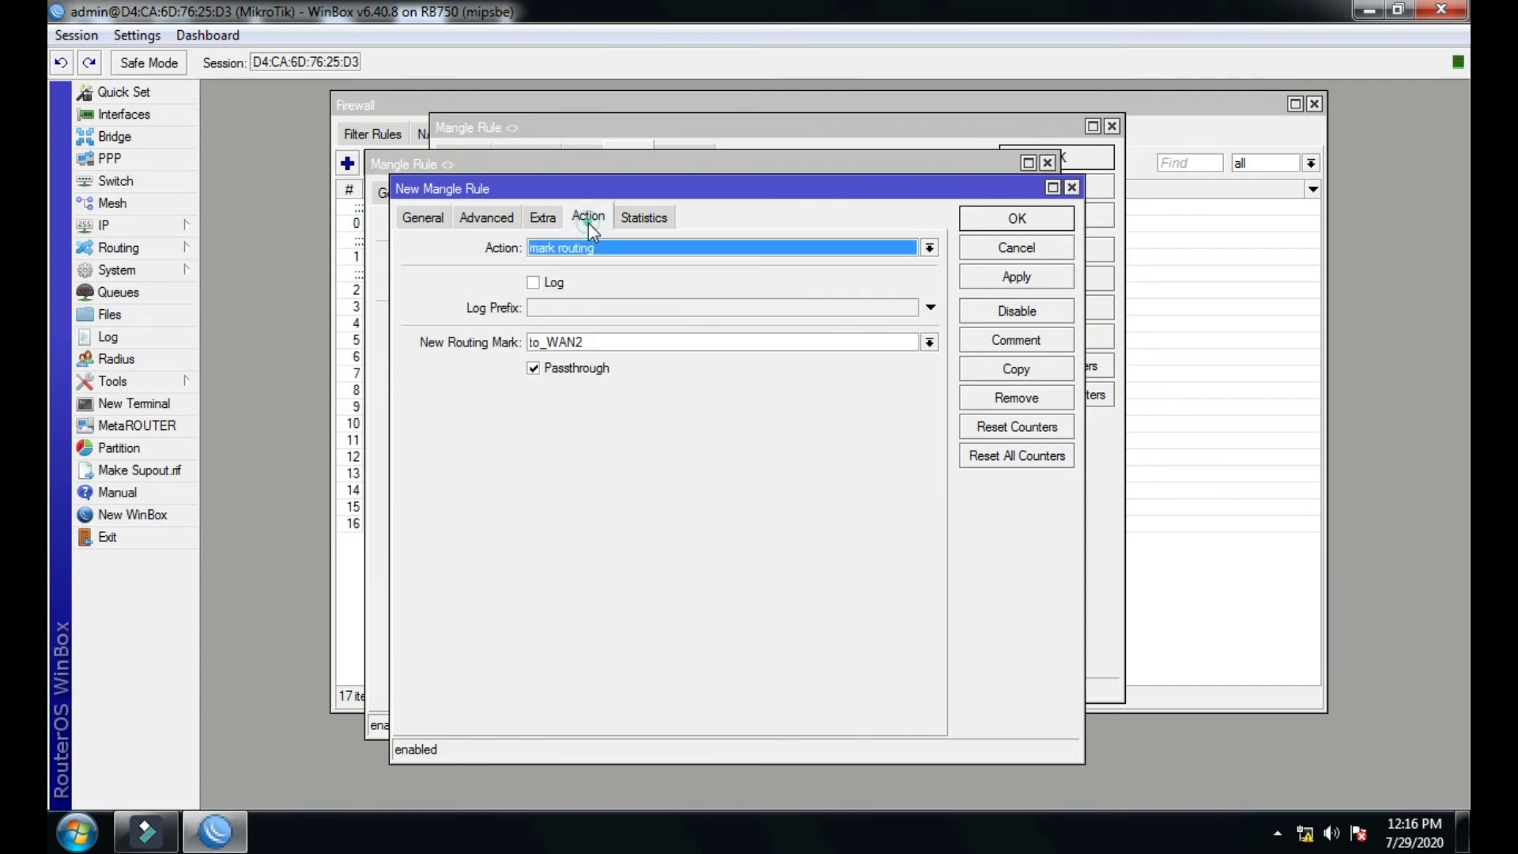
{"action": "left_click", "coordinate": [929, 342]}
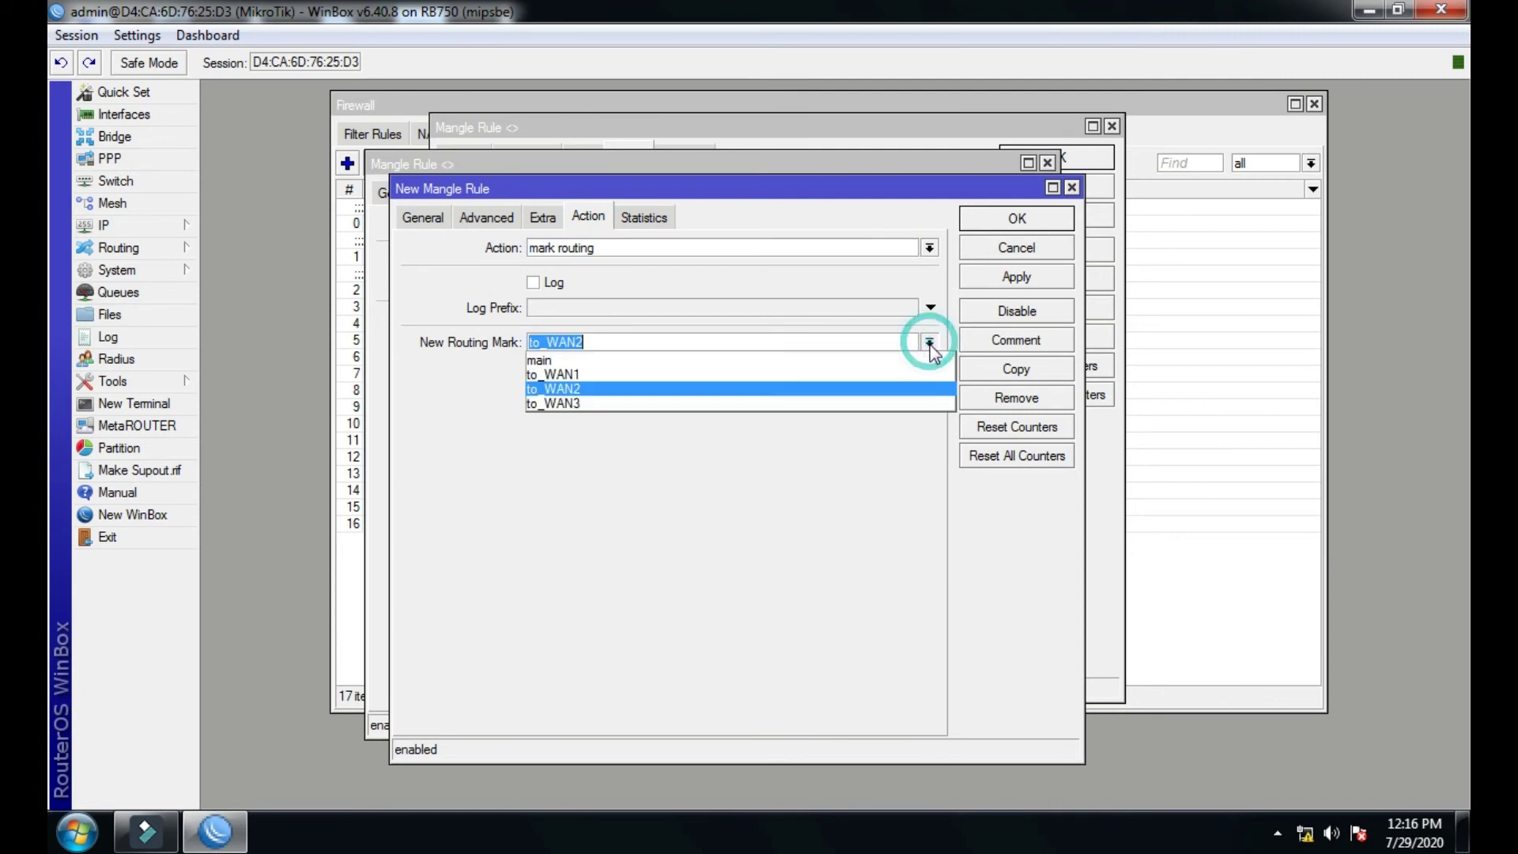
{"action": "left_click", "coordinate": [594, 404]}
{"action": "left_click", "coordinate": [988, 278]}
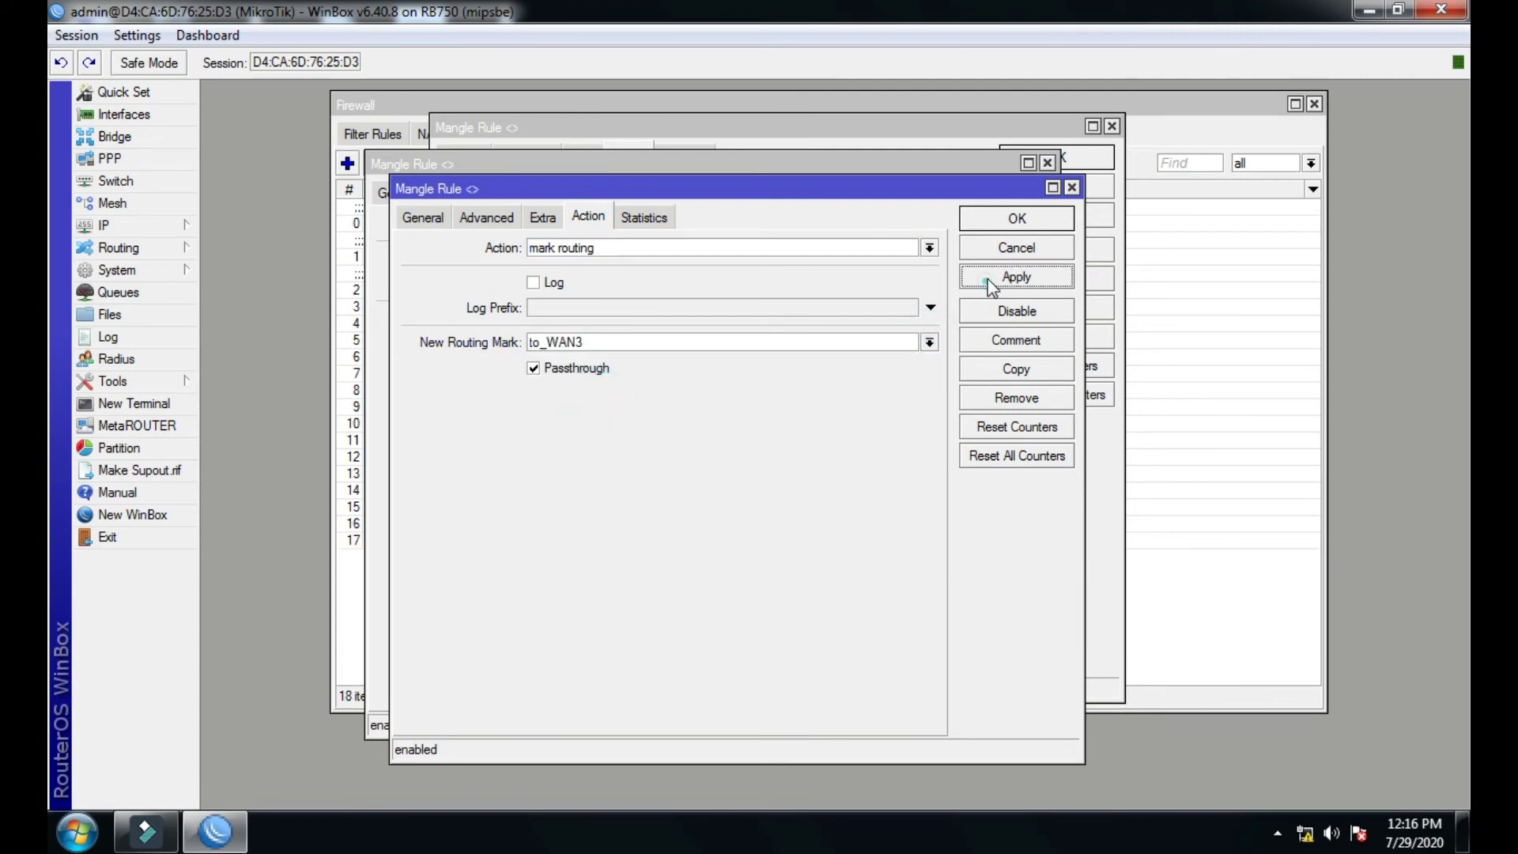
Confirm the open mangle rules and close their windows to return to the rule list.
{"action": "left_click", "coordinate": [997, 229]}
{"action": "left_click", "coordinate": [991, 253]}
{"action": "left_click", "coordinate": [991, 202]}
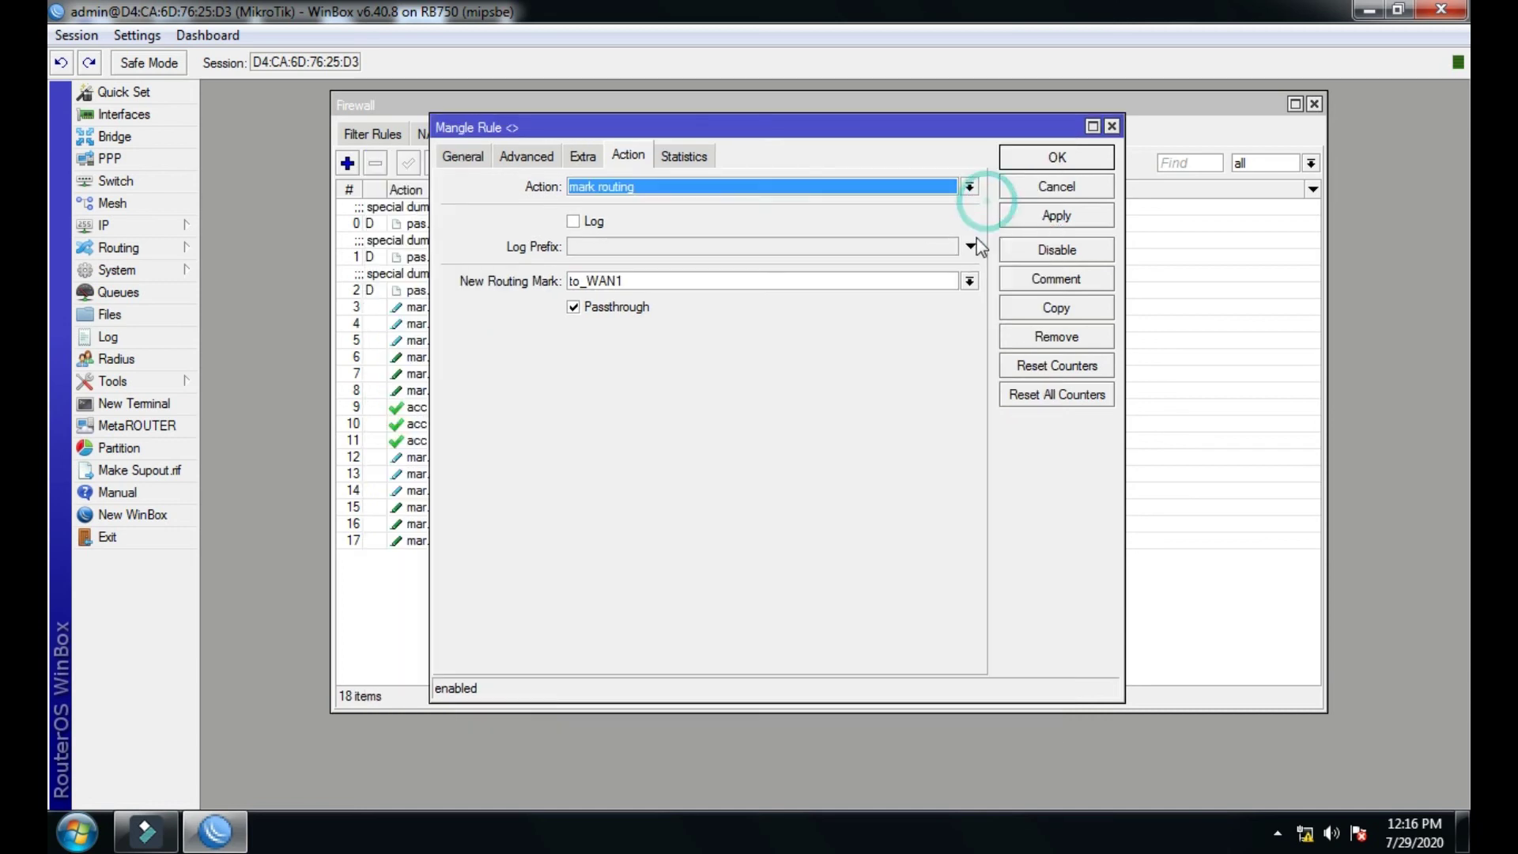
{"action": "left_click", "coordinate": [1096, 156]}
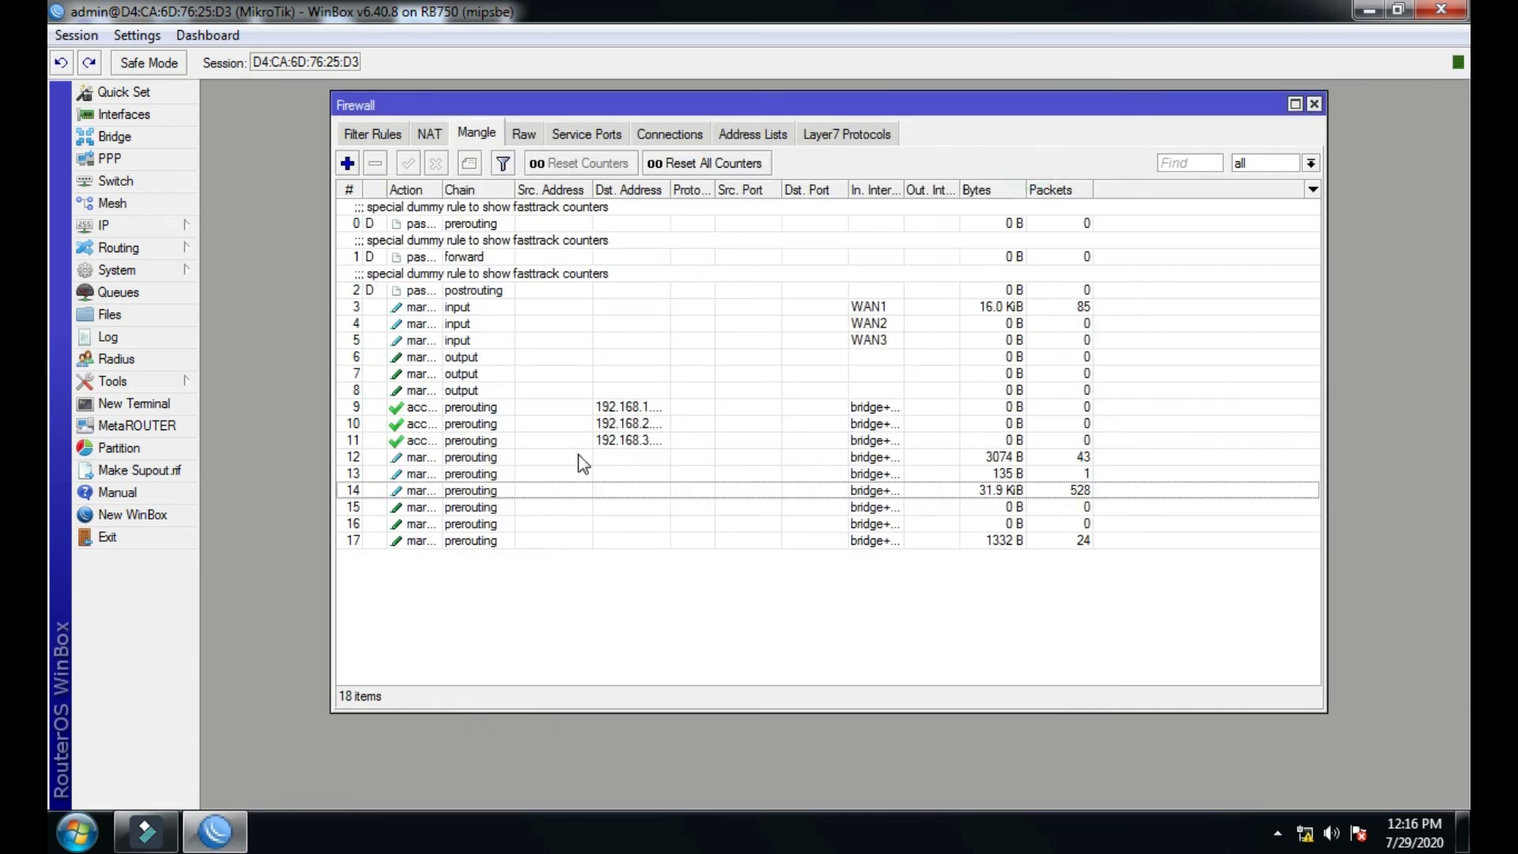
Review the input, output and prerouting mangle rules 3 to 17 one by one in the list.
{"action": "left_click", "coordinate": [587, 506]}
{"action": "left_click", "coordinate": [503, 390]}
{"action": "left_click", "coordinate": [466, 340]}
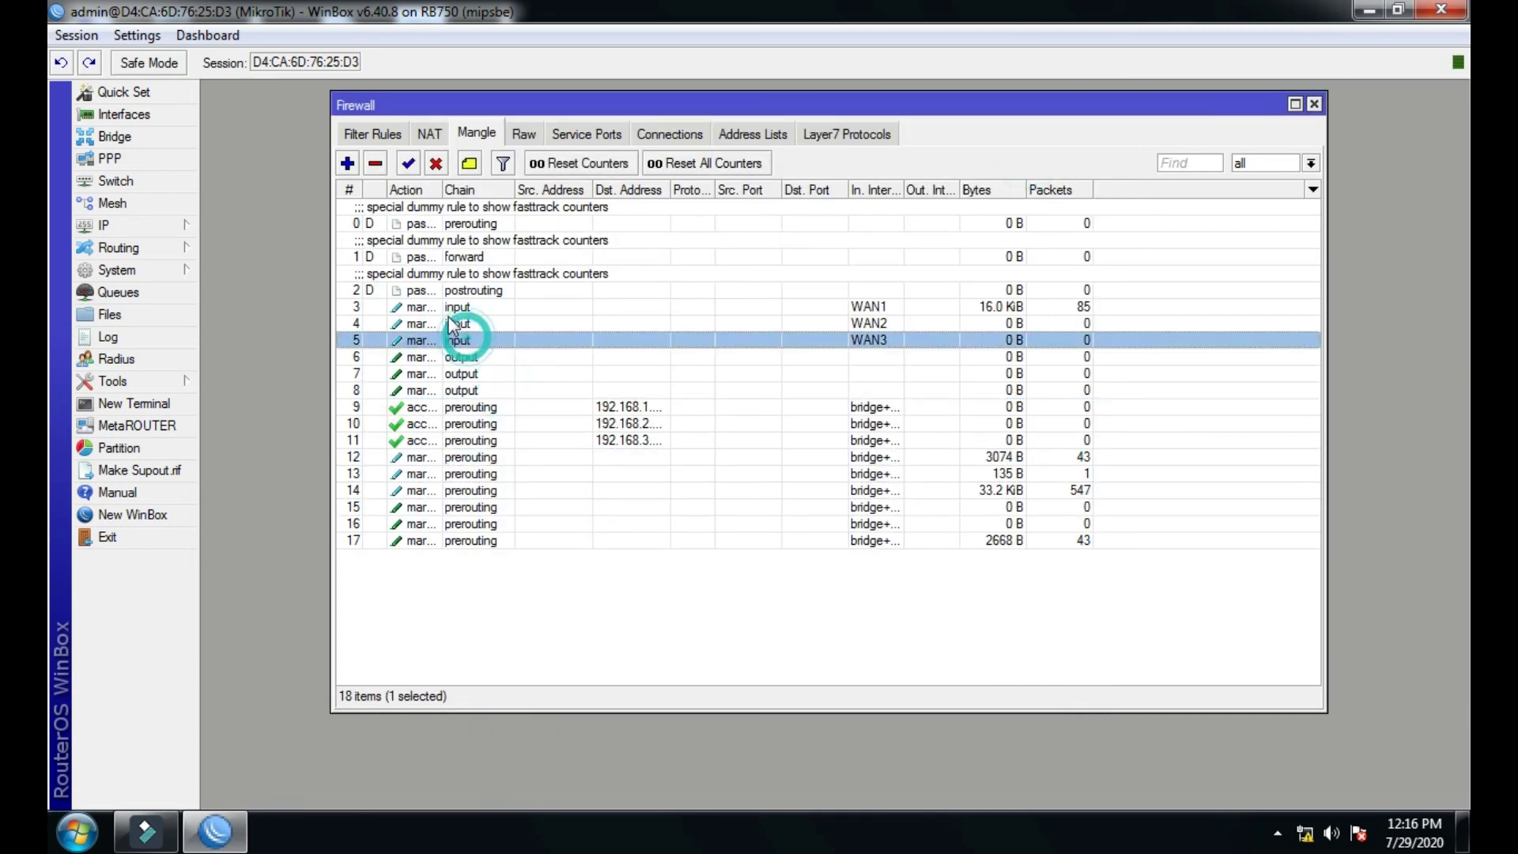
{"action": "left_click", "coordinate": [445, 306]}
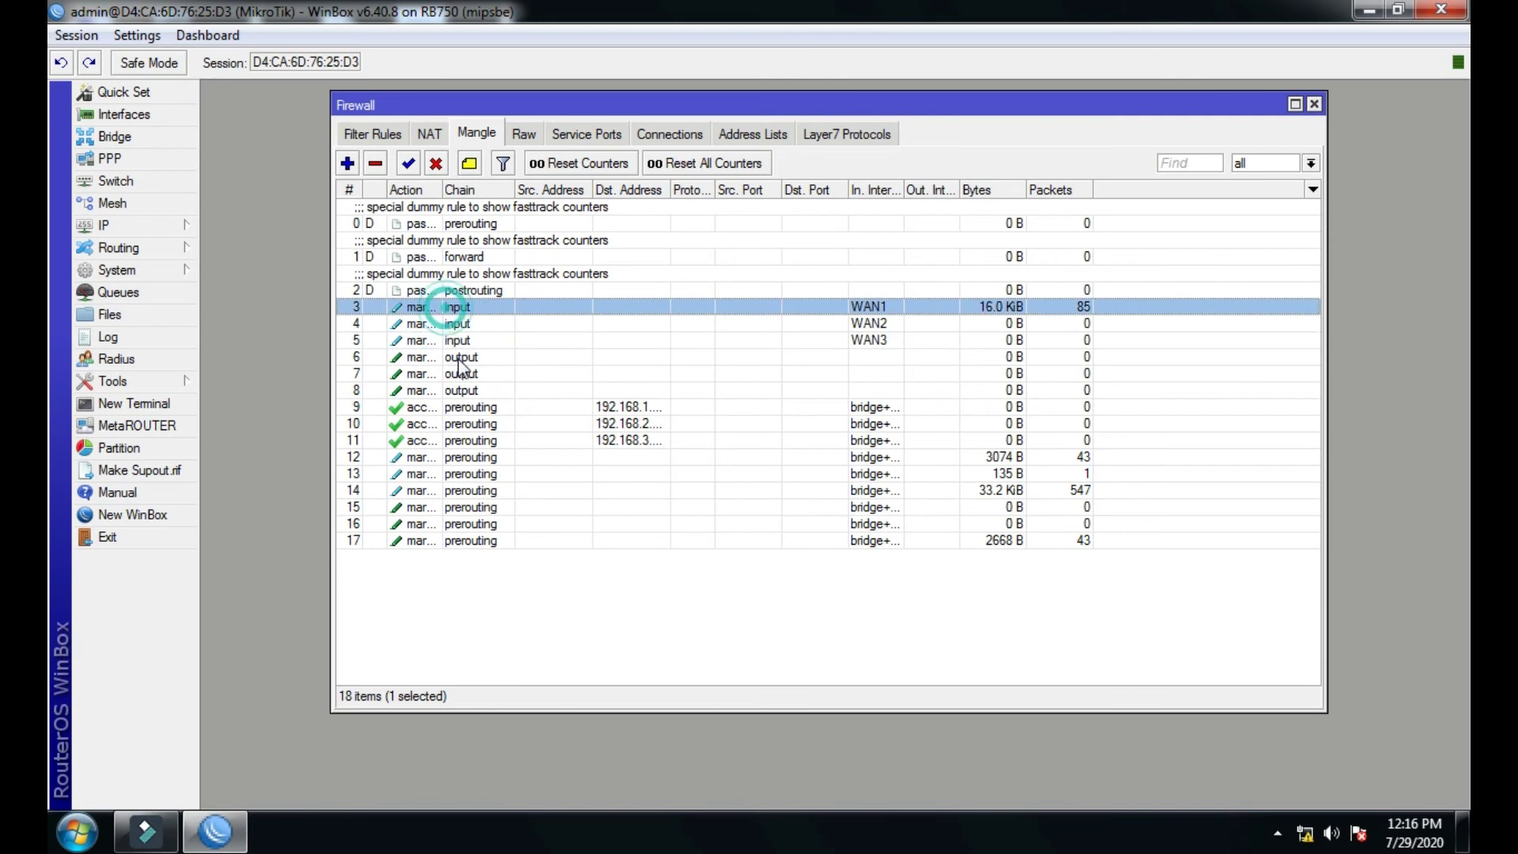
{"action": "left_click", "coordinate": [356, 323]}
{"action": "left_click", "coordinate": [356, 340]}
{"action": "left_click", "coordinate": [357, 357]}
{"action": "left_click", "coordinate": [358, 373]}
{"action": "left_click", "coordinate": [358, 390]}
{"action": "left_click", "coordinate": [356, 406]}
{"action": "left_click", "coordinate": [357, 423]}
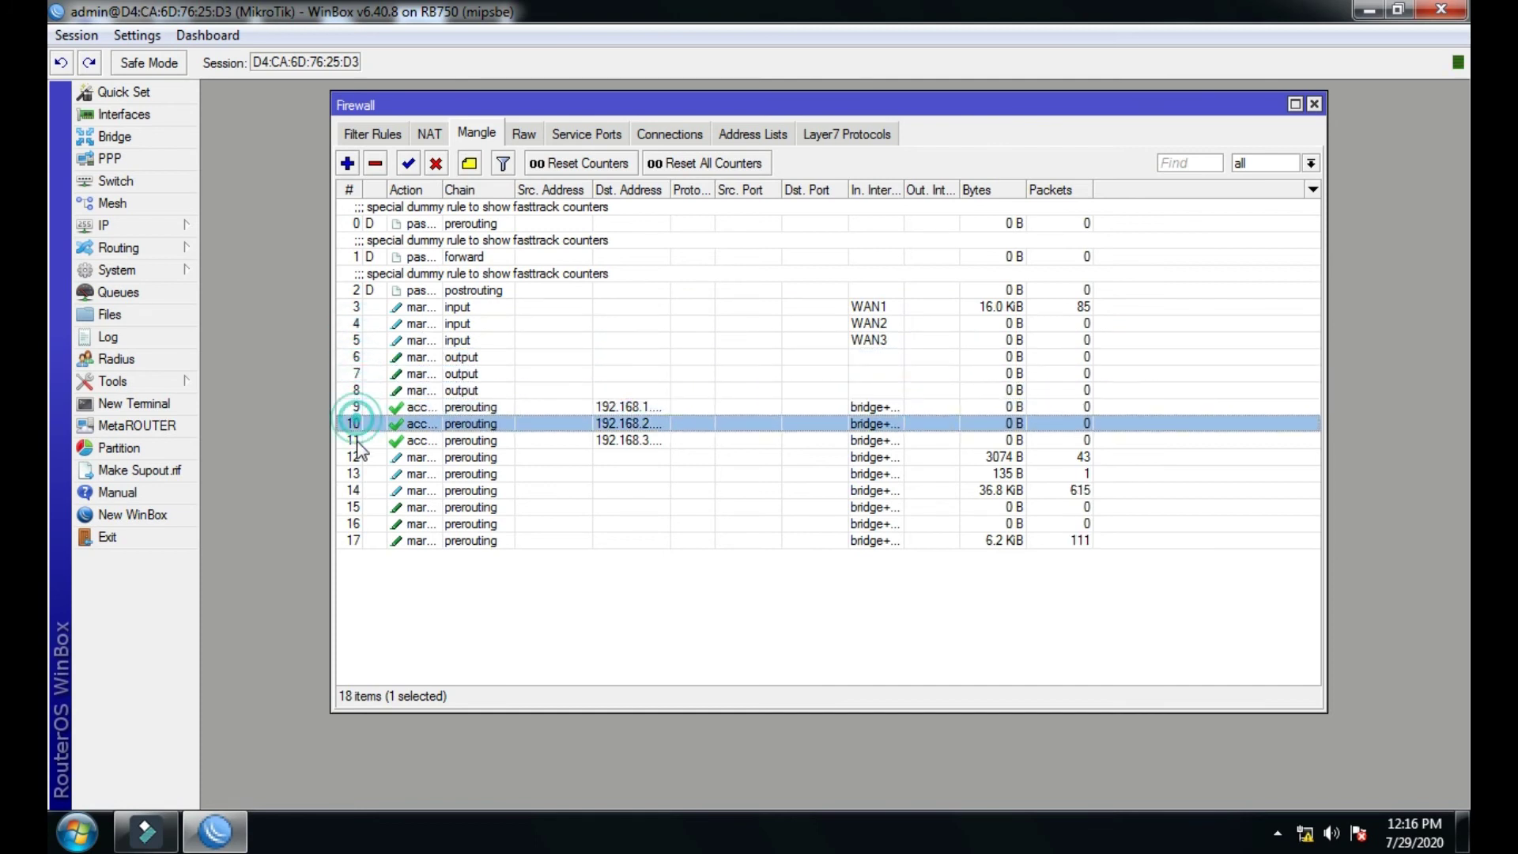
{"action": "left_click", "coordinate": [356, 440]}
{"action": "left_click", "coordinate": [357, 457]}
{"action": "left_click", "coordinate": [357, 473]}
{"action": "left_click", "coordinate": [357, 491]}
{"action": "left_click", "coordinate": [357, 506]}
{"action": "left_click", "coordinate": [356, 523]}
{"action": "left_click", "coordinate": [357, 540]}
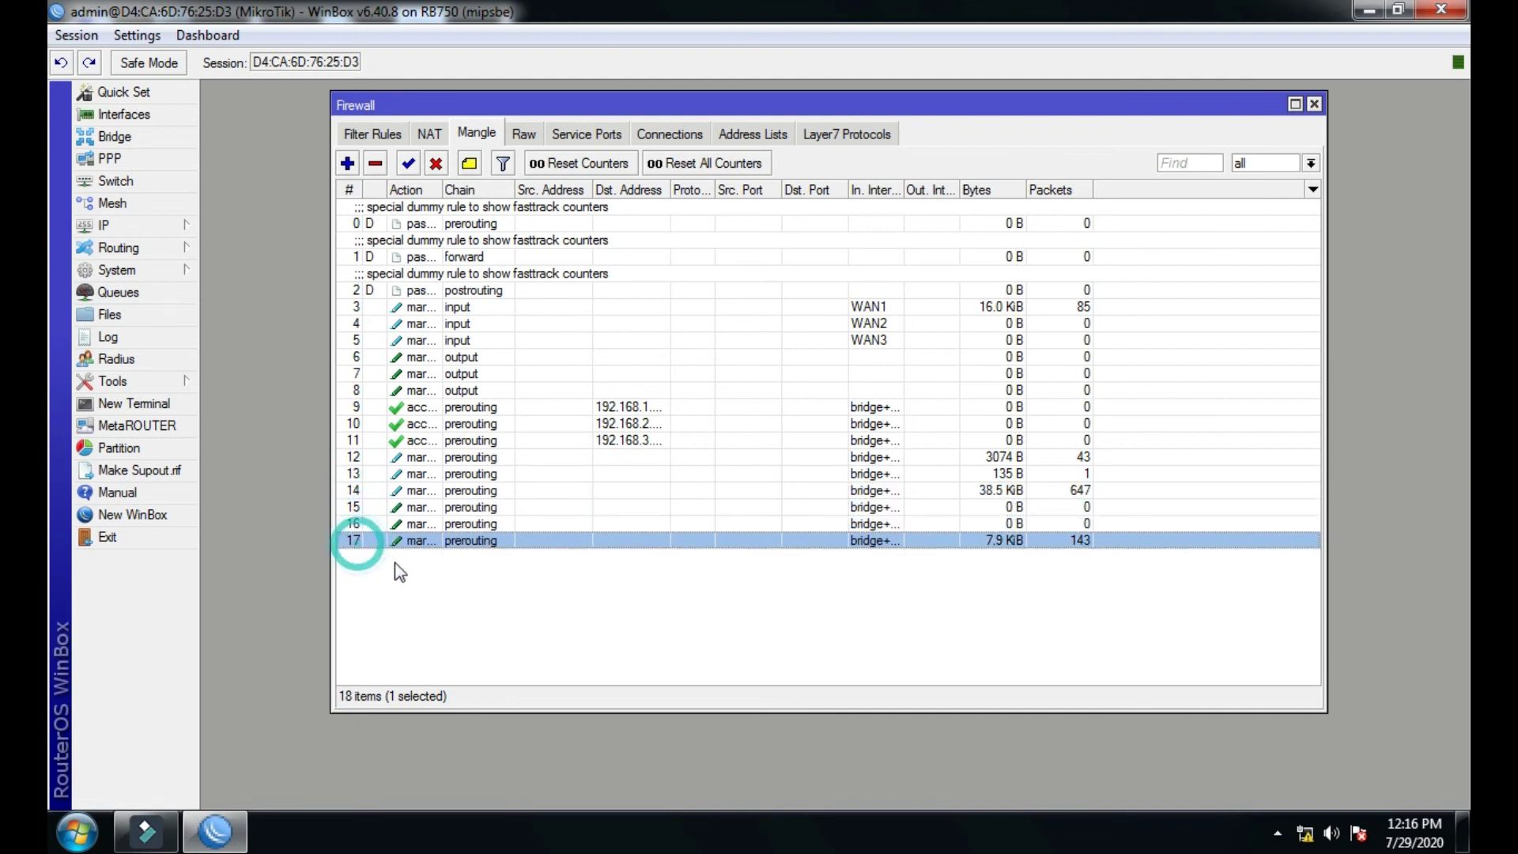
{"action": "left_click", "coordinate": [474, 582]}
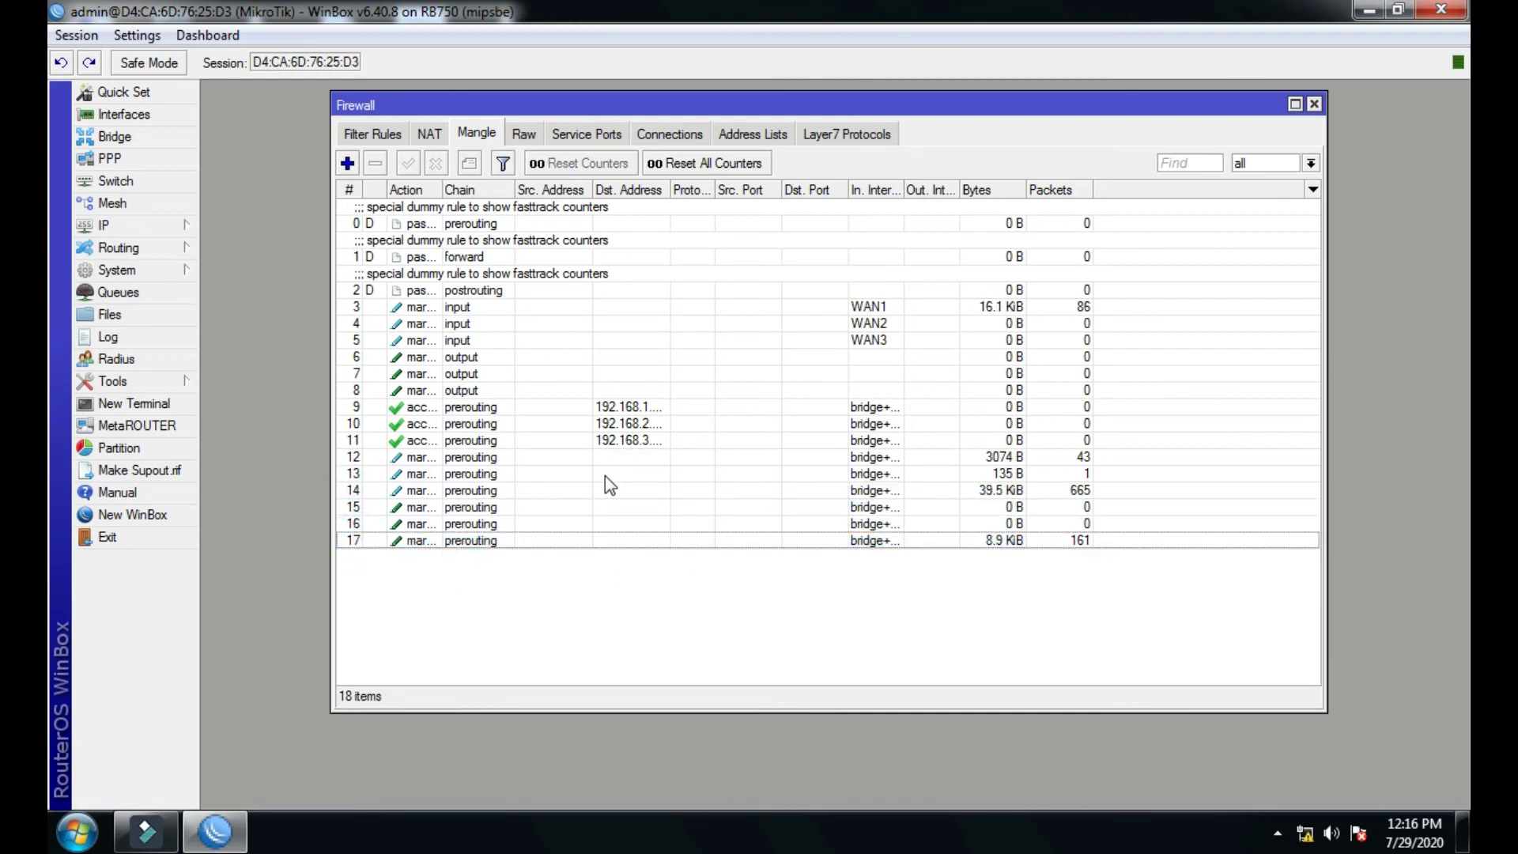
{"action": "left_click", "coordinate": [543, 323]}
{"action": "left_click", "coordinate": [543, 423]}
{"action": "left_click", "coordinate": [707, 373]}
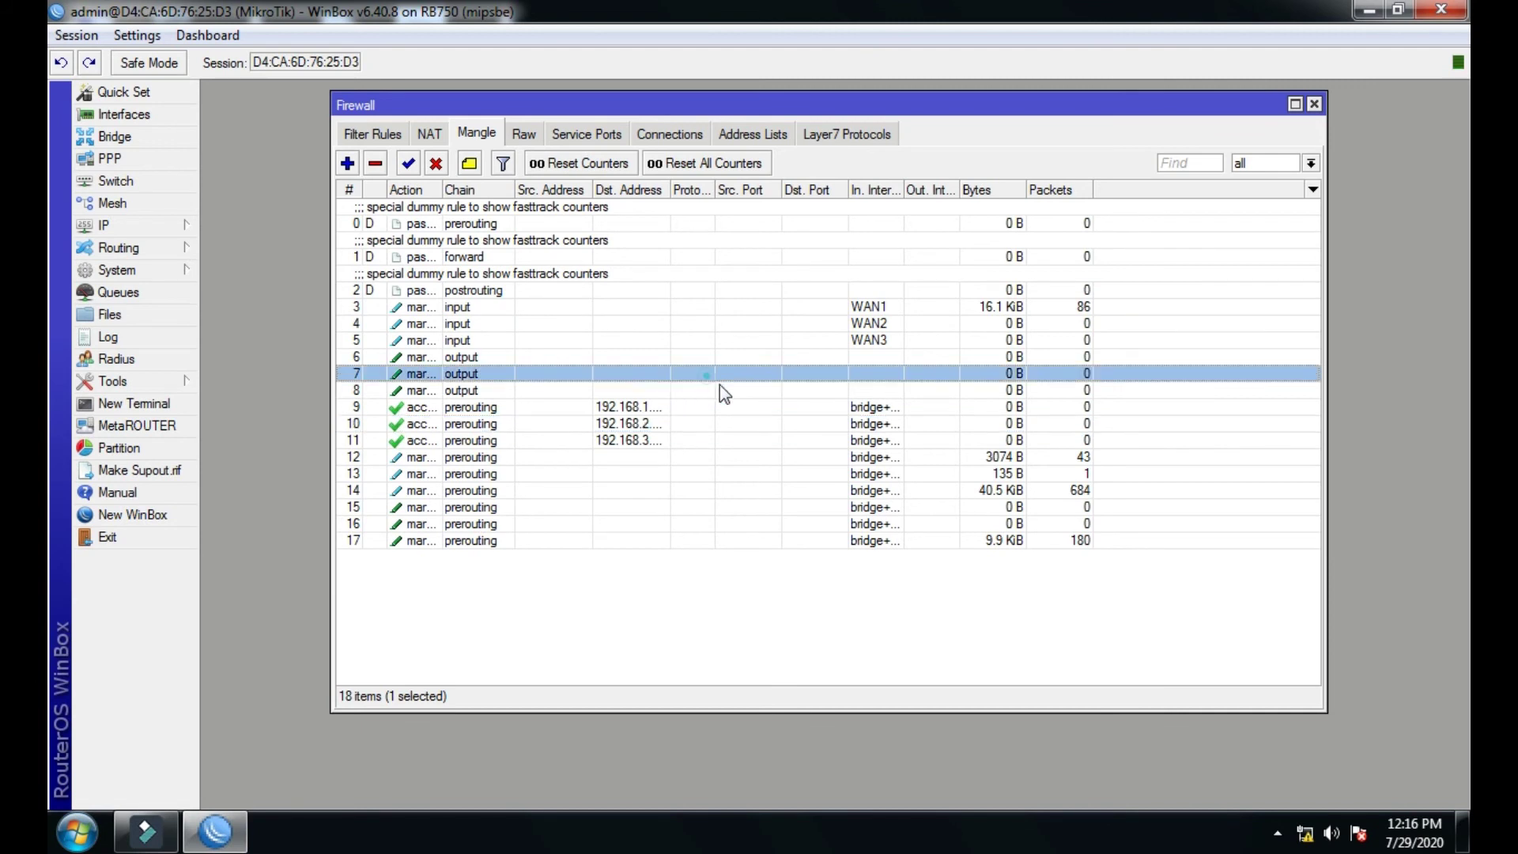
Add a firewall NAT rule in the srcnat chain with out-interface WAN1.
{"action": "left_click", "coordinate": [1314, 105]}
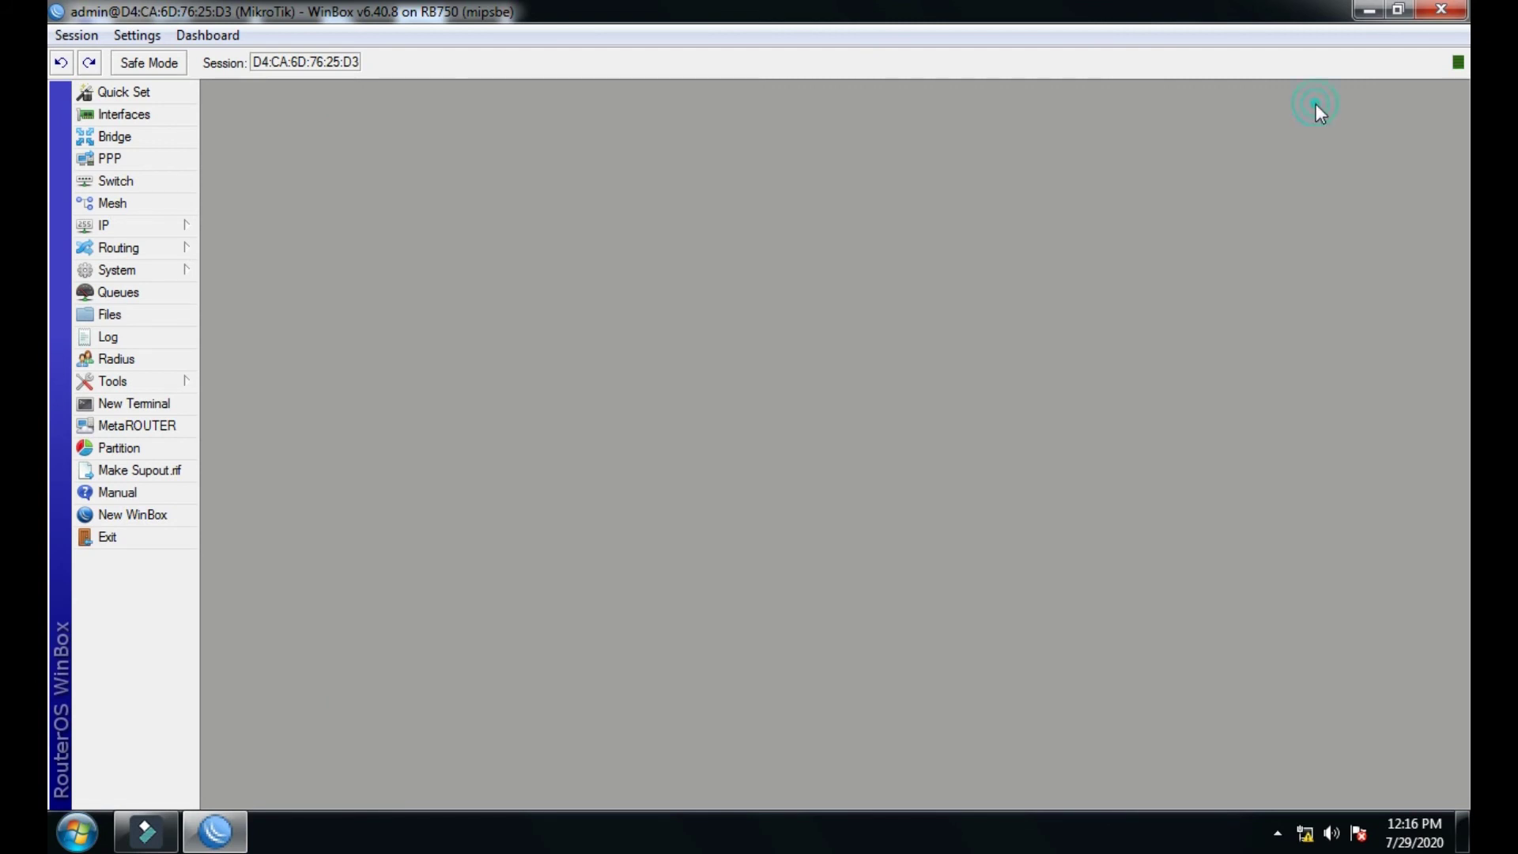
{"action": "left_click", "coordinate": [170, 228]}
{"action": "left_click", "coordinate": [266, 405]}
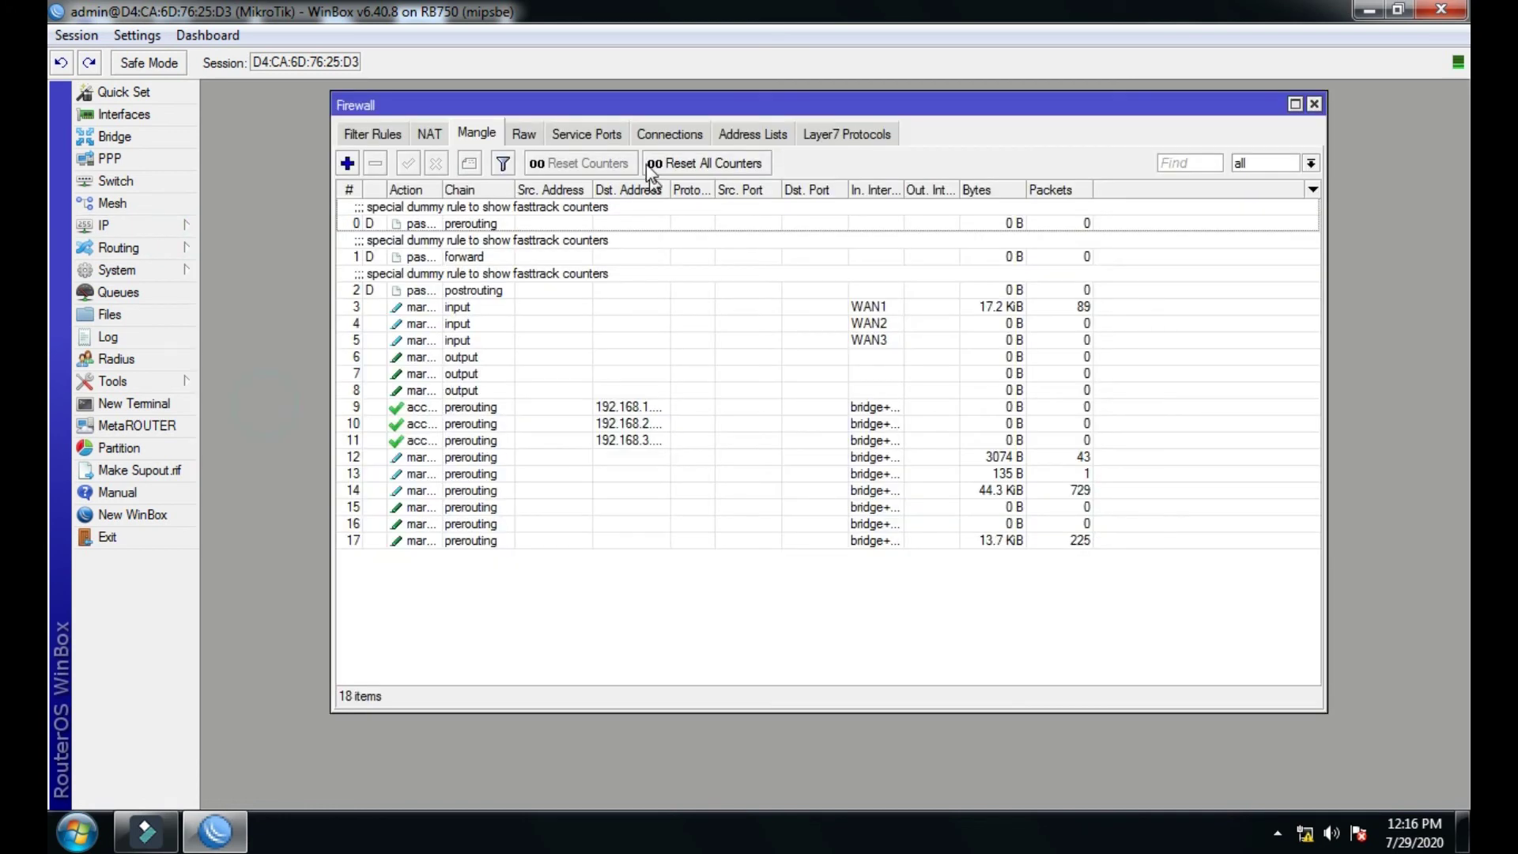
{"action": "left_click_drag", "start_coordinate": [654, 103], "coordinate": [747, 96]}
{"action": "left_click", "coordinate": [520, 130]}
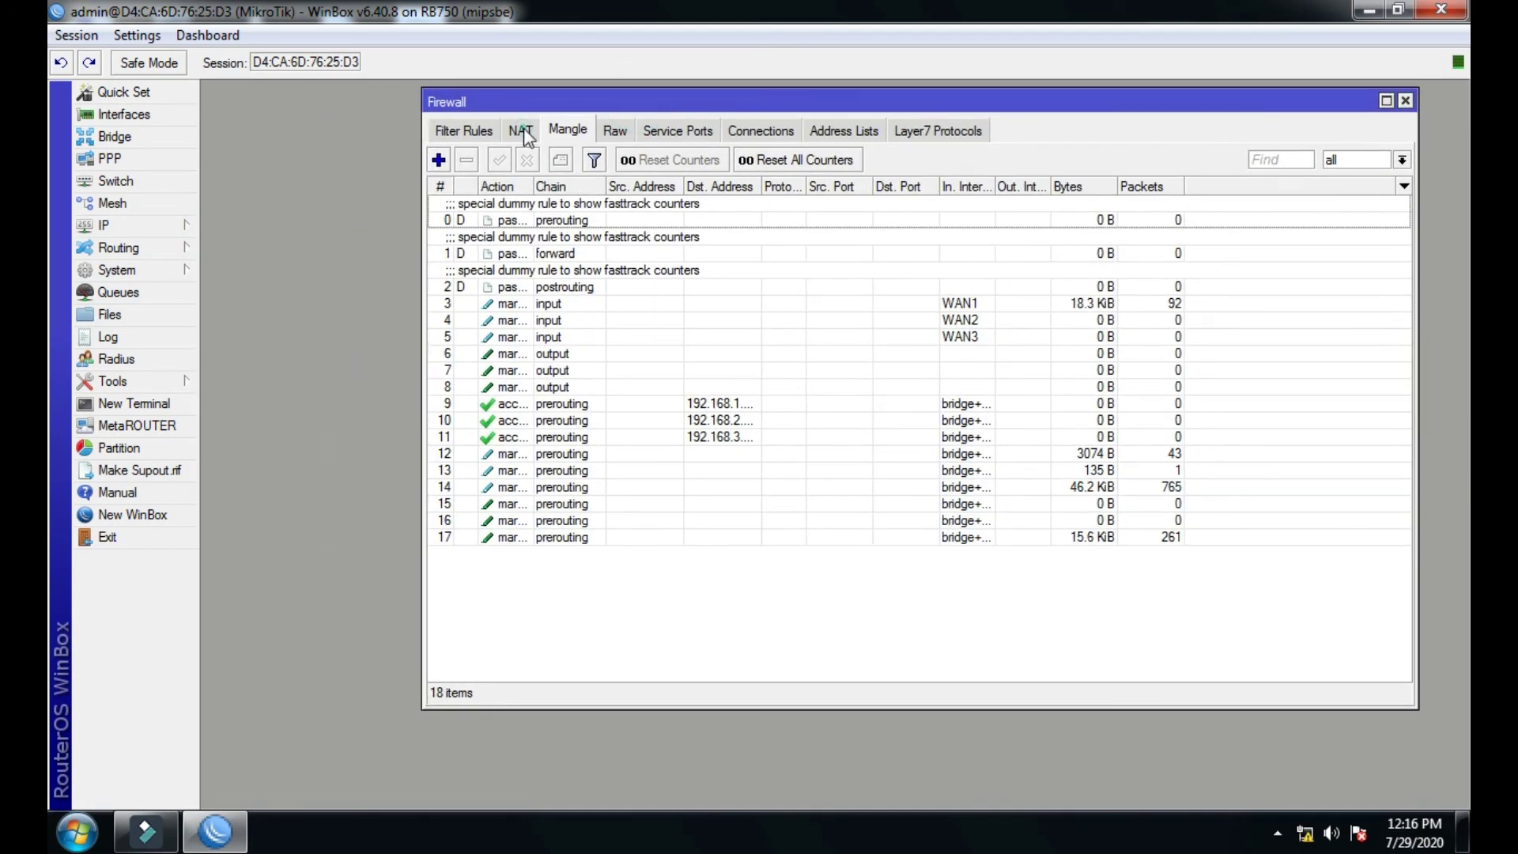
{"action": "left_click", "coordinate": [439, 159]}
{"action": "left_click", "coordinate": [682, 137]}
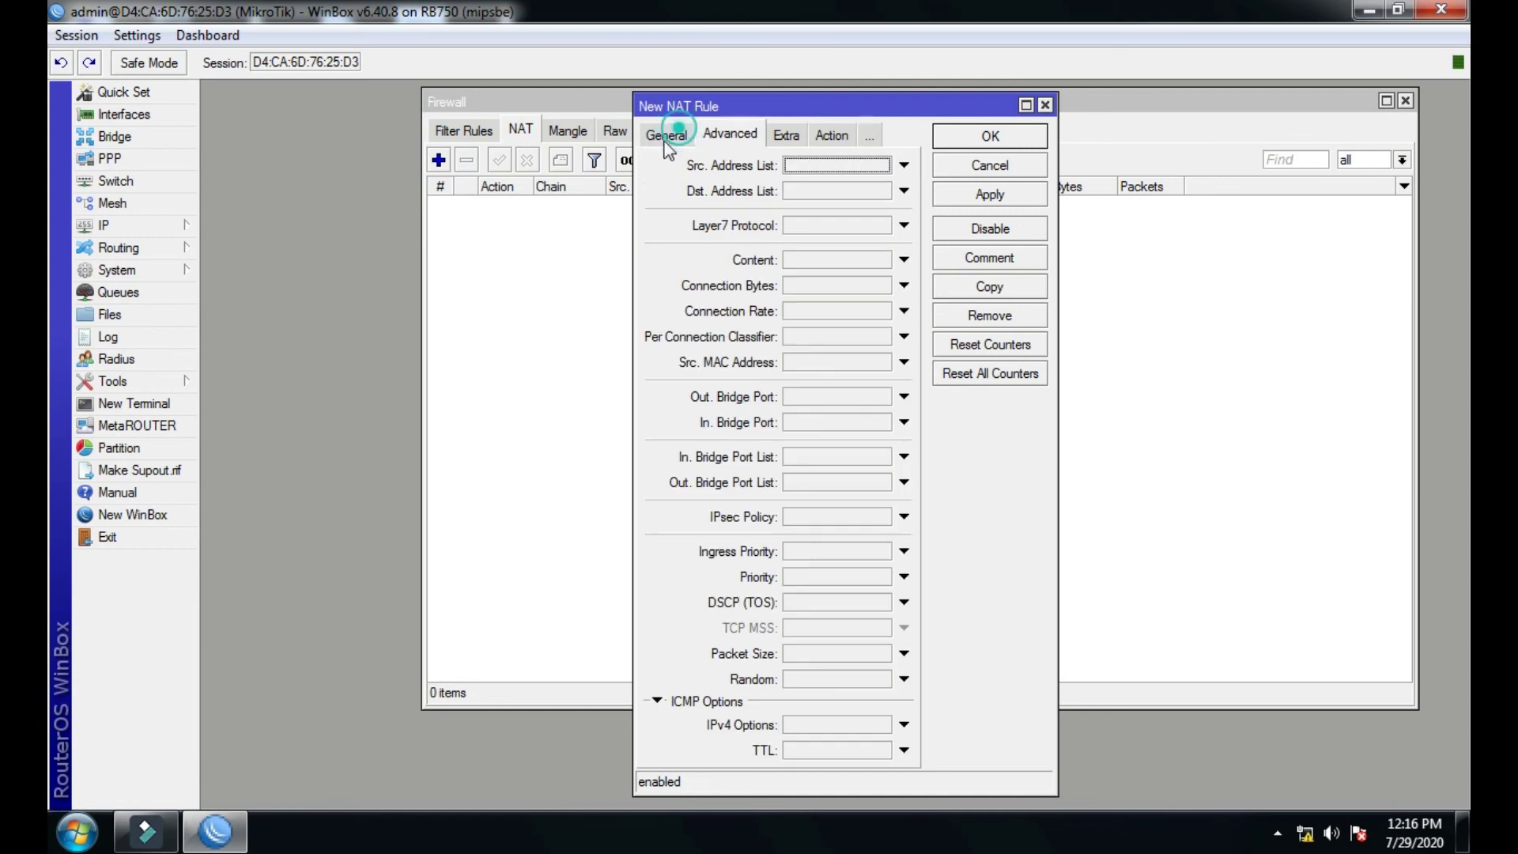
{"action": "left_click", "coordinate": [662, 135]}
{"action": "left_click_drag", "start_coordinate": [633, 128], "coordinate": [419, 129]}
{"action": "left_click", "coordinate": [599, 166]}
{"action": "double_click", "coordinate": [598, 165]}
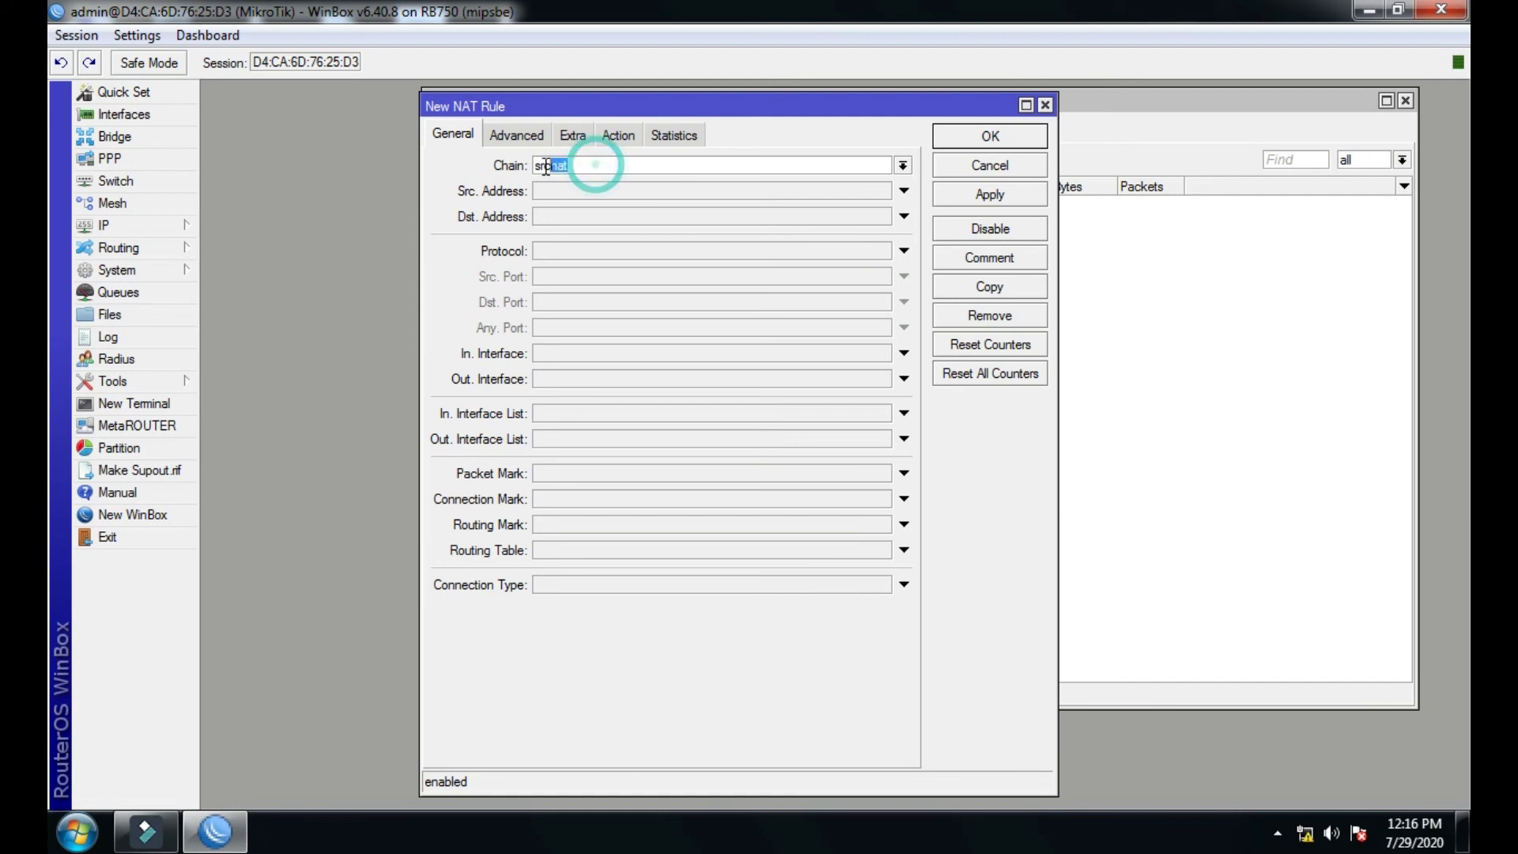
{"action": "left_click", "coordinate": [574, 166]}
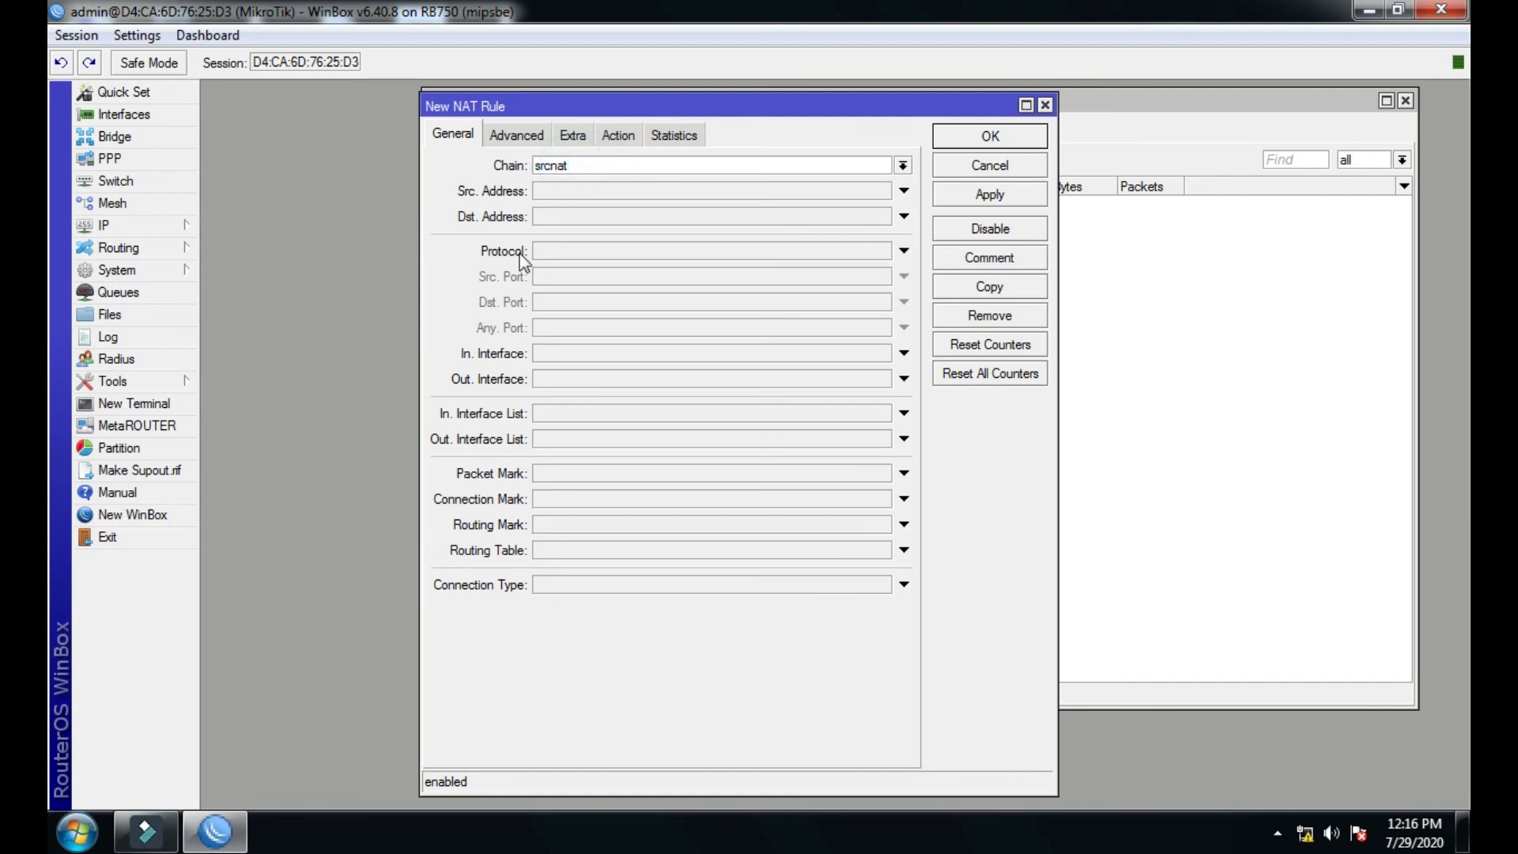
{"action": "left_click", "coordinate": [559, 379]}
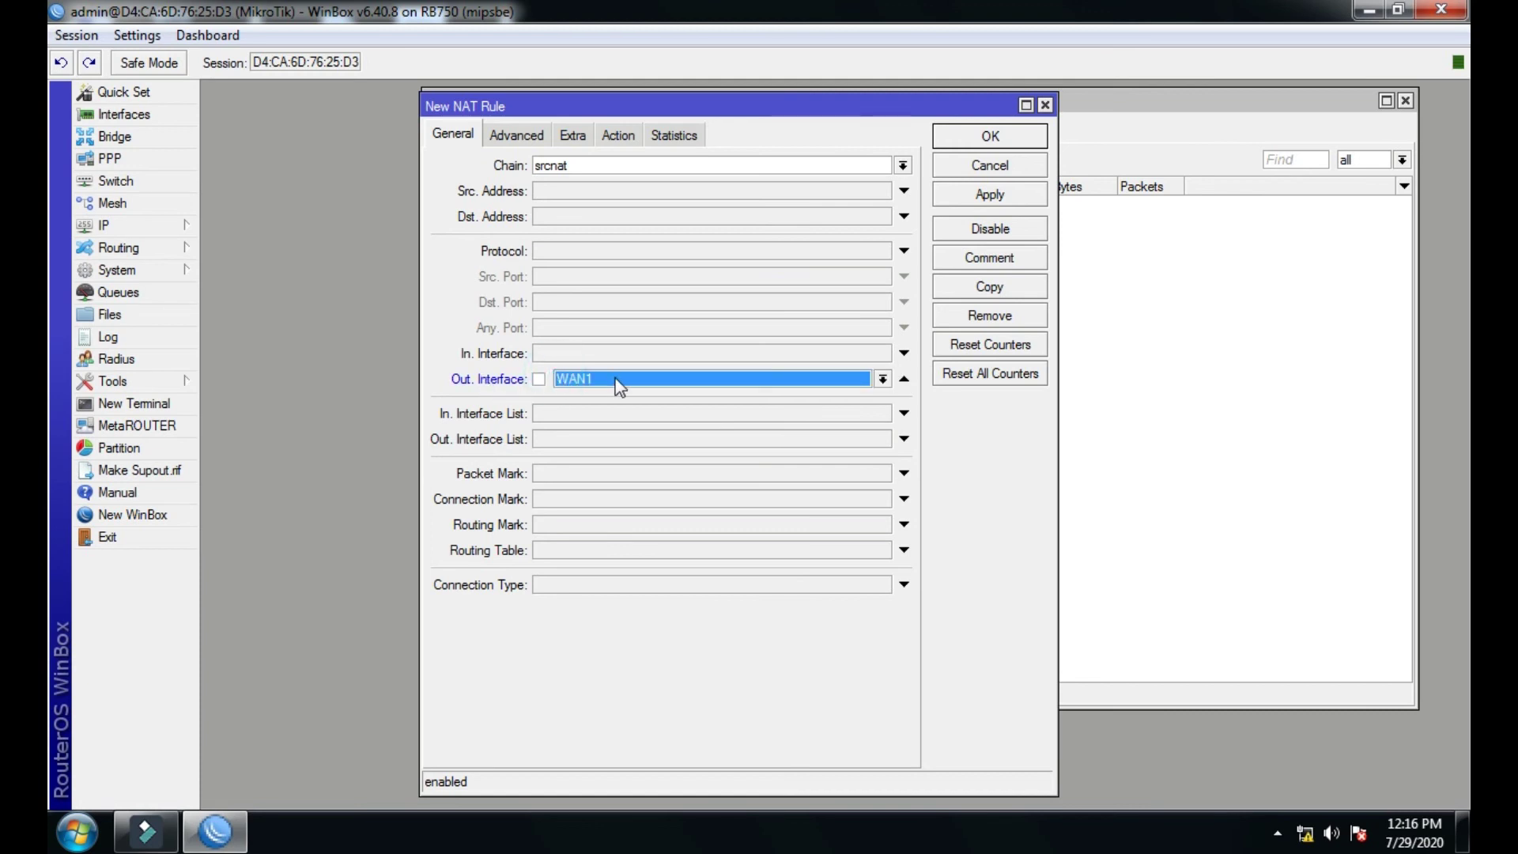
Set the new NAT rule's action to masquerade and apply the rule.
{"action": "left_click", "coordinate": [619, 136]}
{"action": "left_click", "coordinate": [647, 167]}
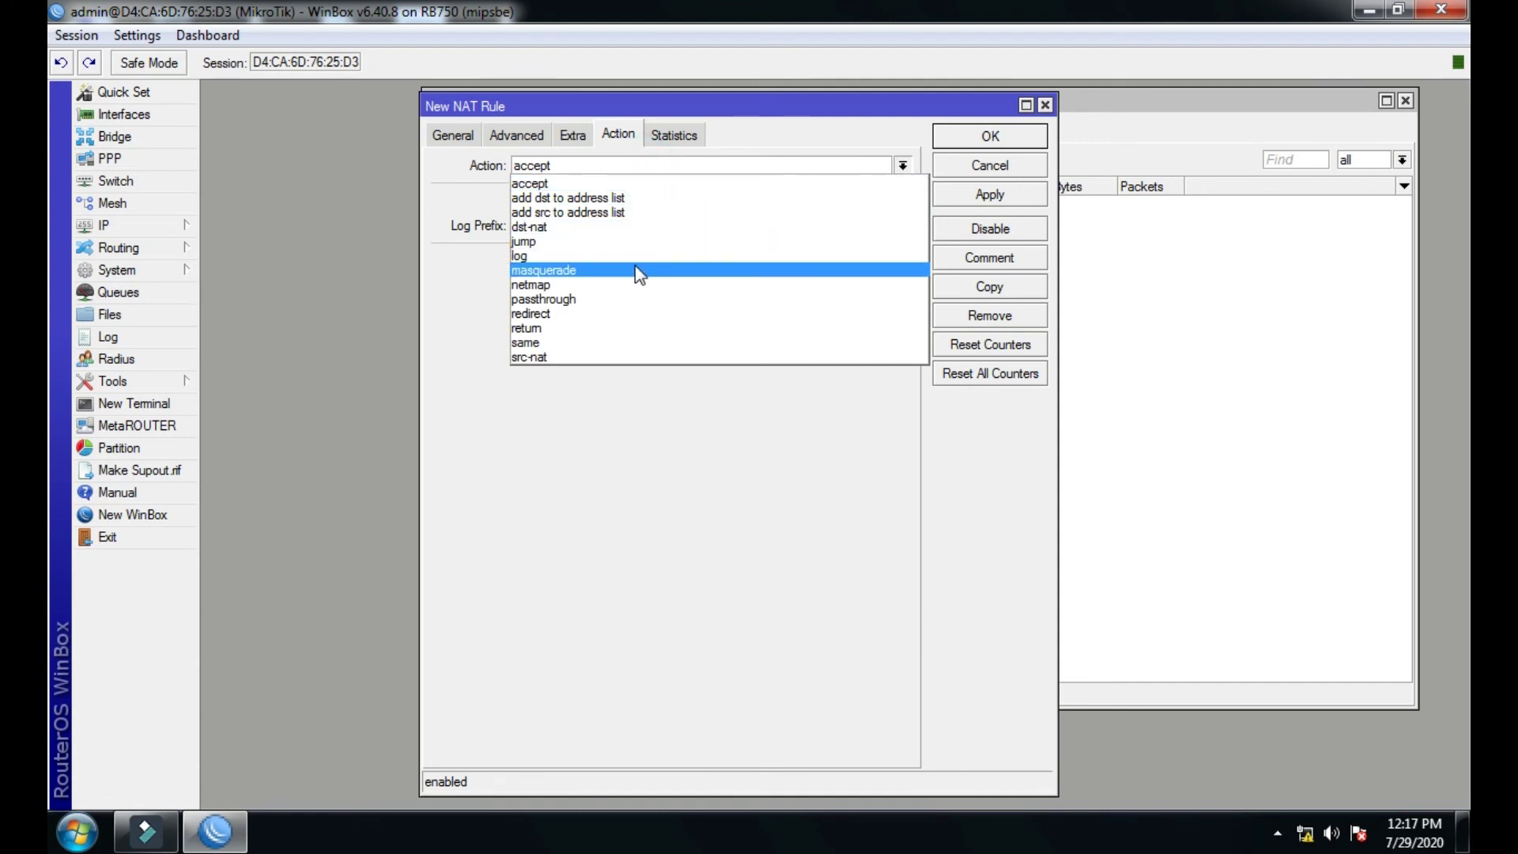
{"action": "left_click", "coordinate": [640, 271]}
{"action": "left_click", "coordinate": [943, 194]}
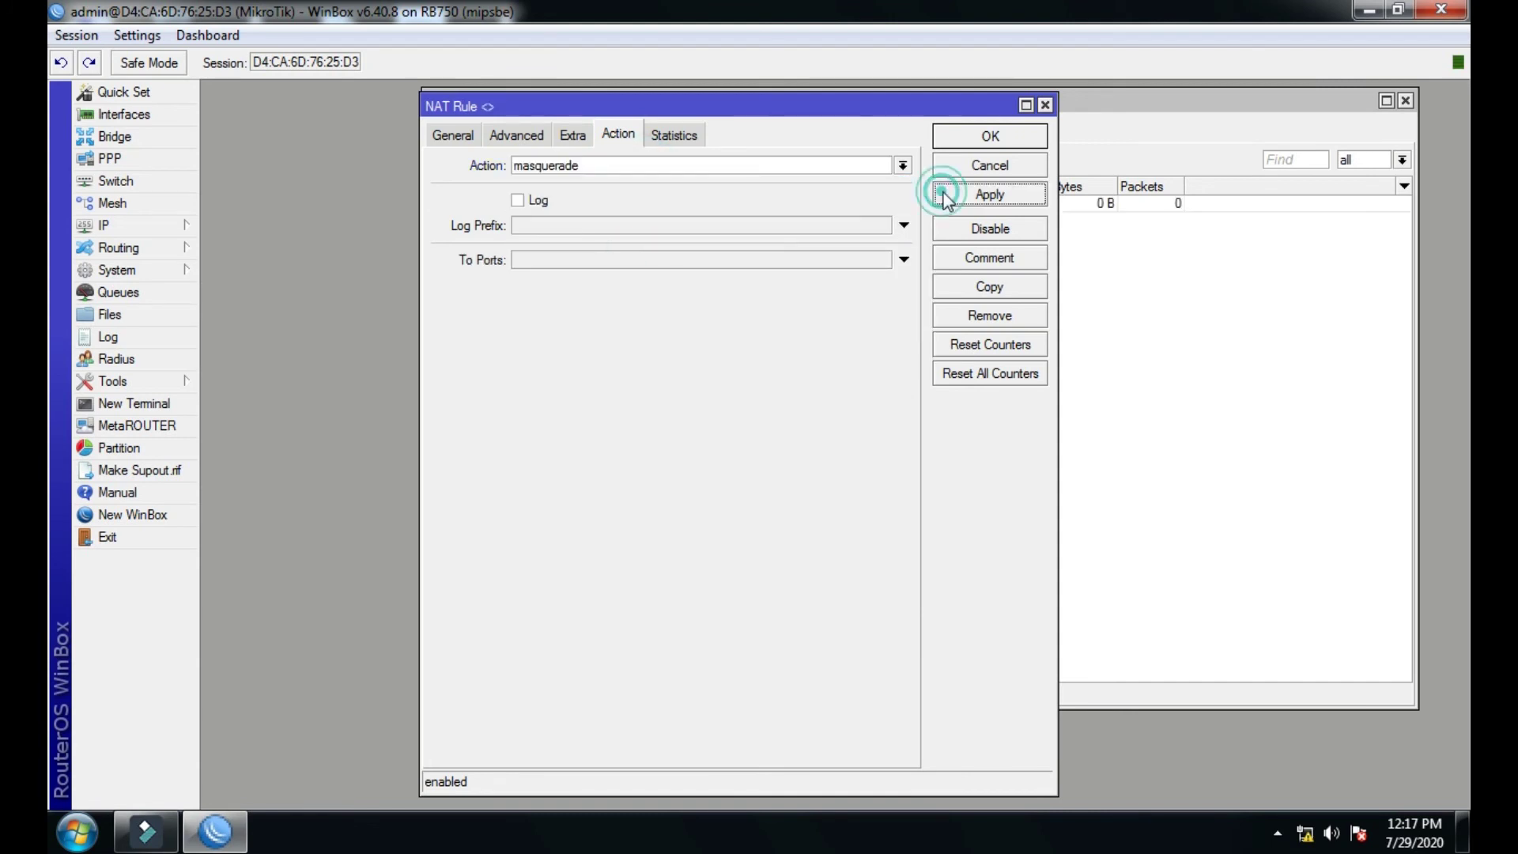
Copy the WAN1 masquerade rule, set the copy's out-interface to WAN2, and apply it.
{"action": "left_click", "coordinate": [952, 284]}
{"action": "left_click", "coordinate": [672, 135]}
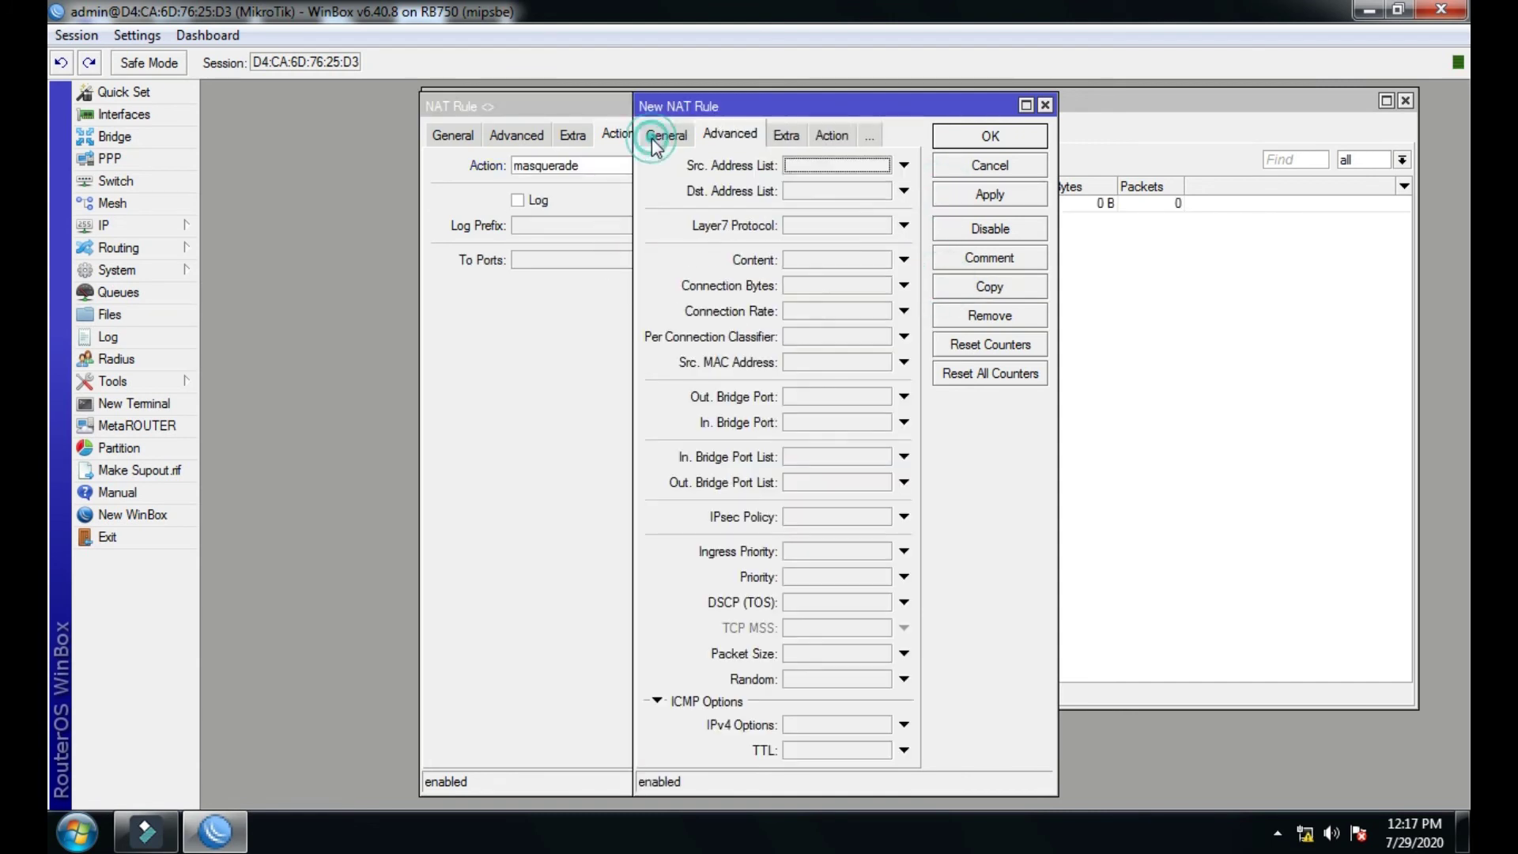
{"action": "left_click", "coordinate": [666, 133]}
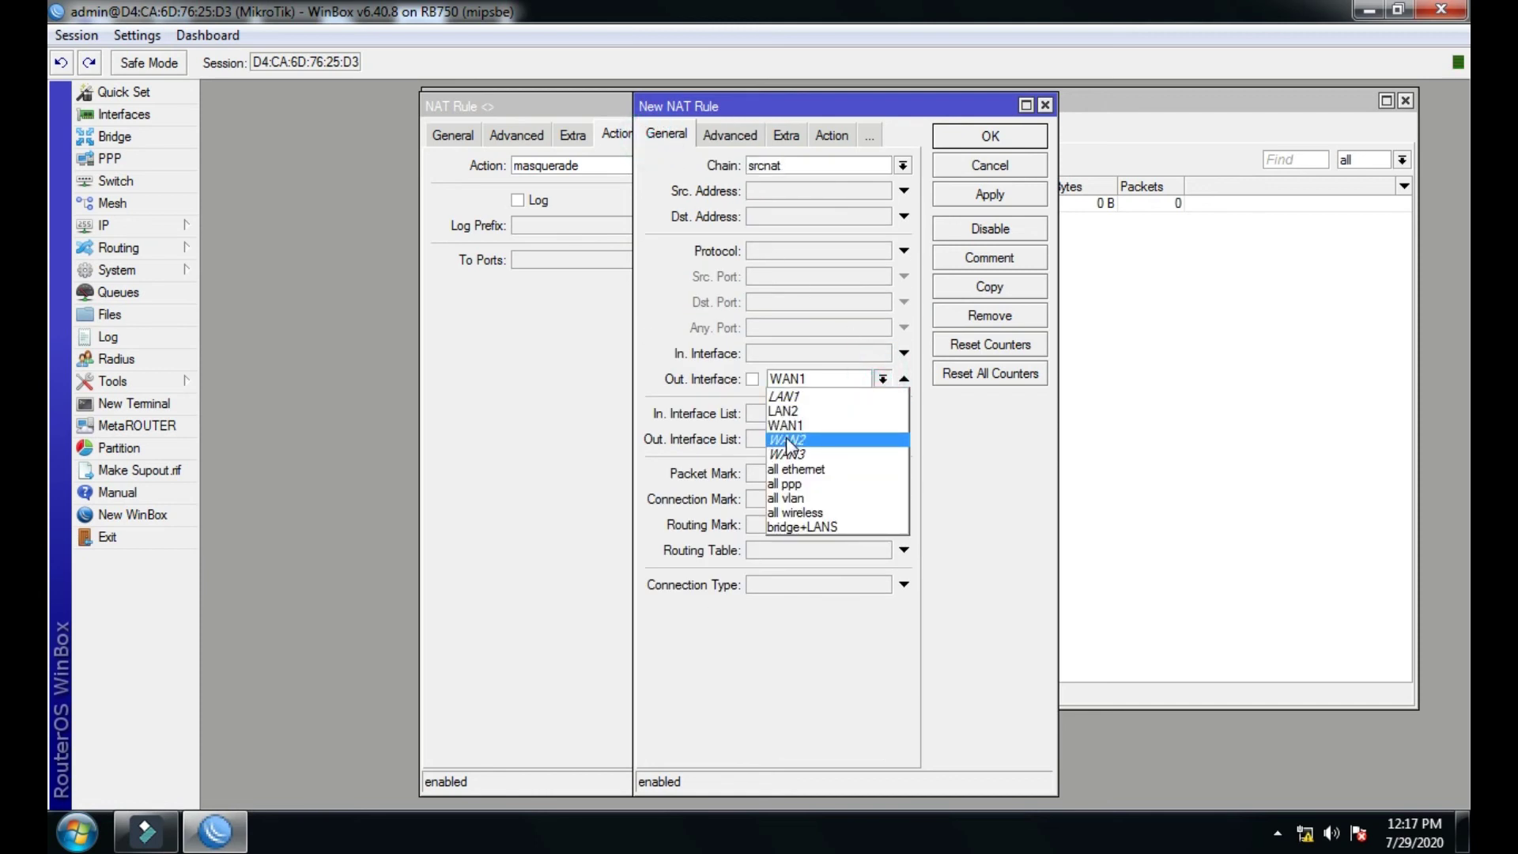
{"action": "left_click", "coordinate": [786, 438]}
{"action": "left_click", "coordinate": [823, 141]}
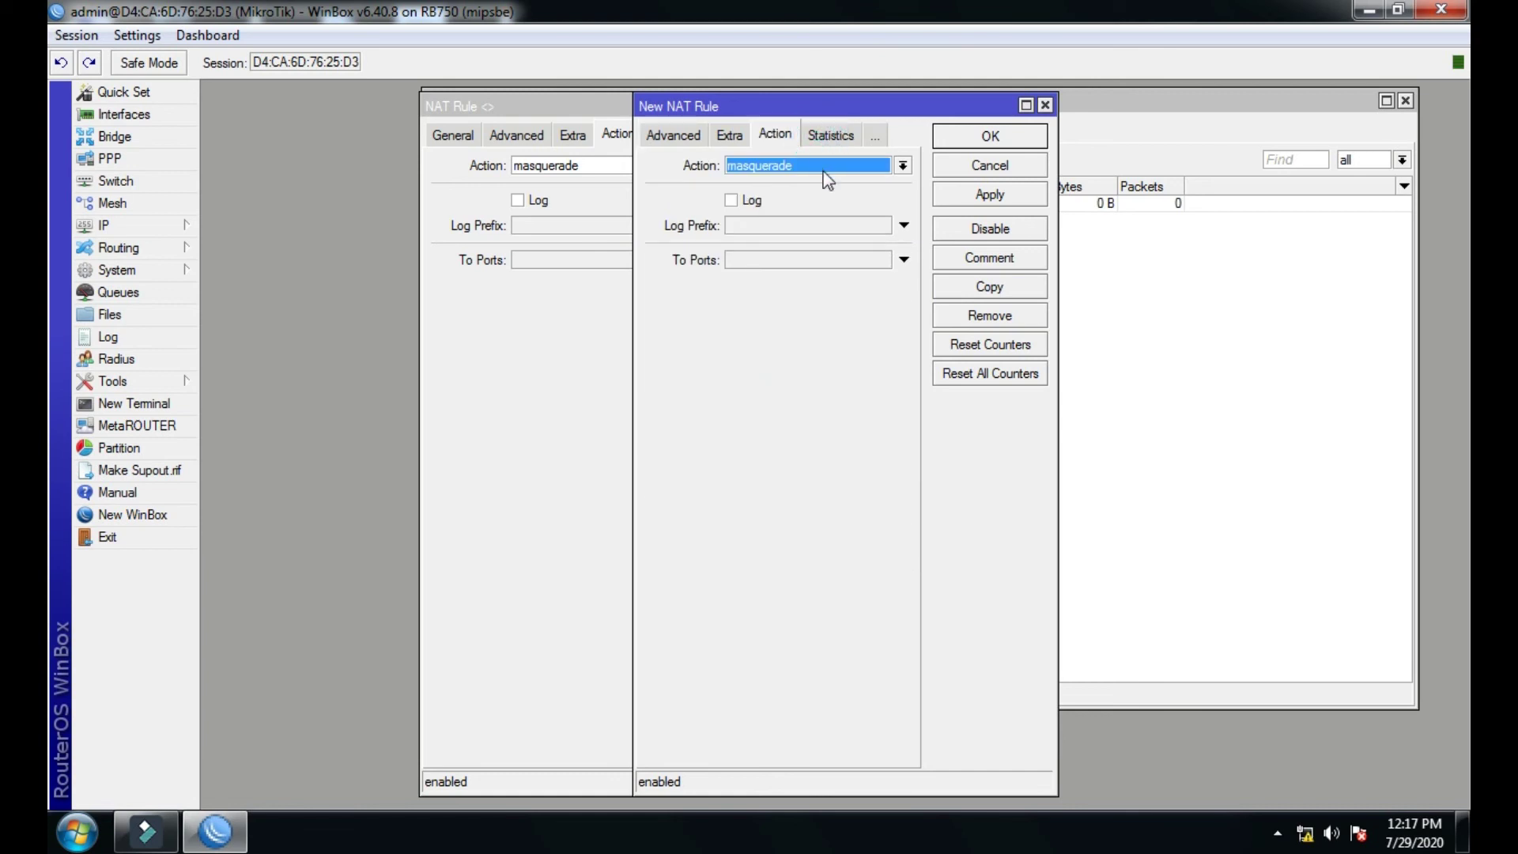
{"action": "left_click", "coordinate": [988, 195]}
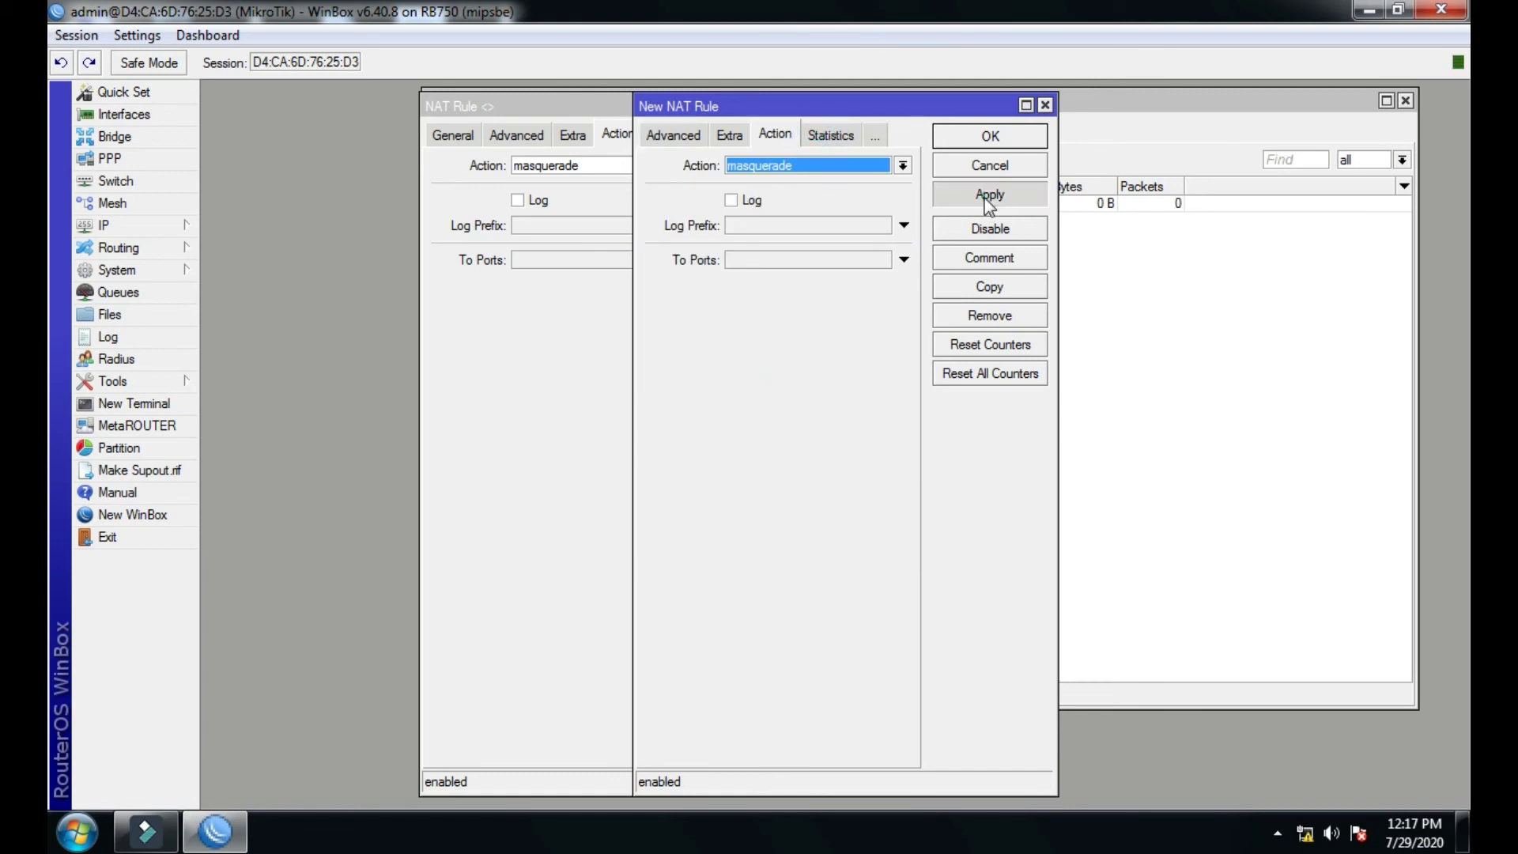
Copy the WAN2 masquerade rule with out-interface WAN3, apply it, and close the open NAT rule windows.
{"action": "left_click", "coordinate": [960, 285]}
{"action": "left_click", "coordinate": [685, 124]}
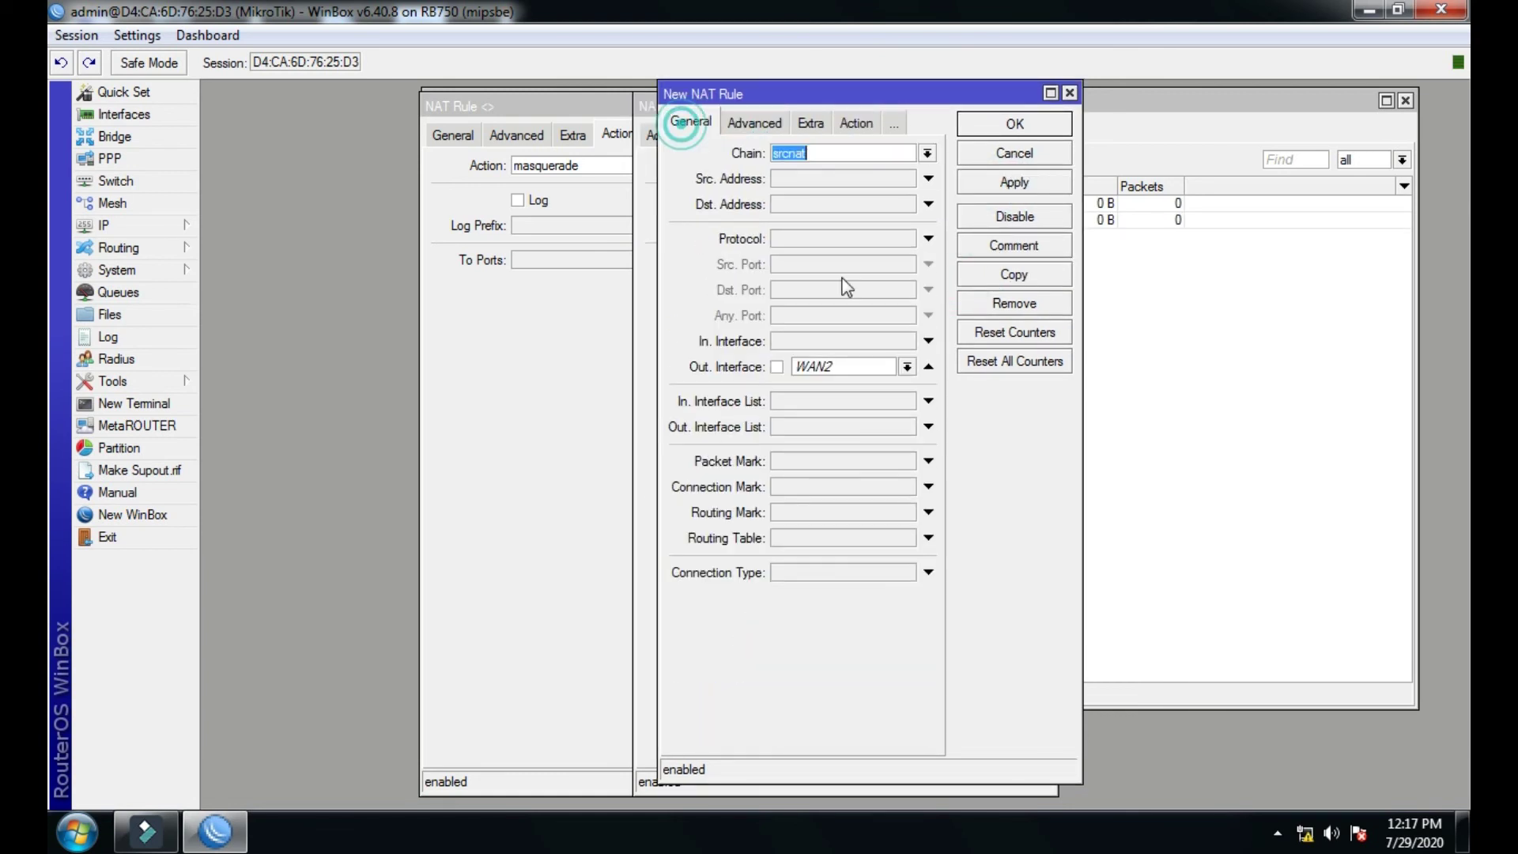
{"action": "left_click", "coordinate": [907, 366]}
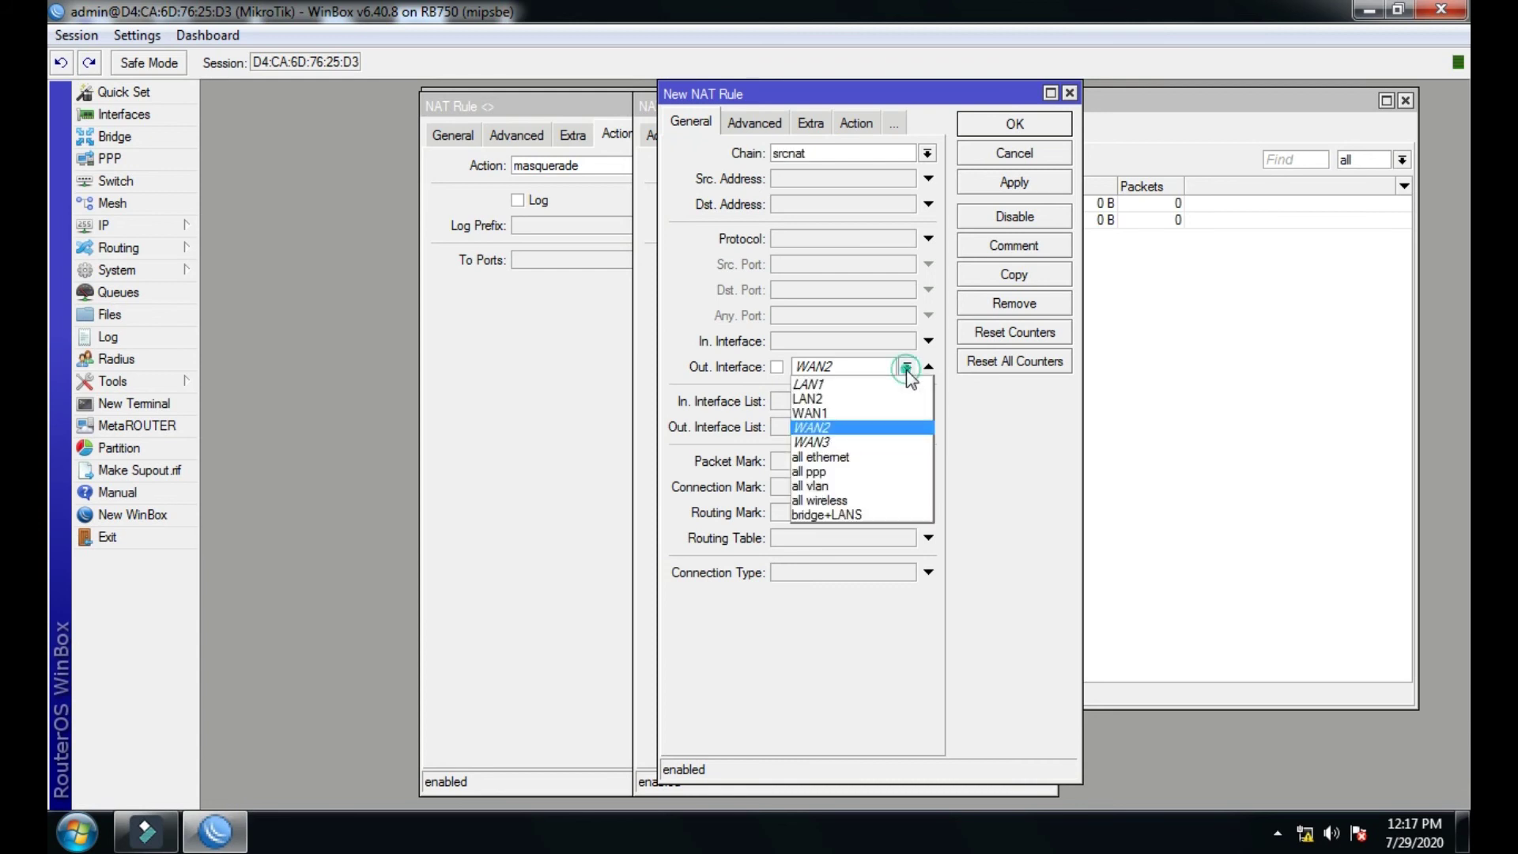
{"action": "left_click", "coordinate": [827, 440]}
{"action": "left_click", "coordinate": [984, 182]}
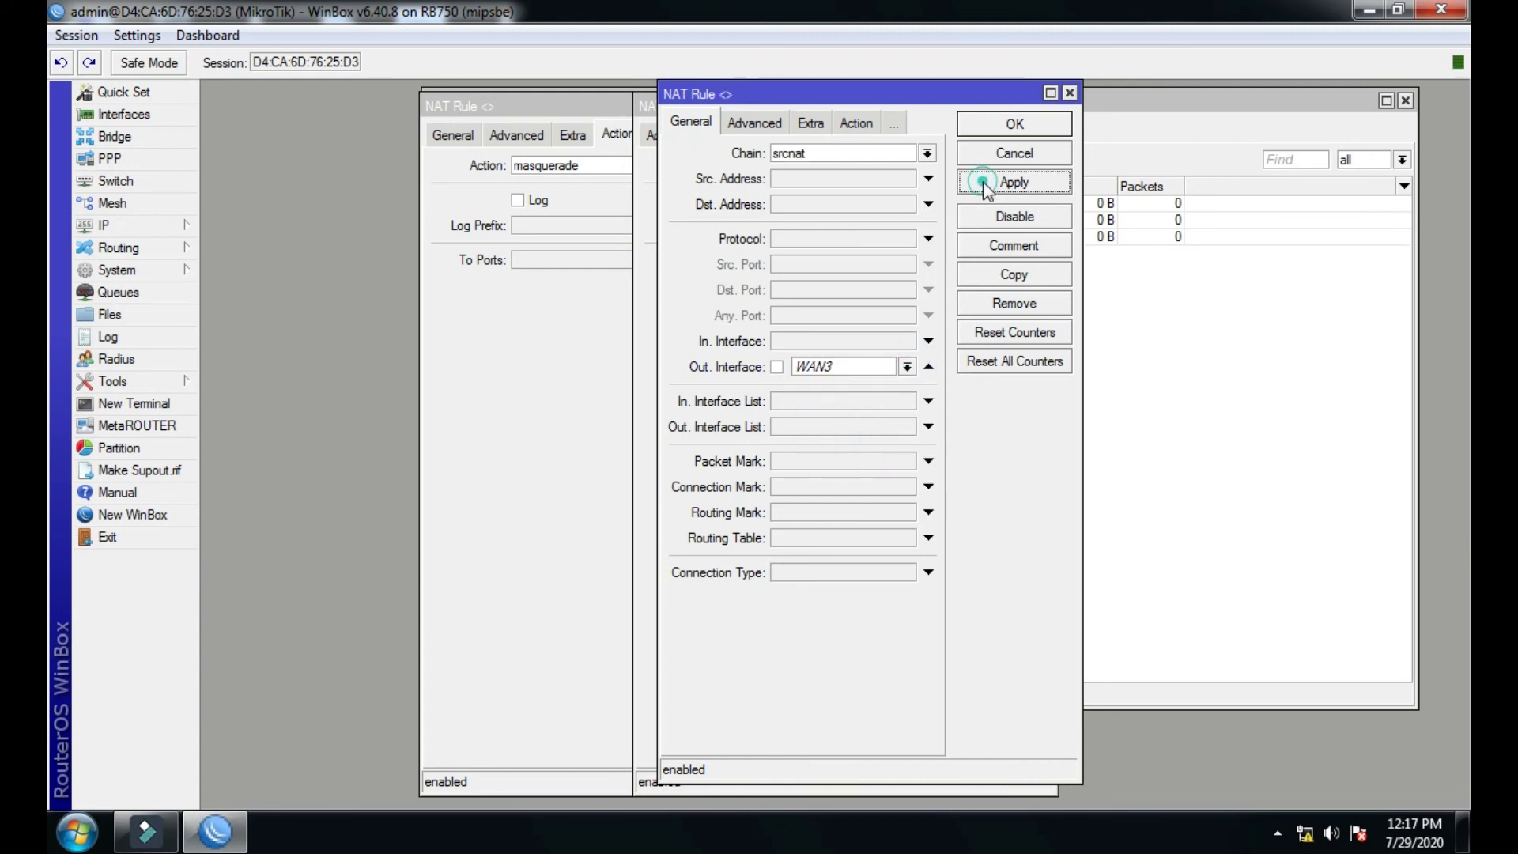
{"action": "left_click", "coordinate": [997, 127]}
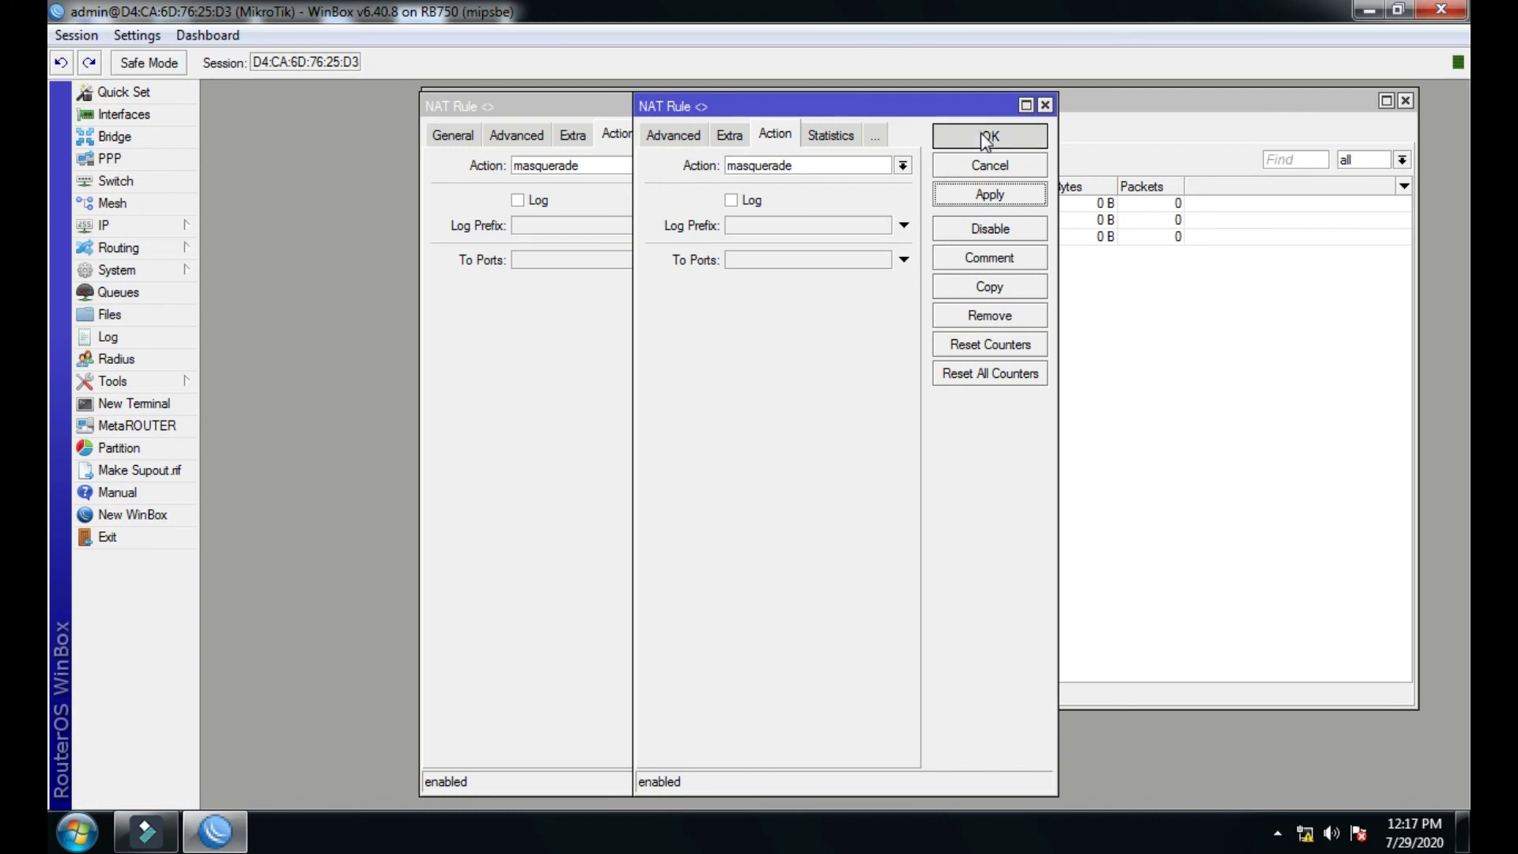
{"action": "left_click", "coordinate": [981, 194]}
{"action": "left_click", "coordinate": [986, 136]}
Review the masquerade rules for WAN1, WAN2 and WAN3 in the NAT list, then close the Firewall window.
{"action": "left_click", "coordinate": [593, 220]}
{"action": "left_click", "coordinate": [581, 204]}
{"action": "left_click", "coordinate": [544, 221]}
{"action": "left_click", "coordinate": [539, 237]}
{"action": "left_click", "coordinate": [845, 332]}
{"action": "left_click_drag", "start_coordinate": [1253, 104], "coordinate": [1080, 151]}
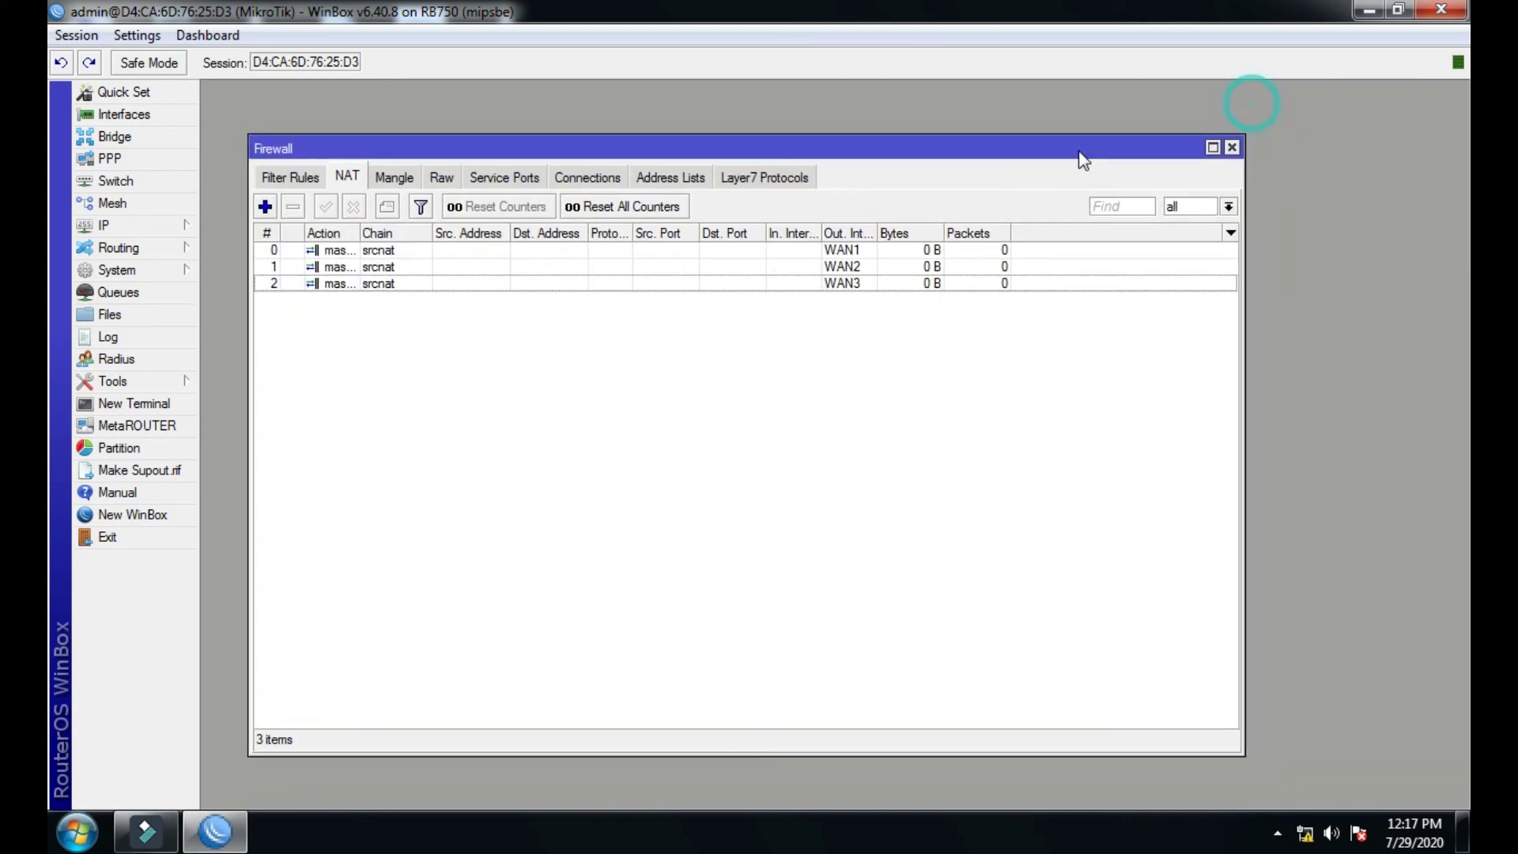
{"action": "left_click", "coordinate": [1232, 148]}
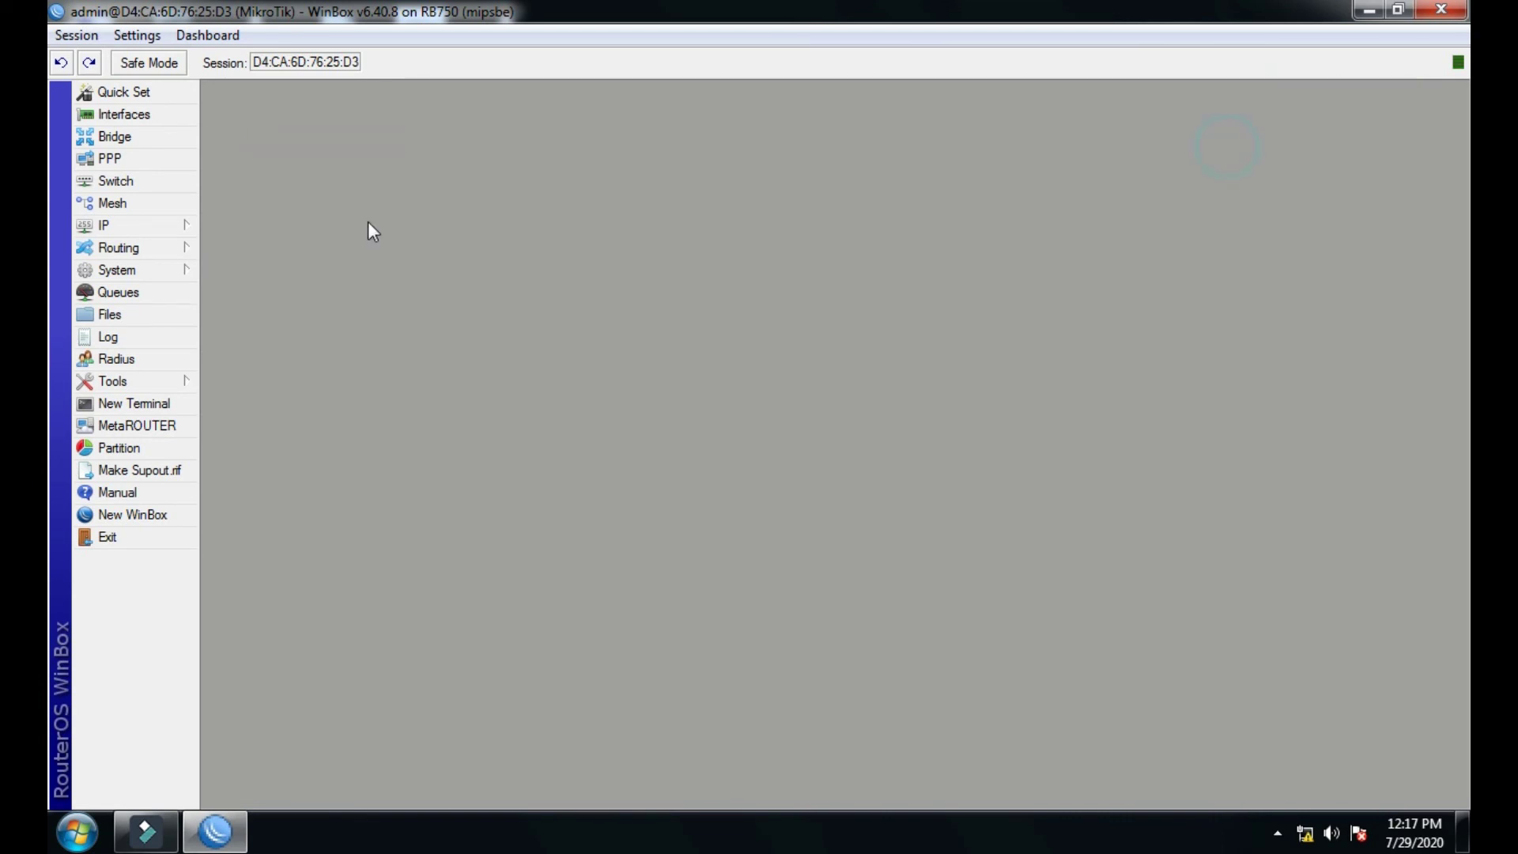
Add a new IP route for destination 0.0.0.0/0 with gateway 192.168.1.1.
{"action": "left_click", "coordinate": [145, 229]}
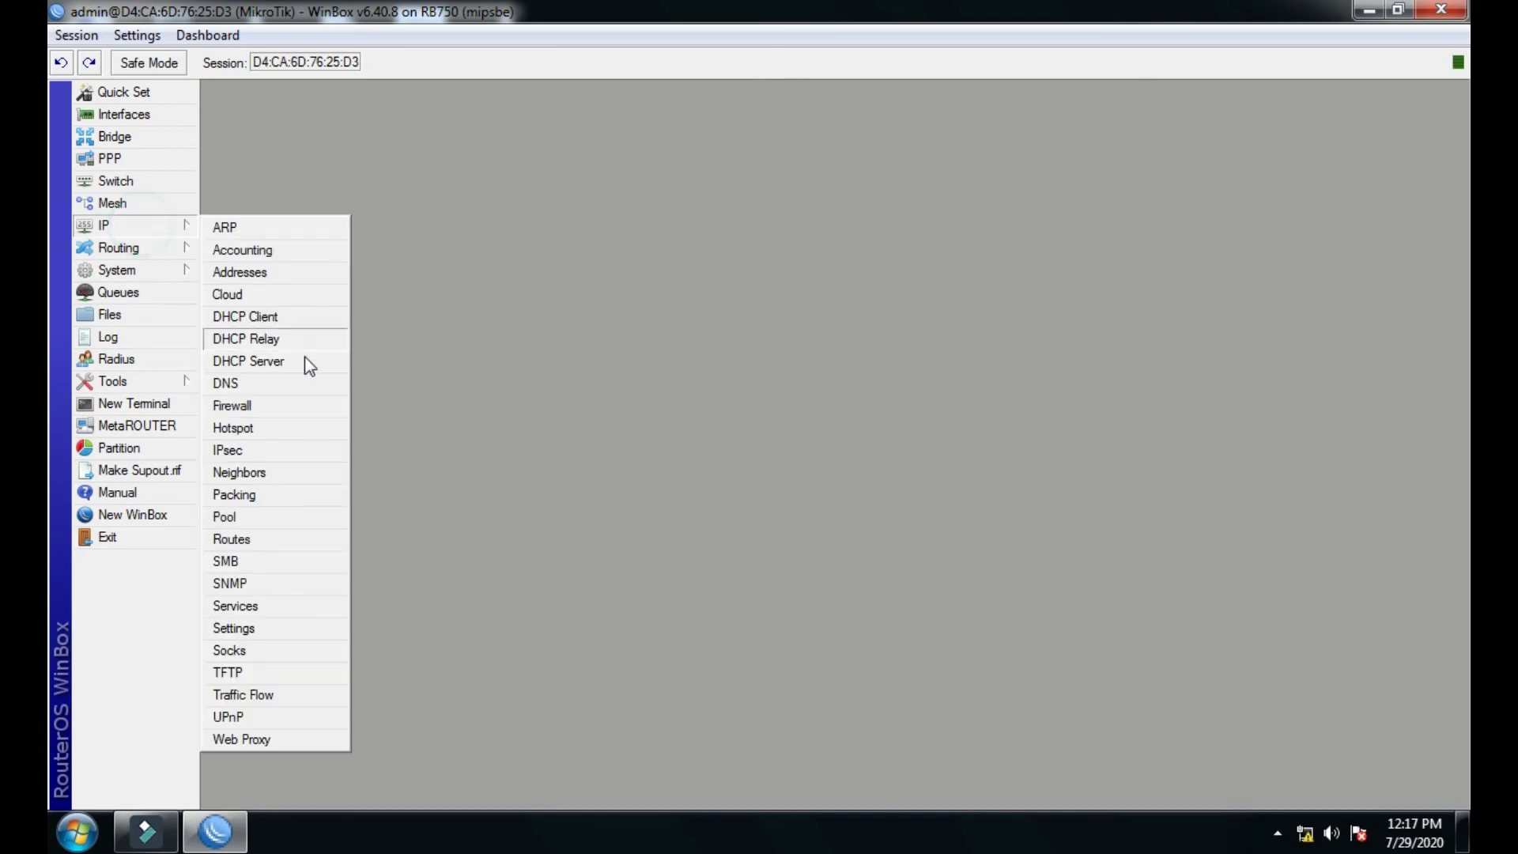
{"action": "left_click", "coordinate": [245, 538]}
{"action": "left_click_drag", "start_coordinate": [519, 248], "coordinate": [441, 187]}
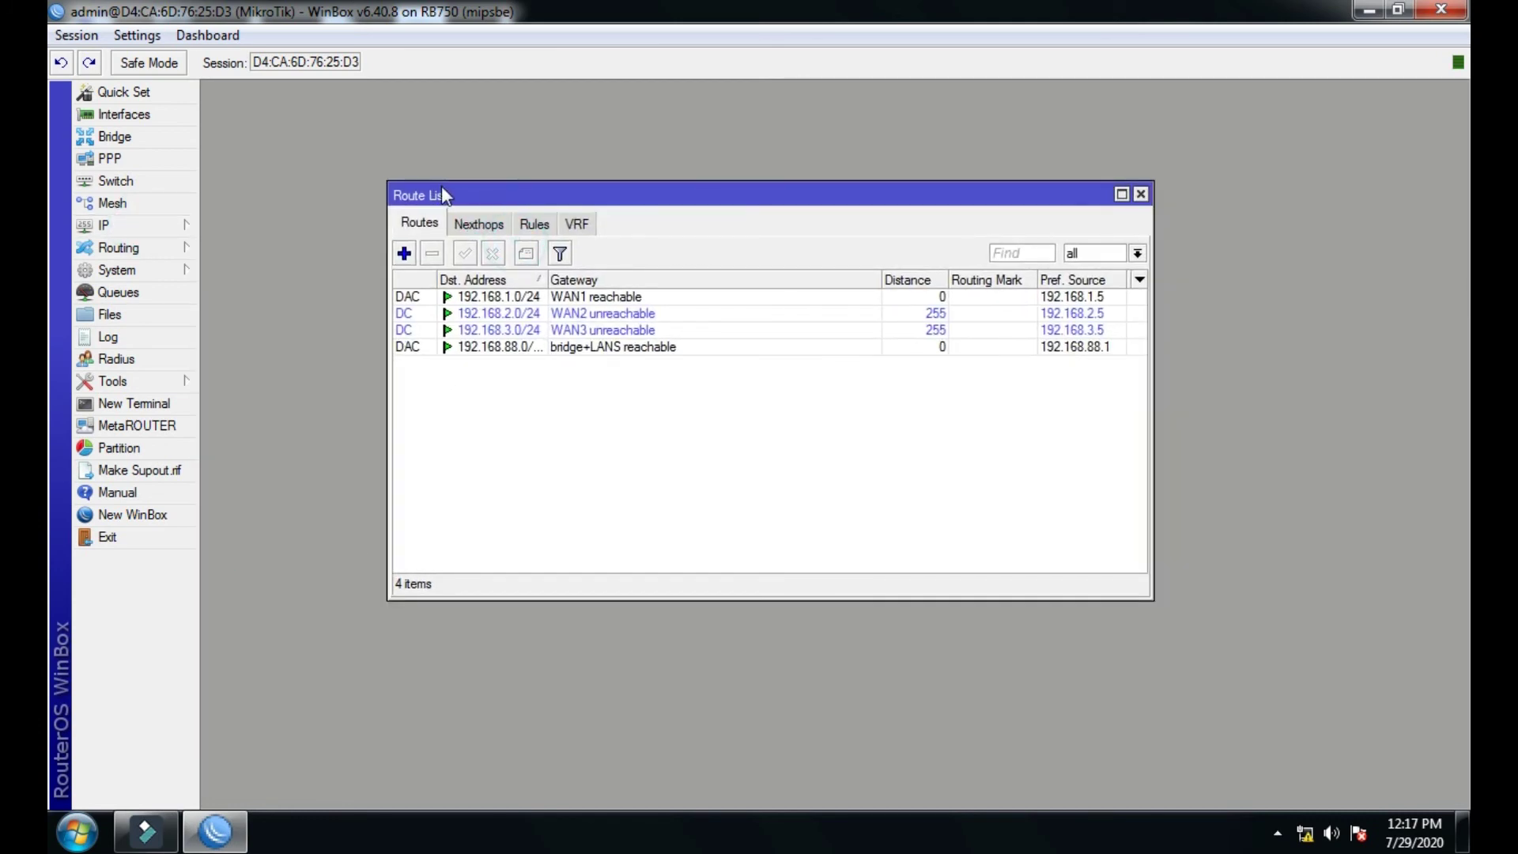
{"action": "left_click", "coordinate": [404, 254]}
{"action": "left_click_drag", "start_coordinate": [664, 290], "coordinate": [525, 188]}
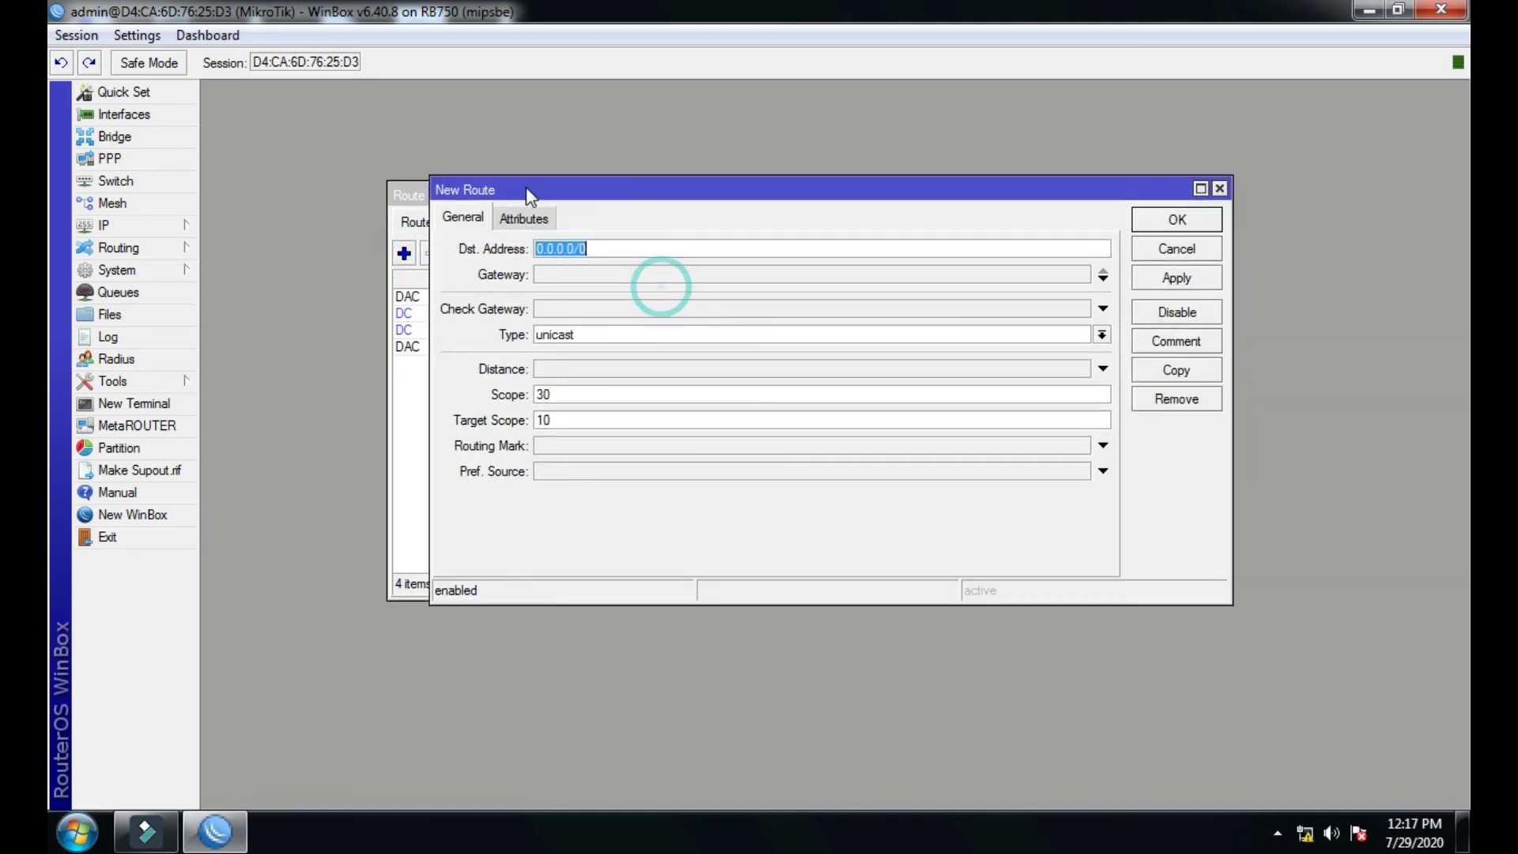
{"action": "left_click", "coordinate": [551, 279]}
{"action": "type", "text": "0.0.0.0"}
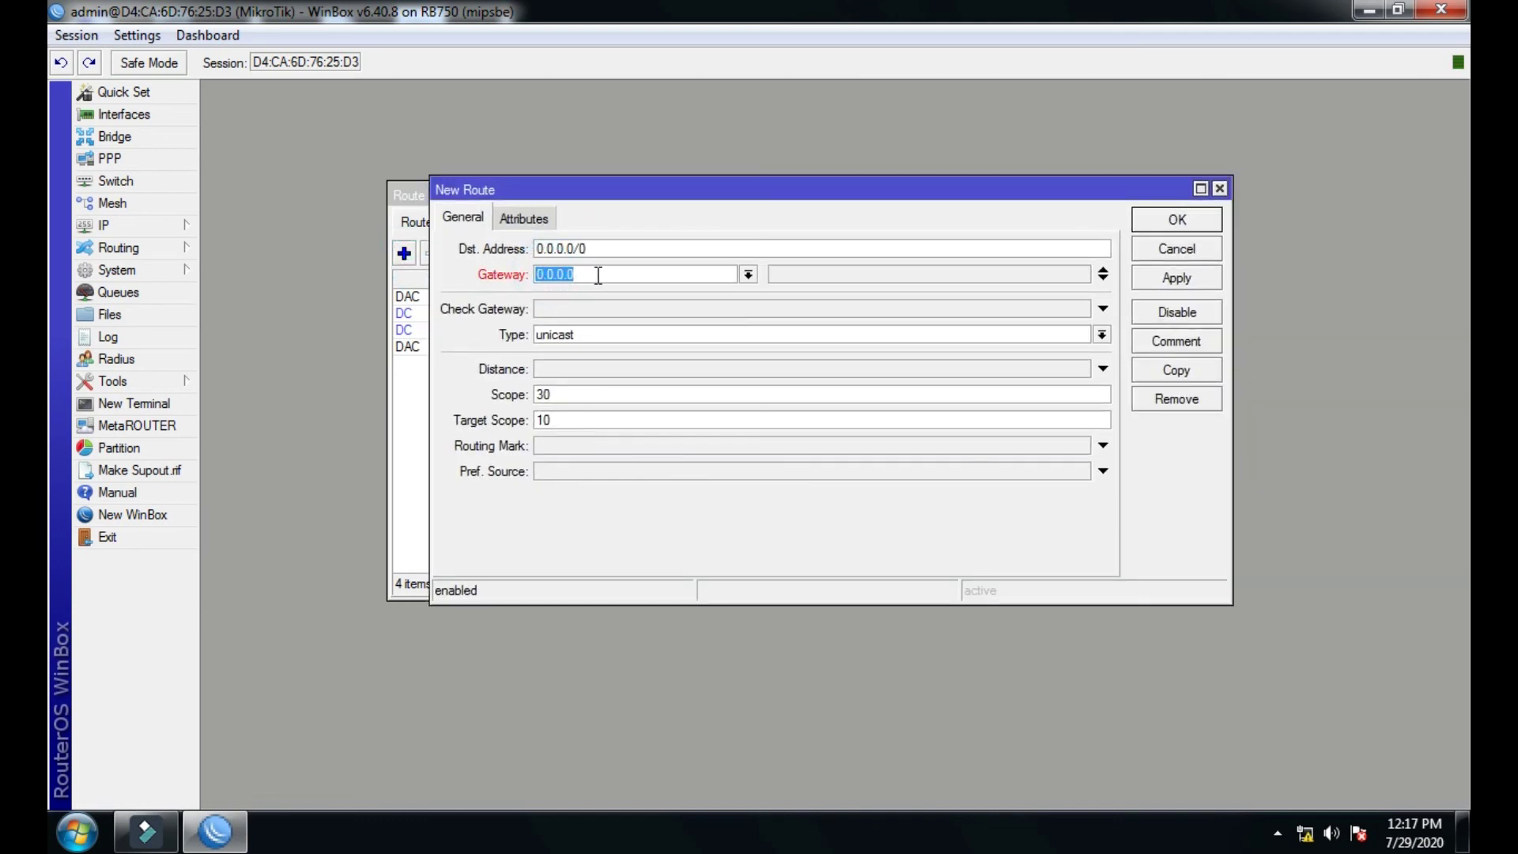
{"action": "type", "text": "192.168.1.5"}
{"action": "key", "text": "BackSpace"}
{"action": "type", "text": "1"}
{"action": "left_click_drag", "start_coordinate": [601, 274], "coordinate": [541, 275]}
{"action": "left_click", "coordinate": [615, 277]}
Set the new route's gateway check to ping, its distance to 1 and its scope to 255.
{"action": "left_click", "coordinate": [557, 309]}
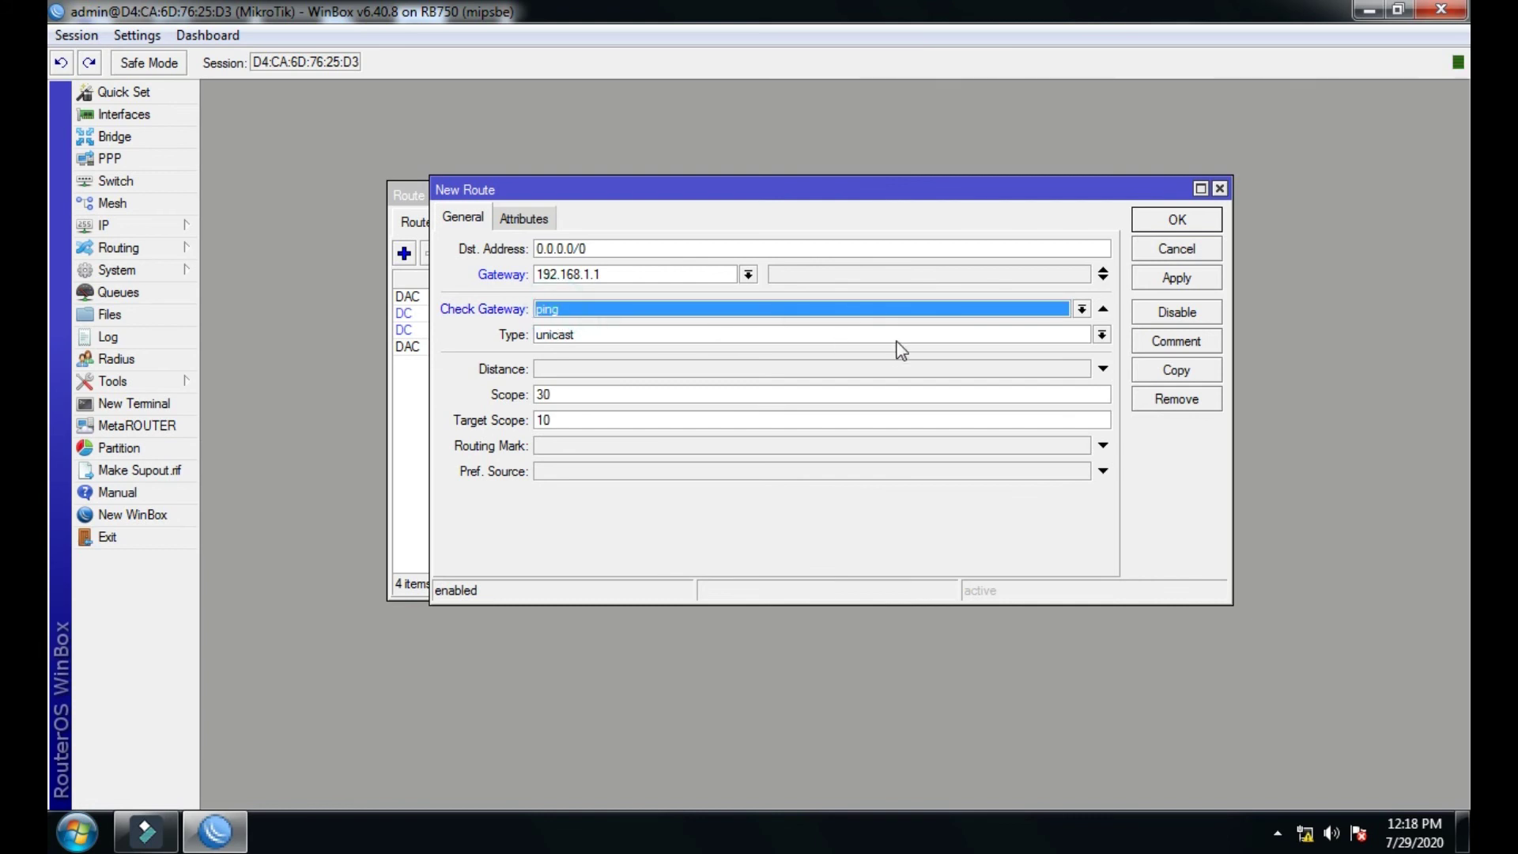
{"action": "left_click", "coordinate": [1080, 310]}
{"action": "left_click", "coordinate": [1080, 309]}
{"action": "left_click", "coordinate": [571, 368]}
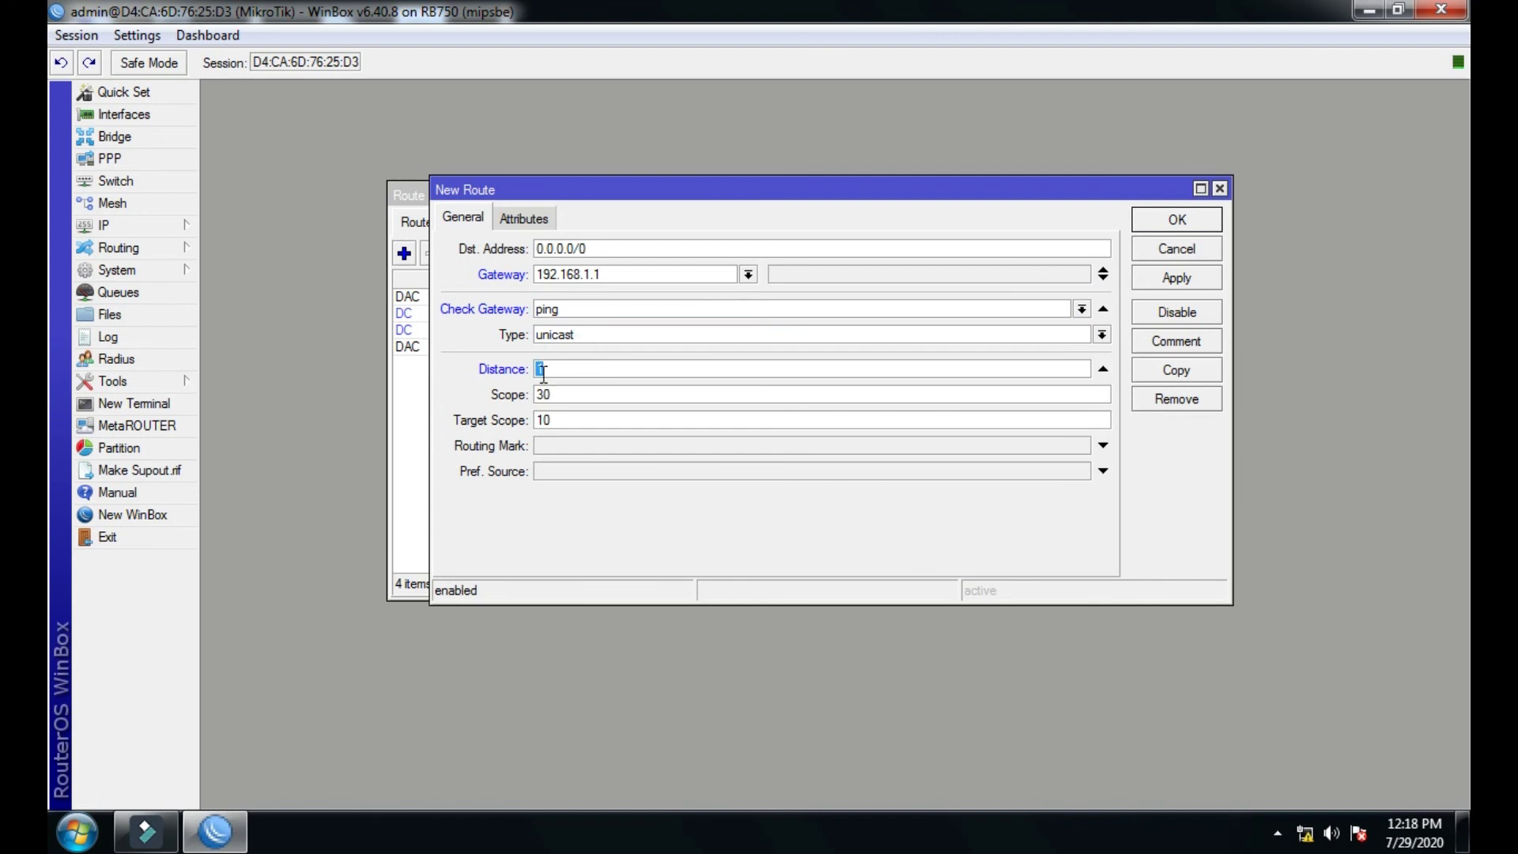
{"action": "left_click", "coordinate": [563, 369]}
{"action": "left_click", "coordinate": [563, 394]}
{"action": "type", "text": "255"}
Set the new route's routing mark to to_WAN1 and apply the route.
{"action": "left_click", "coordinate": [1044, 444]}
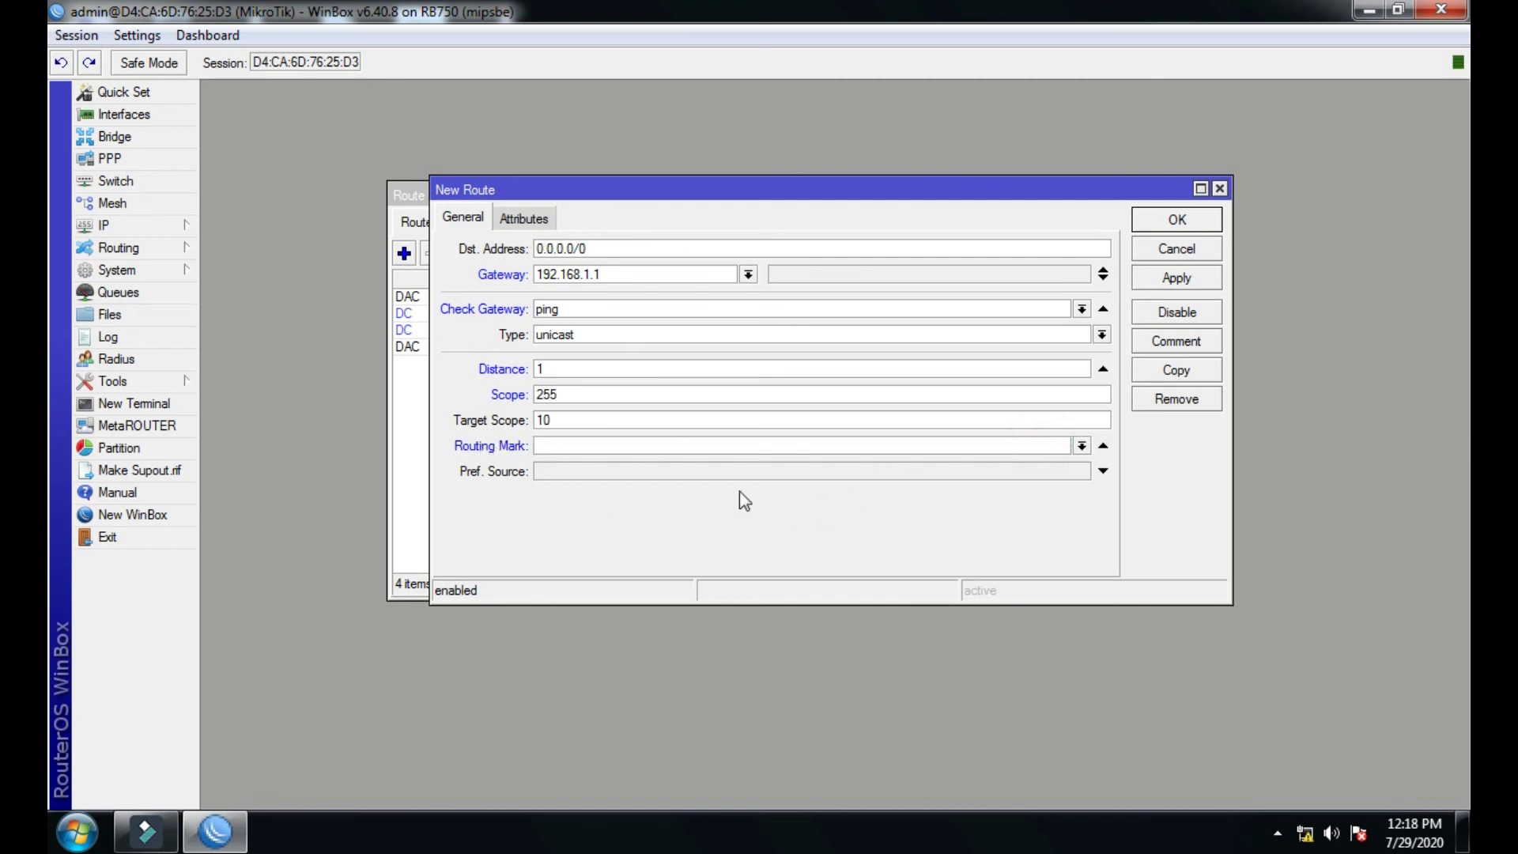
{"action": "left_click", "coordinate": [1081, 448]}
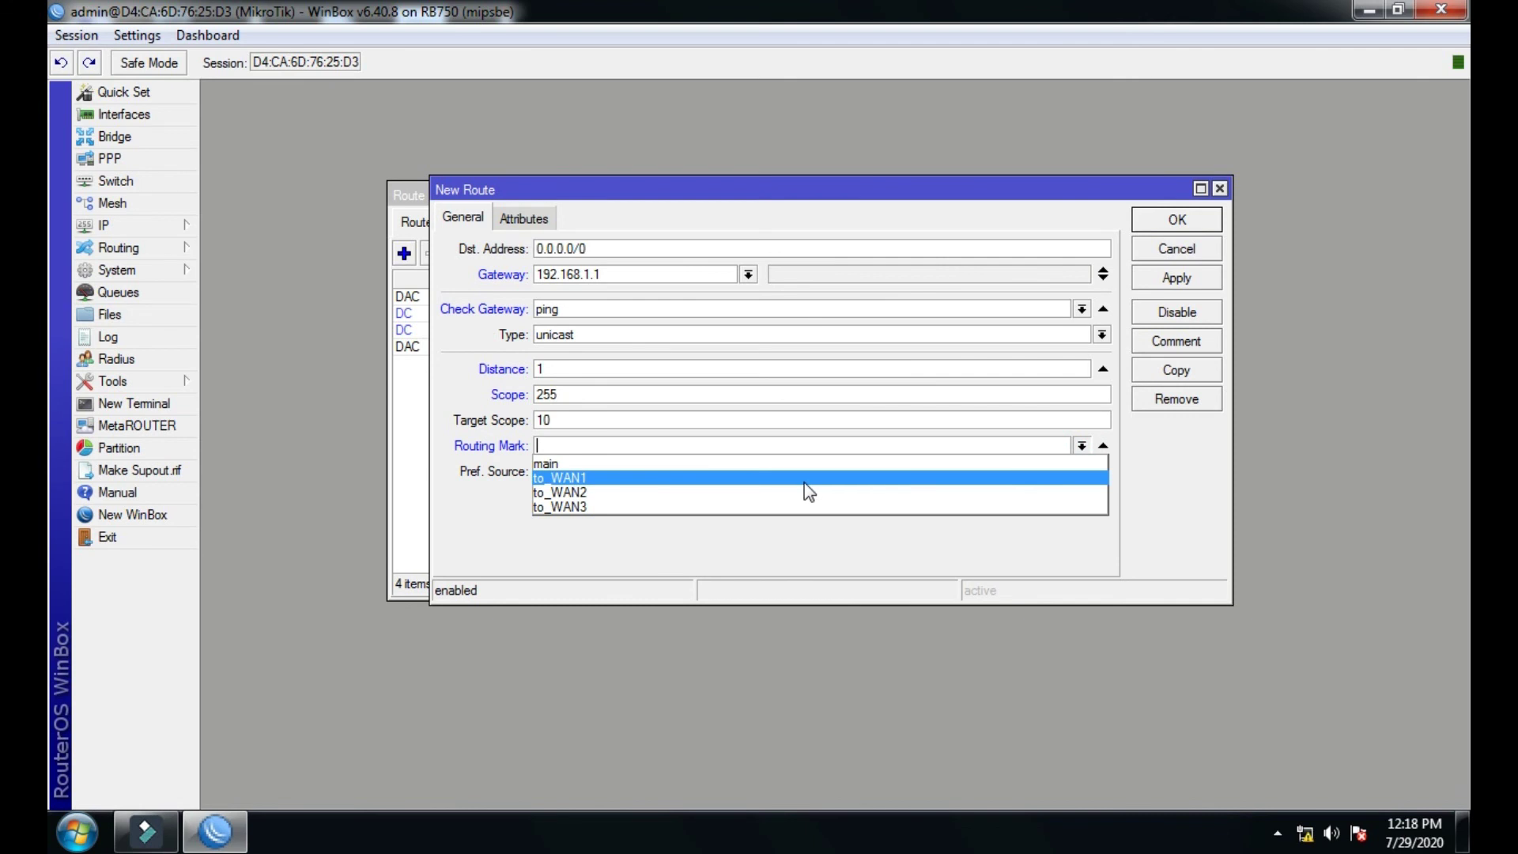
{"action": "left_click", "coordinate": [559, 478]}
{"action": "left_click", "coordinate": [1168, 280]}
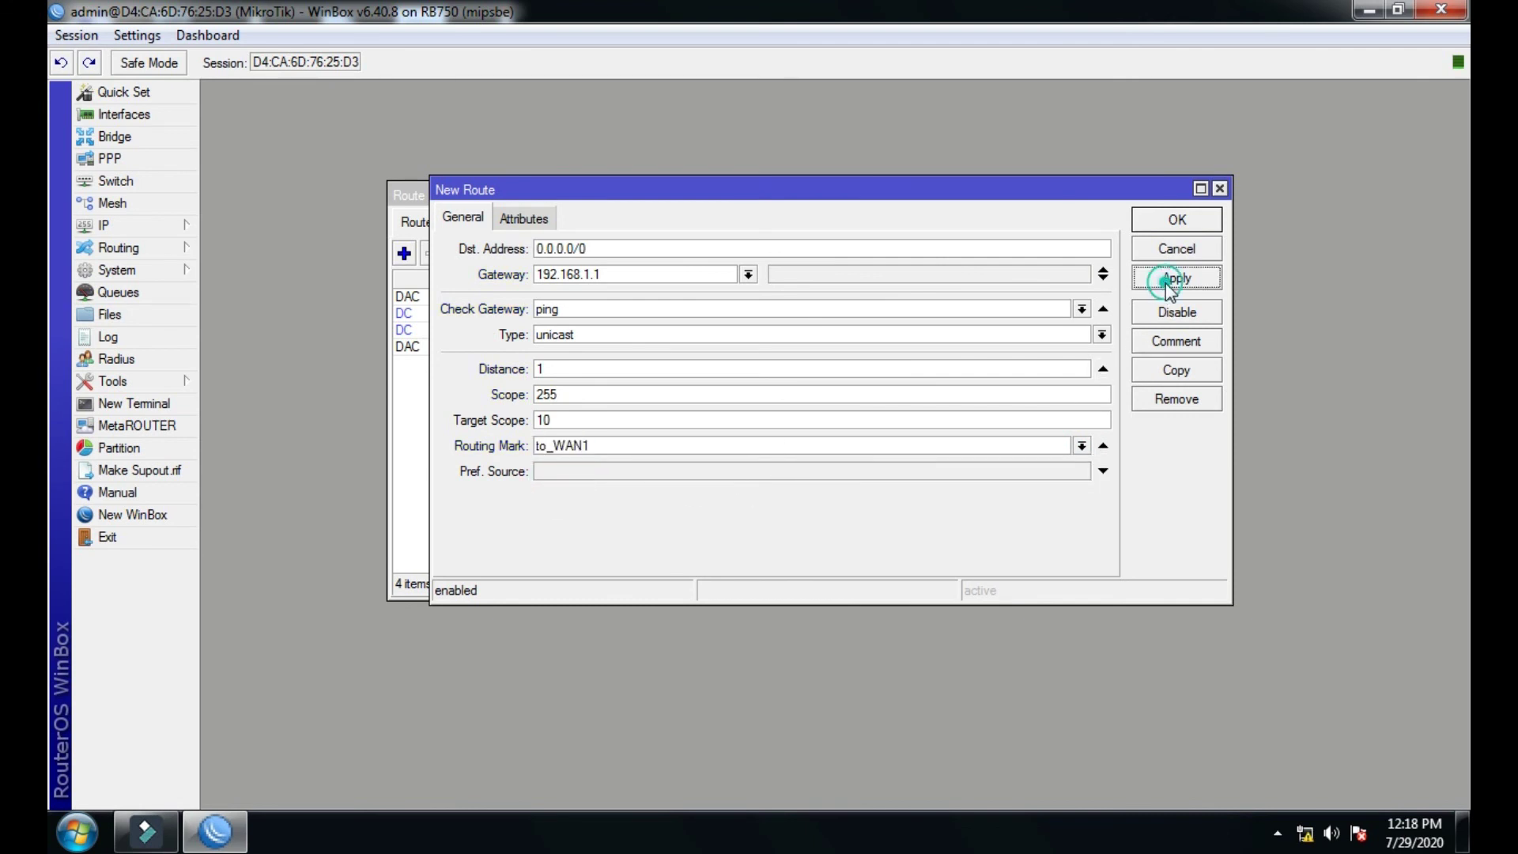
Copy the to_WAN1 default route with gateway 192.168.2.1 and routing mark to_WAN2, and apply it.
{"action": "left_click", "coordinate": [1164, 366]}
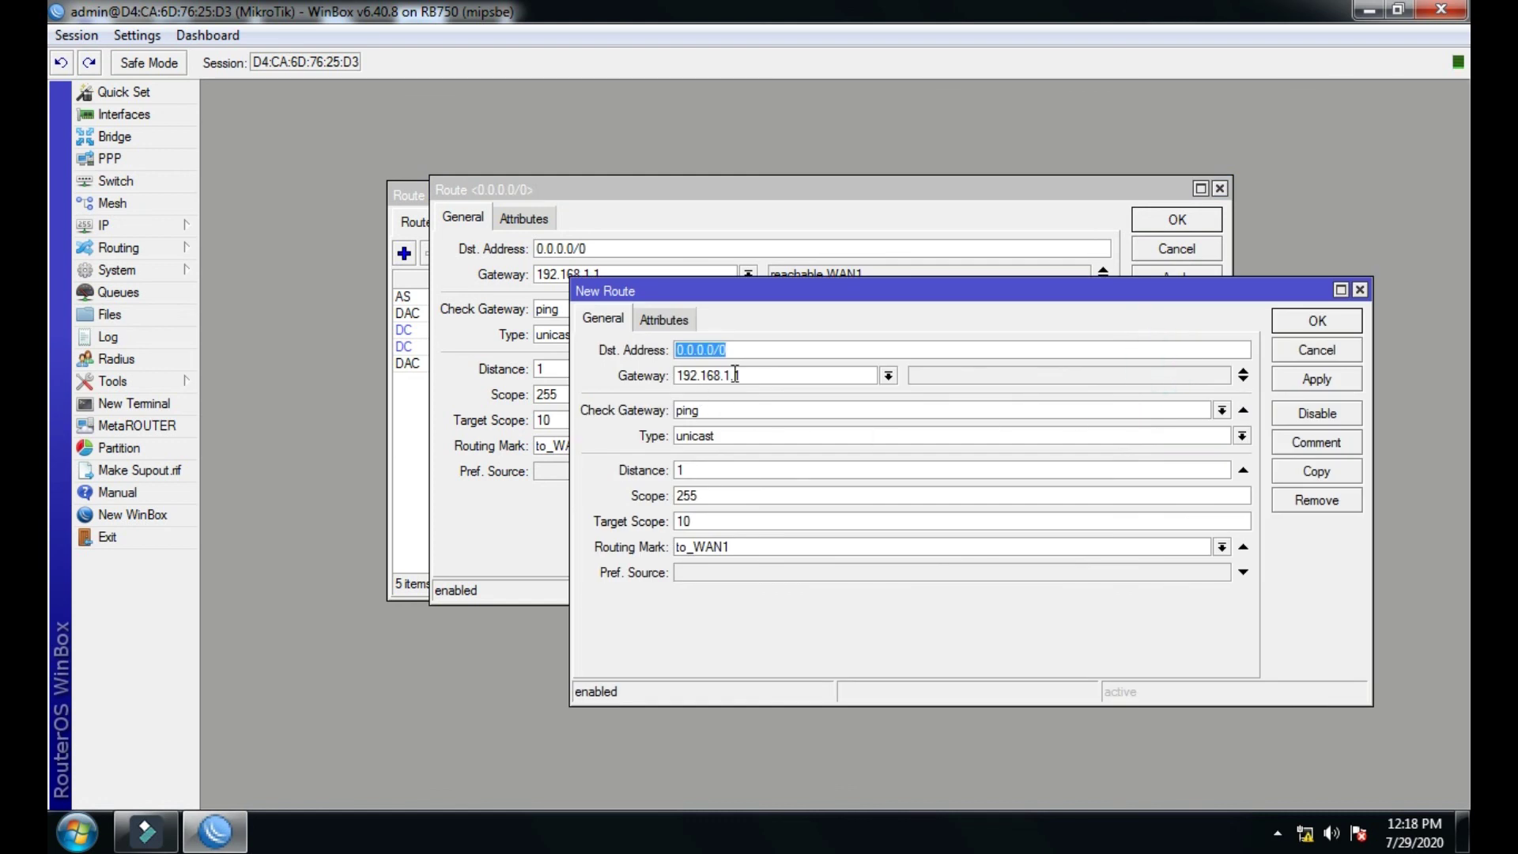
{"action": "left_click", "coordinate": [728, 375]}
{"action": "key", "text": "BackSpace"}
{"action": "key", "text": "BackSpace"}
{"action": "type", "text": "2"}
{"action": "left_click", "coordinate": [1222, 547]}
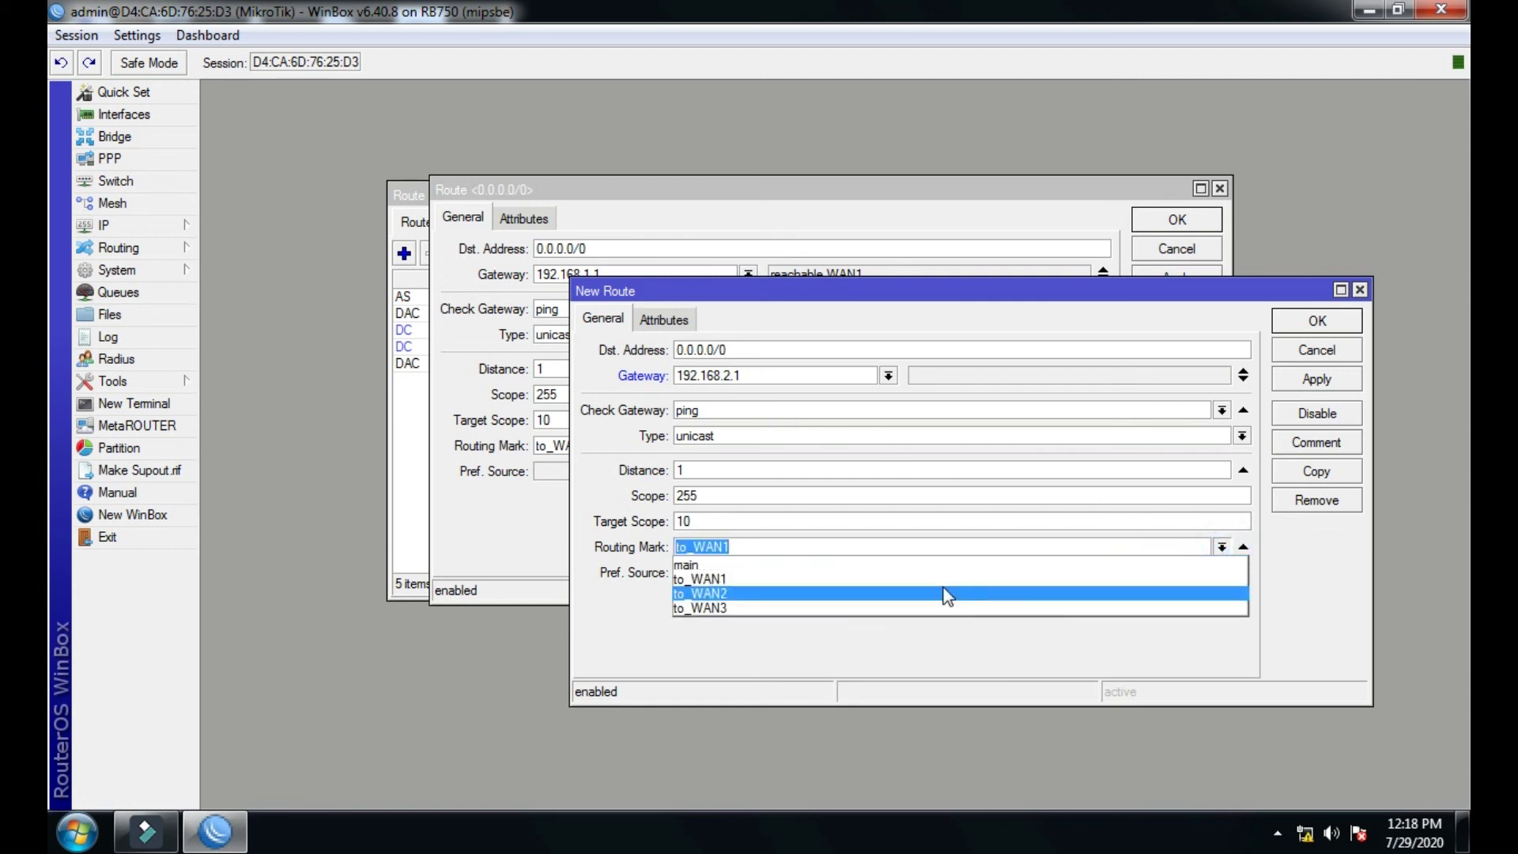
{"action": "left_click", "coordinate": [908, 598]}
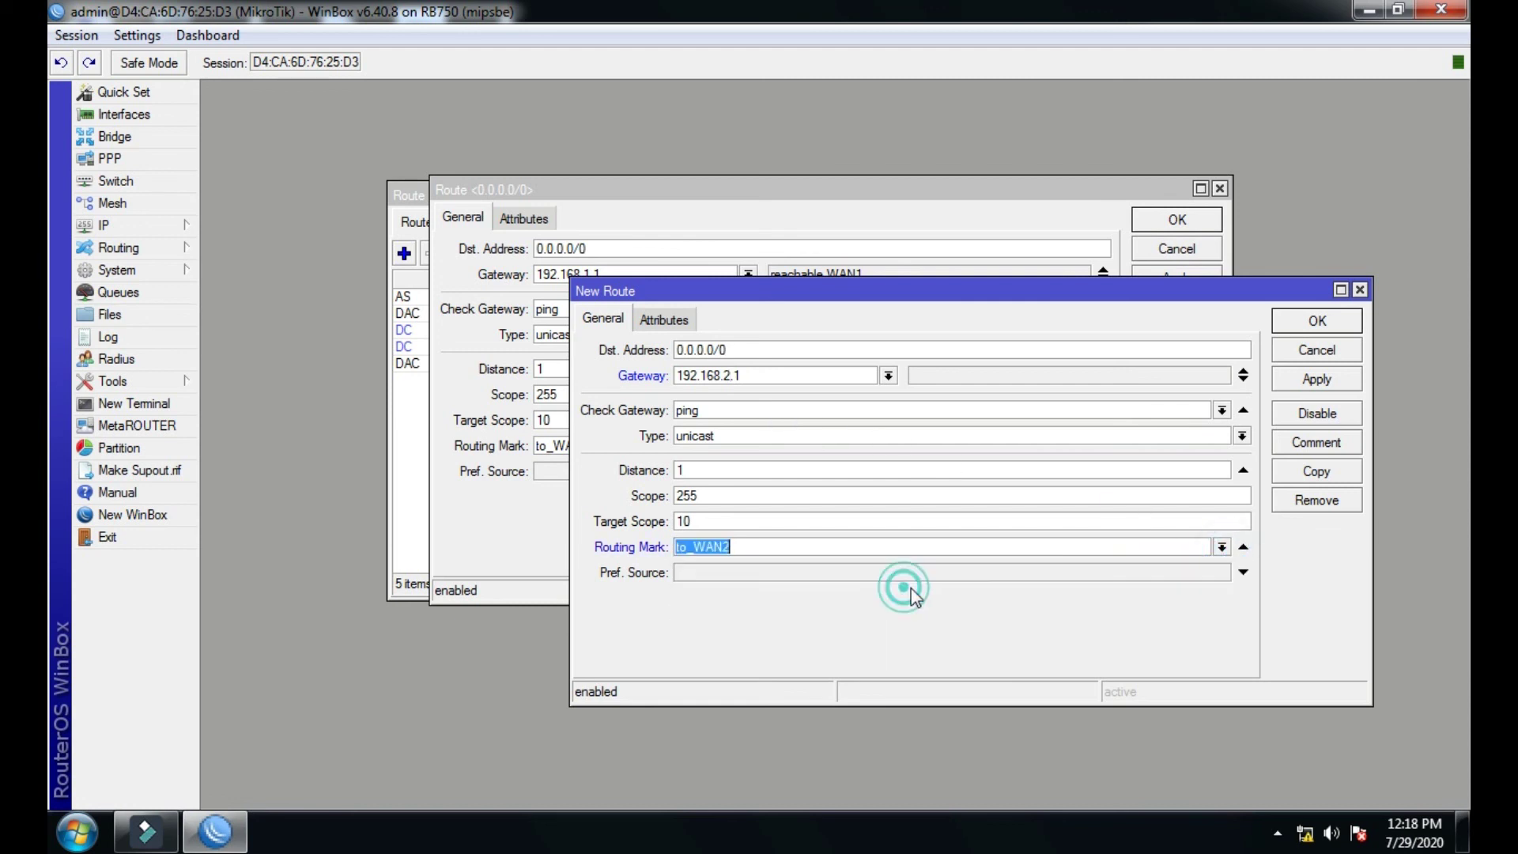
{"action": "left_click", "coordinate": [1302, 378]}
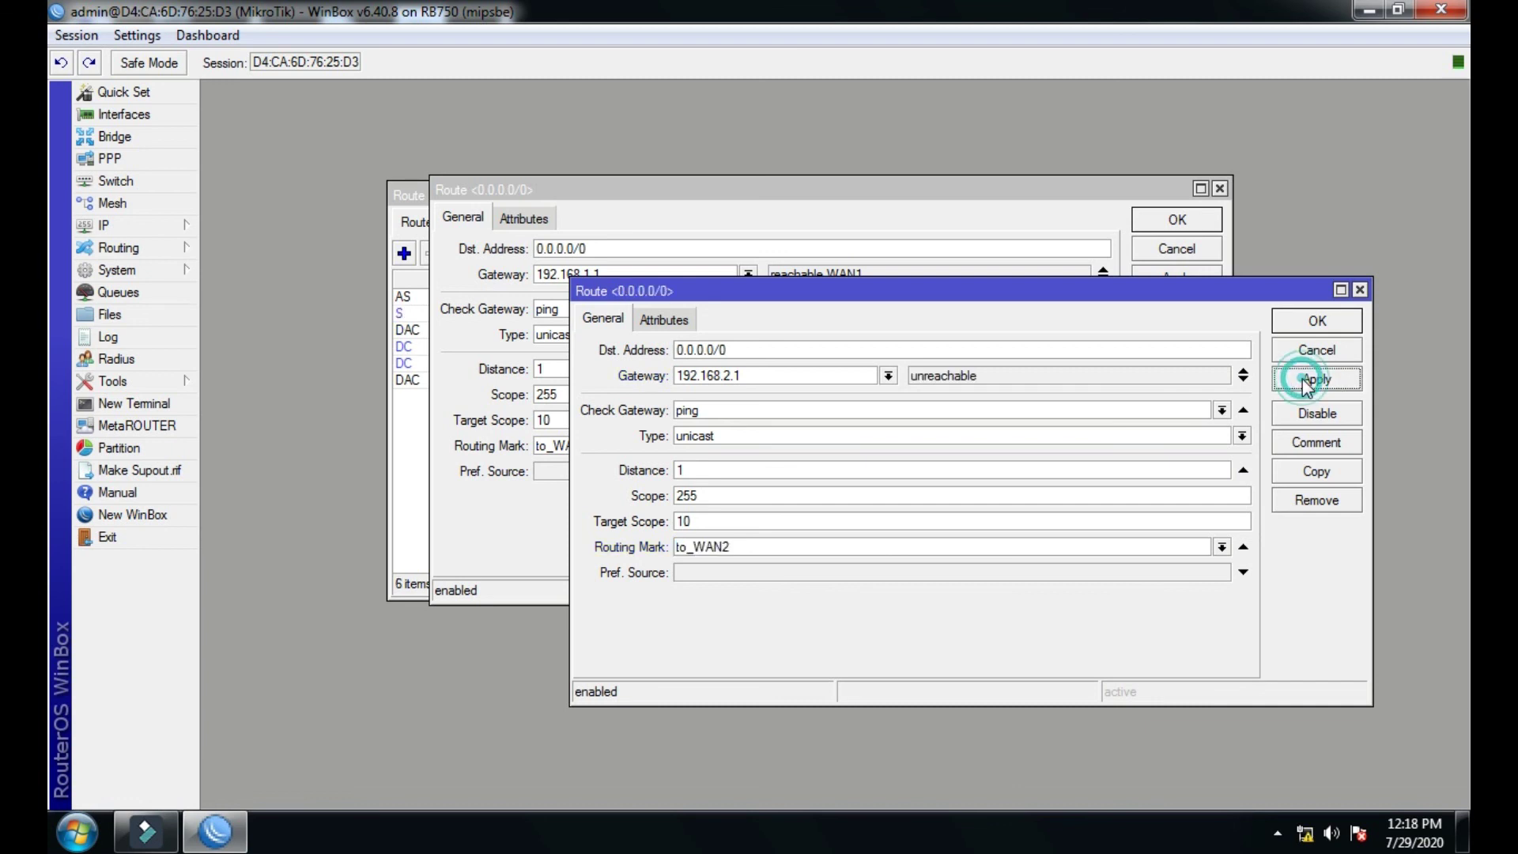
Copy the to_WAN2 route with gateway 192.168.3.1 and routing mark to_WAN3, apply it, and close the open route windows.
{"action": "left_click", "coordinate": [1304, 472]}
{"action": "left_click", "coordinate": [752, 400]}
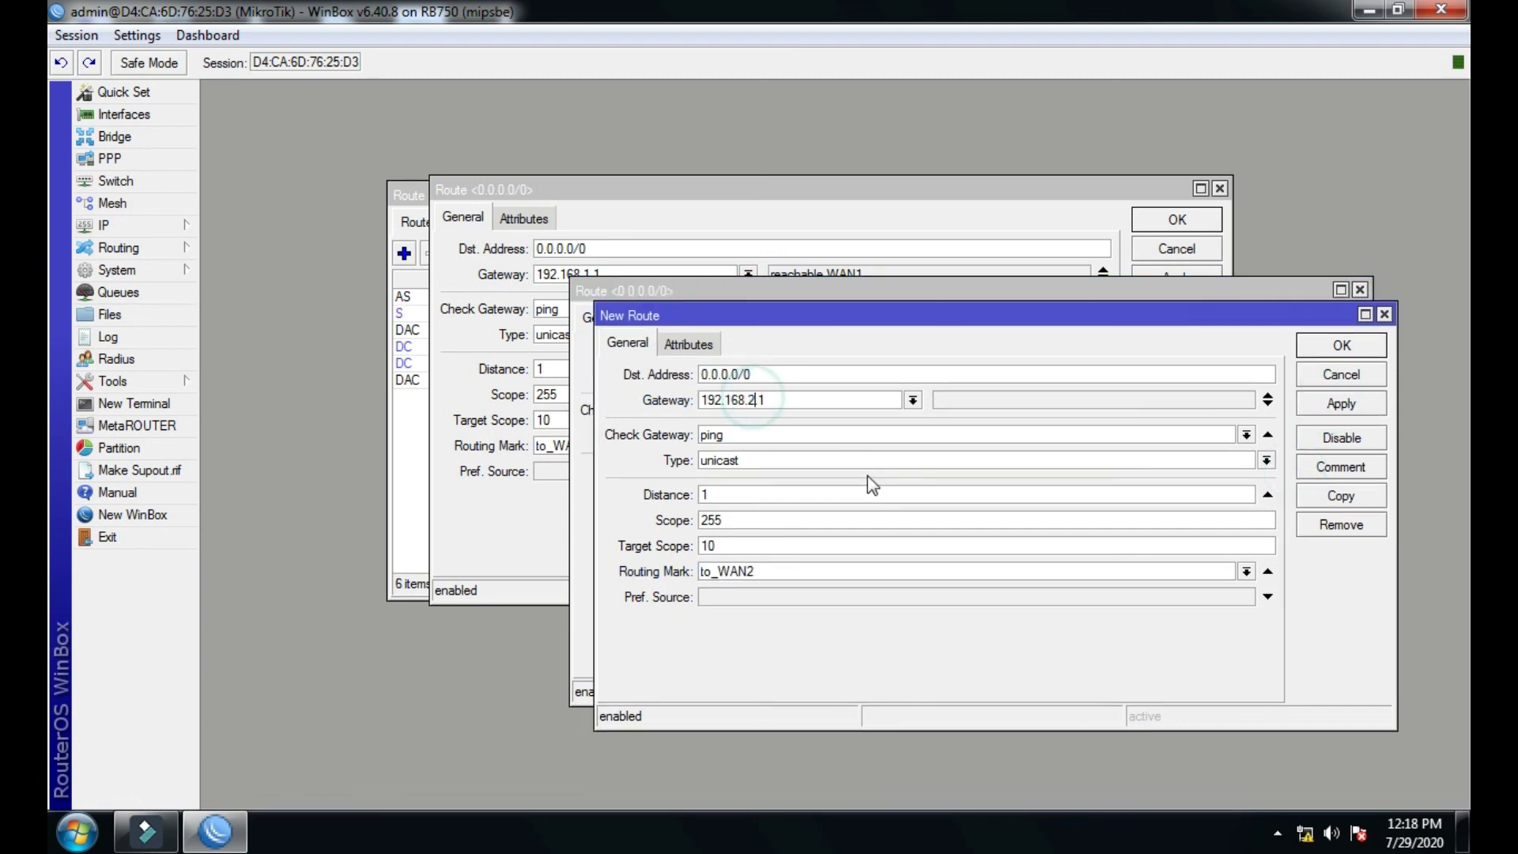
{"action": "key", "text": "BackSpace"}
{"action": "type", "text": "3"}
{"action": "left_click", "coordinate": [1245, 571]}
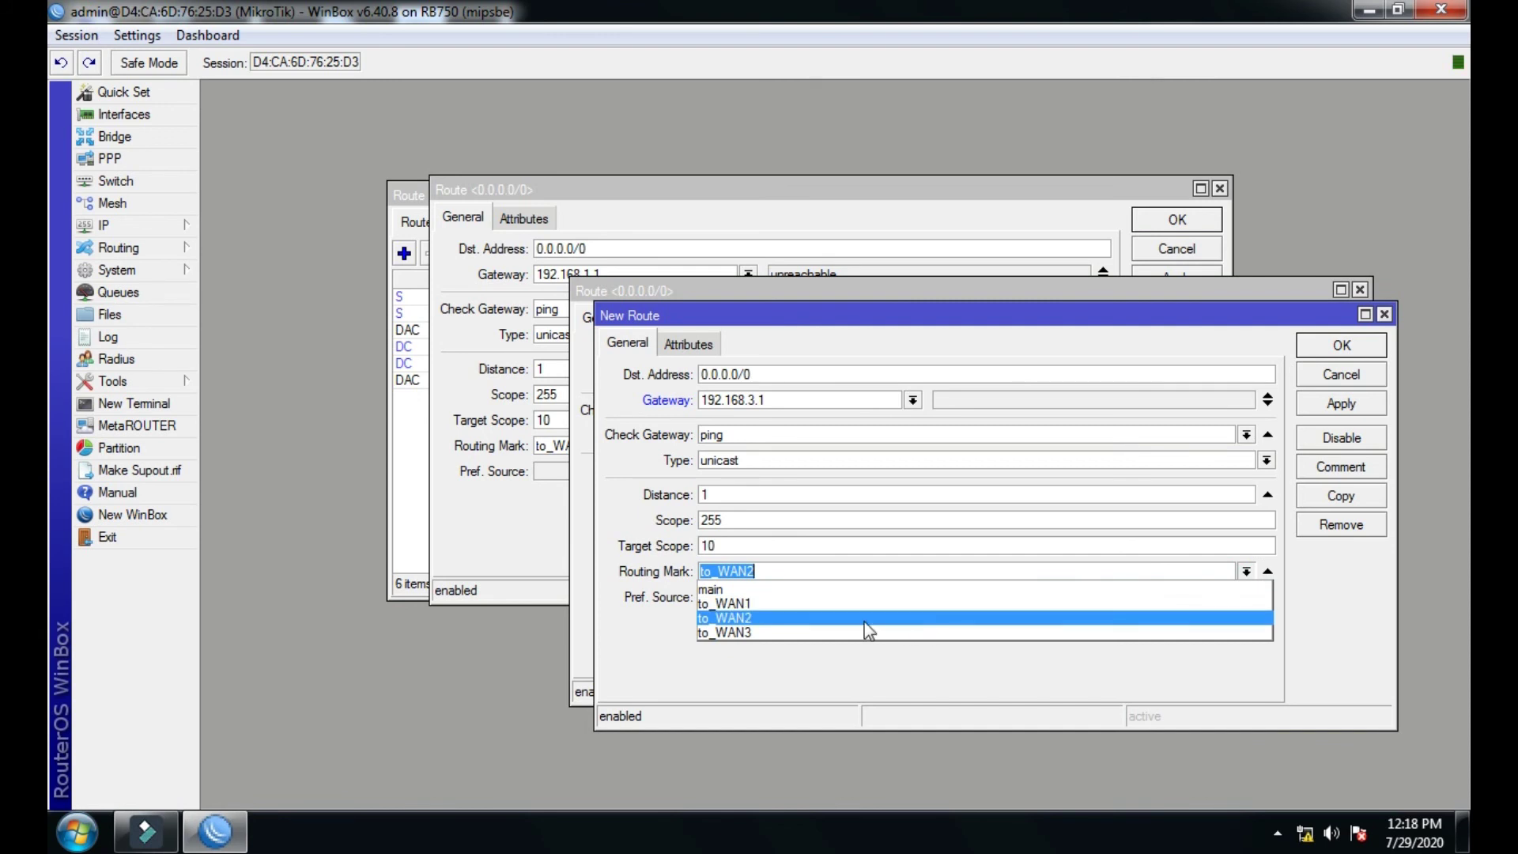
{"action": "left_click", "coordinate": [786, 633]}
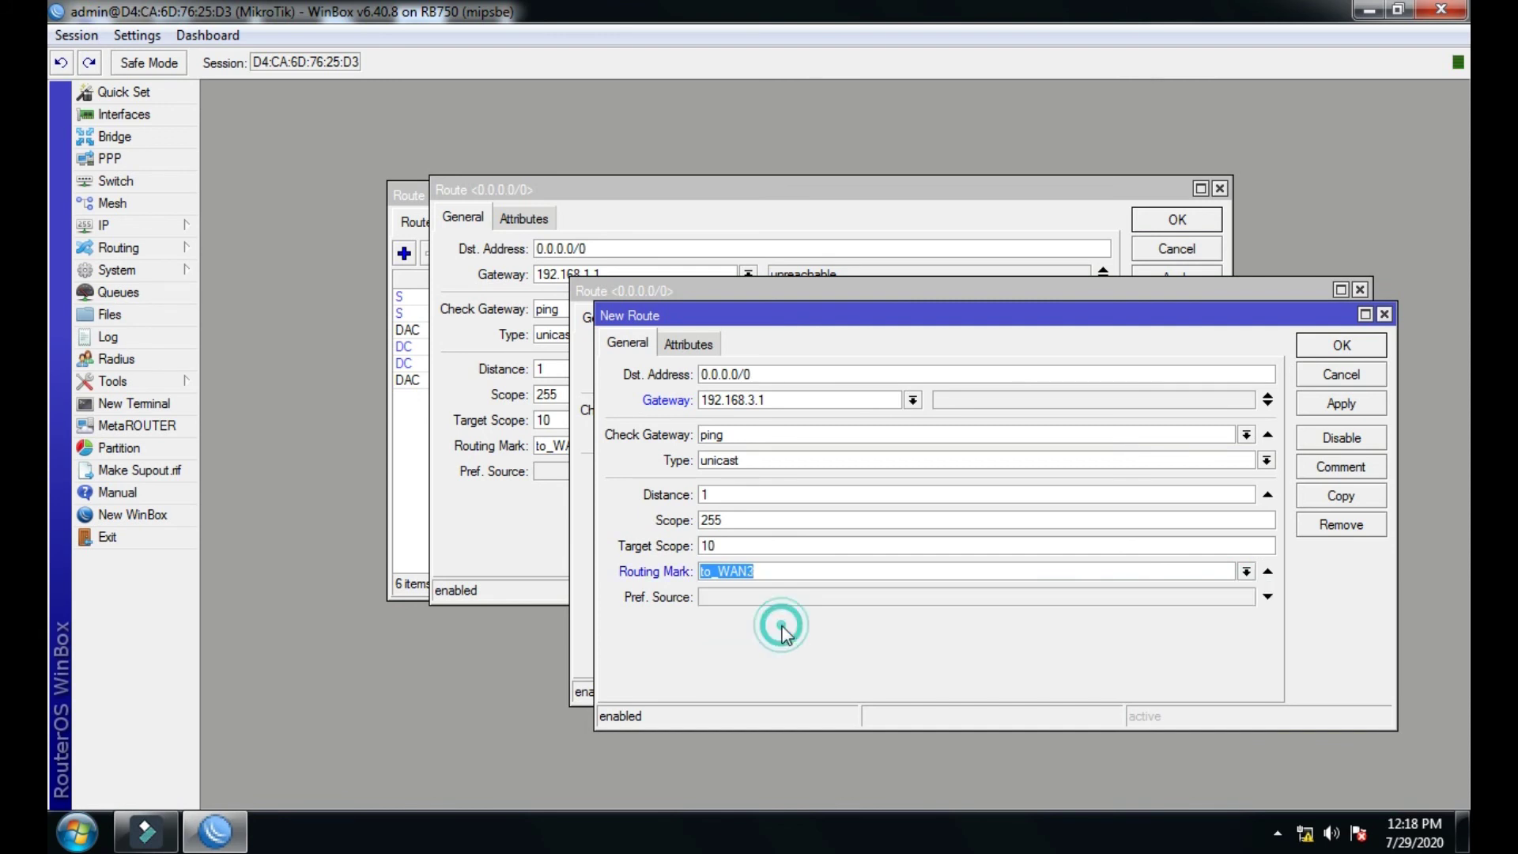
{"action": "left_click", "coordinate": [1332, 399]}
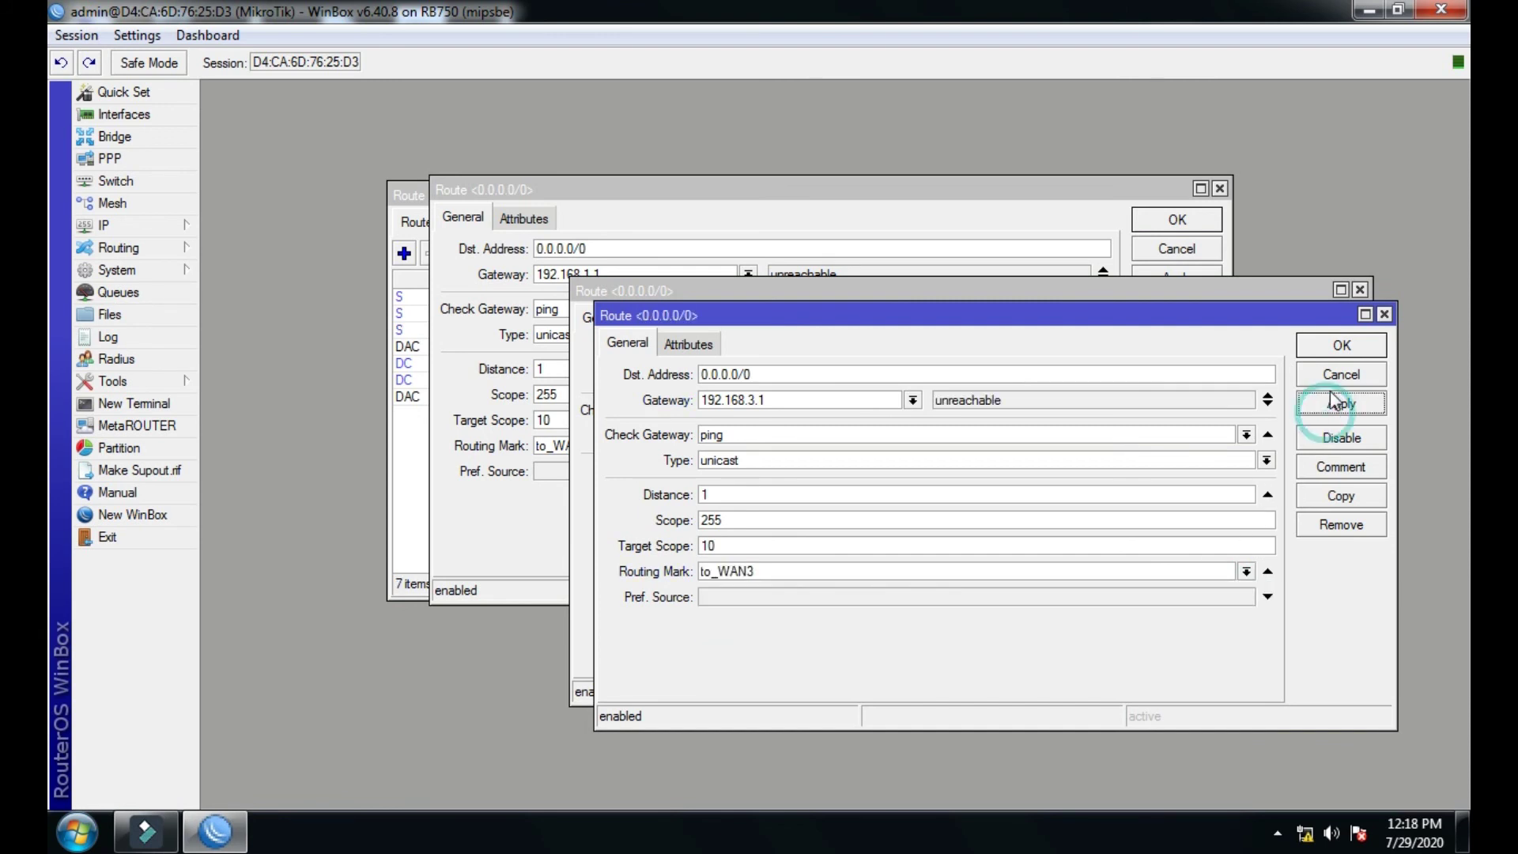
{"action": "left_click", "coordinate": [1340, 346]}
{"action": "left_click", "coordinate": [1306, 325]}
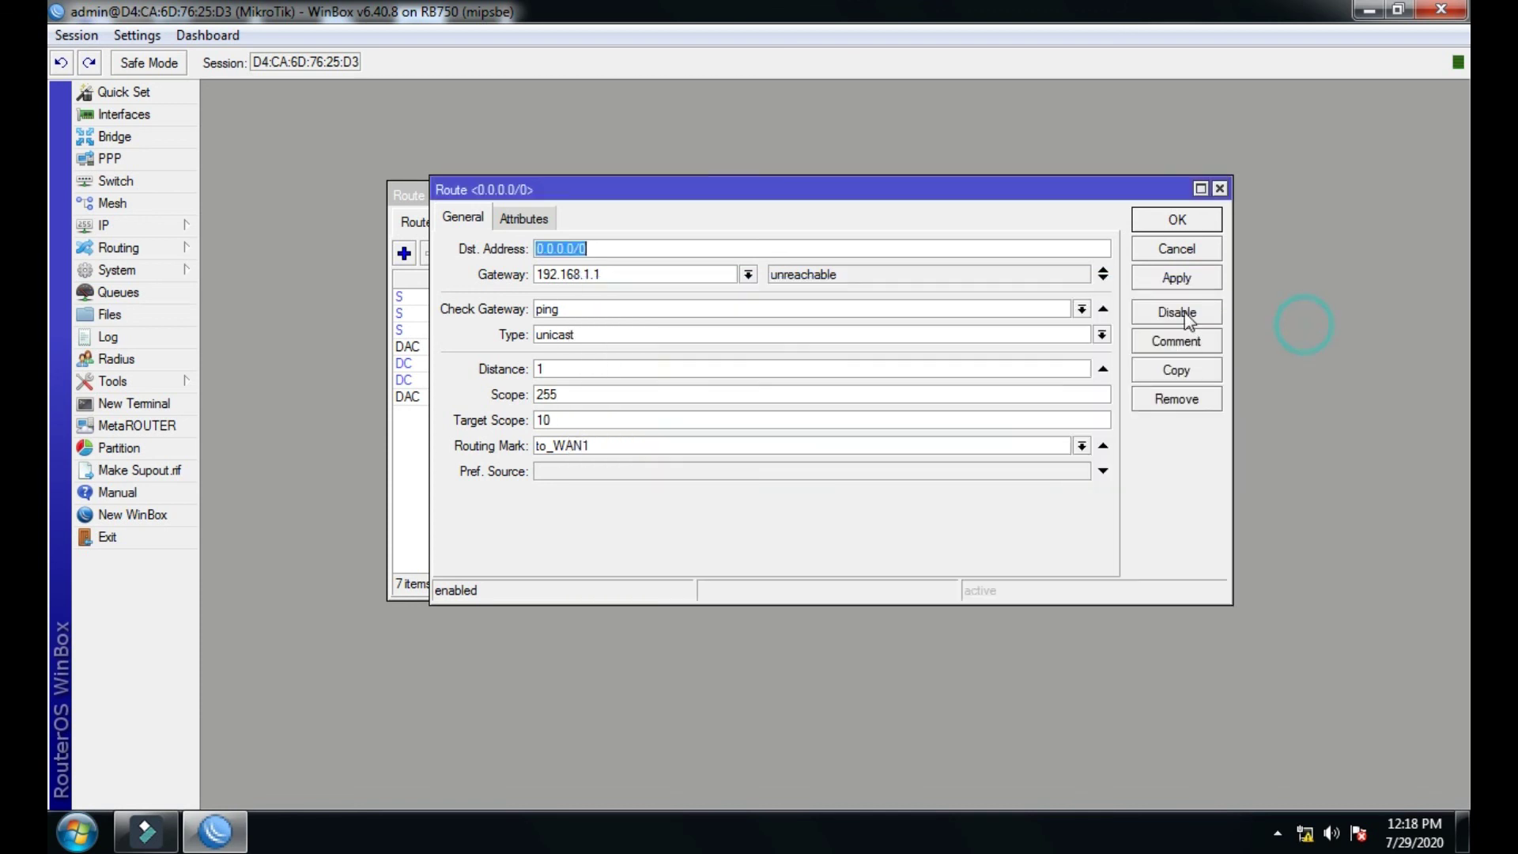
{"action": "left_click", "coordinate": [1178, 221]}
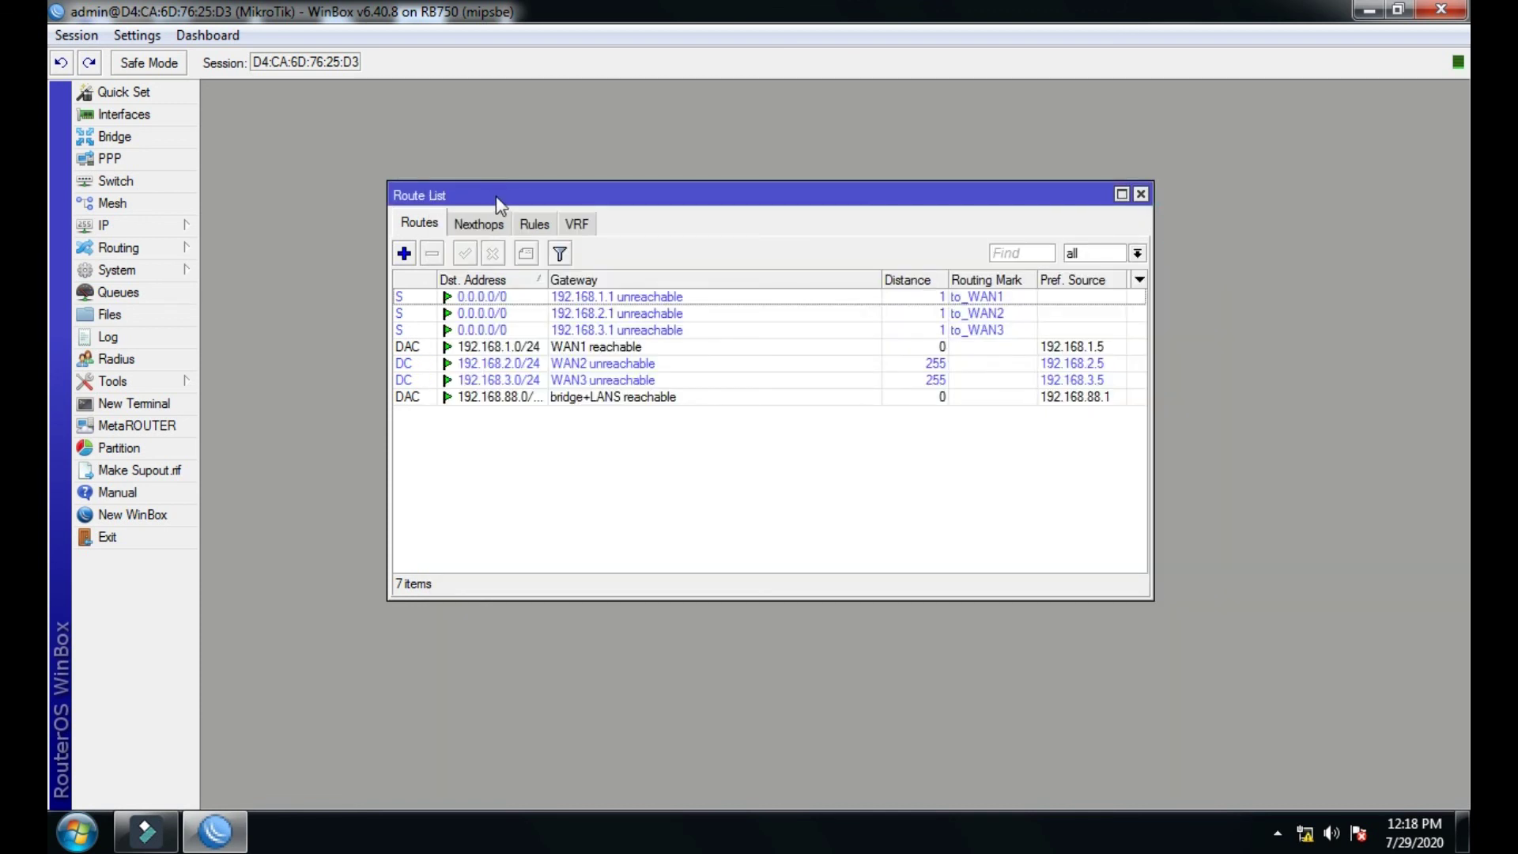
Add and apply an unmarked 0.0.0.0/0 route with gateway 192.168.1.1, gateway check ping and distance 1.
{"action": "left_click_drag", "start_coordinate": [500, 198], "coordinate": [502, 155]}
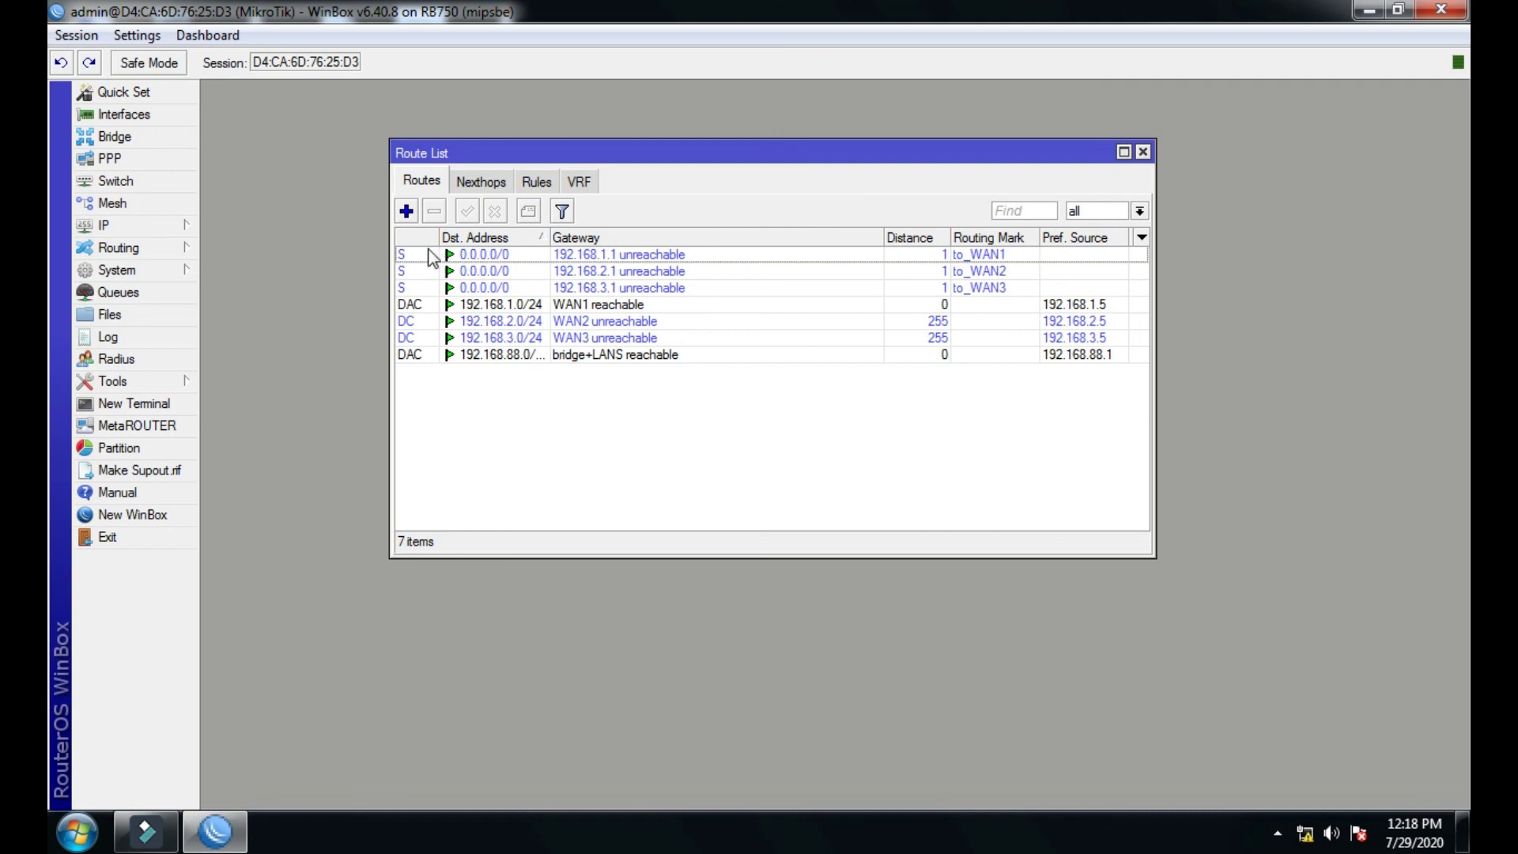
{"action": "left_click", "coordinate": [408, 211]}
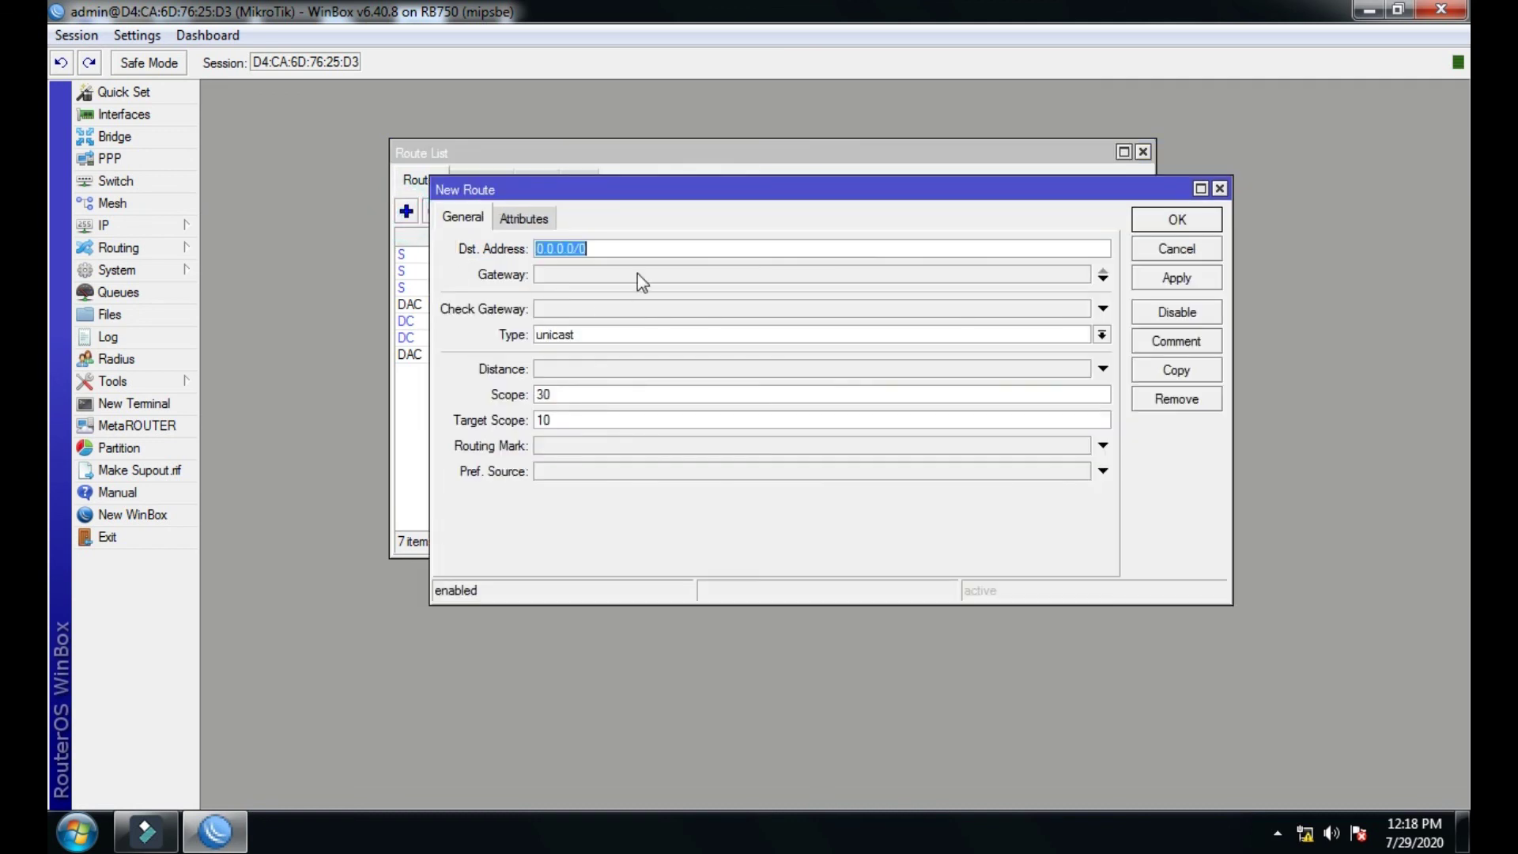
{"action": "left_click_drag", "start_coordinate": [612, 180], "coordinate": [634, 167]}
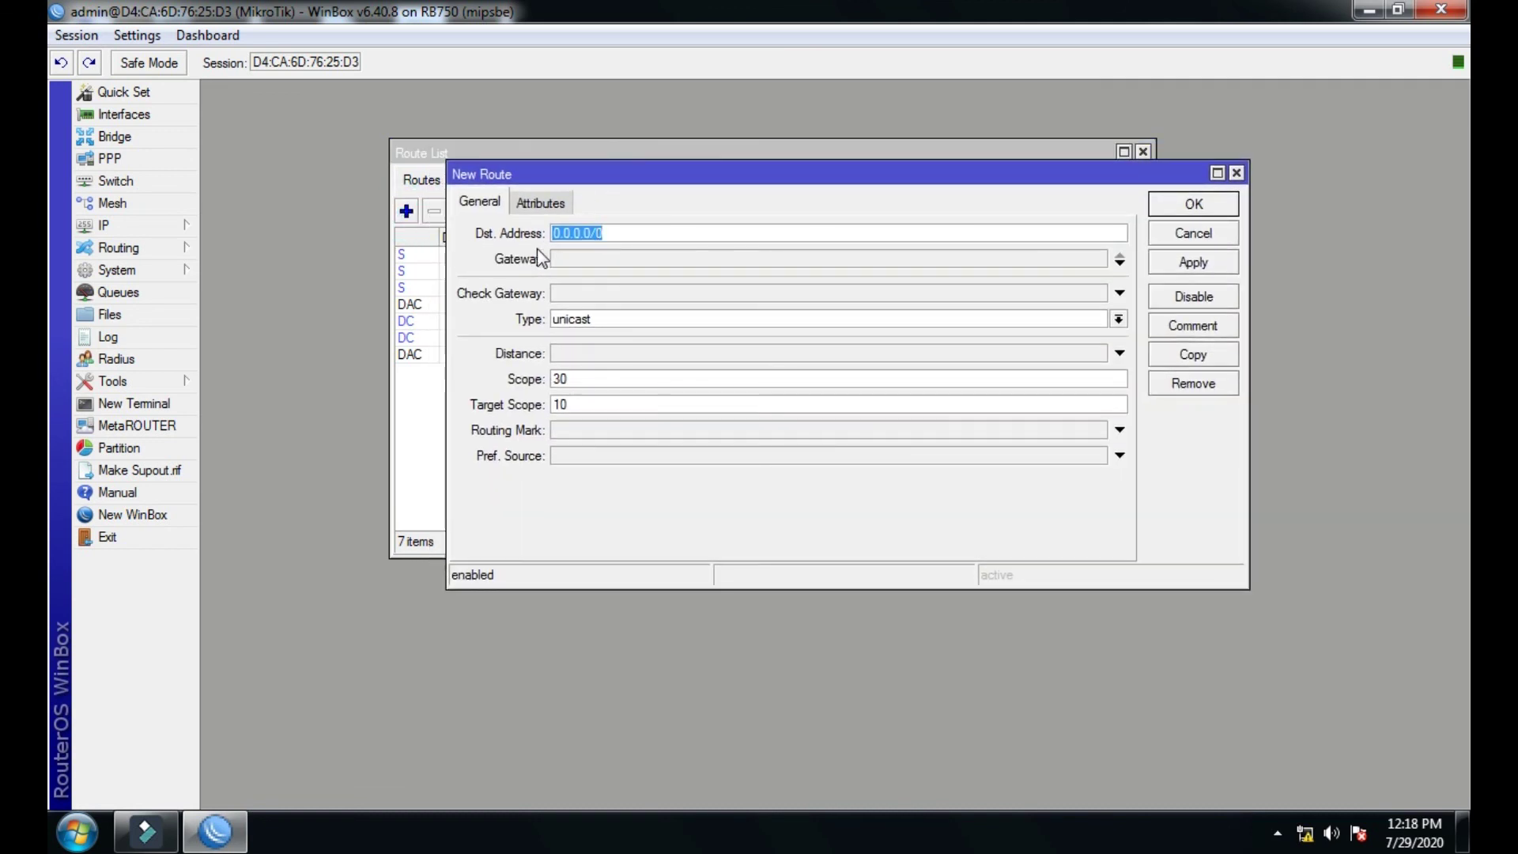
{"action": "left_click", "coordinate": [606, 255]}
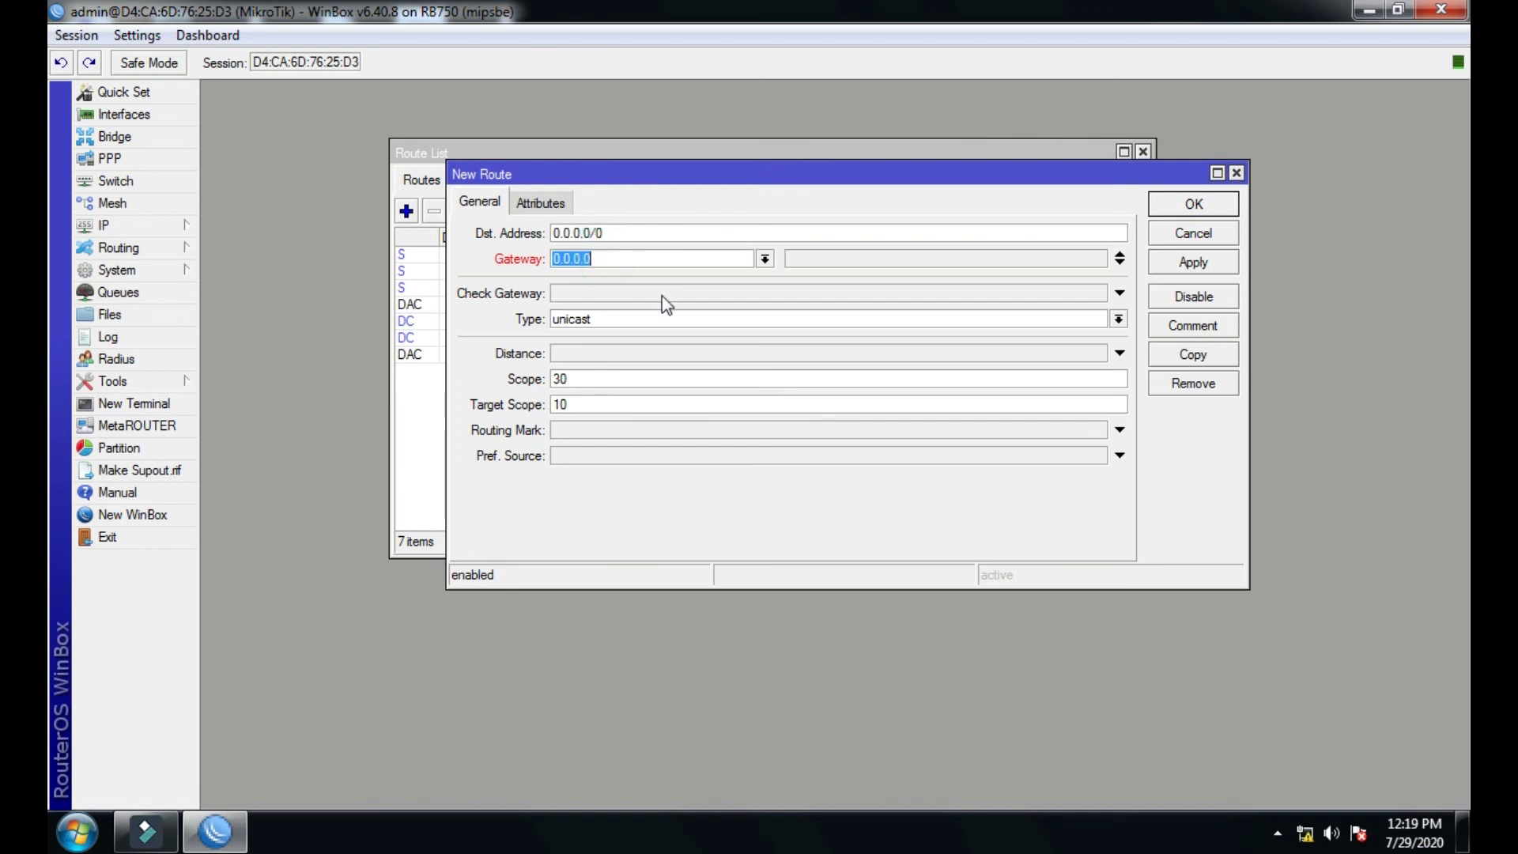
{"action": "type", "text": "192.168.1.1"}
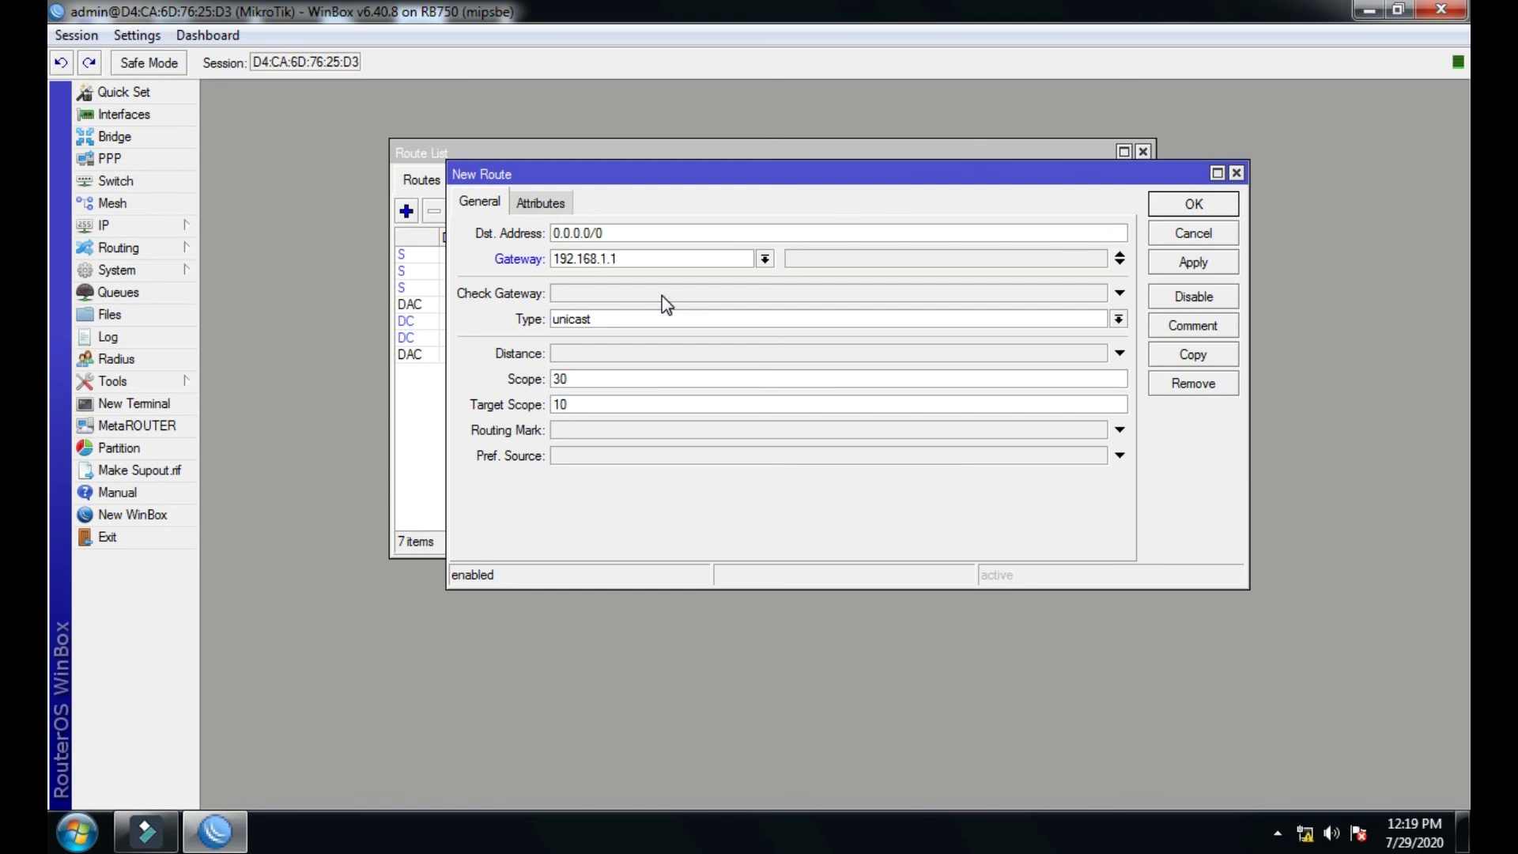
{"action": "left_click", "coordinate": [597, 294]}
{"action": "left_click", "coordinate": [610, 357]}
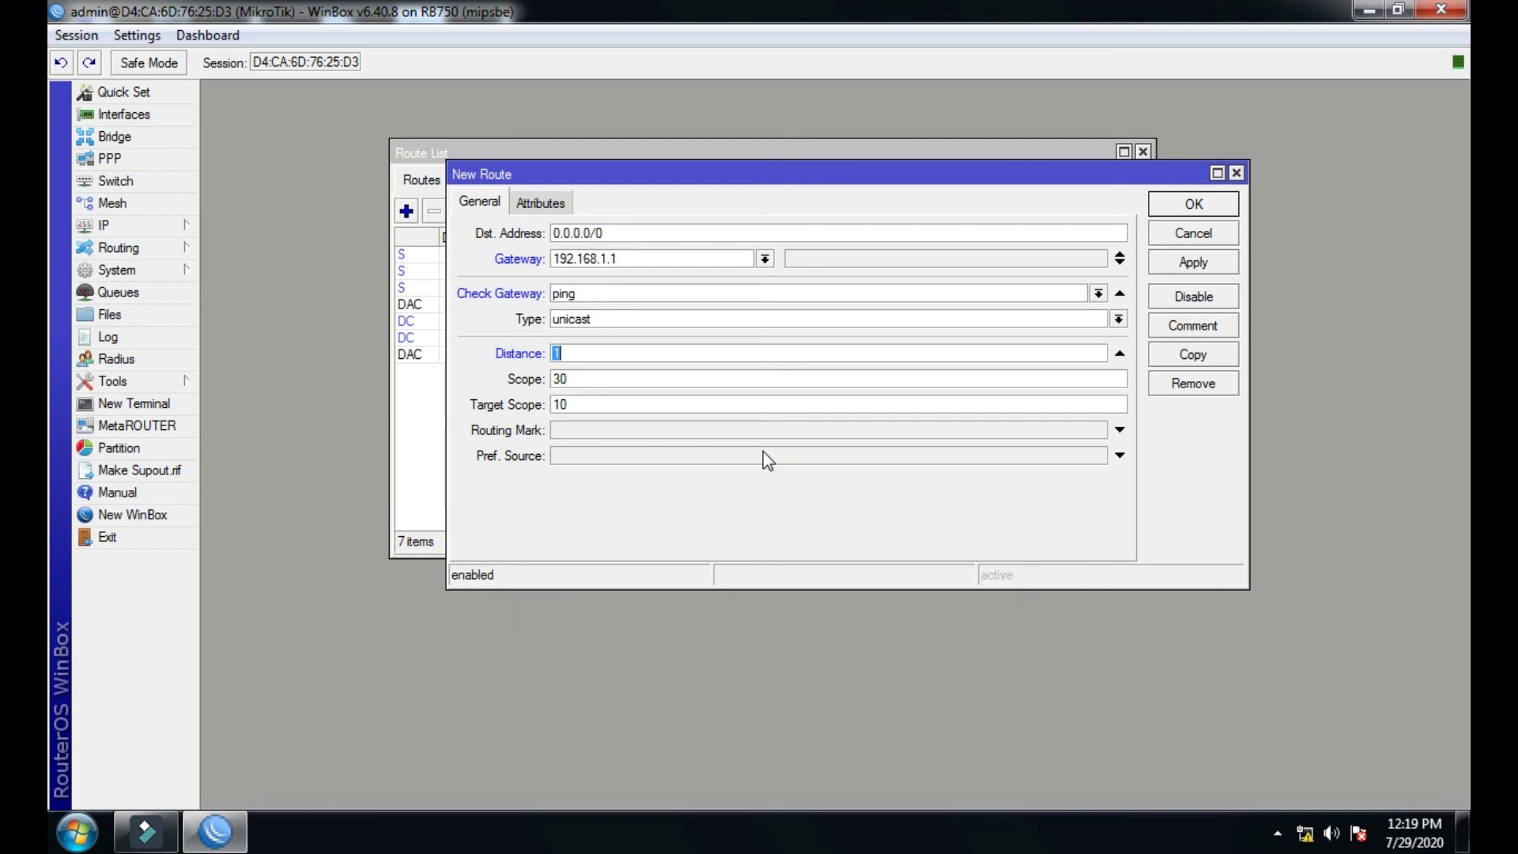
{"action": "left_click", "coordinate": [1194, 265]}
Copy the unmarked default route with gateway 192.168.2.1 and apply it.
{"action": "left_click", "coordinate": [1201, 358]}
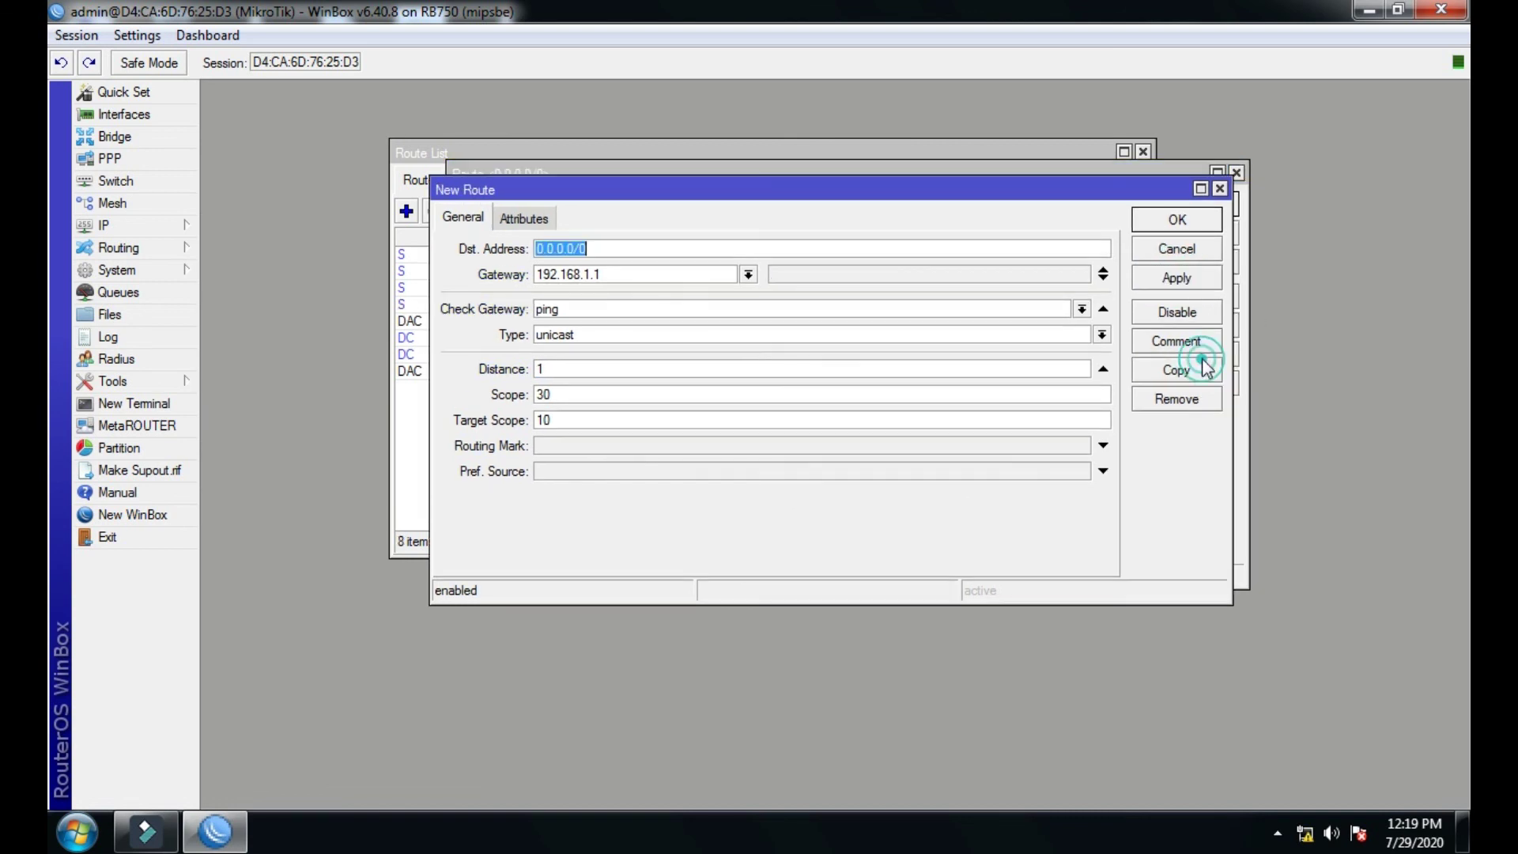
{"action": "left_click", "coordinate": [592, 277]}
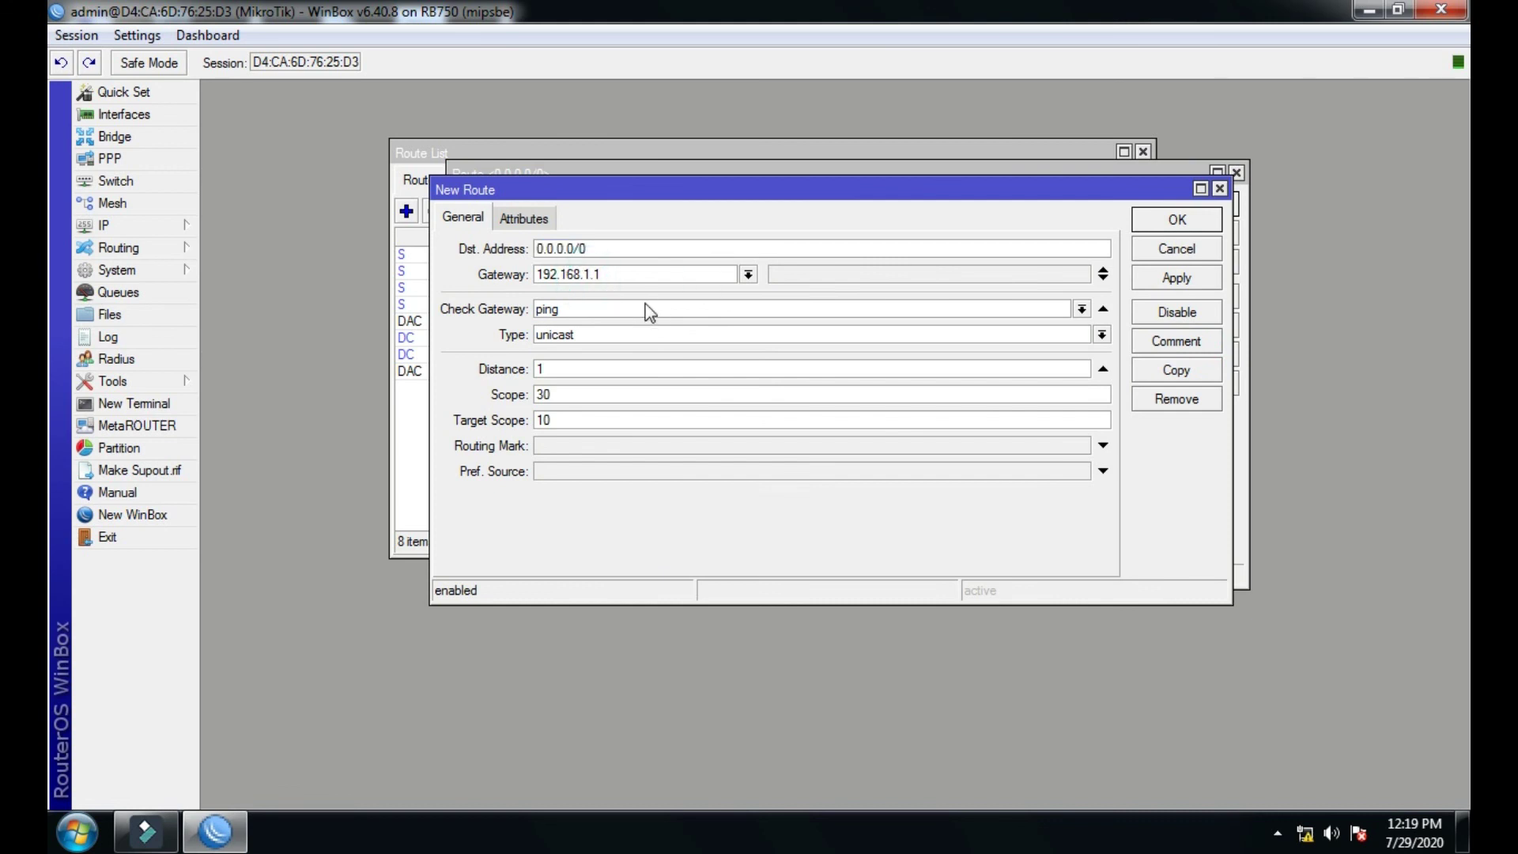
{"action": "key", "text": "BackSpace"}
{"action": "type", "text": "2"}
{"action": "left_click", "coordinate": [1147, 280]}
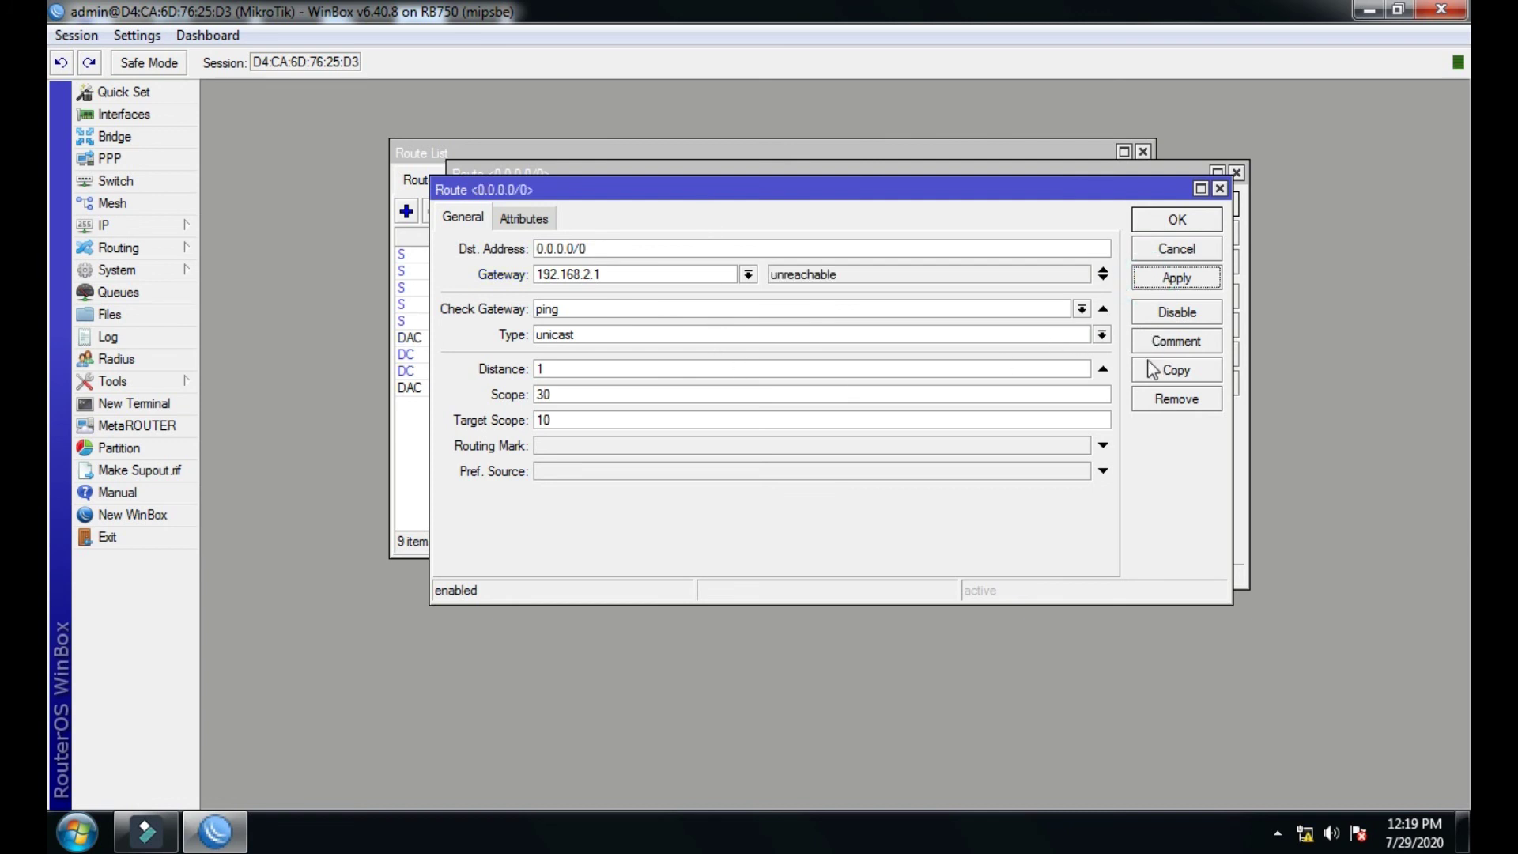
Copy the unmarked 192.168.2.1 route with gateway 192.168.3.1, apply it, and close all route windows including the Route List.
{"action": "left_click", "coordinate": [1146, 365]}
{"action": "left_click", "coordinate": [617, 299]}
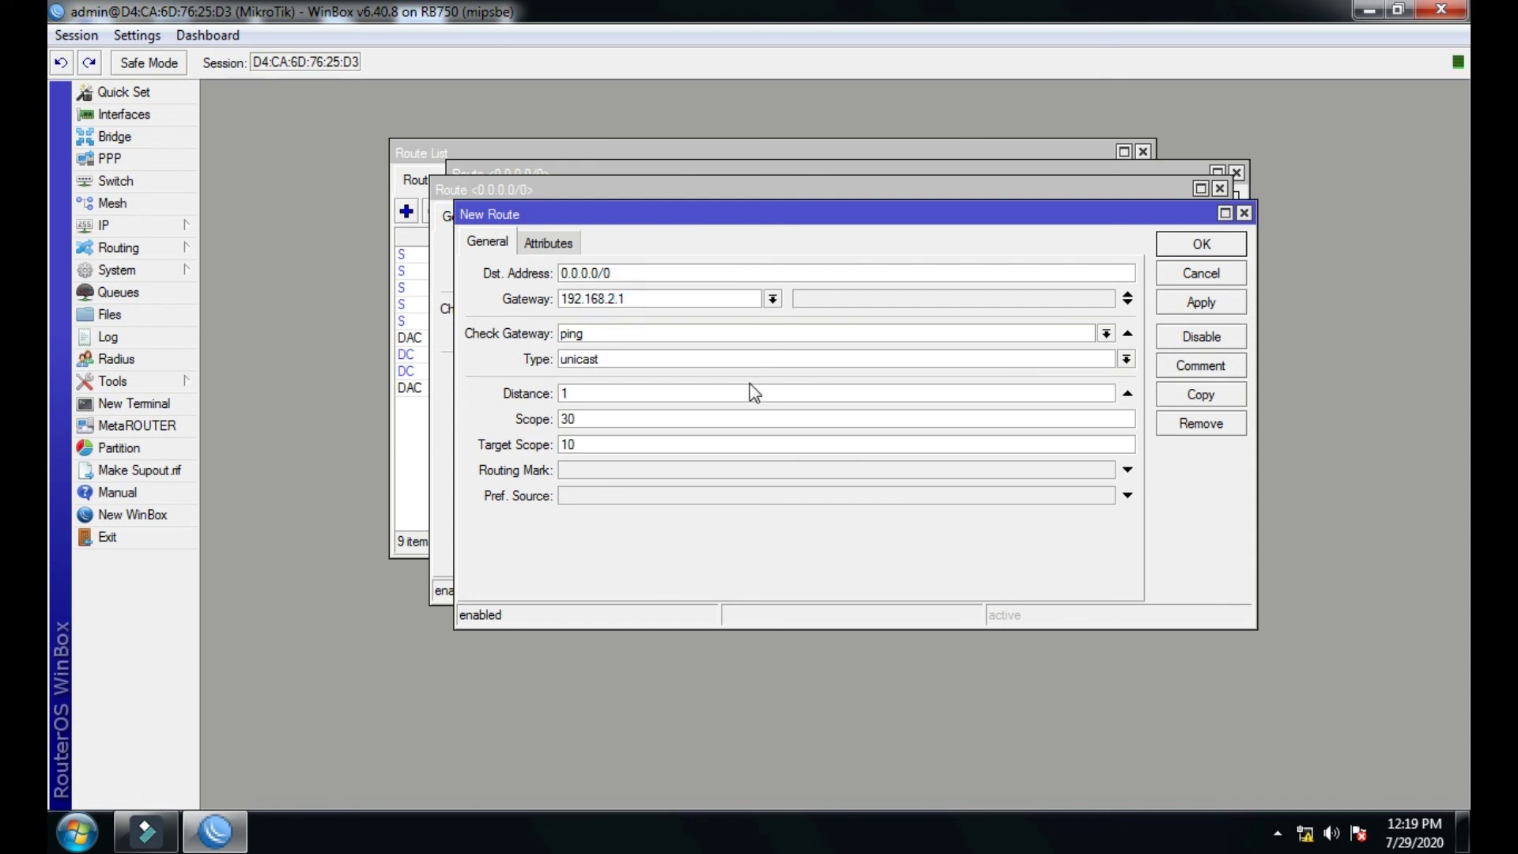
{"action": "key", "text": "BackSpace"}
{"action": "type", "text": "3"}
{"action": "left_click", "coordinate": [1188, 309]}
{"action": "left_click", "coordinate": [1184, 261]}
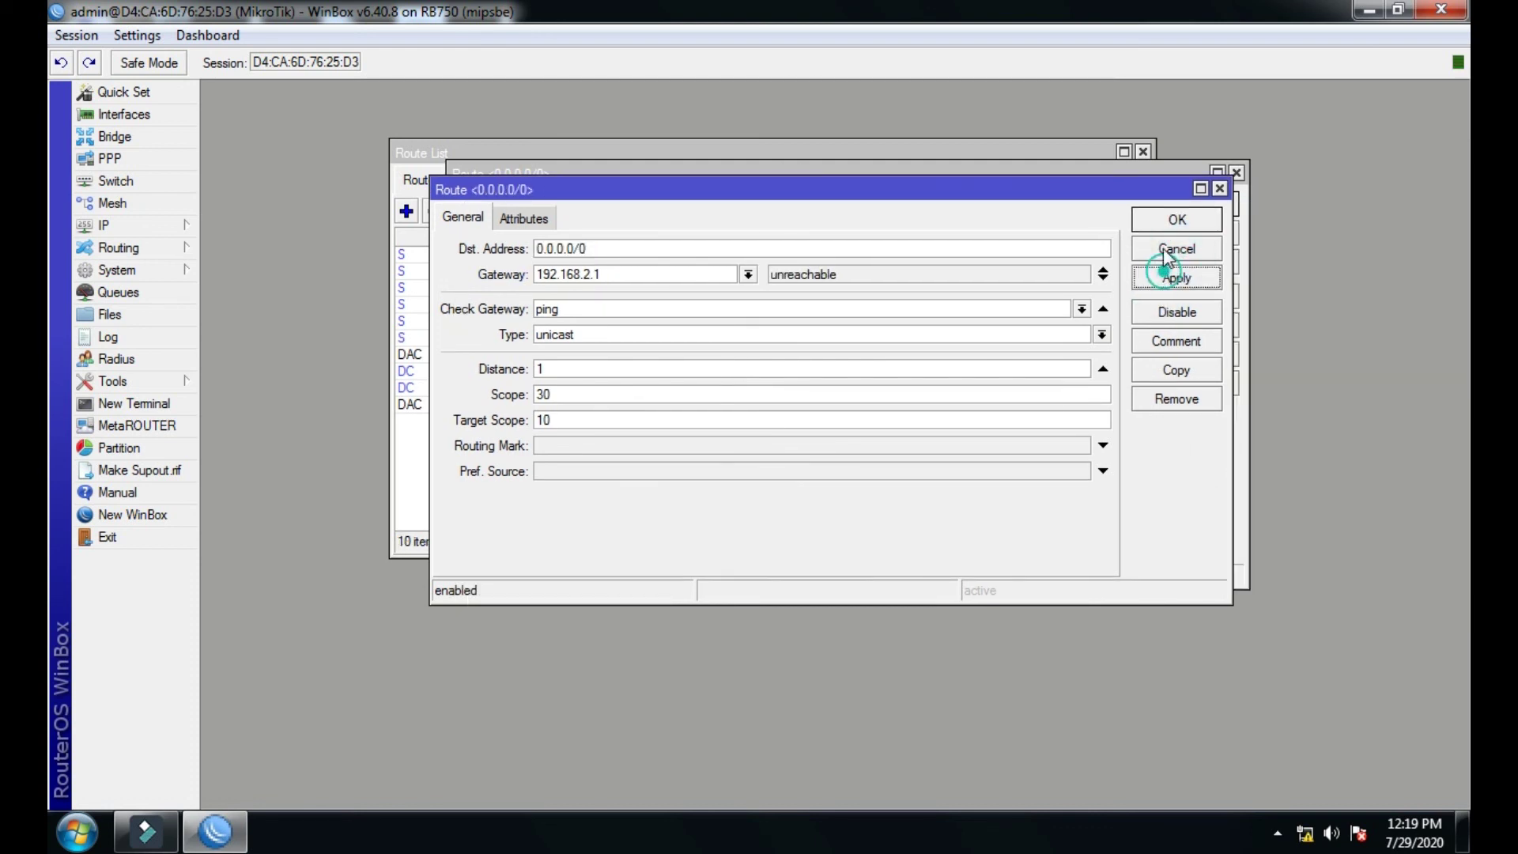
{"action": "left_click", "coordinate": [1170, 252]}
{"action": "left_click", "coordinate": [1178, 260]}
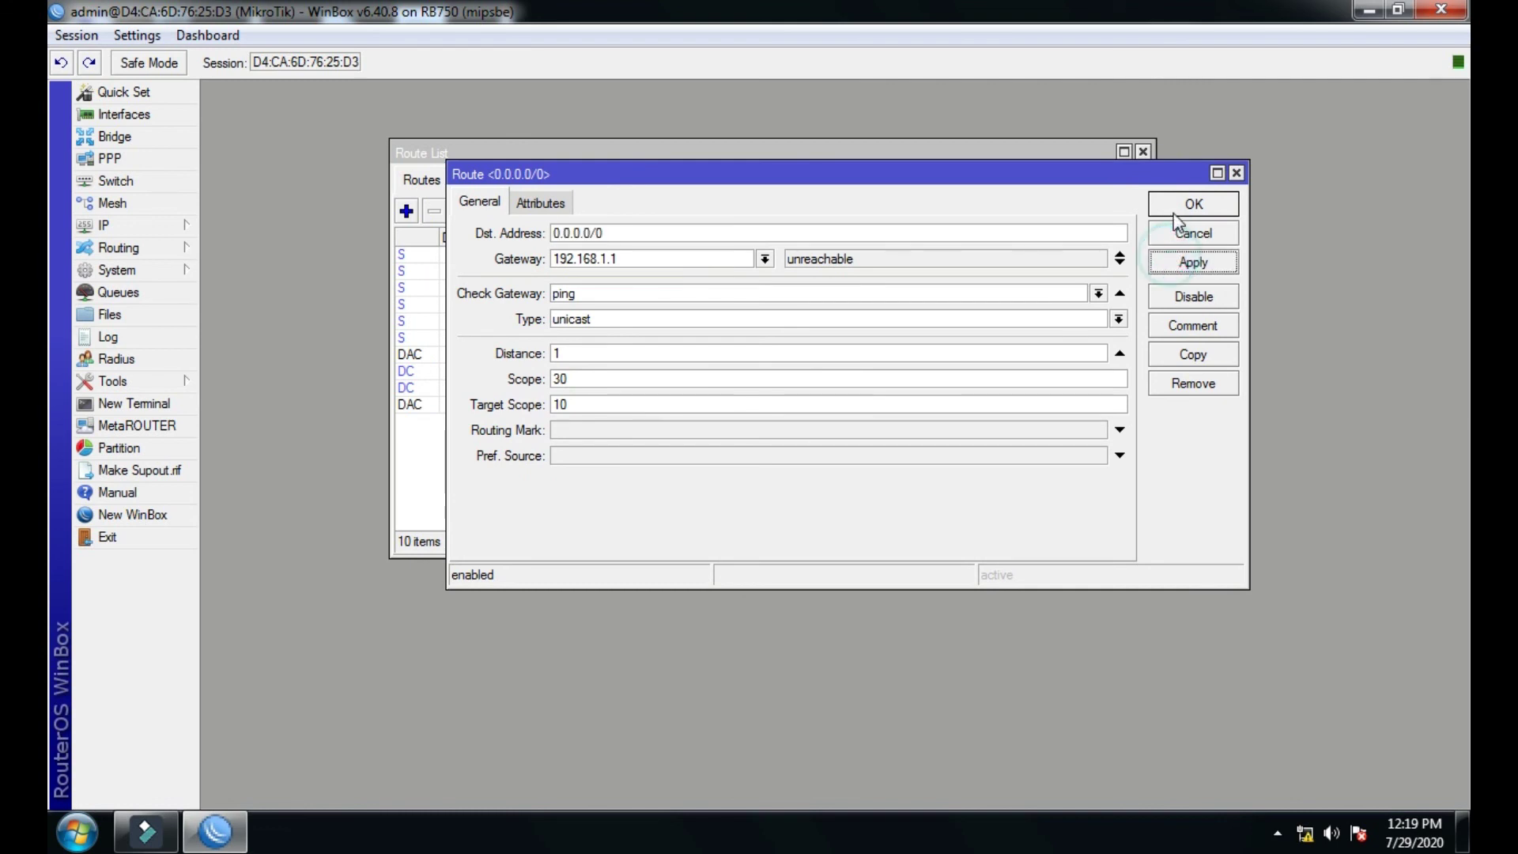
{"action": "left_click", "coordinate": [1181, 207]}
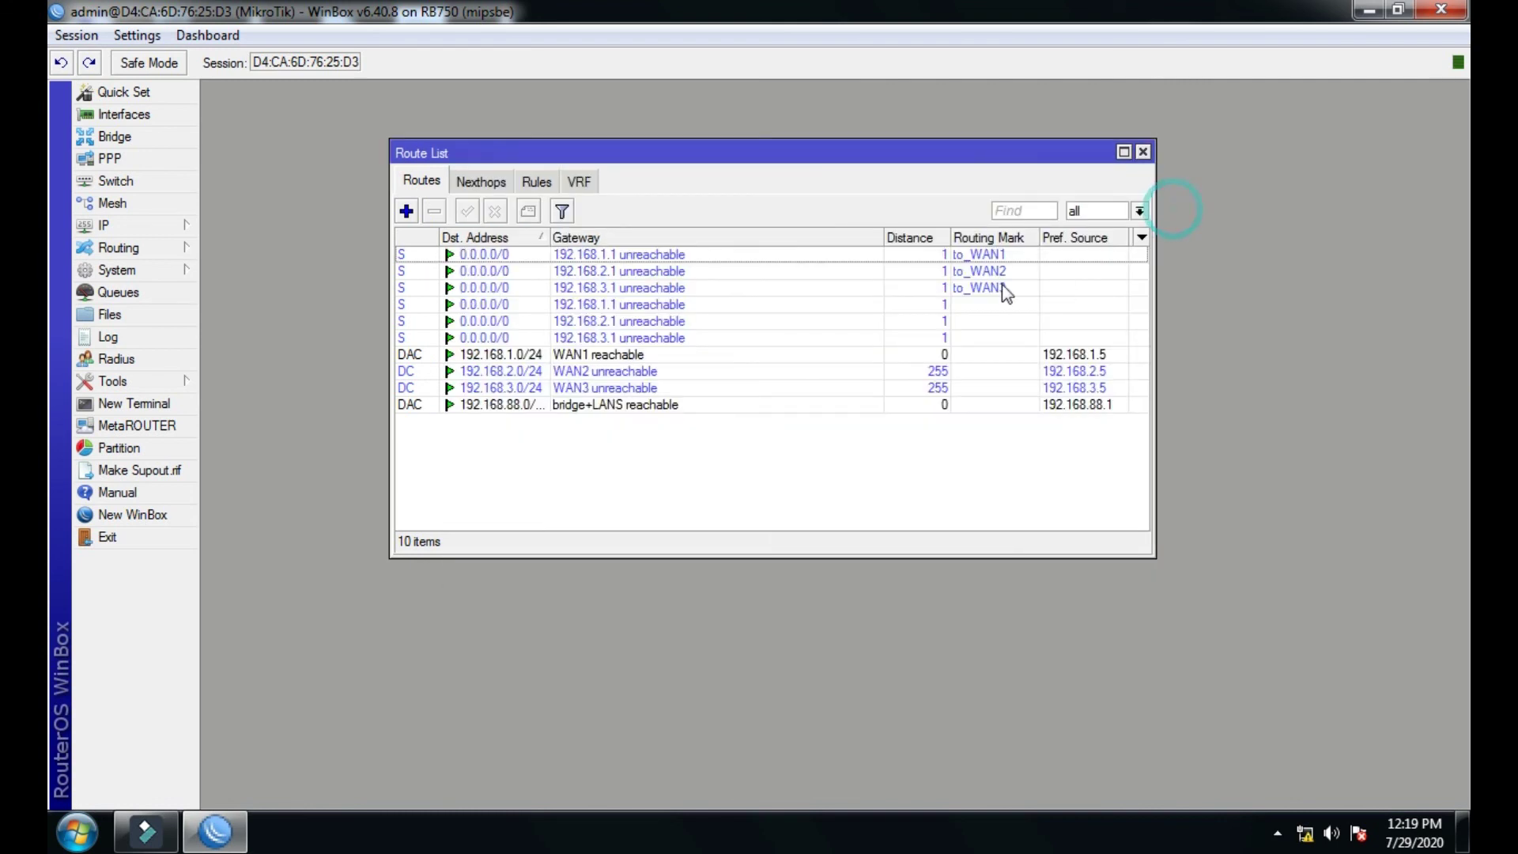
{"action": "left_click", "coordinate": [1144, 153]}
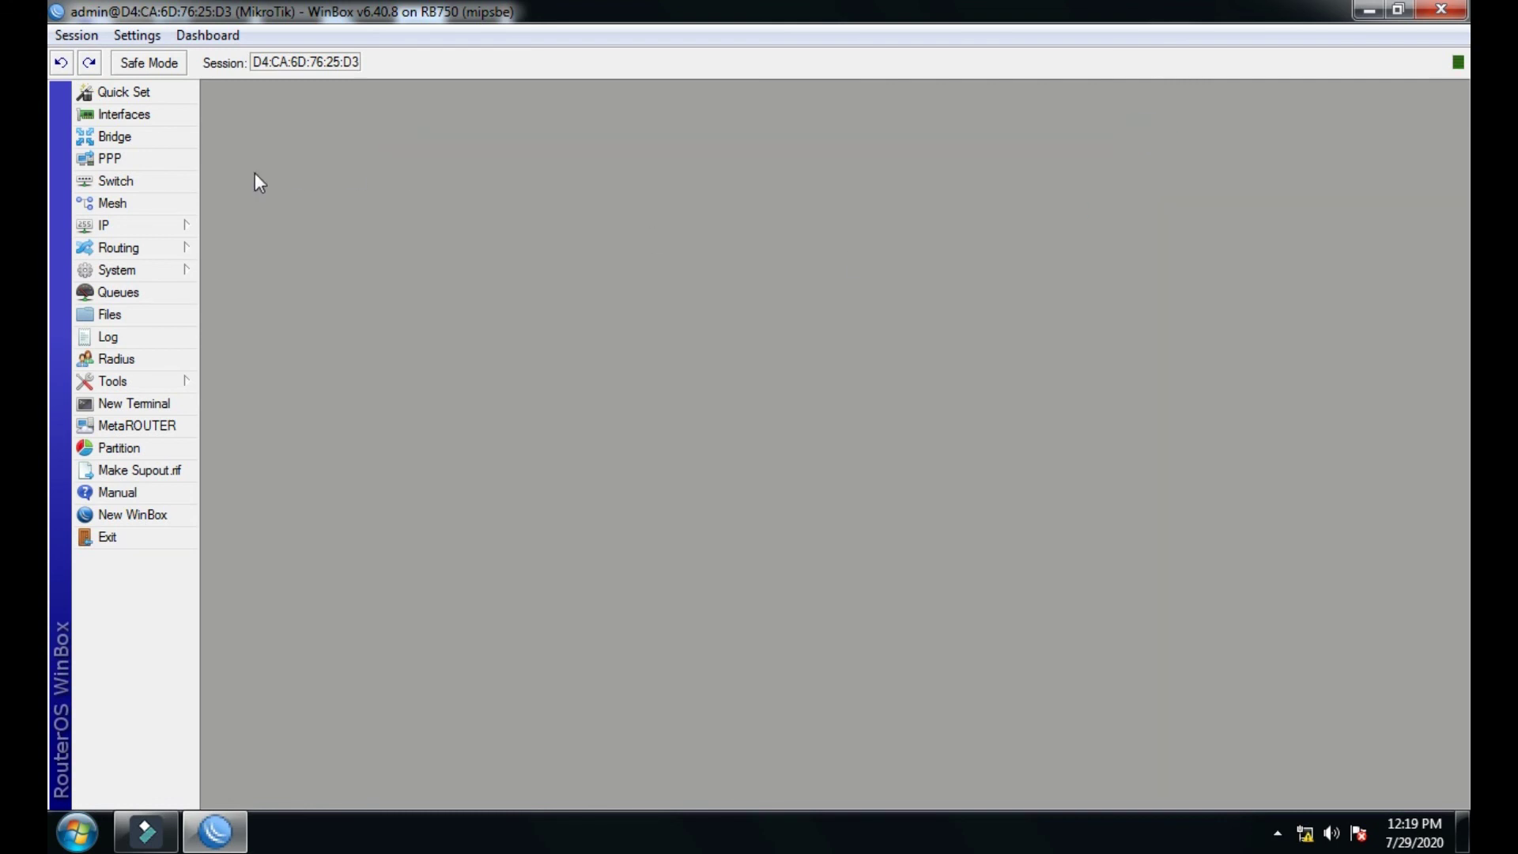
Start the Hotspot Setup from the IP Hotspot servers and choose bridge+LANS as the hotspot interface.
{"action": "left_click", "coordinate": [130, 224]}
{"action": "left_click", "coordinate": [223, 425]}
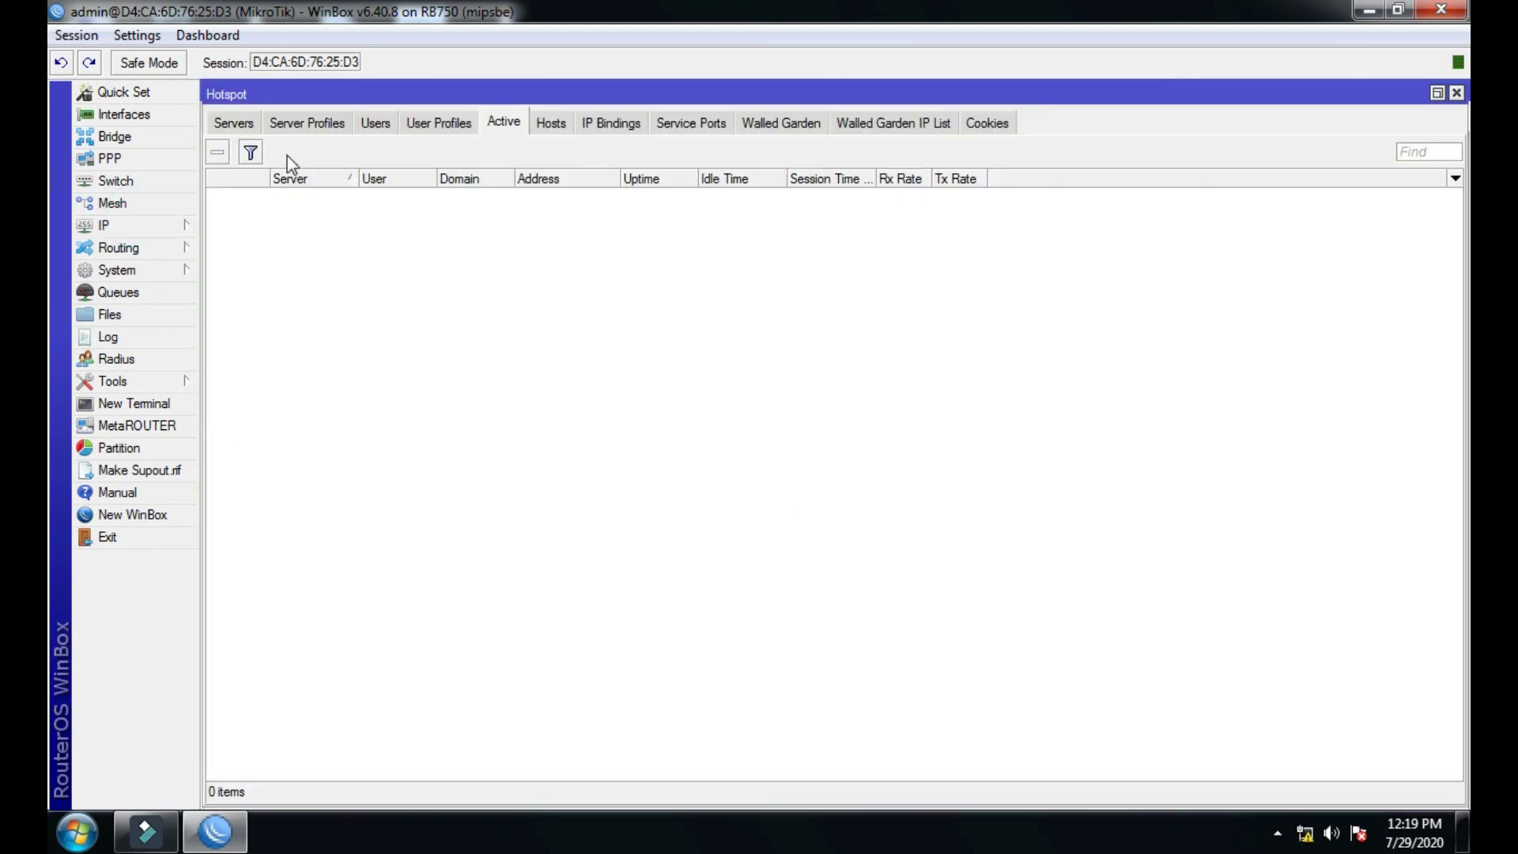
{"action": "left_click", "coordinate": [221, 122]}
{"action": "left_click", "coordinate": [512, 153]}
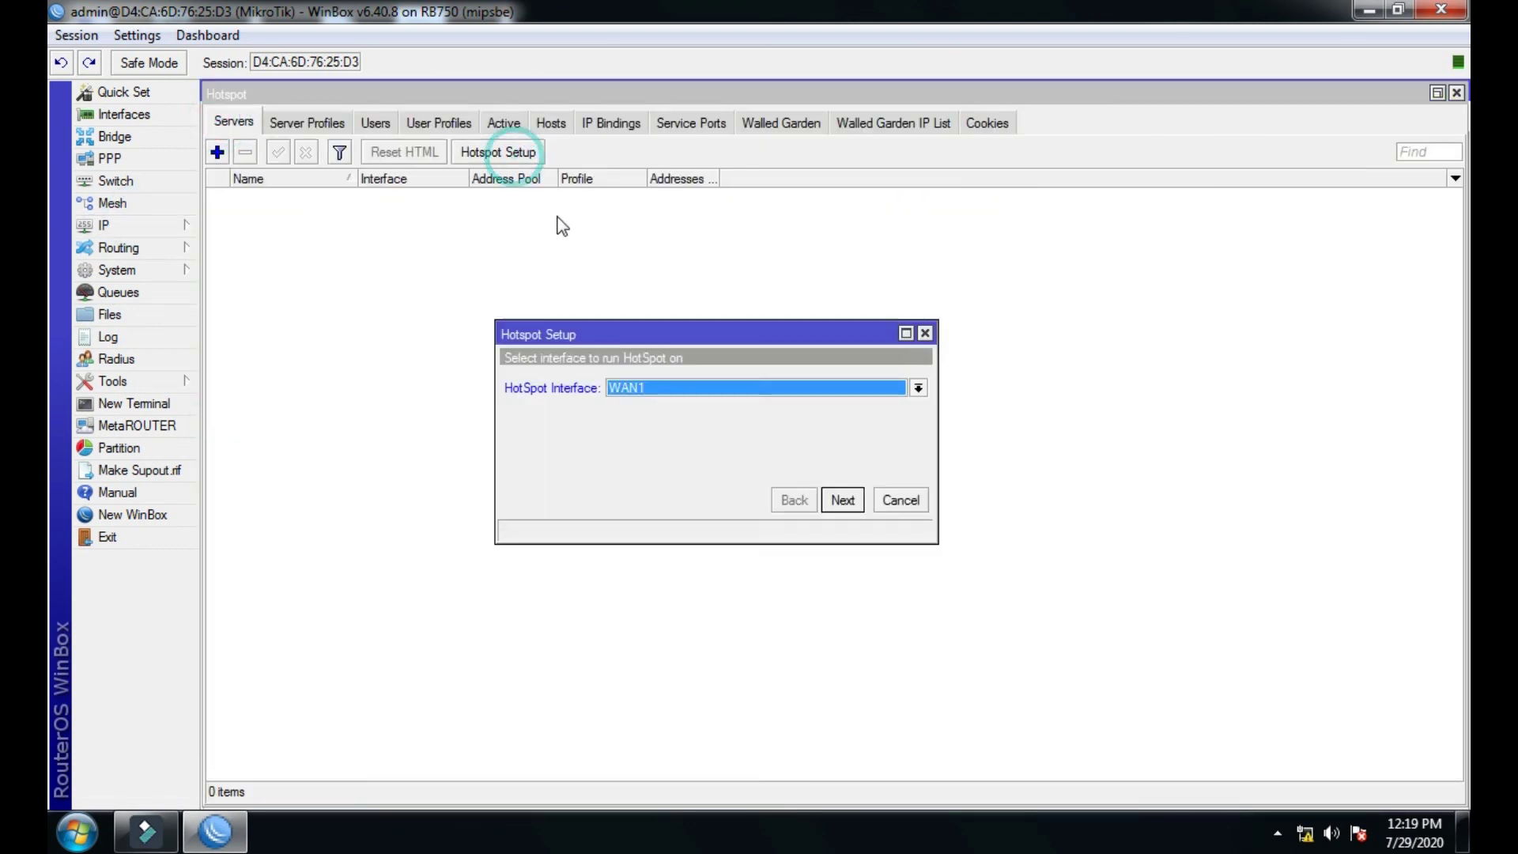
{"action": "left_click", "coordinate": [743, 387]}
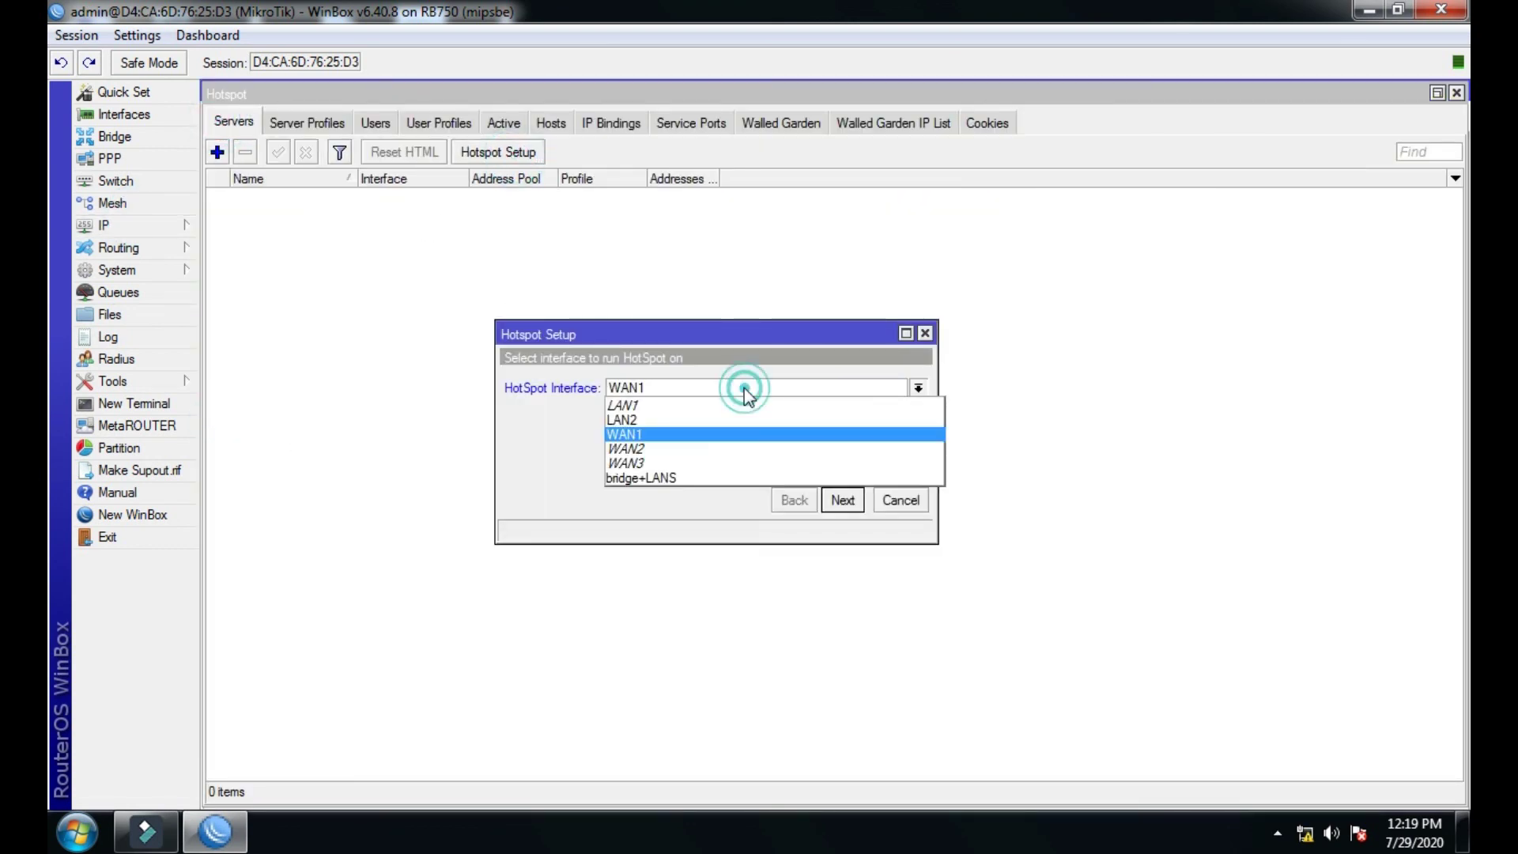
{"action": "left_click", "coordinate": [661, 478]}
Accept the proposed hotspot settings, set the DNS name to REHMAN.NET, and complete the Hotspot Setup.
{"action": "left_click", "coordinate": [841, 506]}
{"action": "left_click", "coordinate": [841, 505]}
{"action": "left_click", "coordinate": [841, 504]}
{"action": "left_click", "coordinate": [840, 504]}
{"action": "left_click", "coordinate": [840, 505]}
{"action": "left_click", "coordinate": [841, 501]}
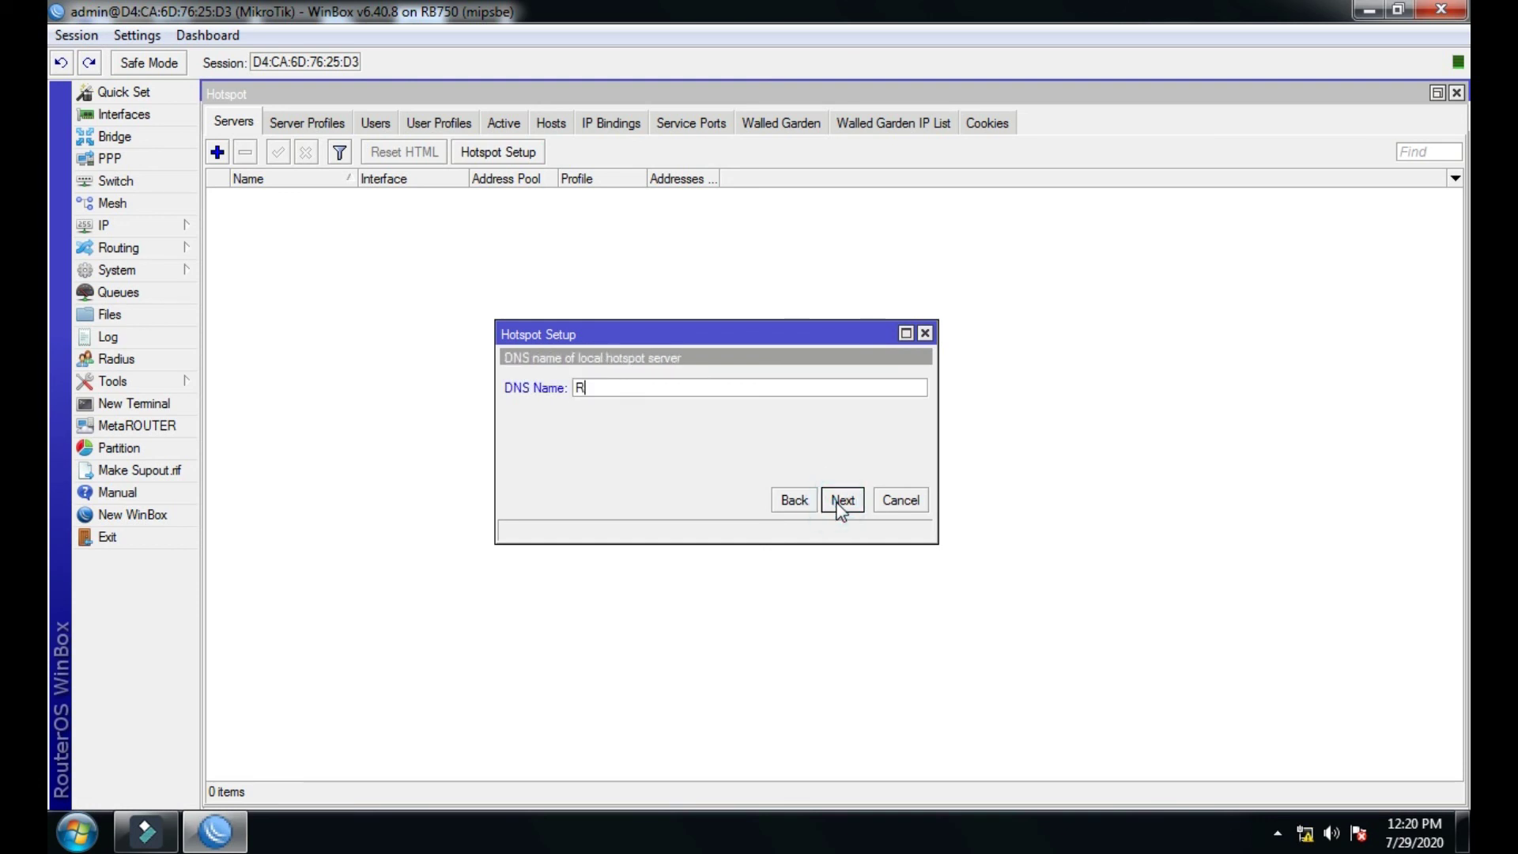
{"action": "type", "text": "REHMAN.NET"}
{"action": "left_click", "coordinate": [836, 503]}
{"action": "left_click", "coordinate": [838, 506]}
{"action": "left_click", "coordinate": [835, 437]}
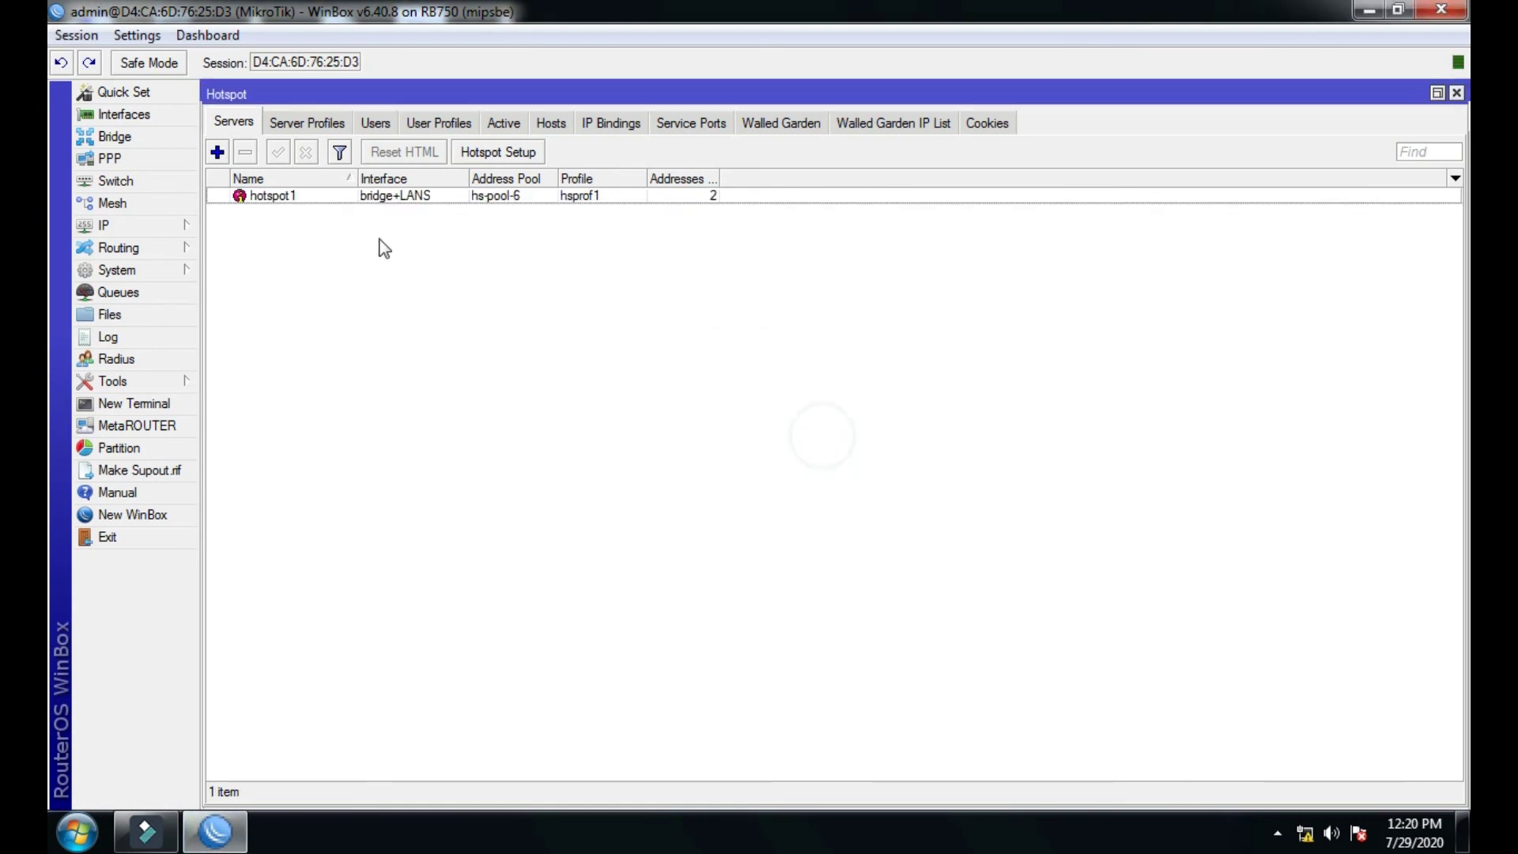
Set the bridge+LANS hotspot server's Addresses Per MAC to 1 and apply the change.
{"action": "double_click", "coordinate": [372, 196]}
{"action": "left_click", "coordinate": [796, 498]}
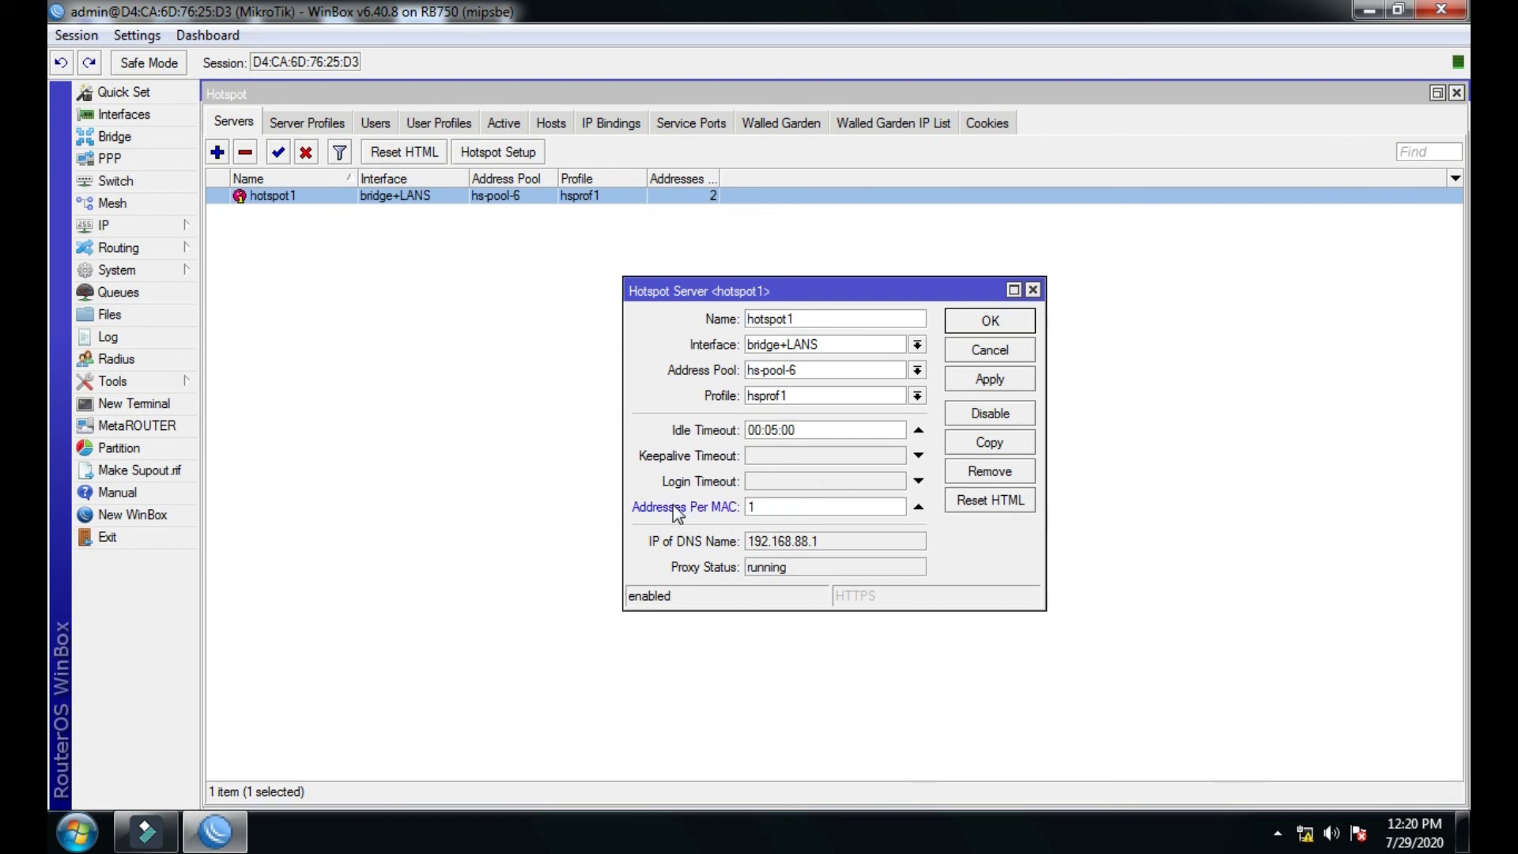
{"action": "left_click", "coordinate": [991, 380]}
{"action": "left_click", "coordinate": [991, 321]}
{"action": "left_click", "coordinate": [119, 92]}
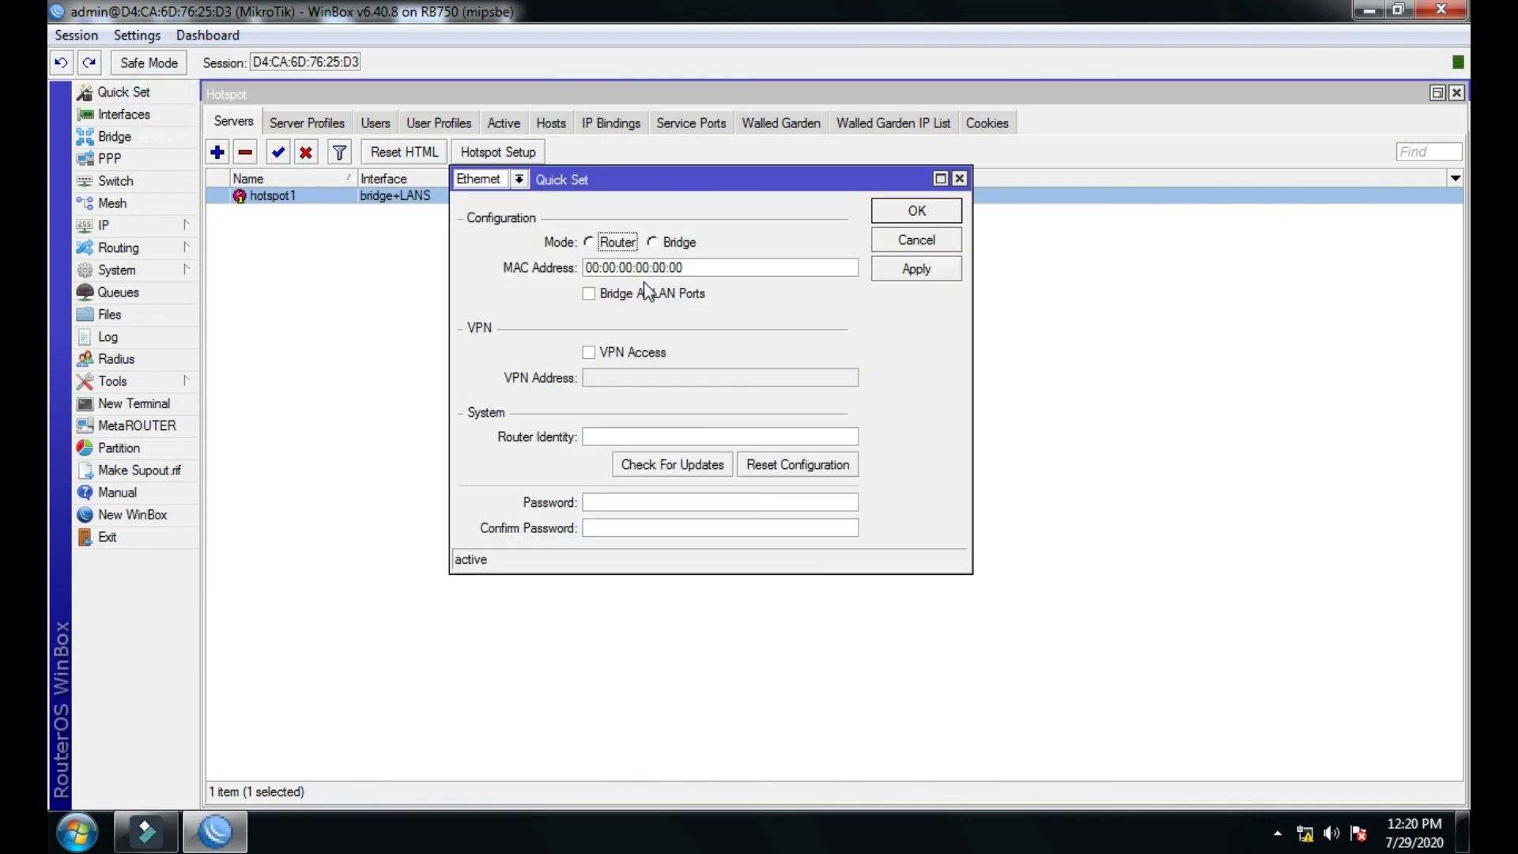
{"action": "left_click", "coordinate": [959, 178]}
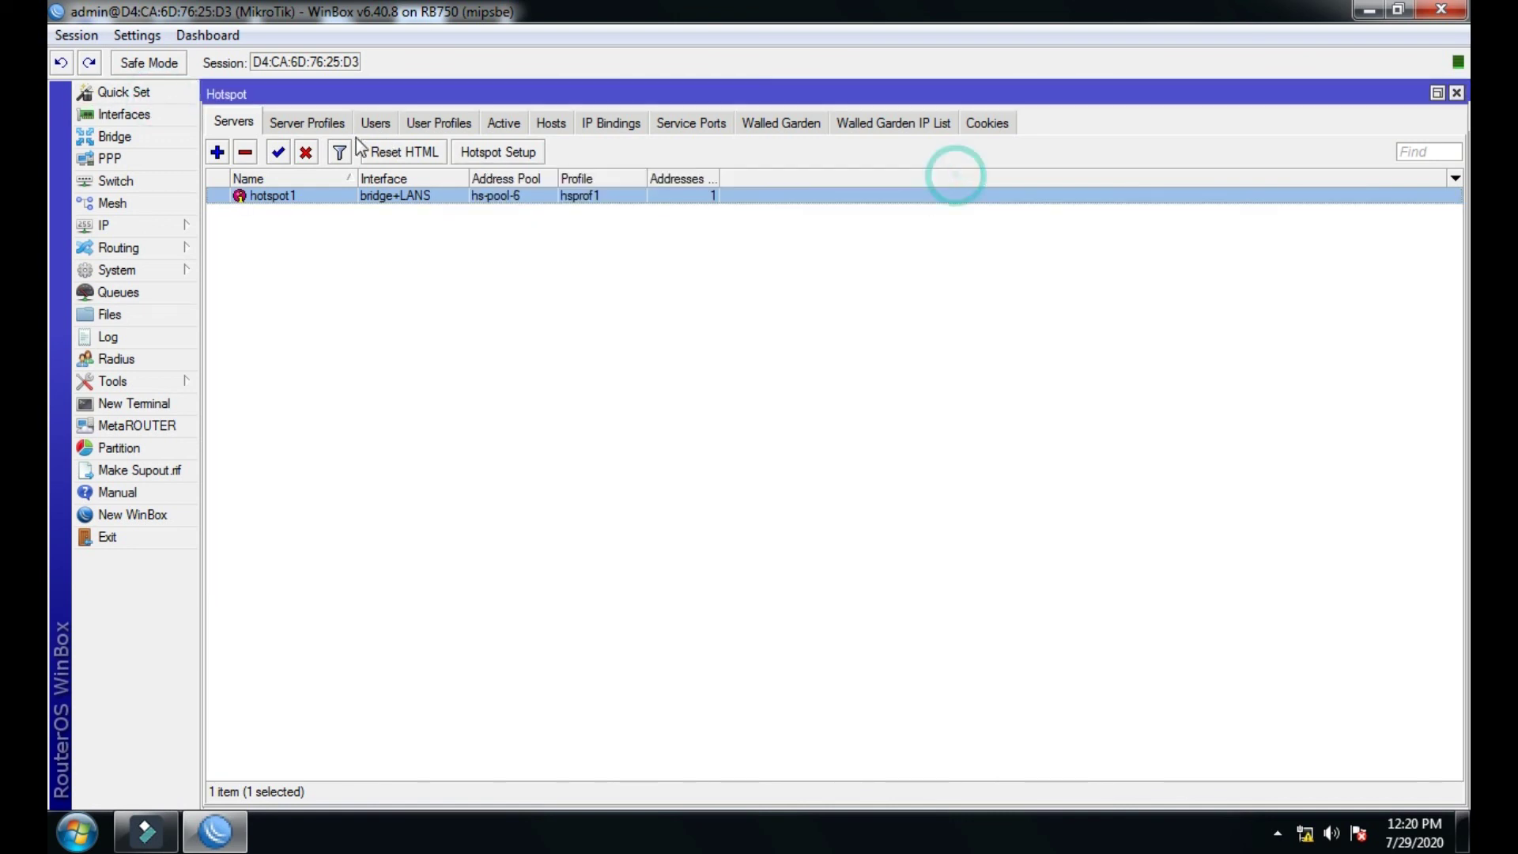
{"action": "left_click", "coordinate": [378, 123]}
{"action": "left_click", "coordinate": [434, 123]}
{"action": "left_click", "coordinate": [505, 124]}
{"action": "left_click", "coordinate": [551, 123]}
Disable the hotspot server on bridge+LANS.
{"action": "left_click", "coordinate": [237, 125]}
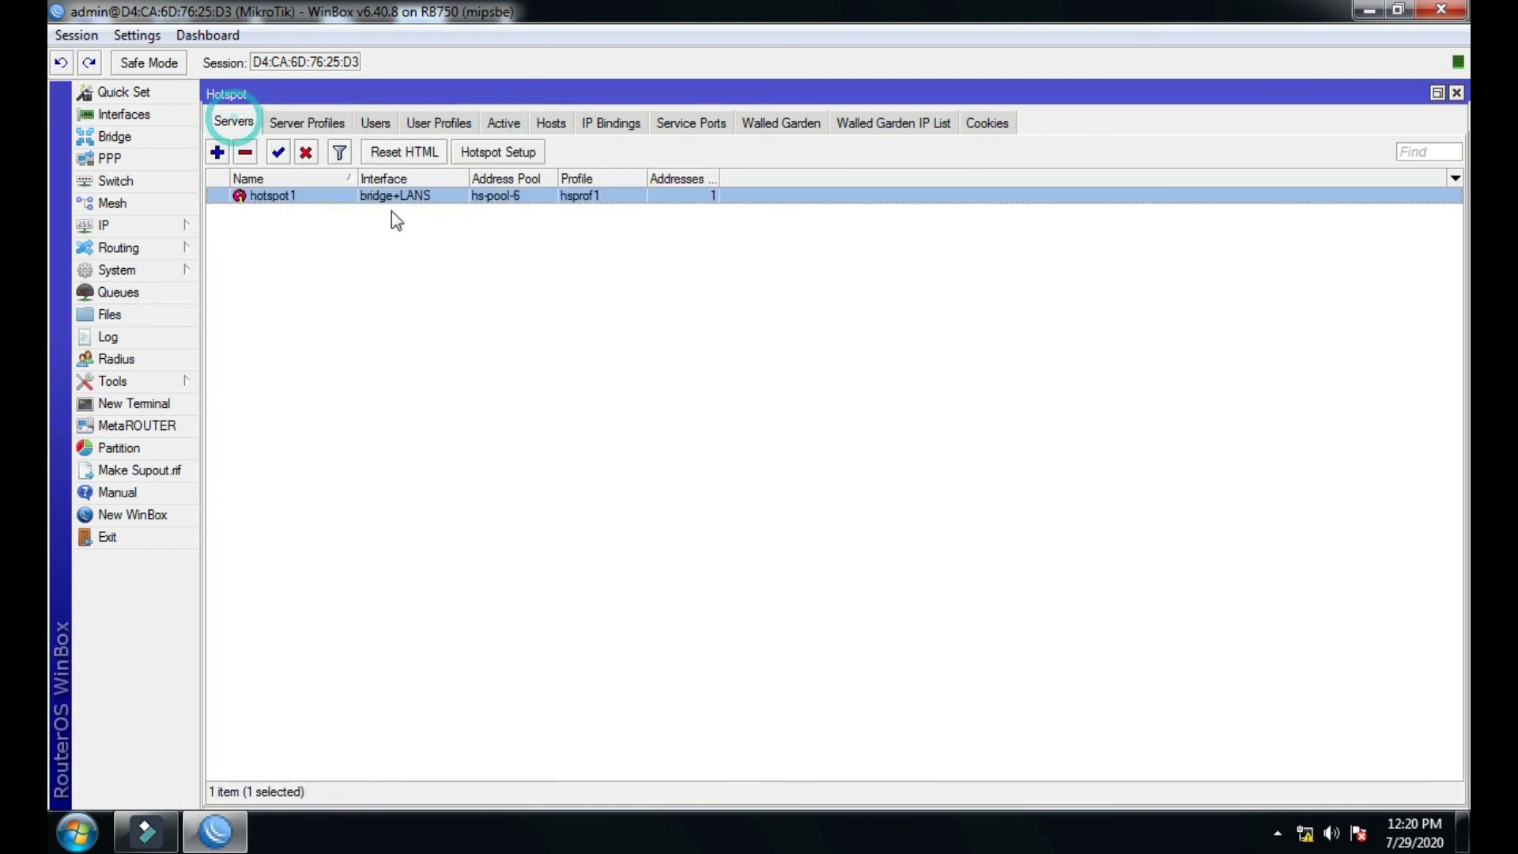
{"action": "left_click", "coordinate": [305, 153]}
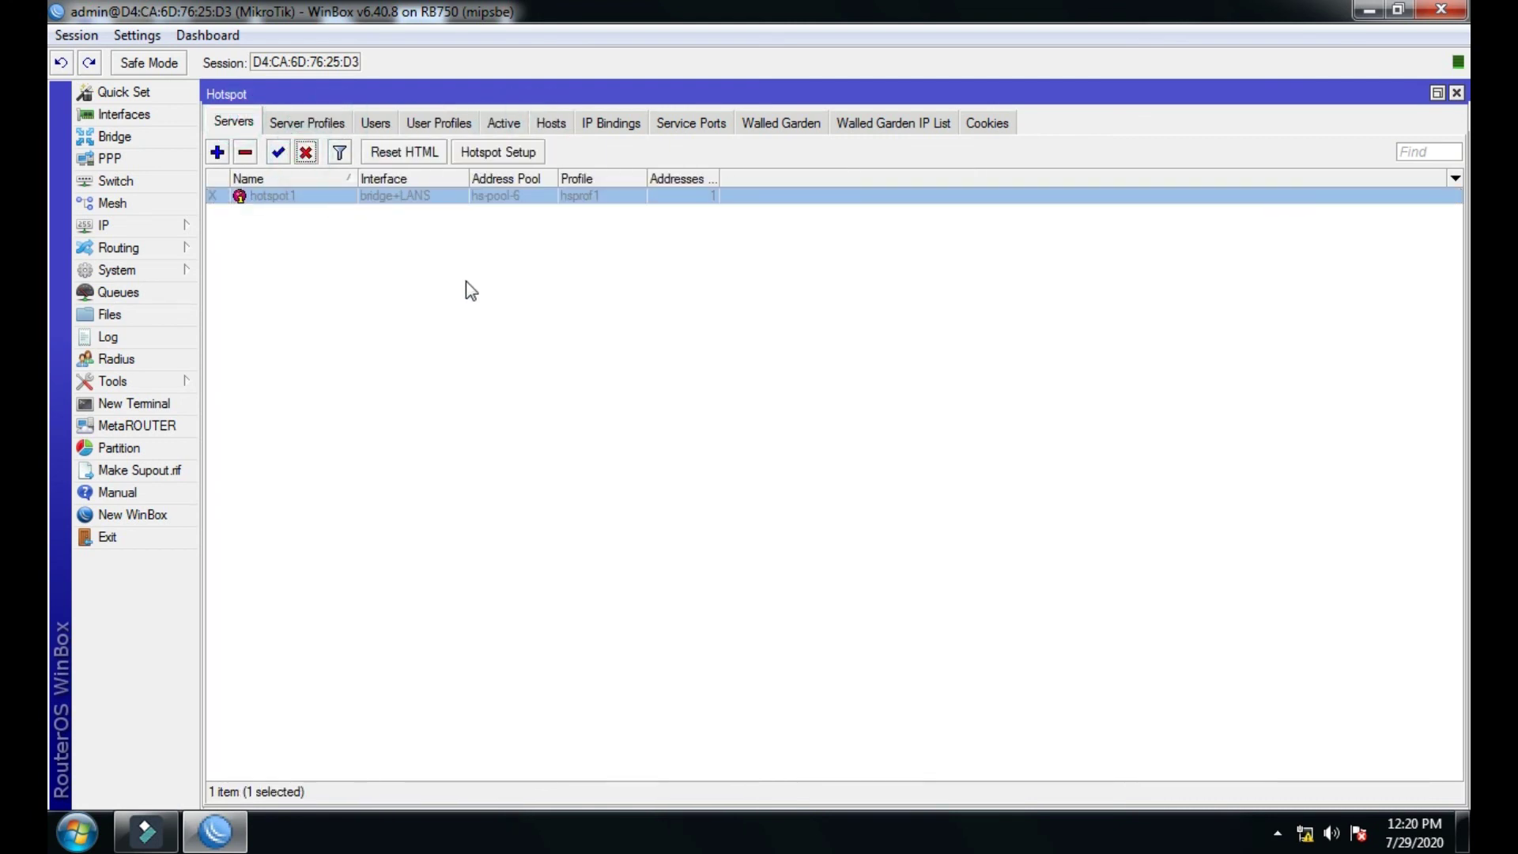
{"action": "left_click", "coordinate": [315, 258]}
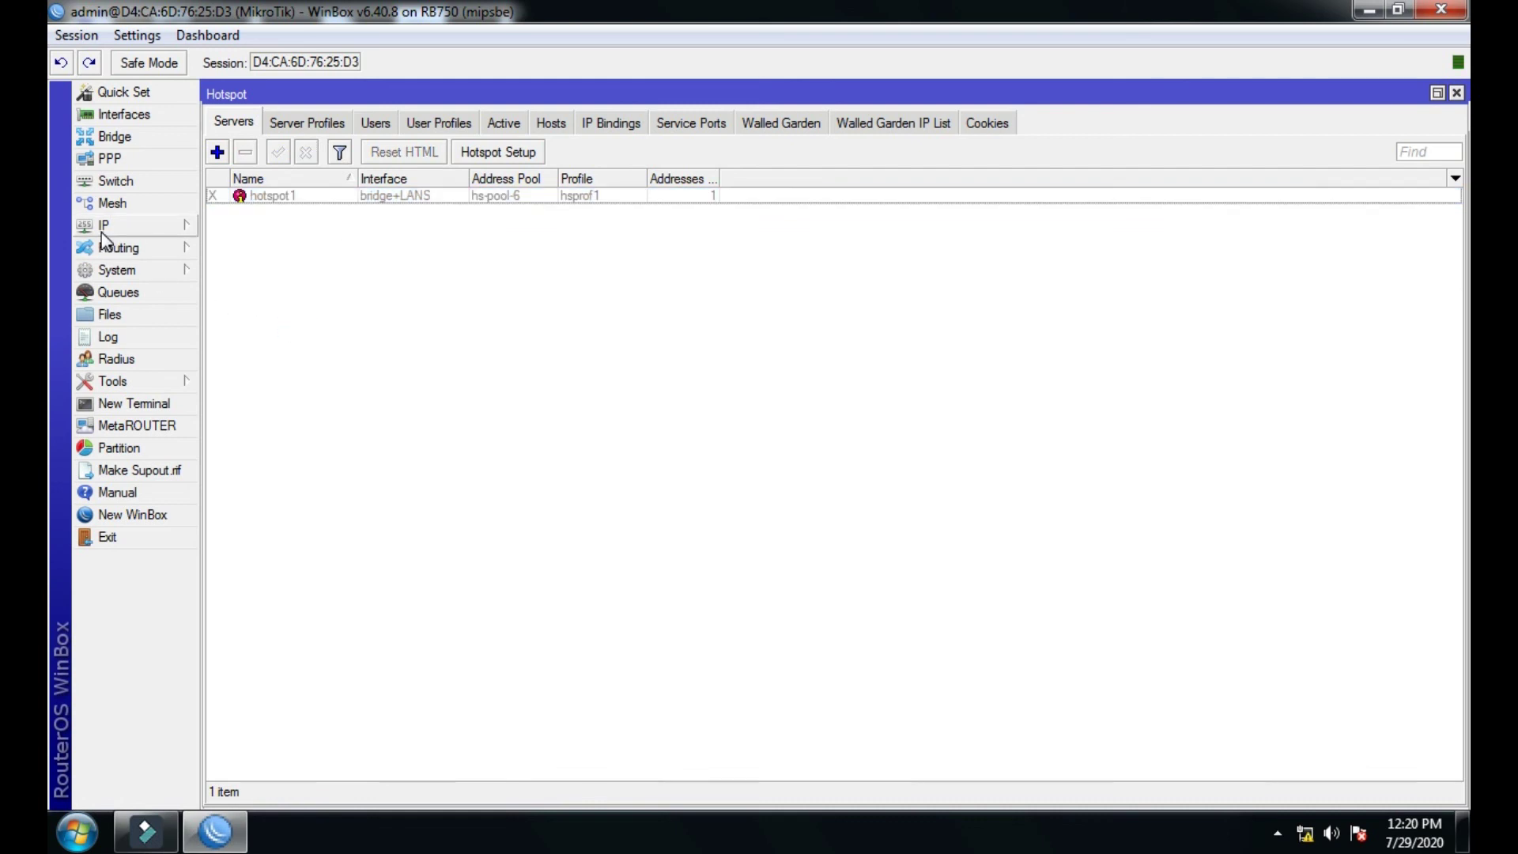
{"action": "left_click", "coordinate": [285, 197]}
{"action": "left_click", "coordinate": [323, 310]}
Open the IP firewall and examine the input, output and prerouting mangle rules and the NAT masquerade rules.
{"action": "left_click", "coordinate": [111, 226]}
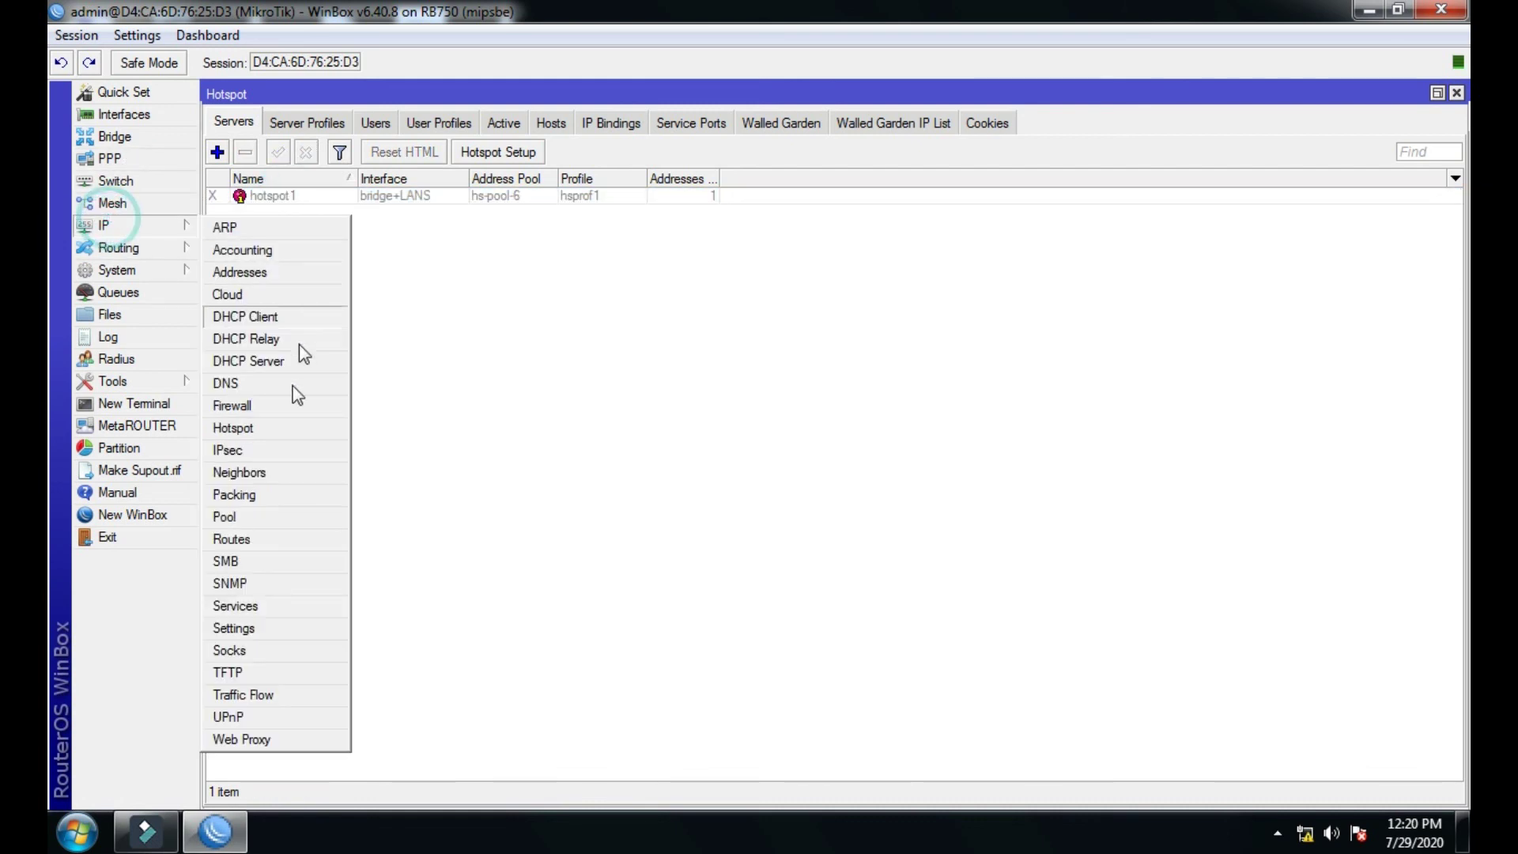
{"action": "left_click", "coordinate": [252, 432]}
{"action": "left_click", "coordinate": [110, 227]}
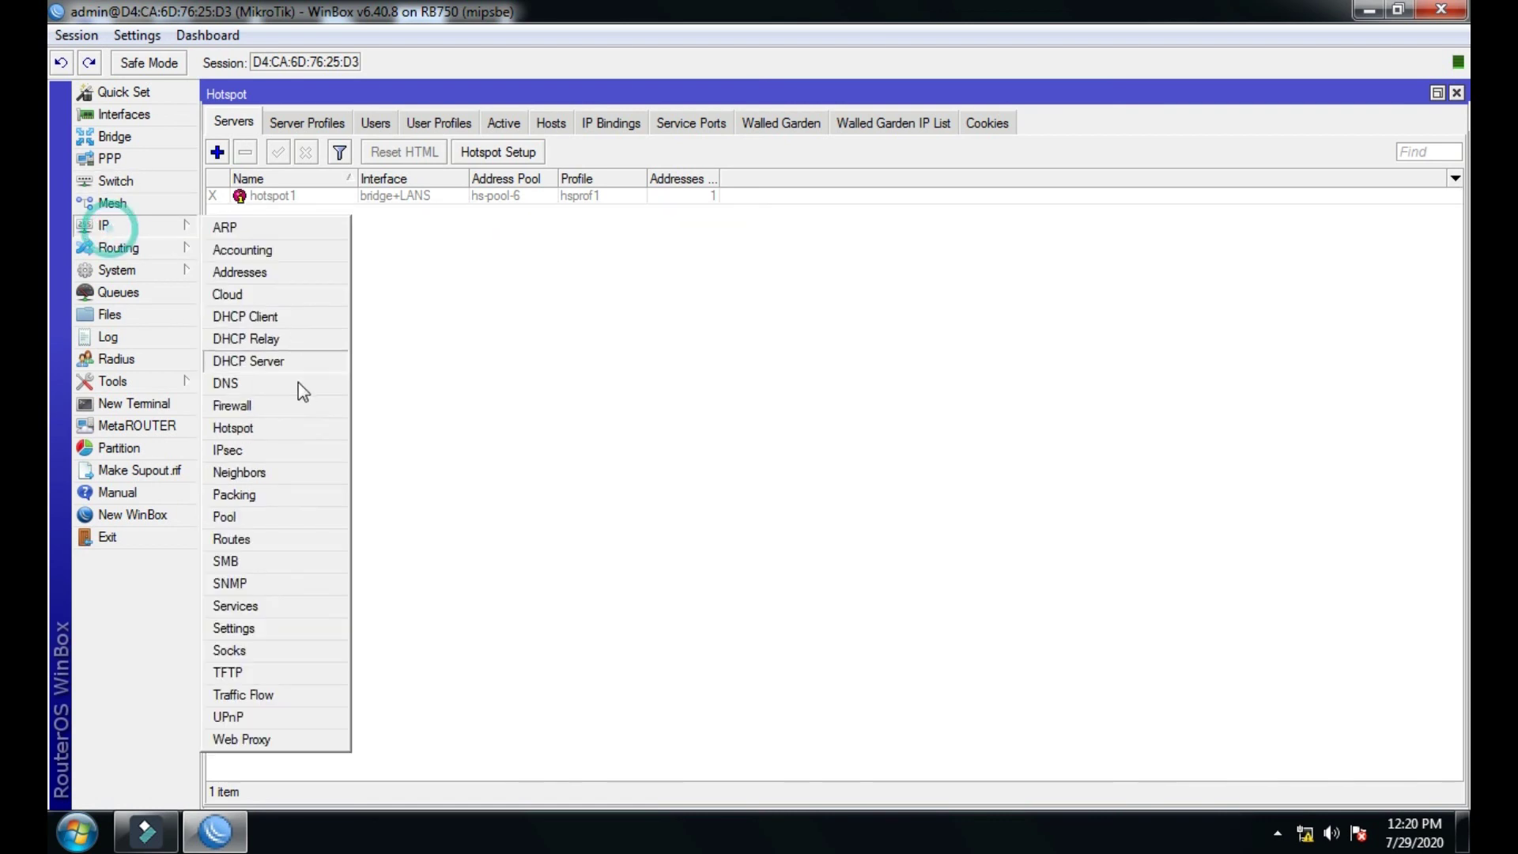
{"action": "left_click", "coordinate": [266, 406]}
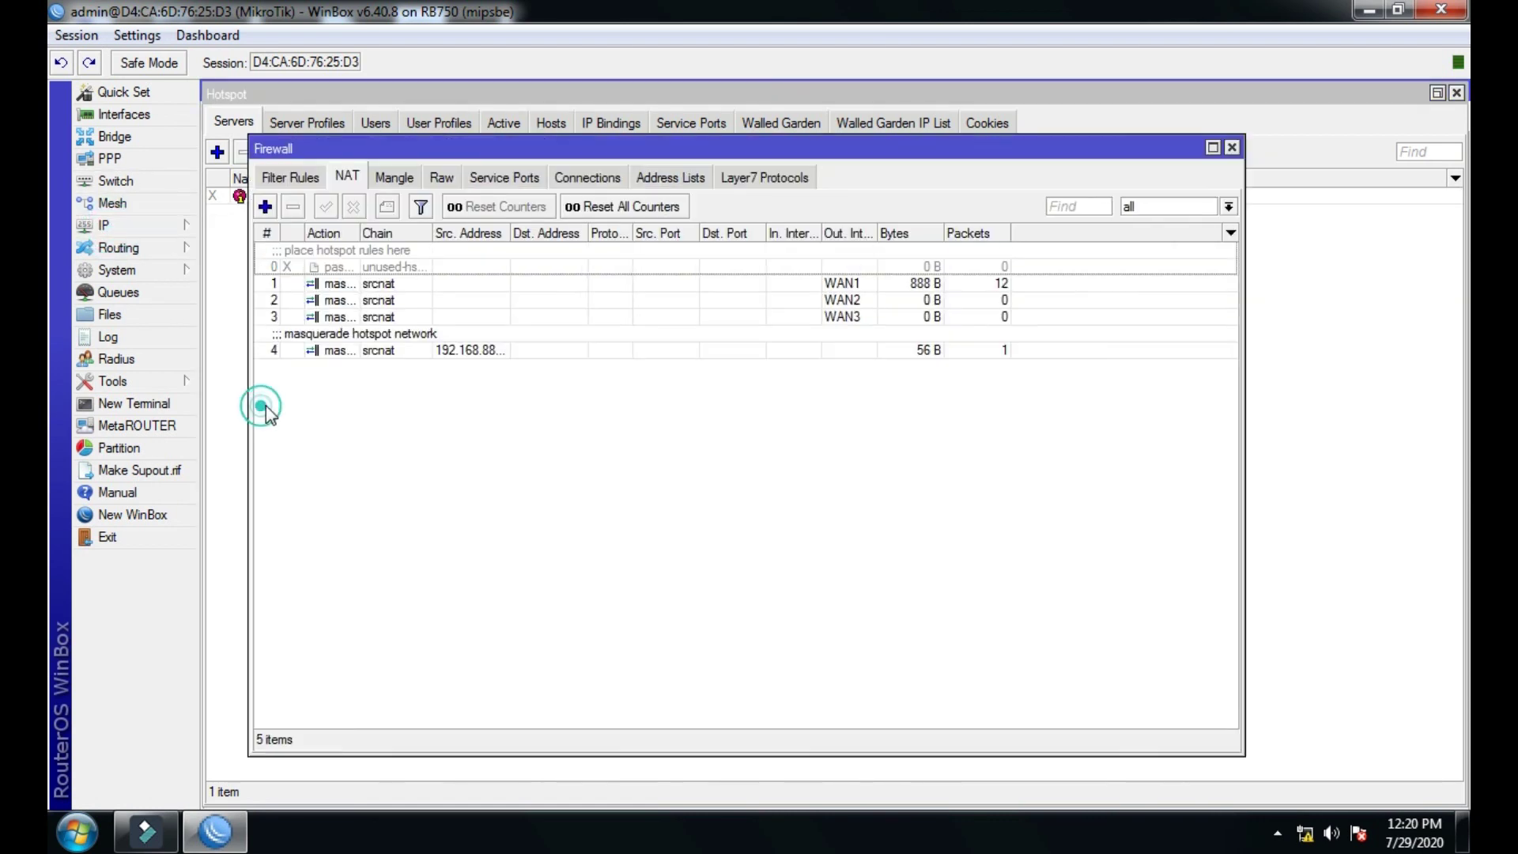
{"action": "left_click", "coordinate": [399, 181]}
{"action": "left_click_drag", "start_coordinate": [380, 148], "coordinate": [503, 98]}
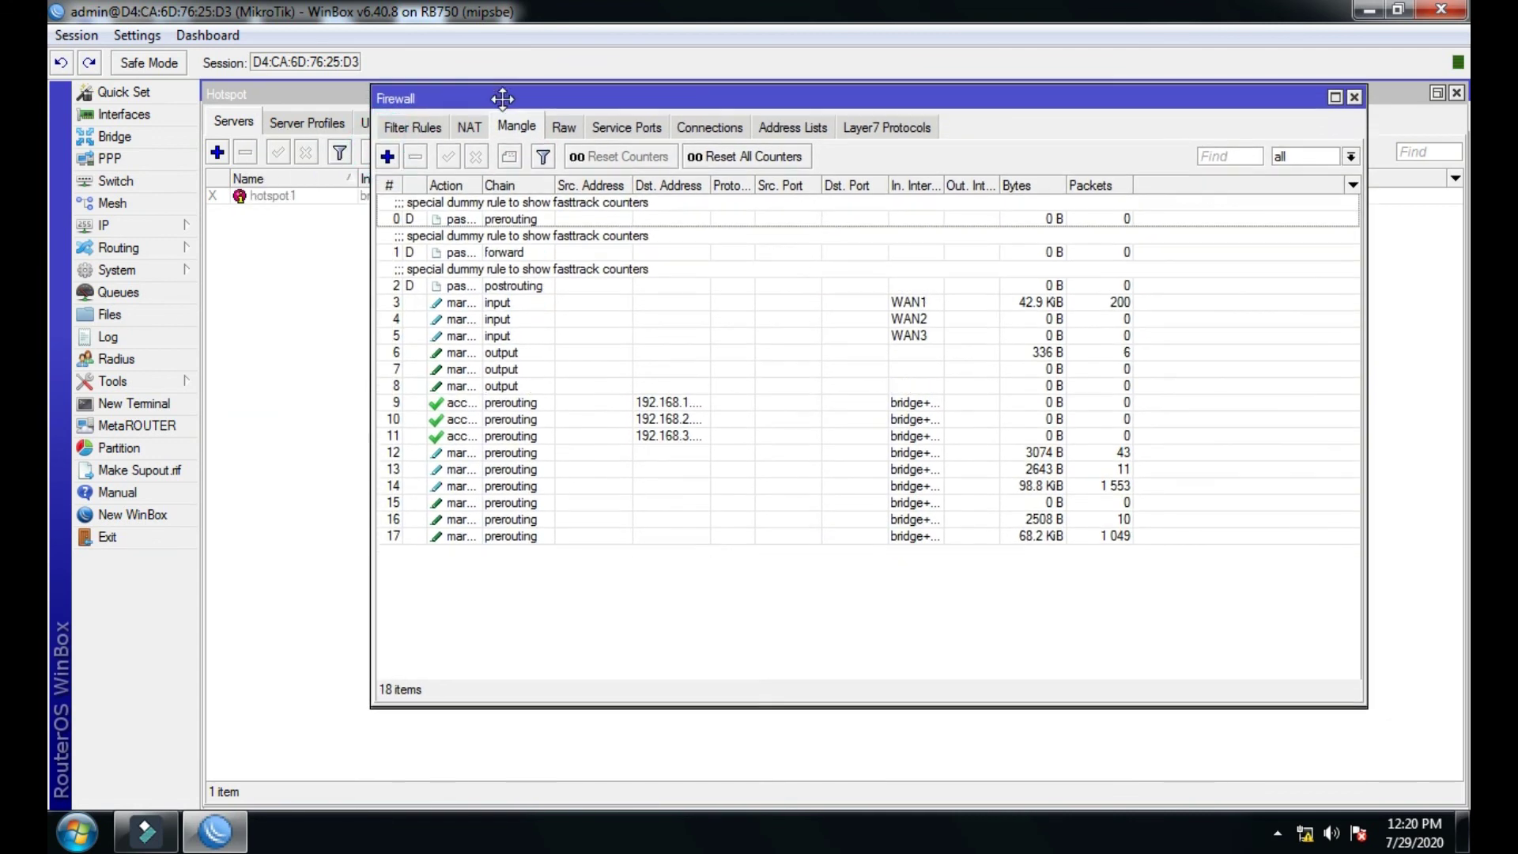
{"action": "left_click", "coordinate": [382, 500]}
{"action": "left_click", "coordinate": [411, 533]}
{"action": "left_click", "coordinate": [438, 417]}
{"action": "left_click", "coordinate": [441, 333]}
{"action": "left_click", "coordinate": [453, 300]}
{"action": "left_click", "coordinate": [473, 433]}
{"action": "left_click", "coordinate": [474, 499]}
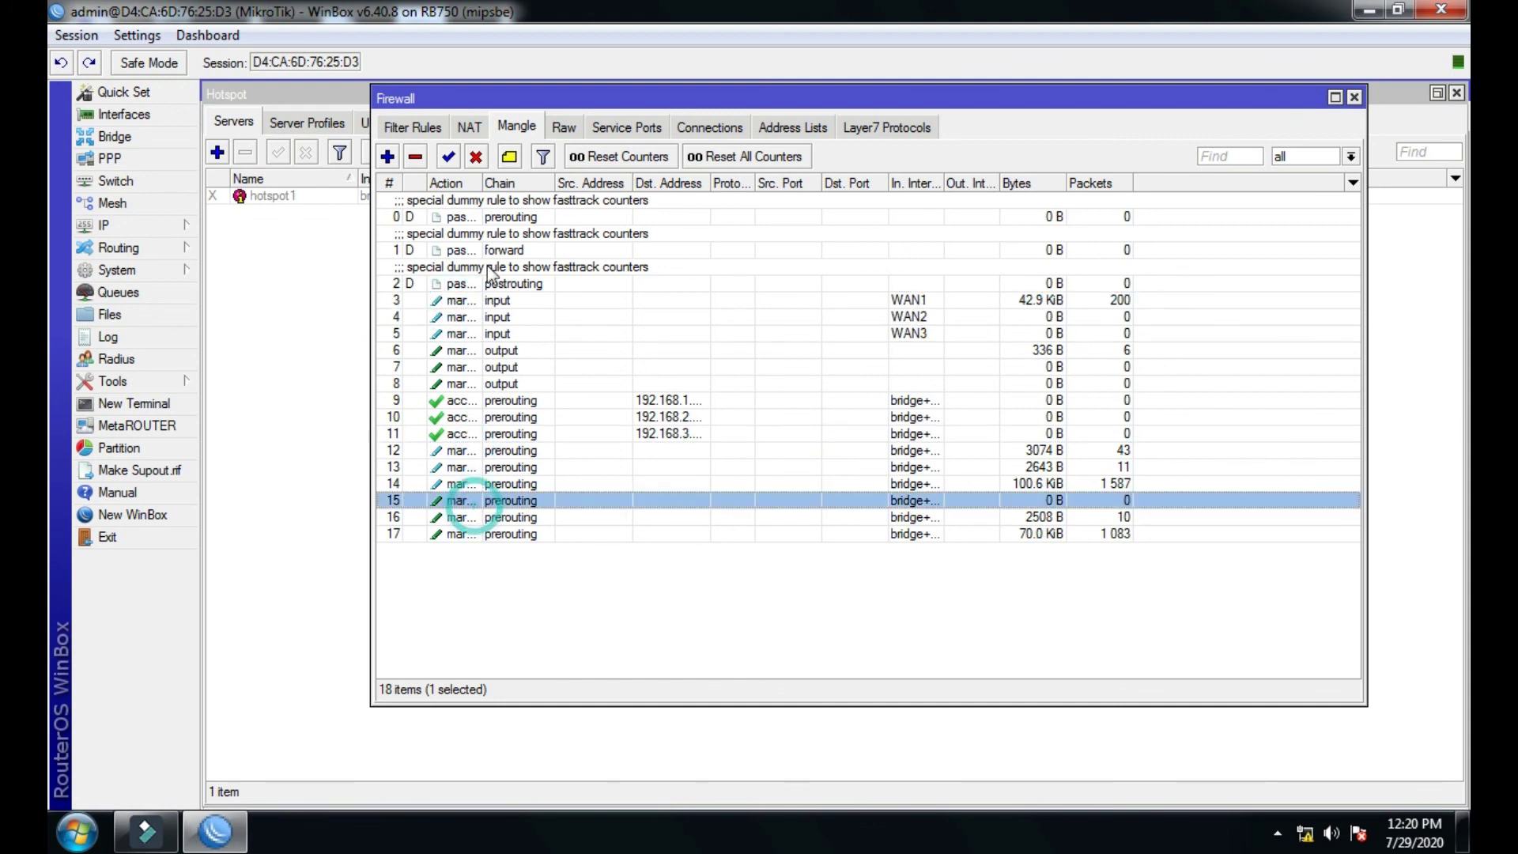
{"action": "left_click", "coordinate": [472, 127]}
{"action": "left_click", "coordinate": [516, 126]}
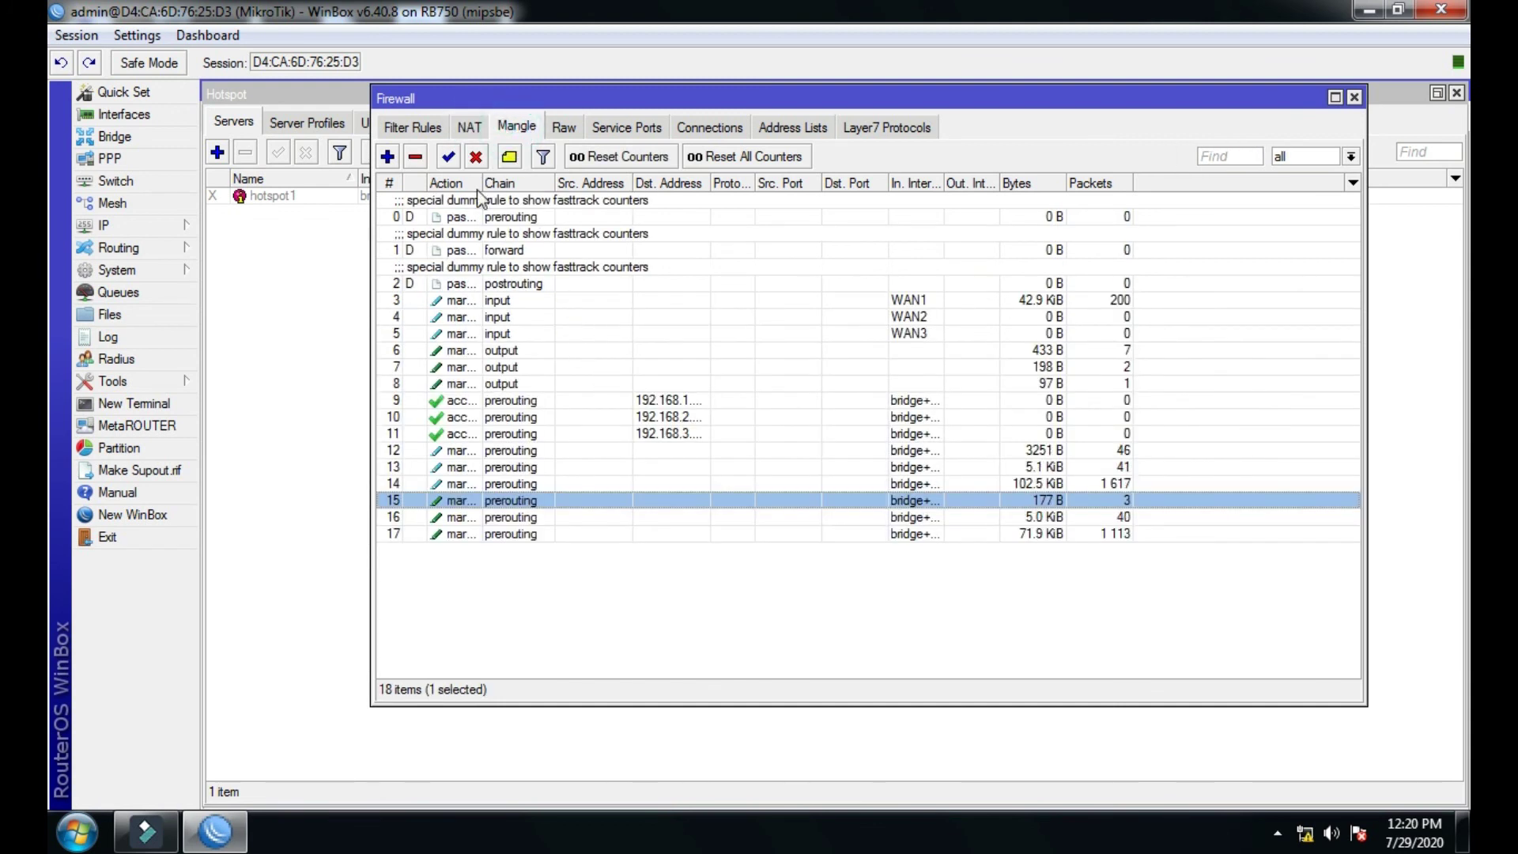
{"action": "left_click", "coordinate": [470, 130]}
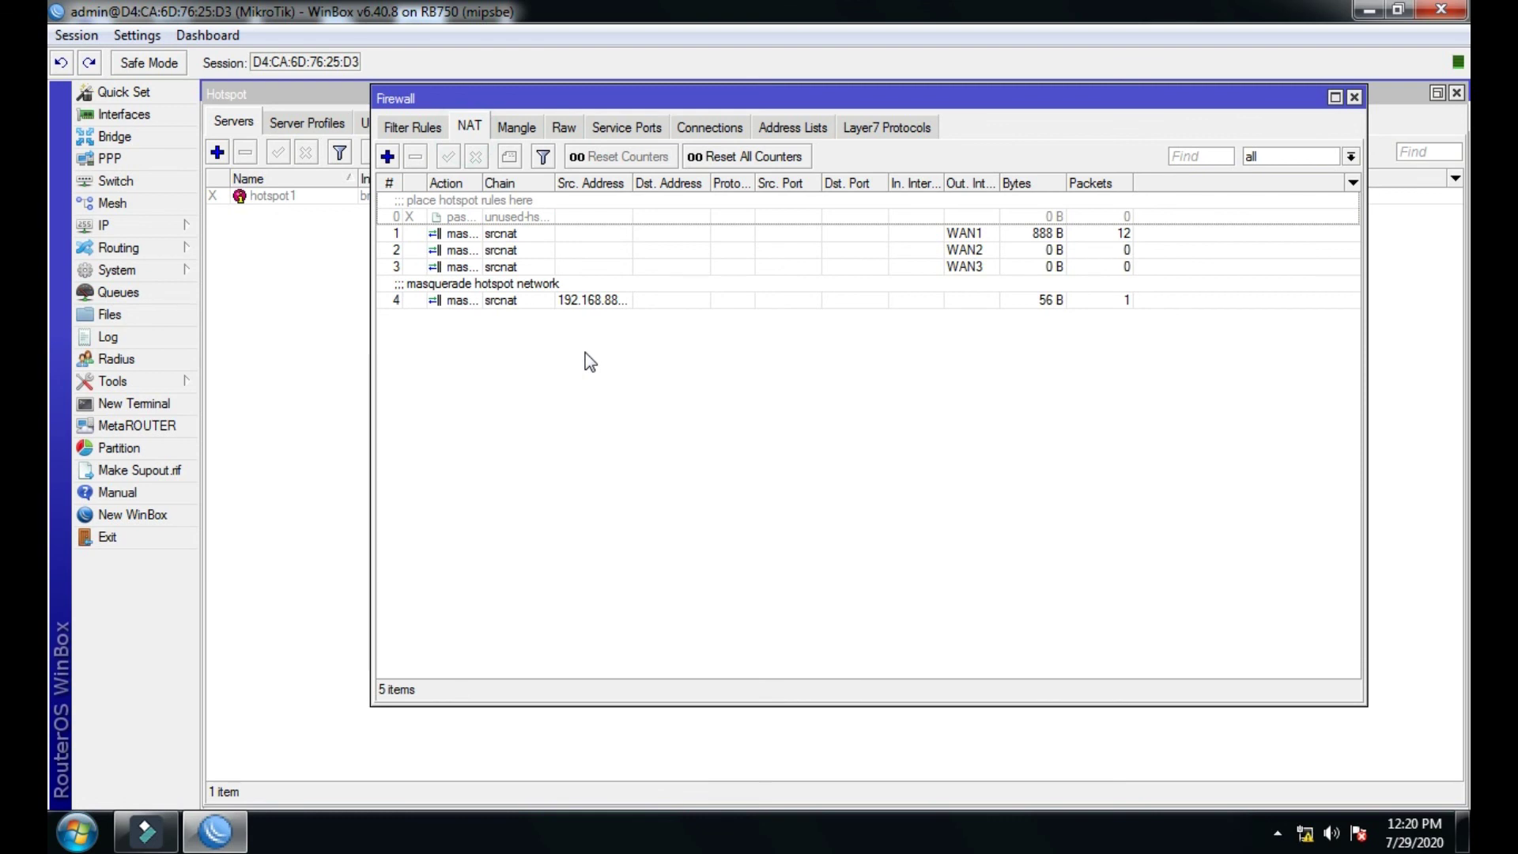